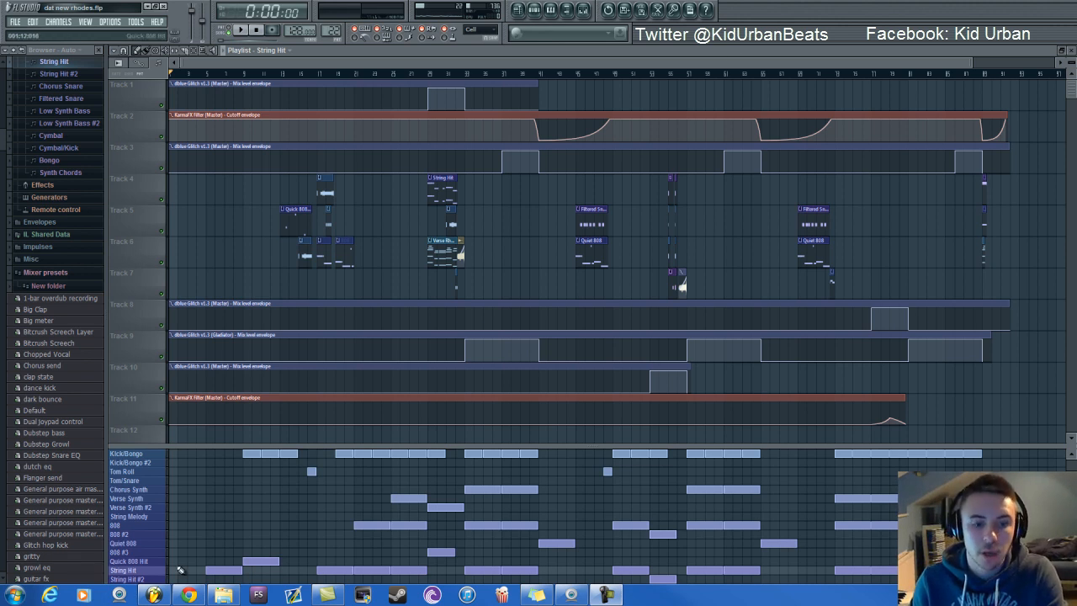
Step: Switch to Chrome to view the YouTube page of the Rhodes/String Hip-Hop Beat and return to FL Studio
click(189, 595)
click(383, 8)
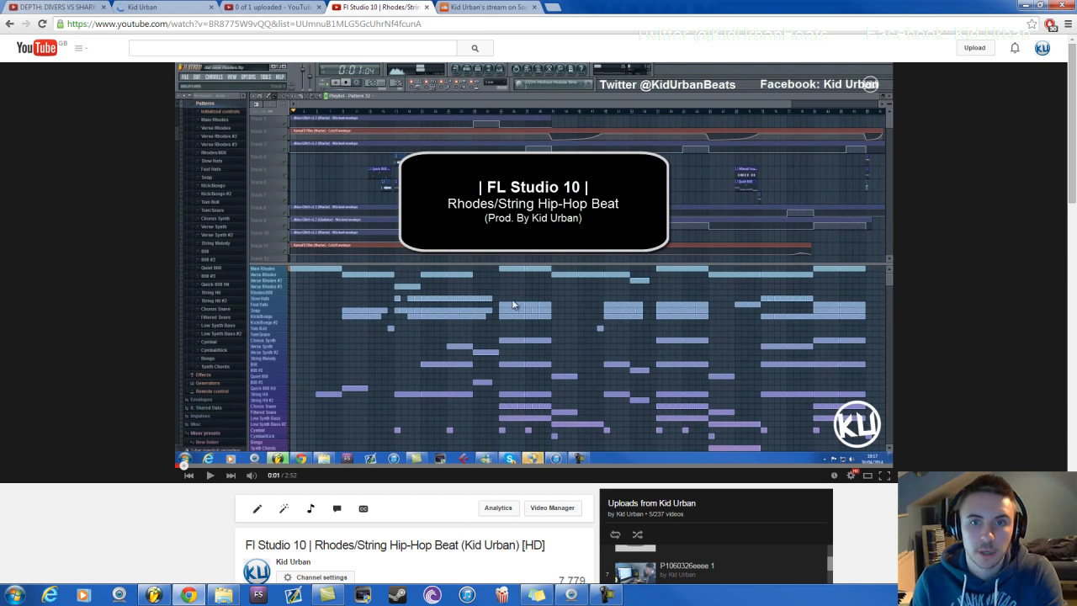
click(154, 595)
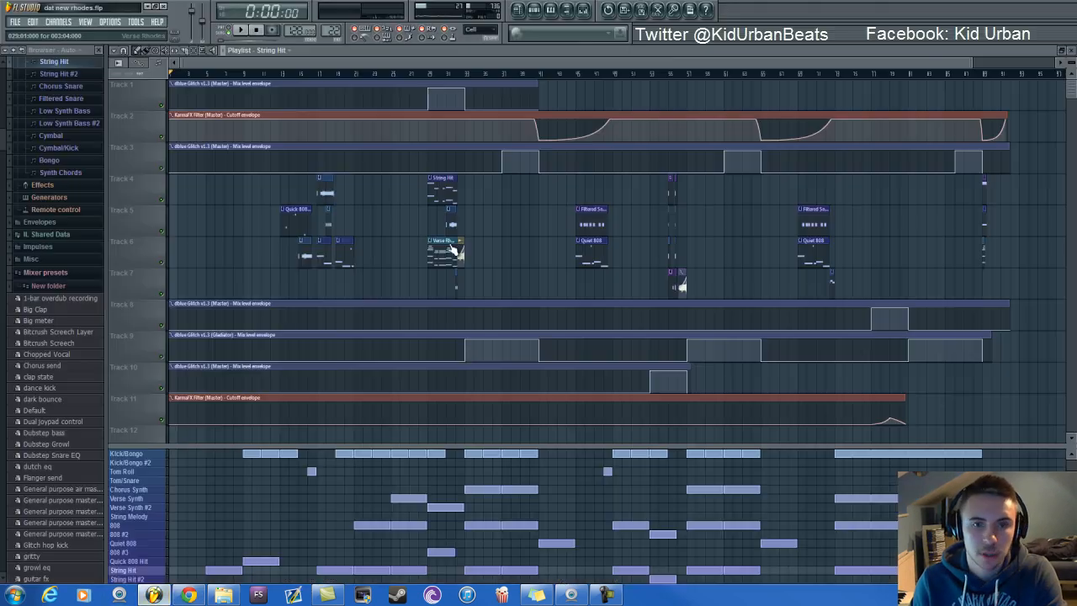
Step: Play the song in the playlist from about bar 25 and stop playback after a few bars
click(394, 74)
key(space)
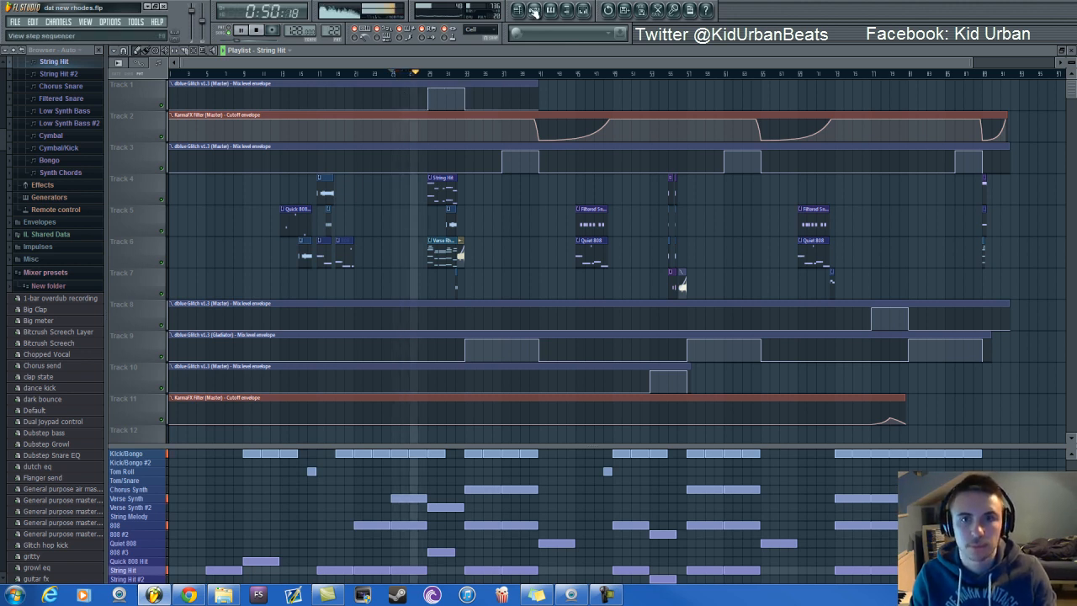
key(space)
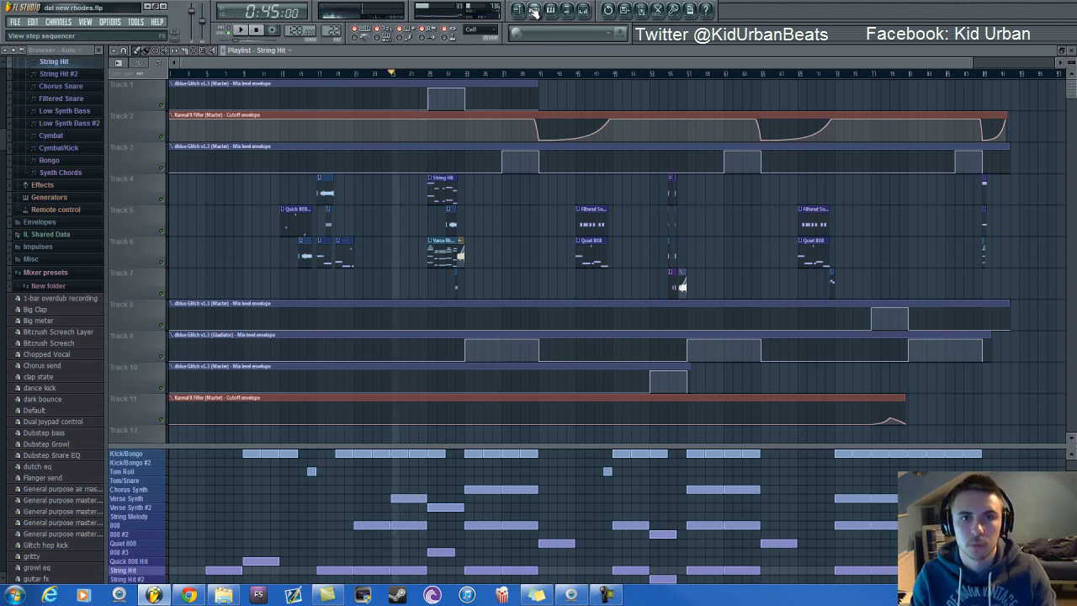
Step: Make Main Rhodes the active pattern
click(533, 11)
drag(331, 32, 391, 74)
click(509, 50)
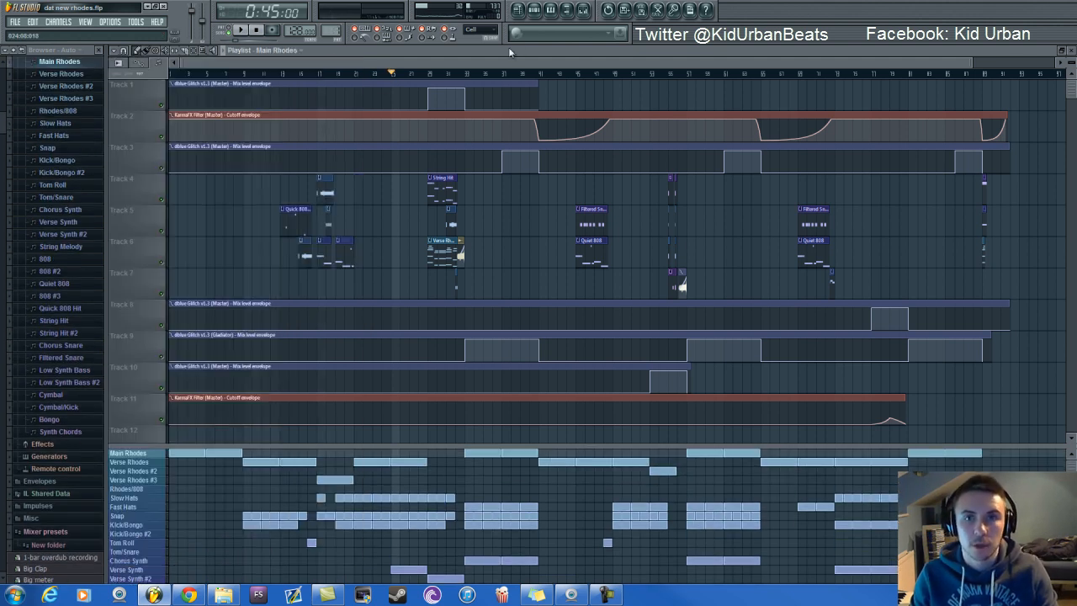
Step: View the FL Keys instrument with its Rhodes (FL) sample set from the step sequencer, and close its window
click(533, 11)
click(163, 140)
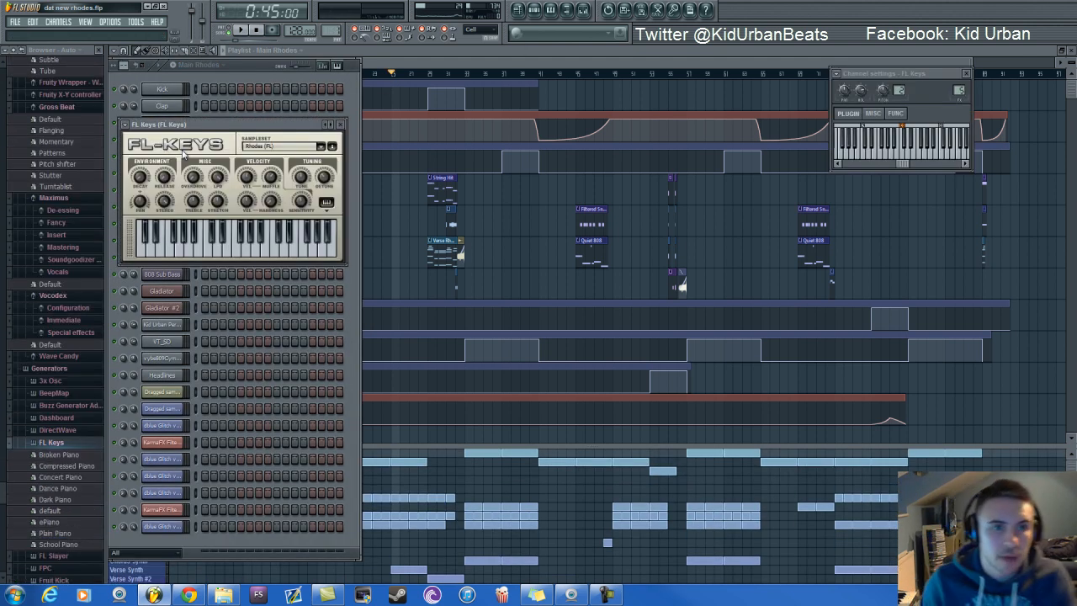
click(245, 65)
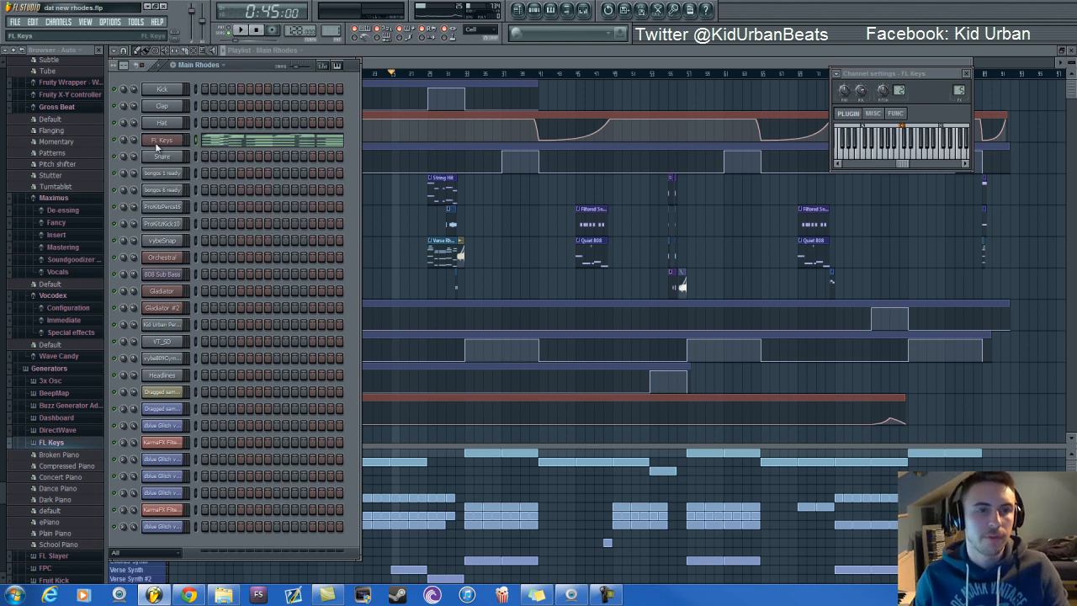
Step: Insert another FL Keys instrument channel into the step sequencer beside the existing FL Keys channel
right_click(160, 155)
mouse_move(216, 245)
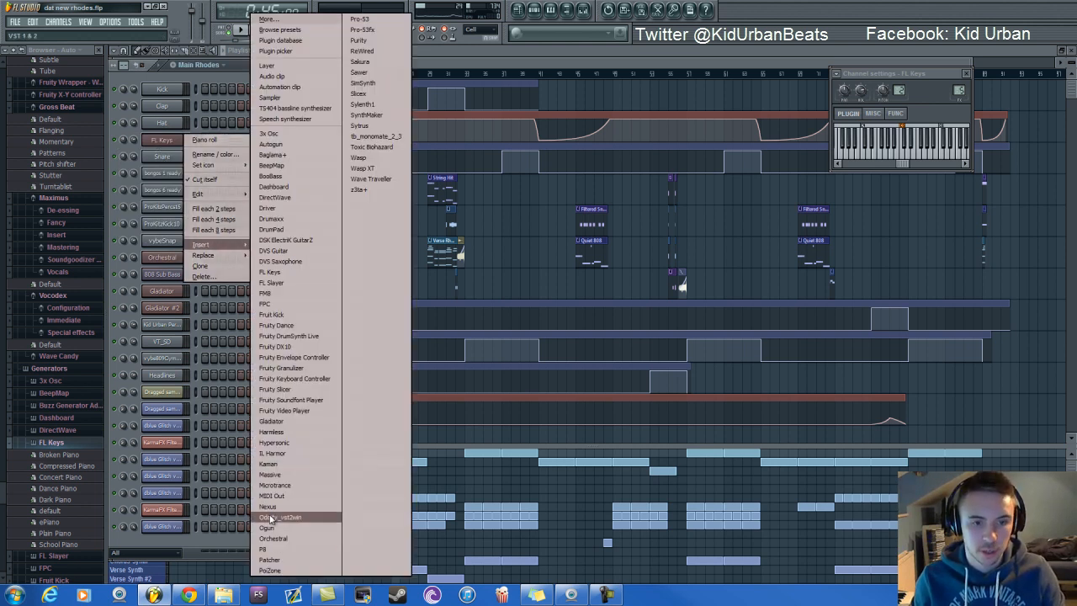
click(271, 271)
click(453, 282)
click(412, 302)
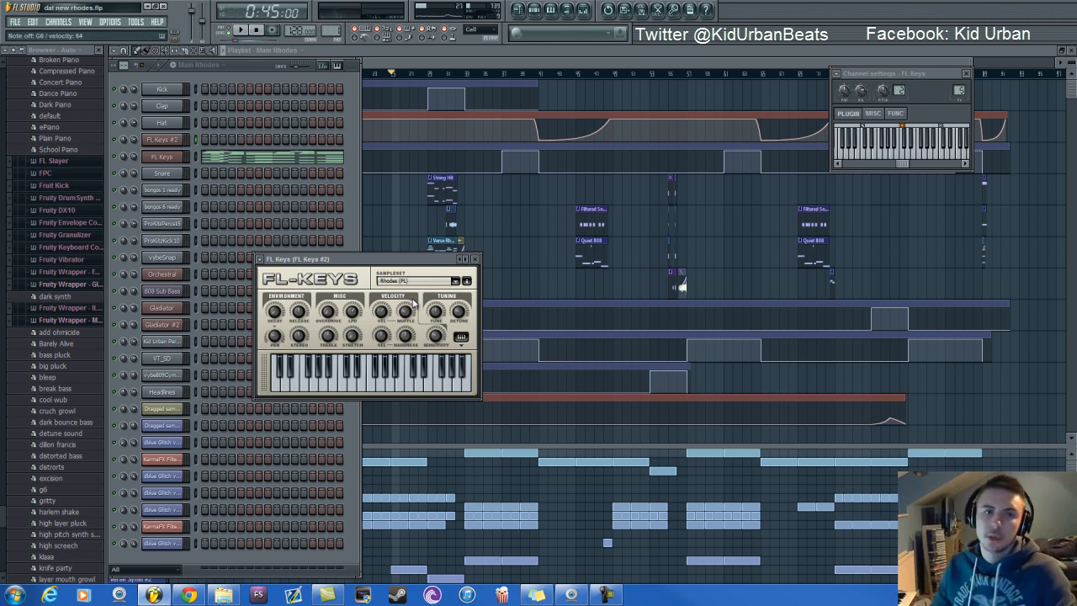
Step: Delete the FL Keys #2 channel from the step sequencer and confirm the deletion
right_click(174, 144)
click(206, 278)
click(598, 336)
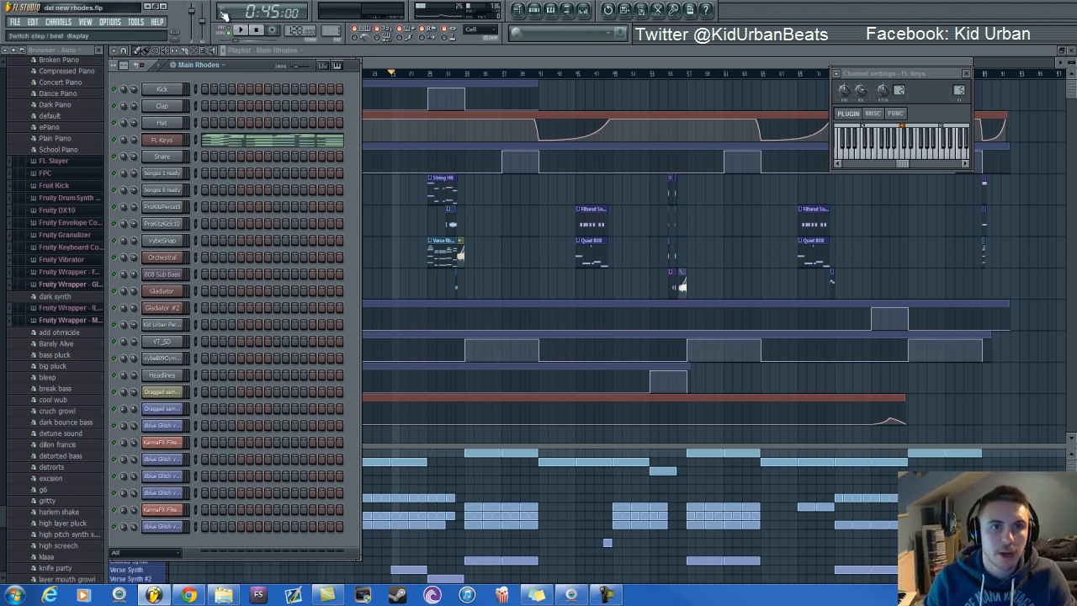
Step: Play the Main Rhodes pattern with the FL Keys notes open in the piano roll, and stop playback
key(space)
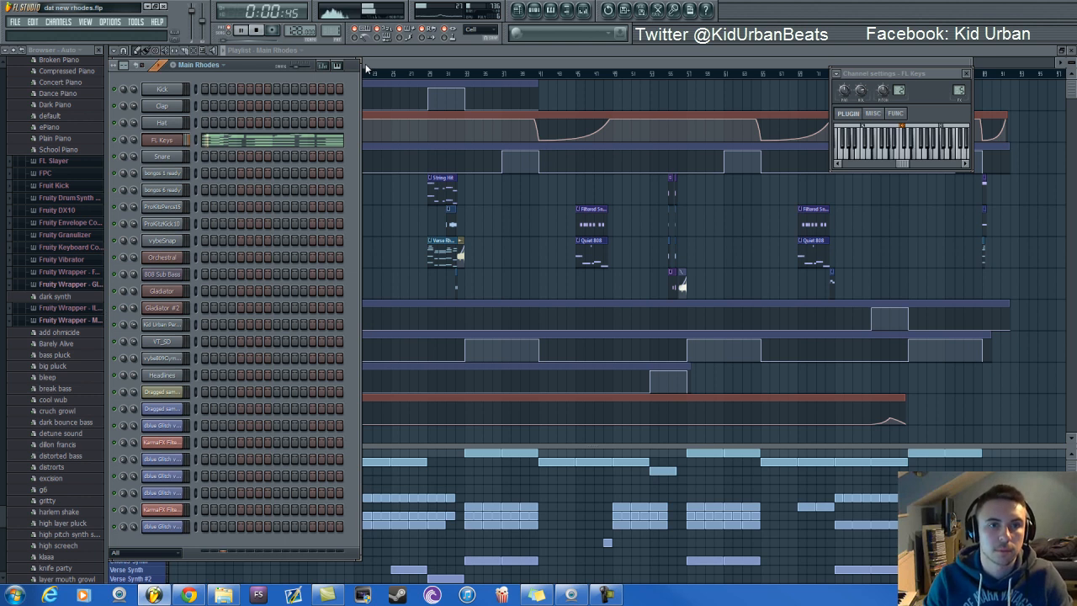
click(244, 140)
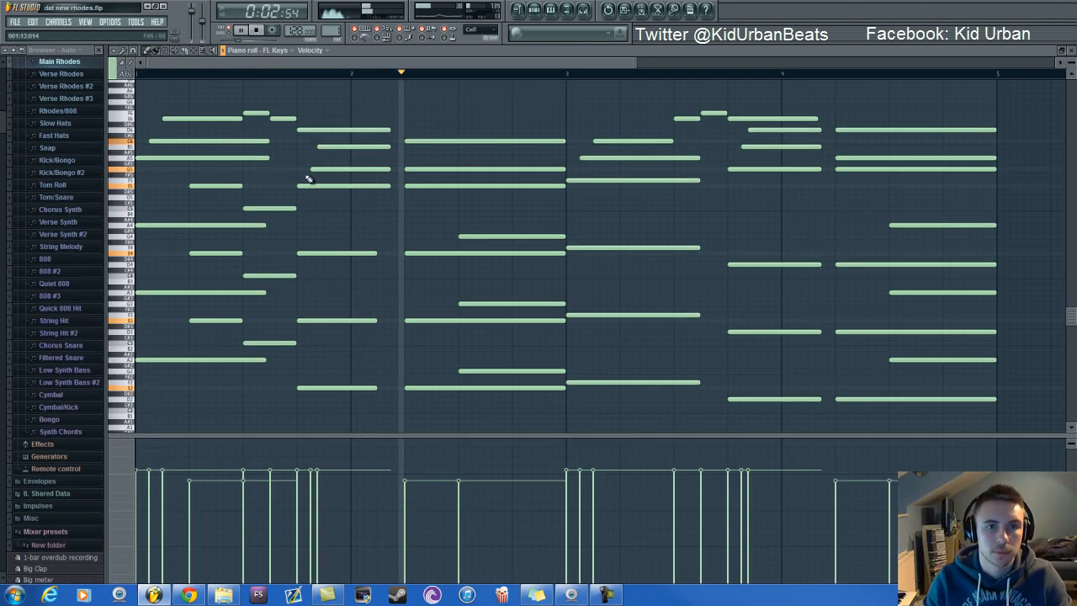
scroll(315, 185, down, 2)
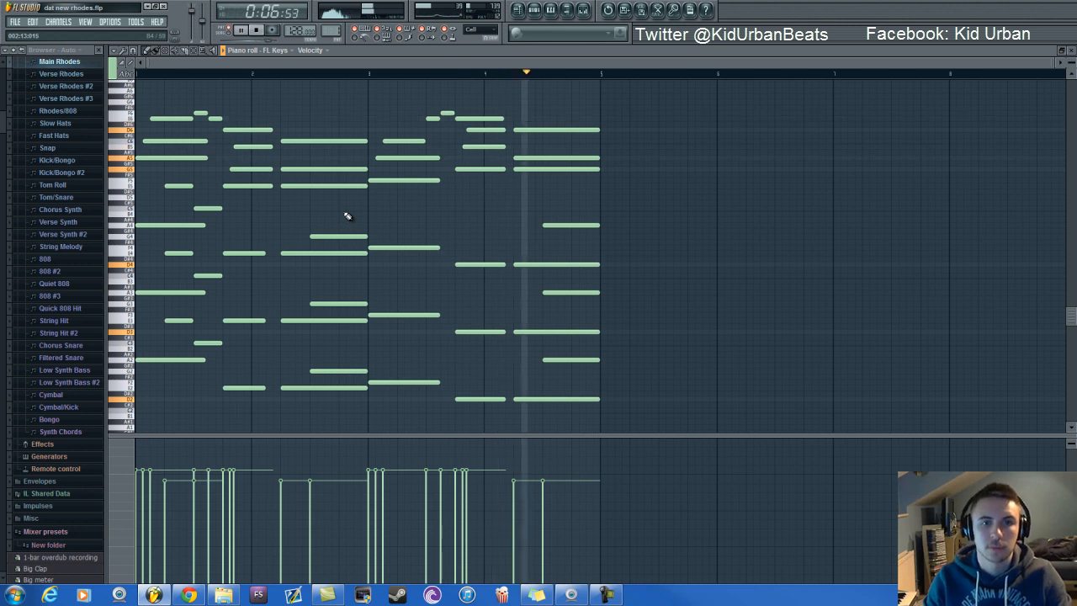
key(space)
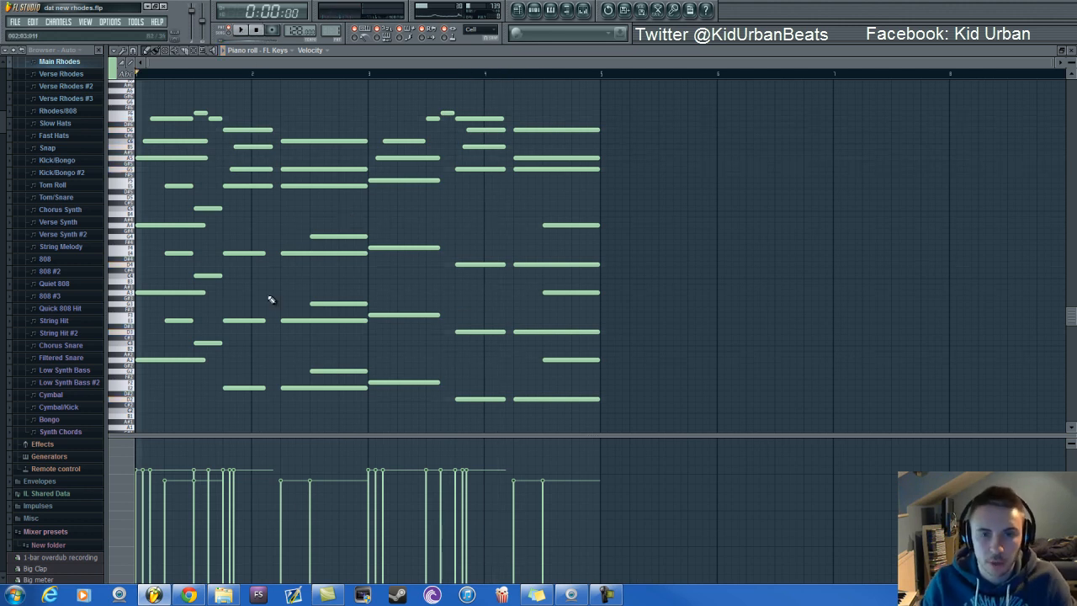
Step: Audition the low bass notes of the Rhodes chords on the piano roll's keyboard
click(128, 383)
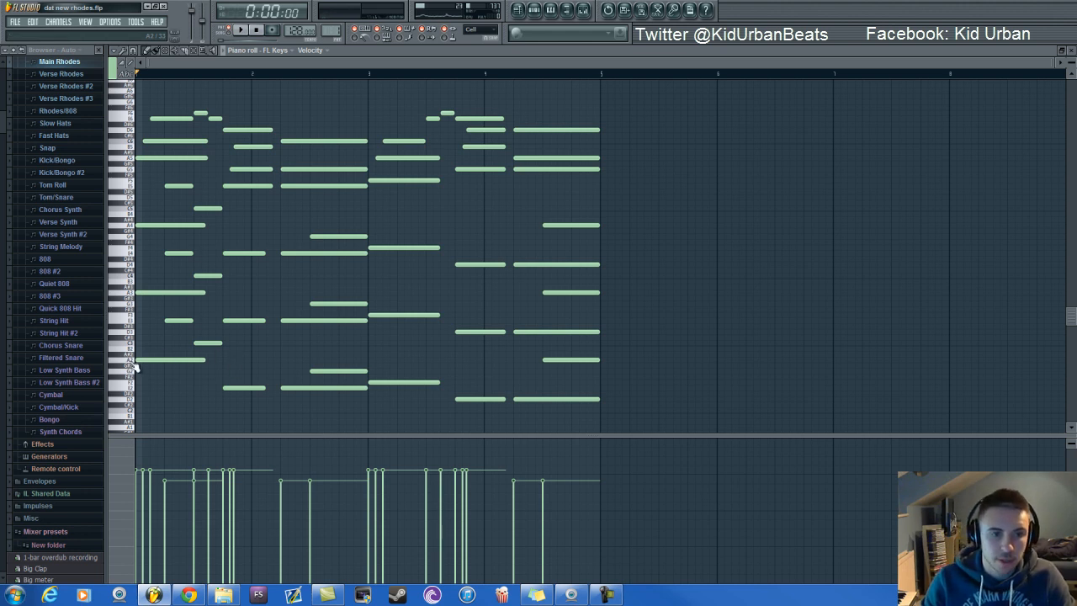
click(130, 362)
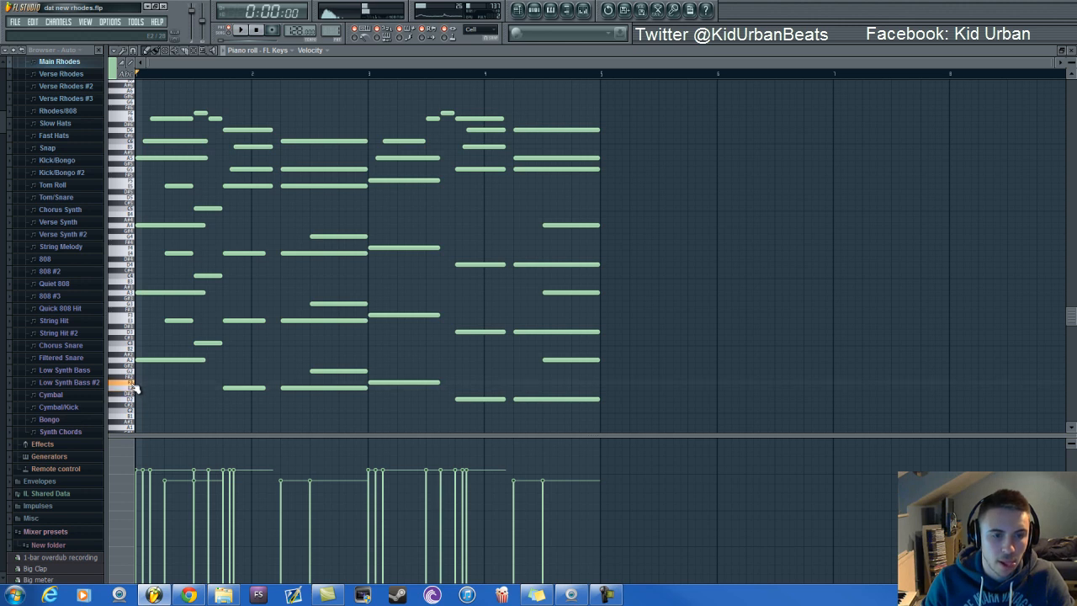
click(130, 401)
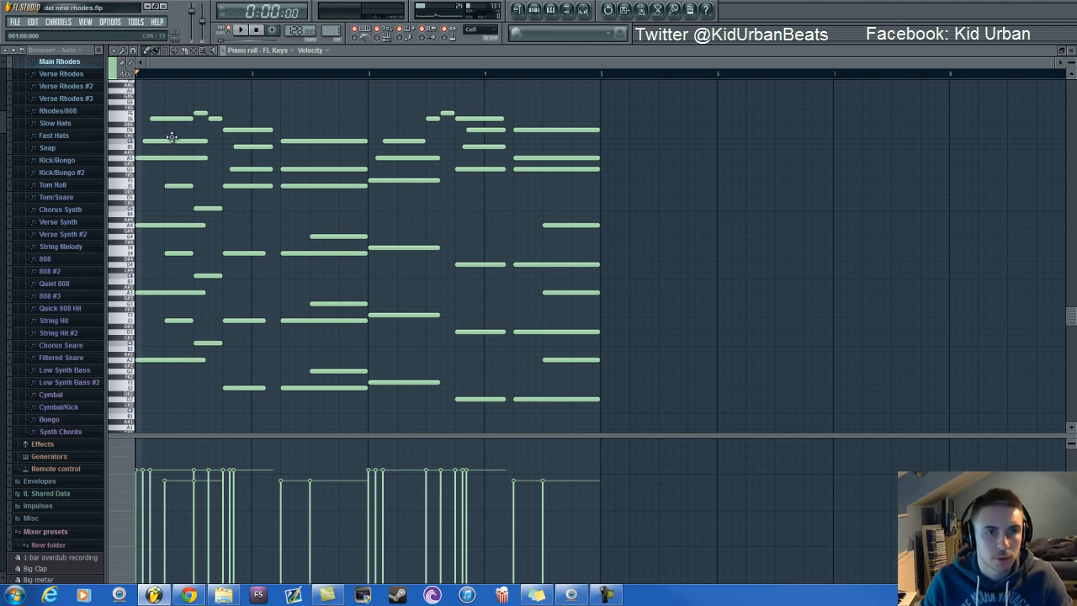
Step: Audition the Rhodes chords one after another across the four bars of the piano roll
click(153, 109)
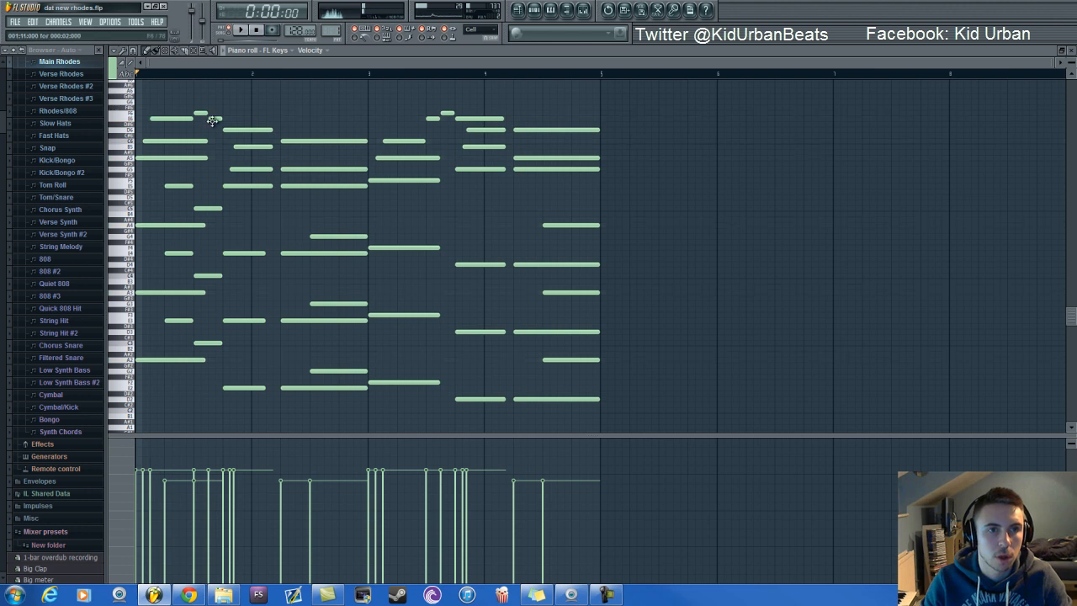
click(240, 112)
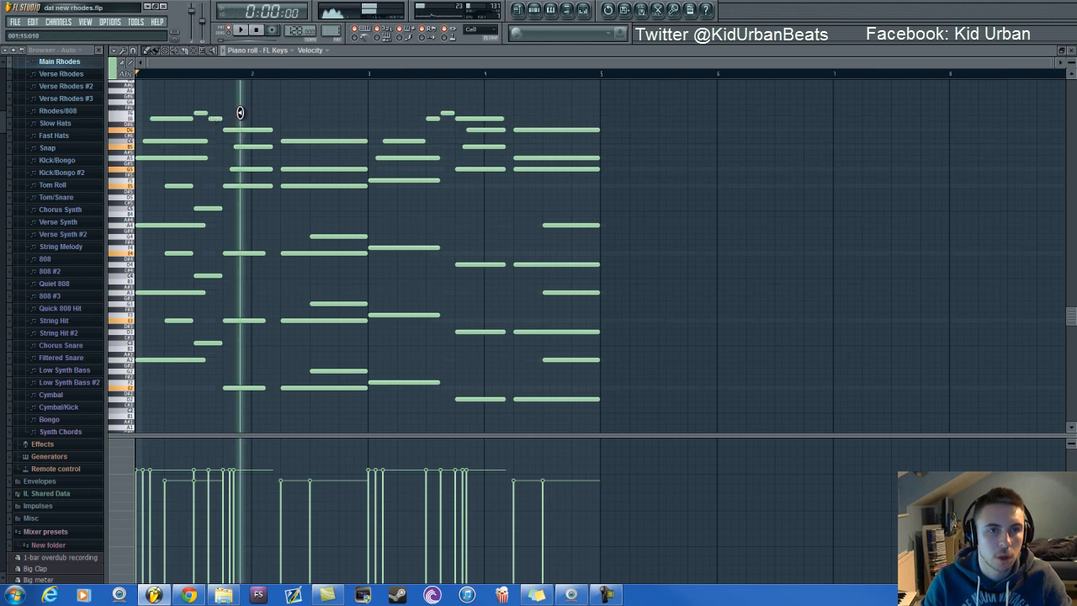
click(292, 122)
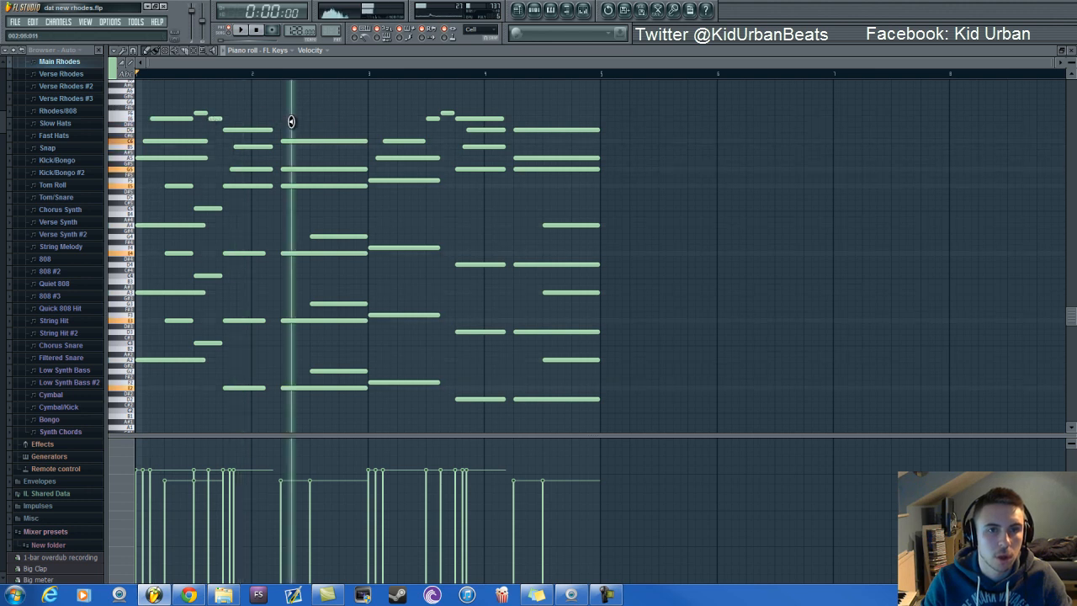
click(394, 121)
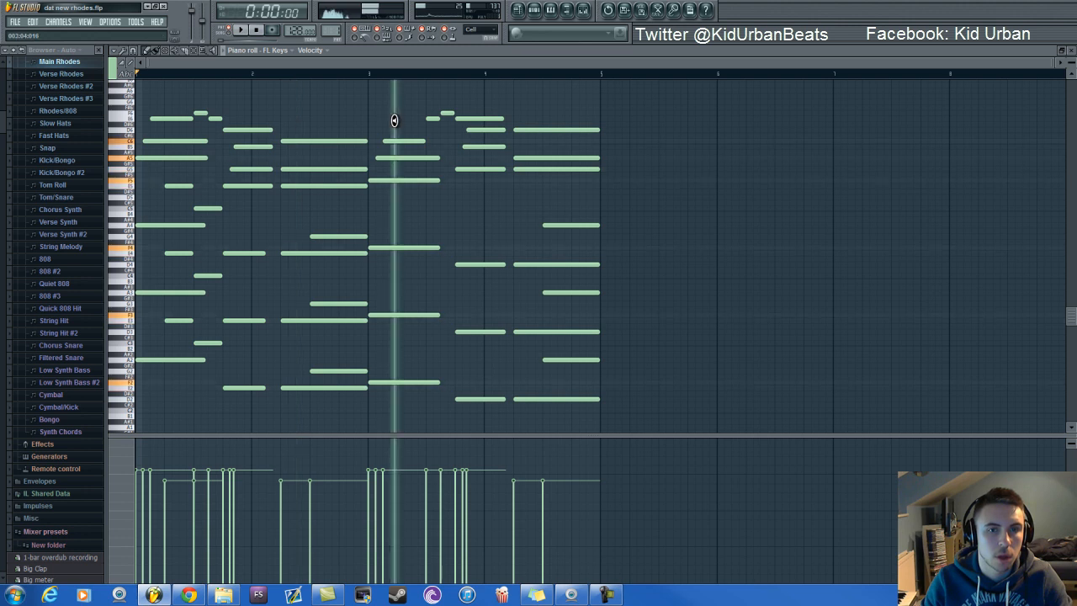
click(478, 109)
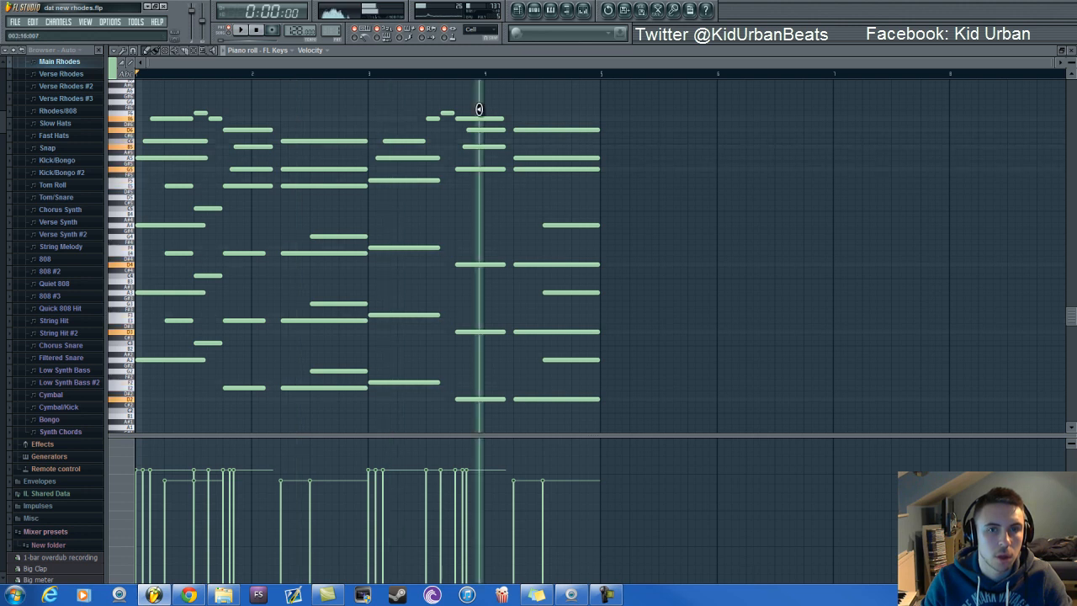
click(532, 107)
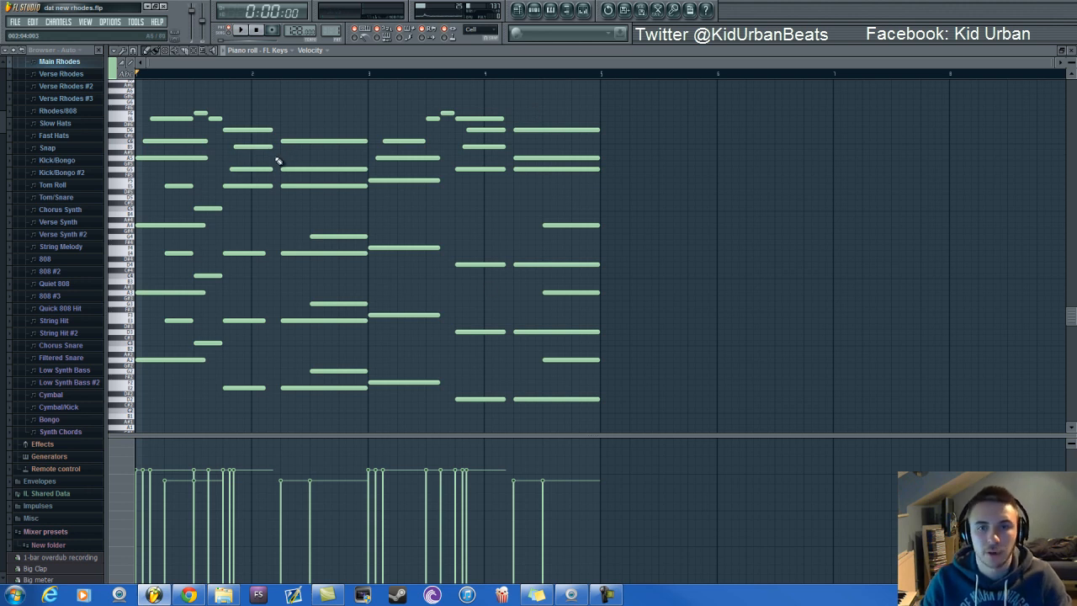
Step: Examine the upper melody notes over the chords, play the Main Rhodes pattern again and stop it
scroll(551, 178, up, 2)
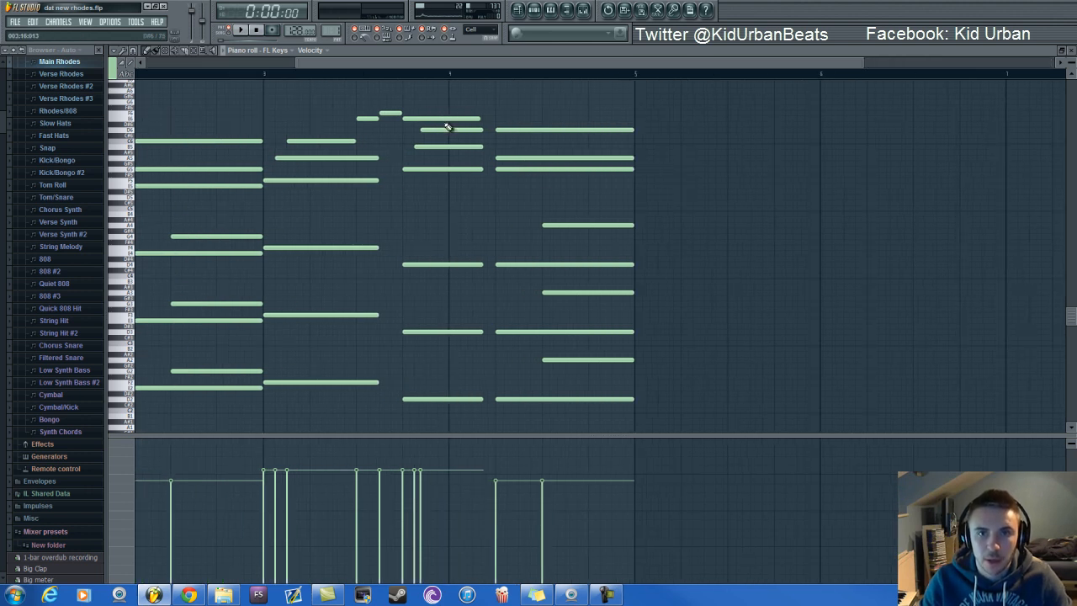
scroll(446, 125, down, 3)
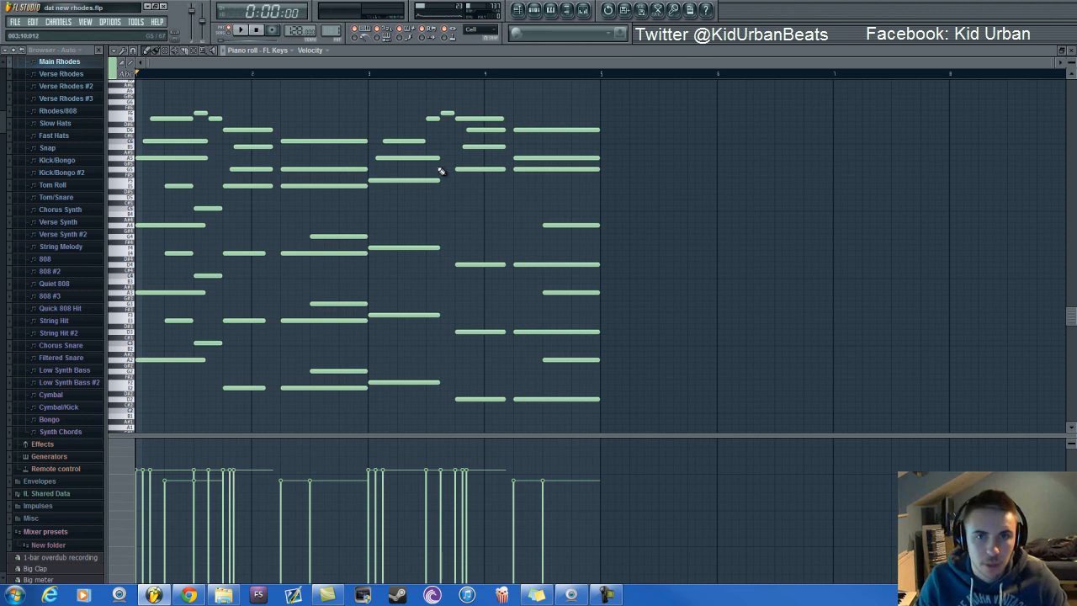
scroll(180, 121, up, 2)
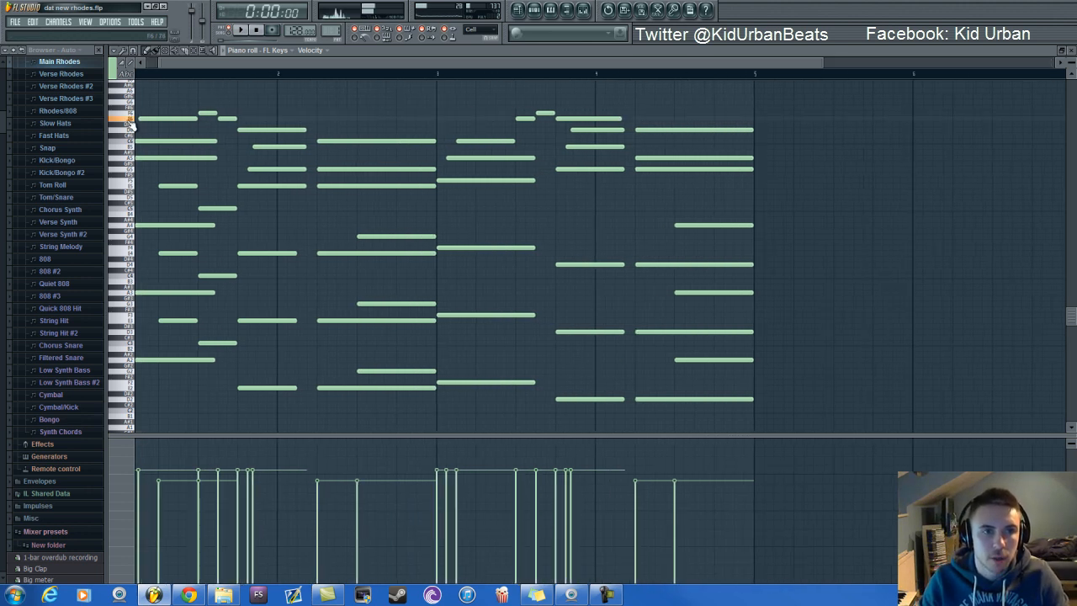
key(space)
scroll(131, 164, down, 2)
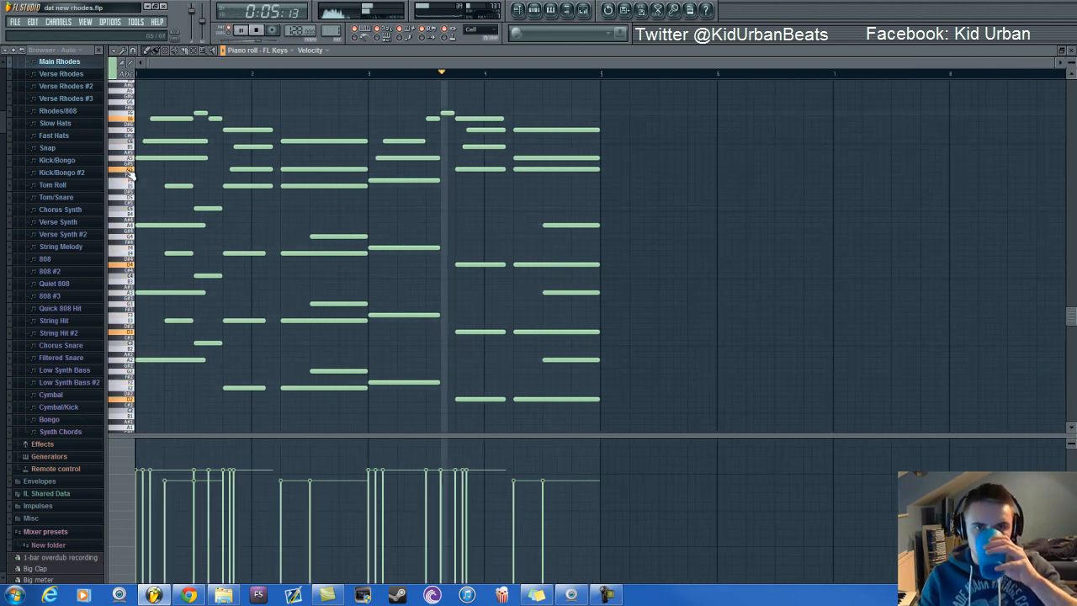
click(258, 29)
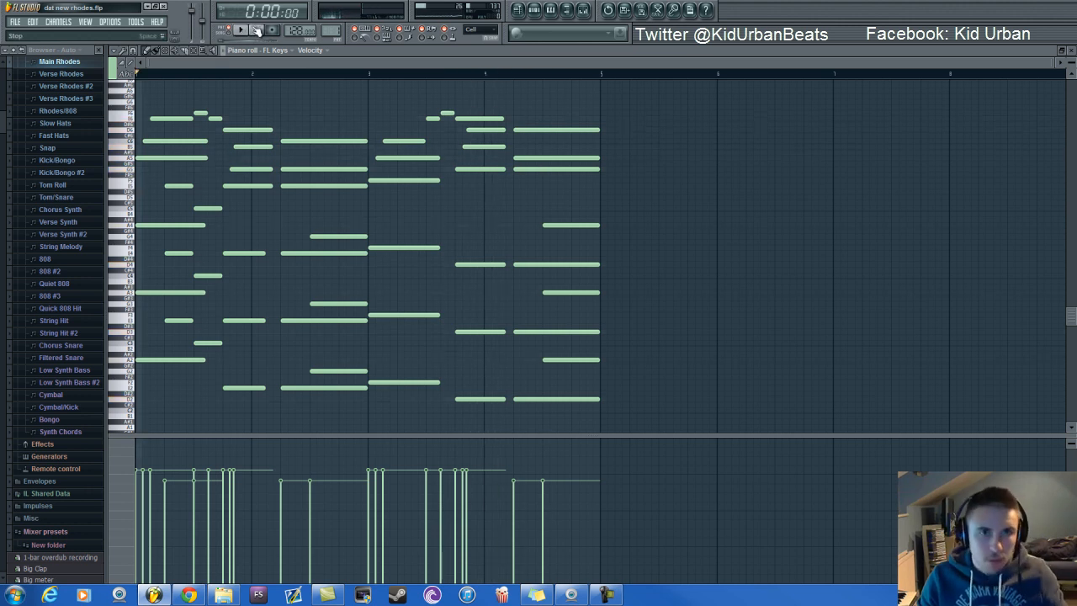
scroll(156, 93, up, 3)
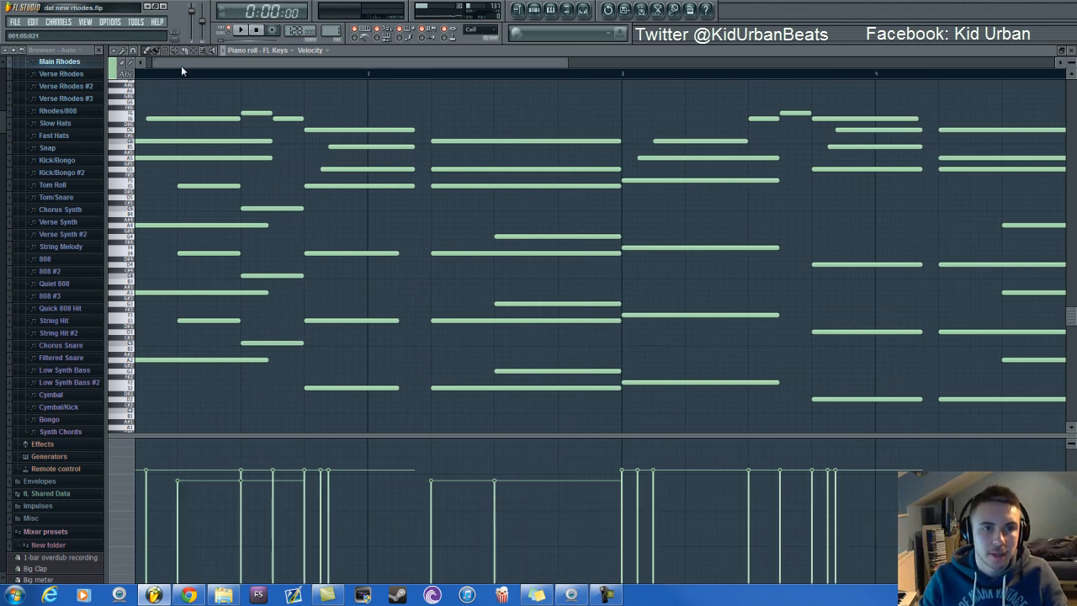
drag(193, 66, 172, 67)
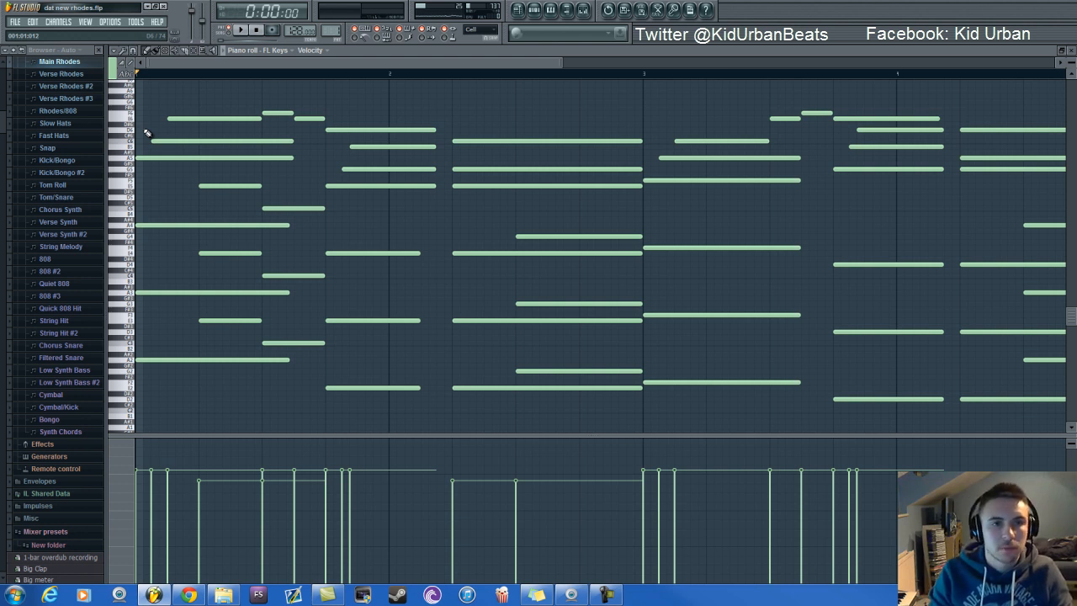
scroll(146, 133, down, 3)
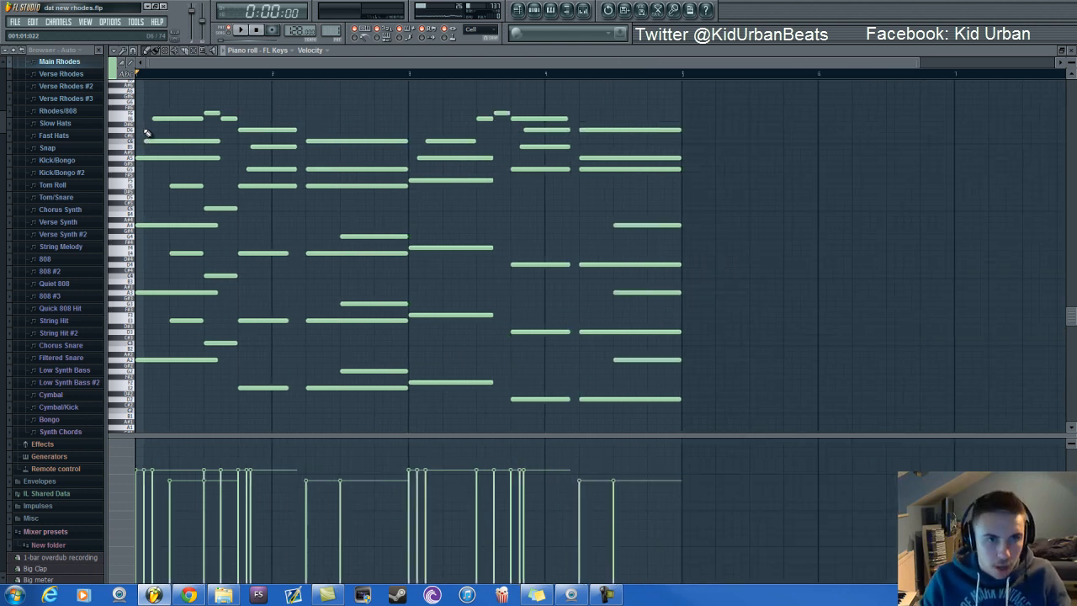
scroll(147, 133, down, 1)
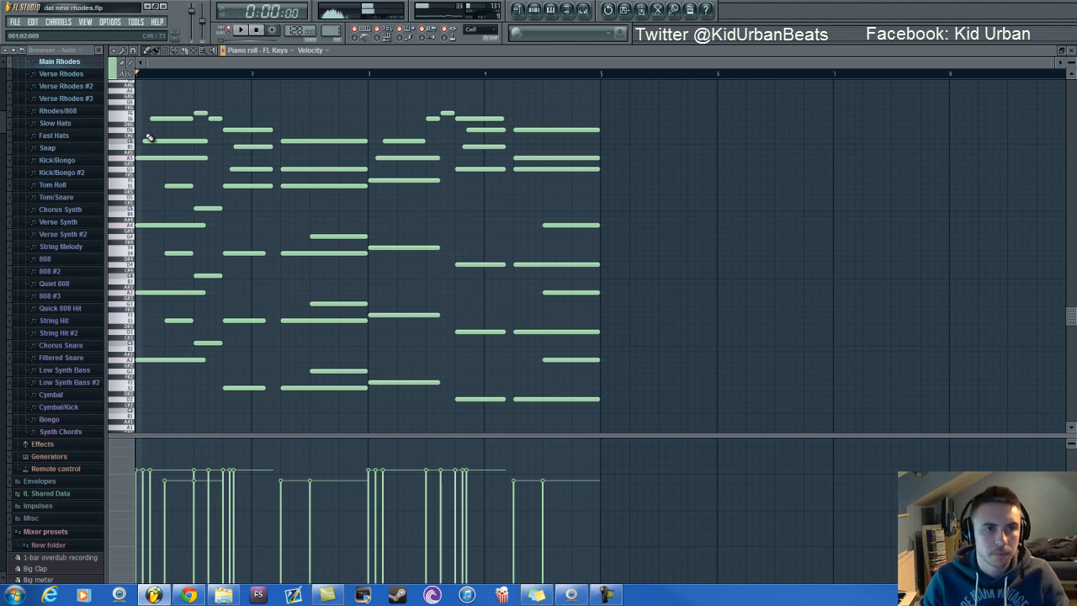
Step: Show the step sequencer and mixer, and open Fruity Parametric EQ 2 on the FL Keys track
click(533, 9)
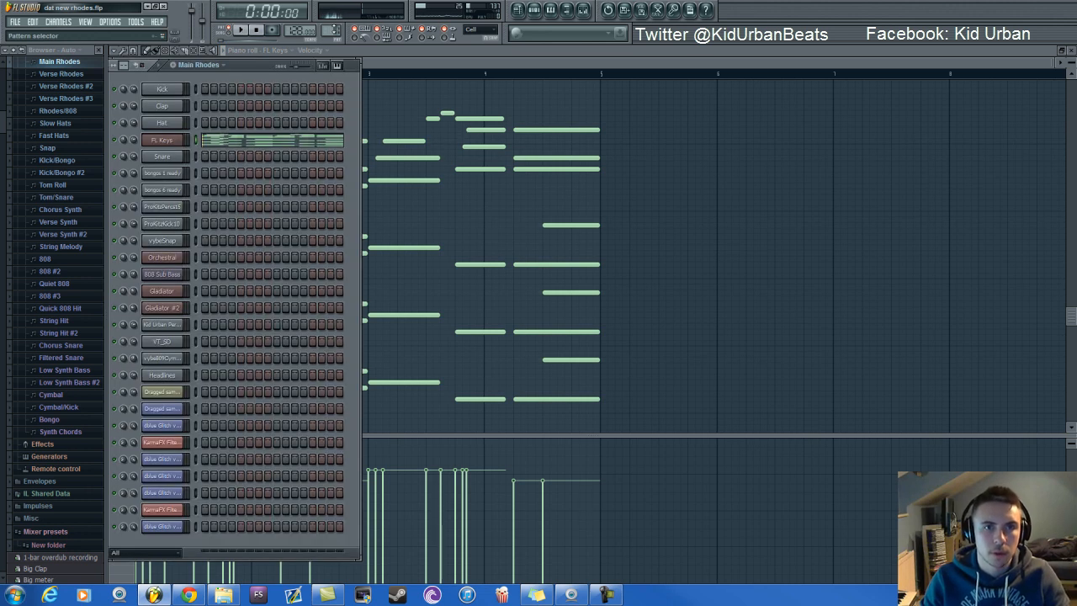
click(584, 9)
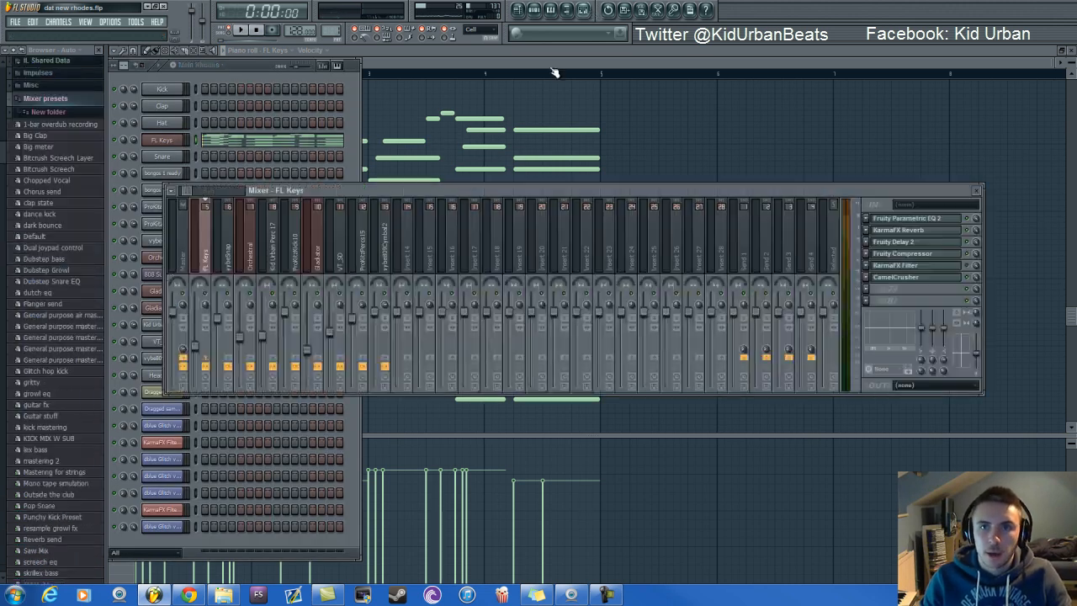
click(948, 218)
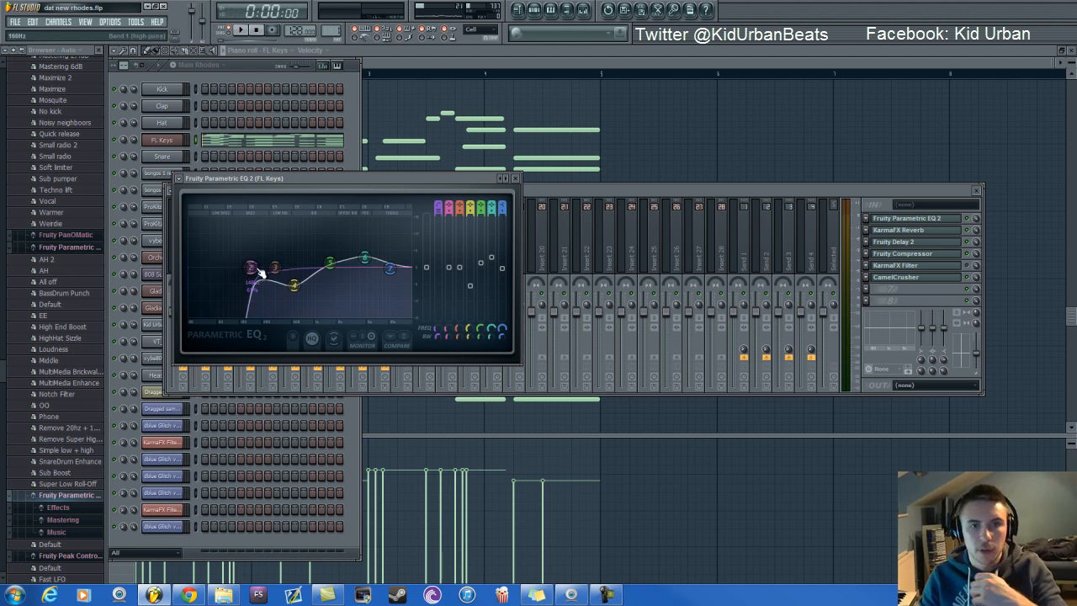
Step: Lower band 4 of the FL Keys parametric EQ slightly while the Rhodes pattern plays, and stop playback
drag(241, 273, 228, 257)
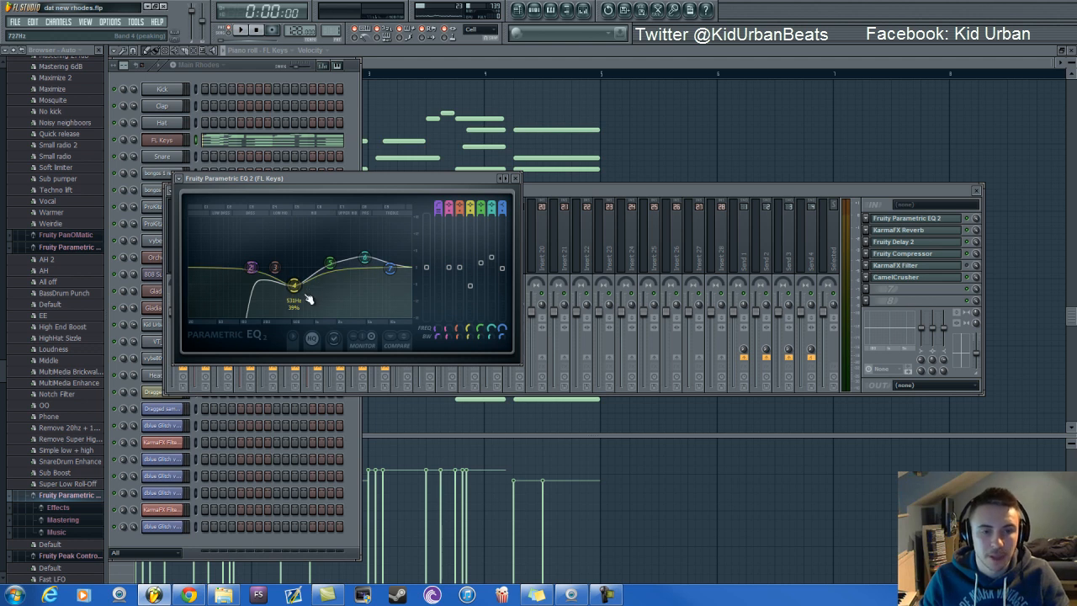
key(space)
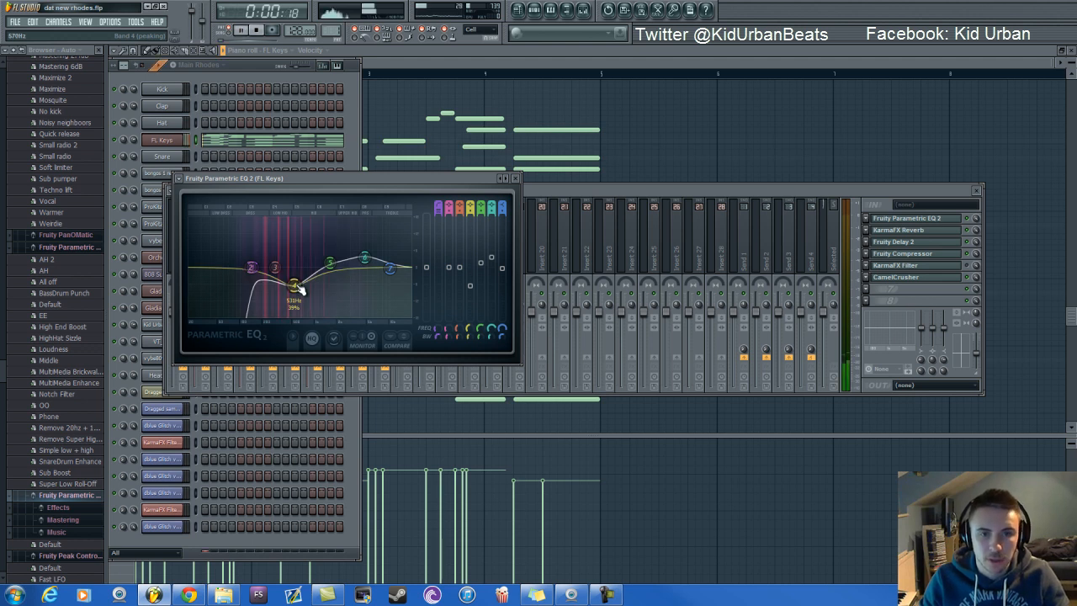
mouse_move(297, 286)
mouse_down()
mouse_move(292, 255)
mouse_move(294, 290)
mouse_up()
key(space)
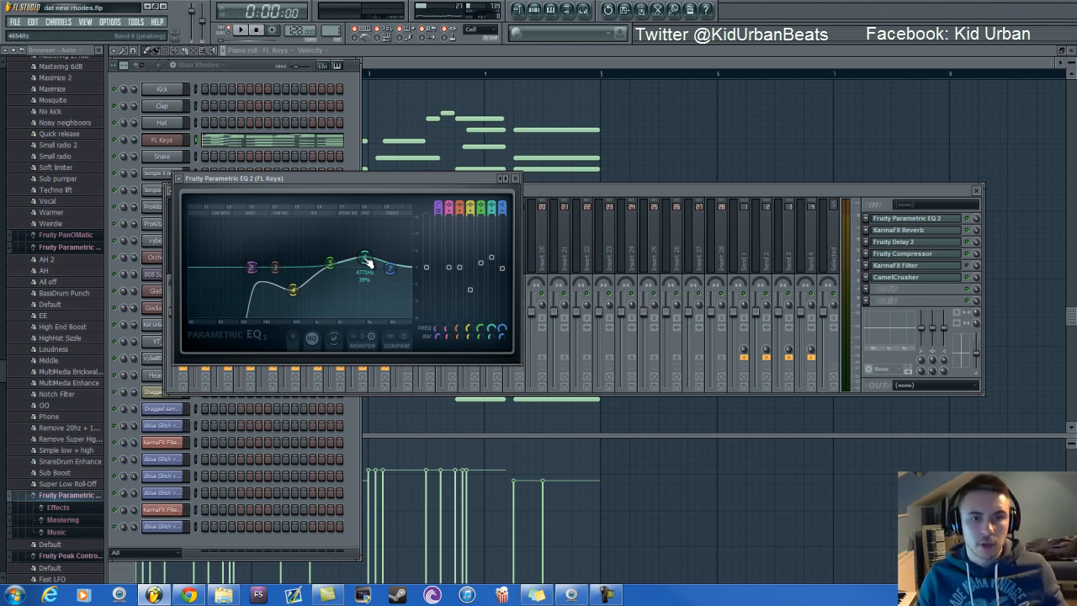
Step: Switch from Main Rhodes to the Verse Rhodes pattern and show its FL Keys notes in the piano roll
click(239, 64)
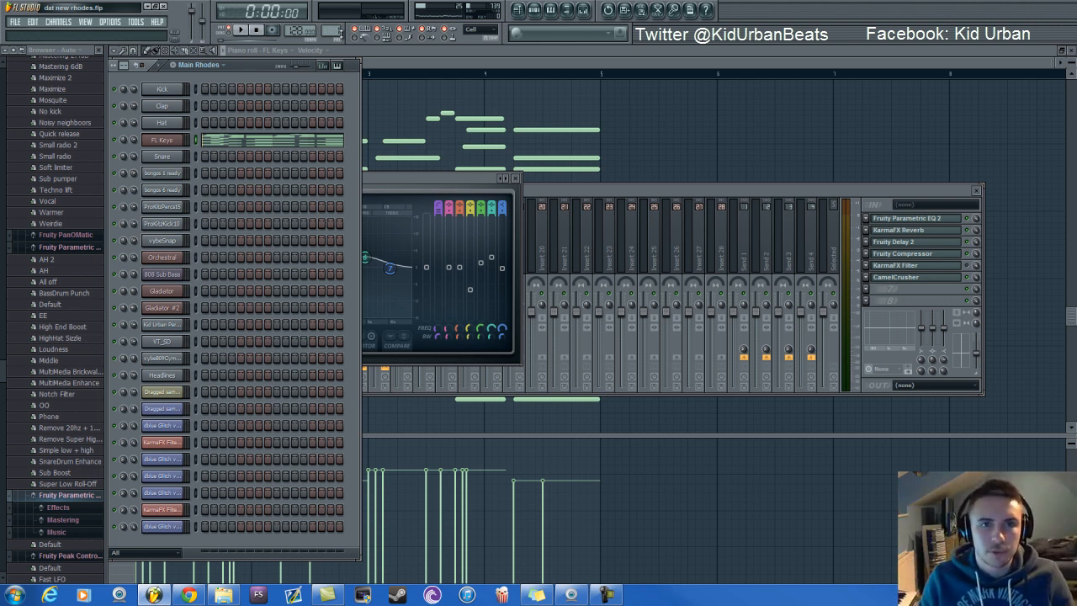
scroll(335, 32, up, 1)
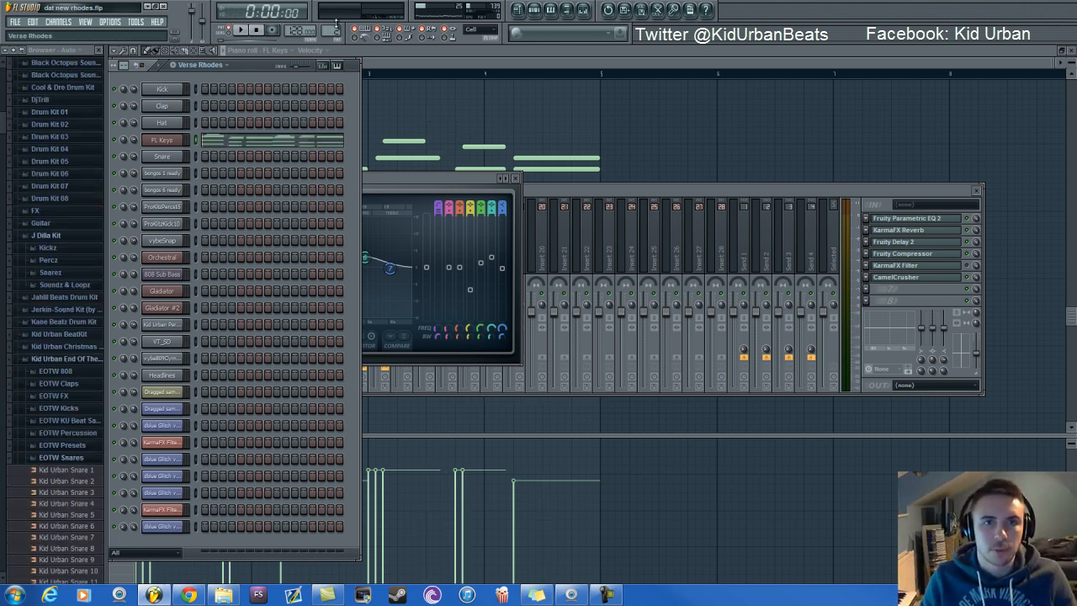
click(379, 64)
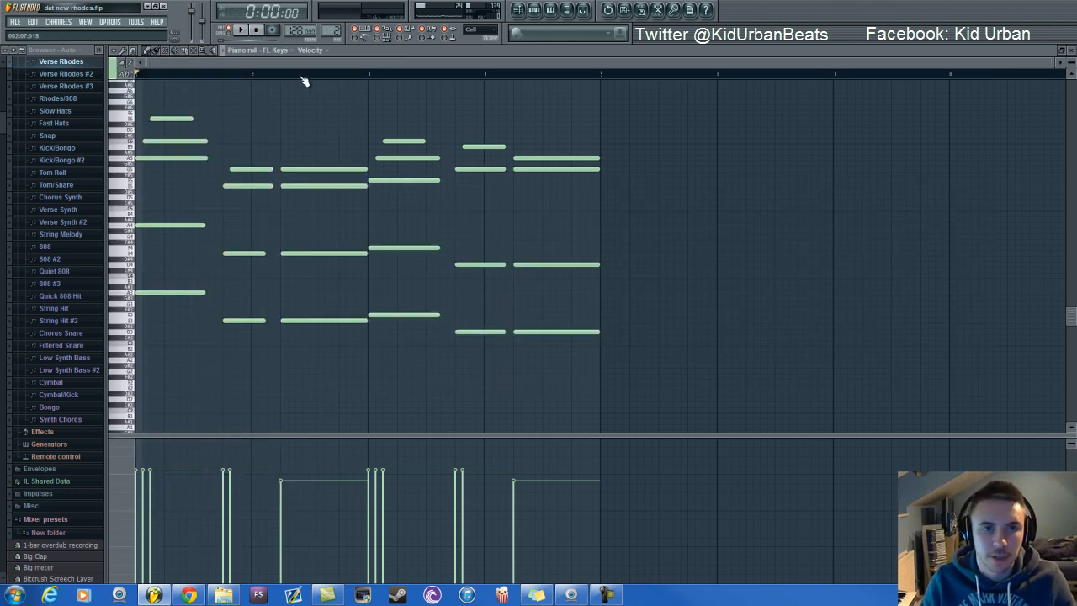
Step: Alternate between Main Rhodes and Verse Rhodes to compare their notes, and play Verse Rhodes before stopping it
scroll(335, 32, down, 1)
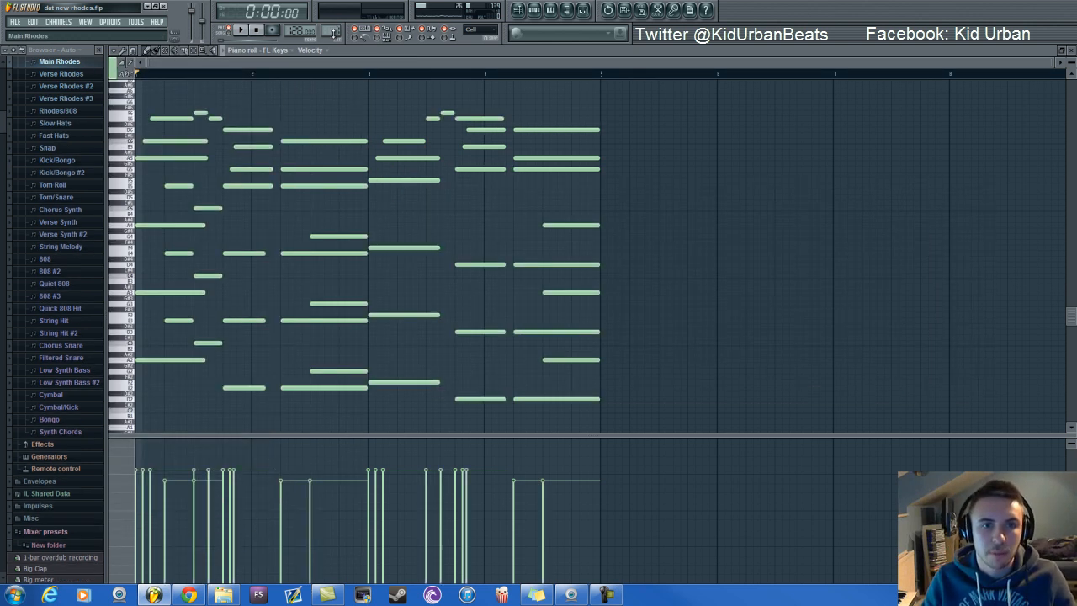
scroll(335, 32, up, 1)
scroll(335, 32, down, 1)
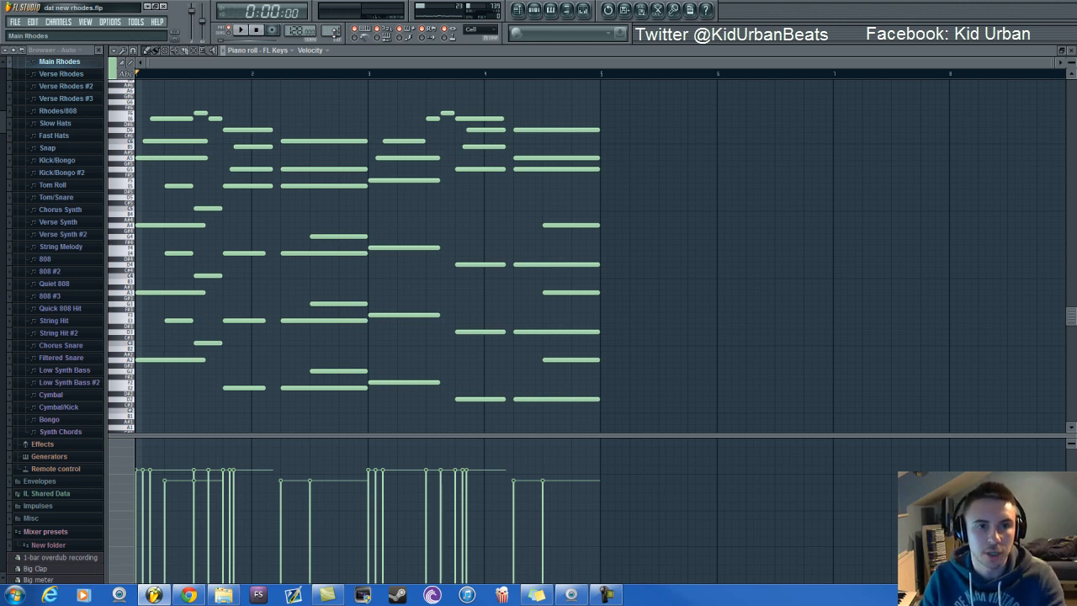
scroll(335, 32, up, 1)
scroll(335, 32, down, 1)
scroll(336, 32, up, 1)
scroll(336, 32, down, 1)
scroll(337, 34, up, 1)
scroll(336, 33, down, 1)
scroll(337, 32, up, 1)
scroll(337, 32, down, 1)
scroll(335, 31, up, 1)
key(space)
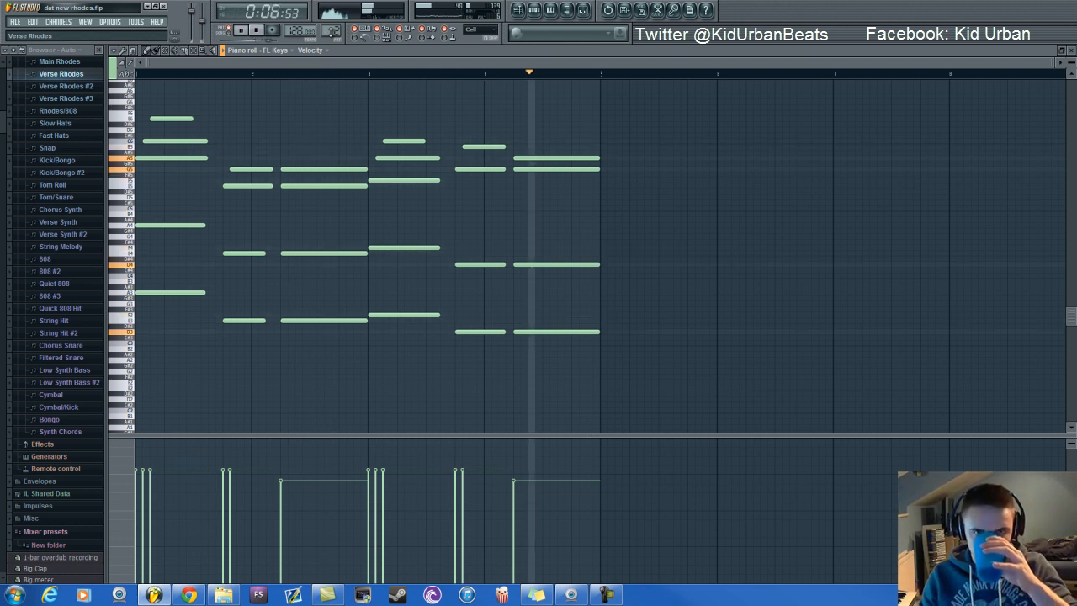
click(256, 31)
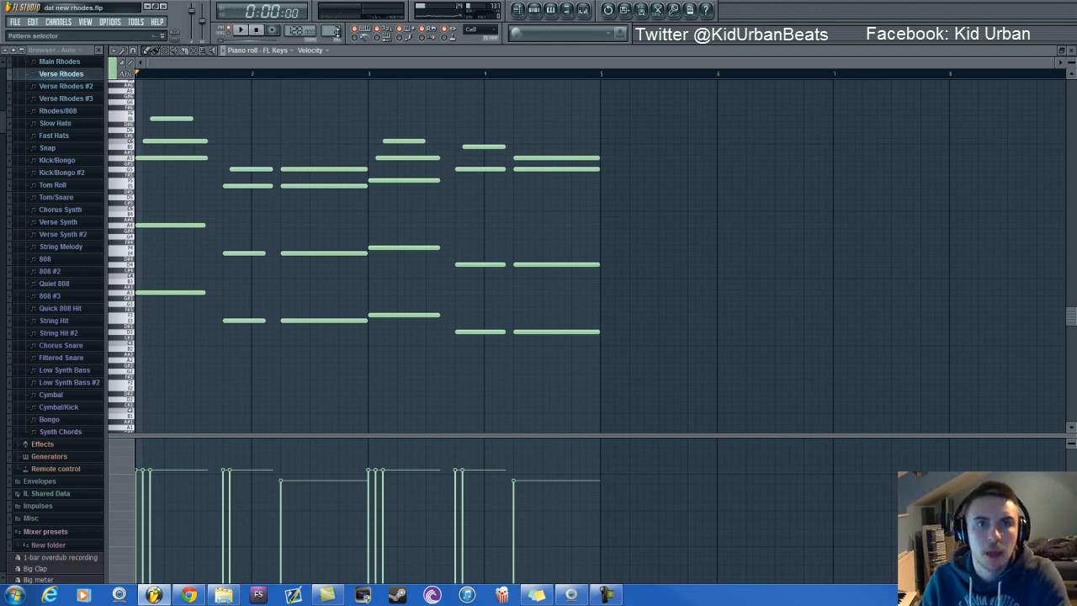
Step: Compare the Main Rhodes notes with the verse variations once more, ending on the Verse Rhodes pattern
drag(339, 33, 338, 37)
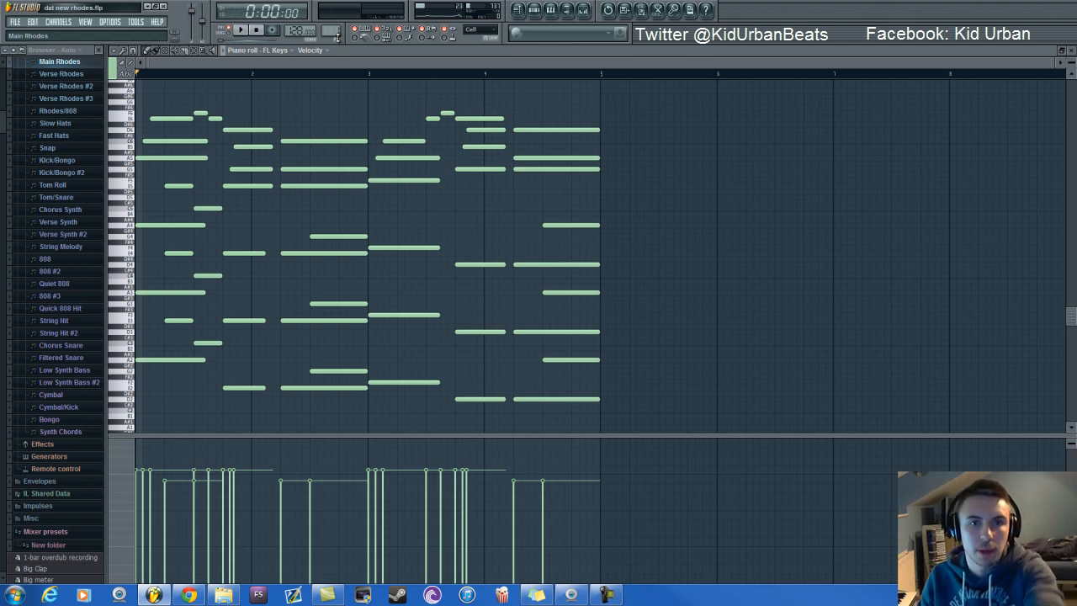
scroll(339, 32, up, 1)
scroll(342, 32, down, 1)
scroll(343, 32, up, 2)
scroll(343, 32, down, 1)
scroll(343, 32, down, 1)
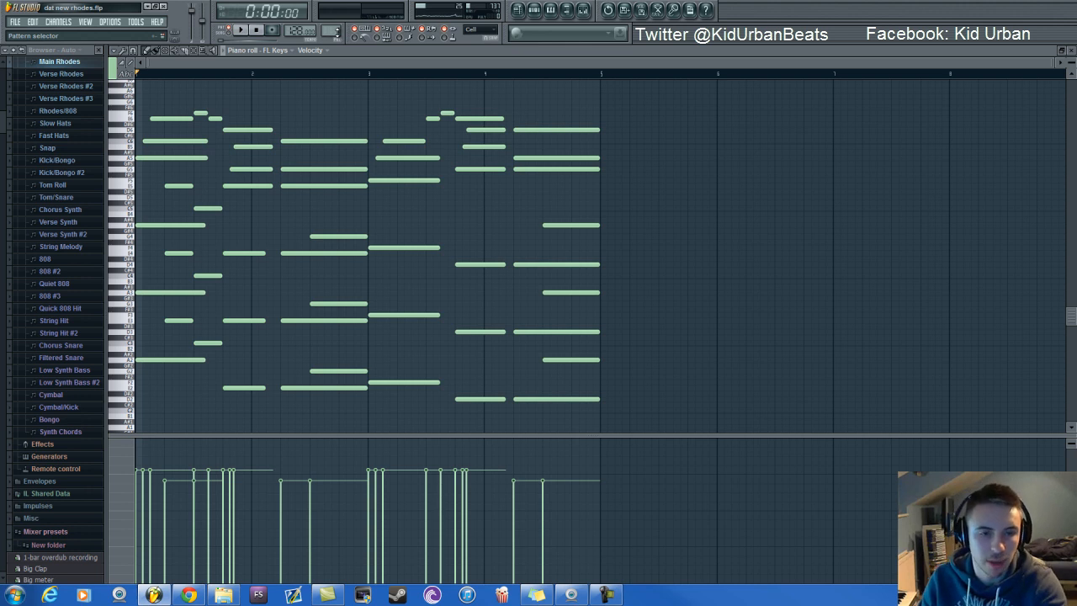
scroll(338, 30, up, 1)
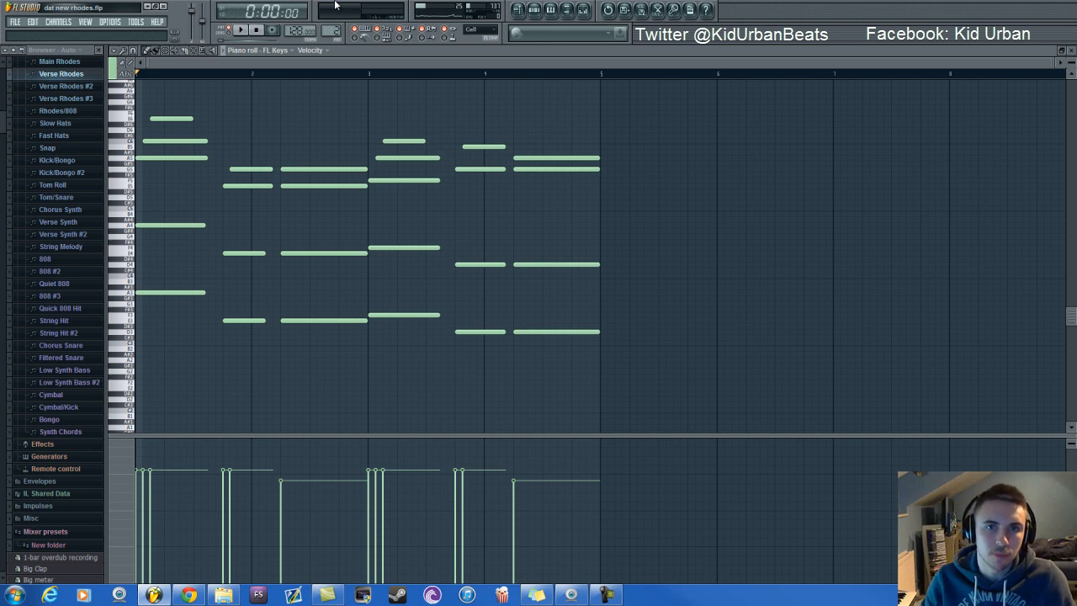
Step: Step through the verse variations to Verse Rhodes #2 and show its FL Keys notes in the piano roll
click(545, 12)
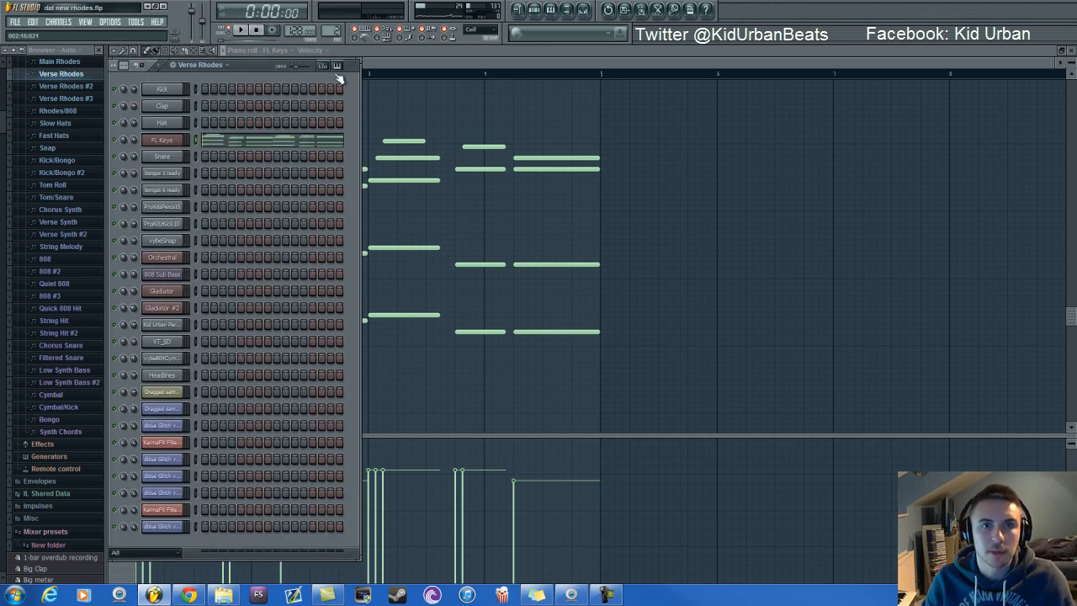
scroll(334, 20, up, 2)
scroll(334, 19, down, 1)
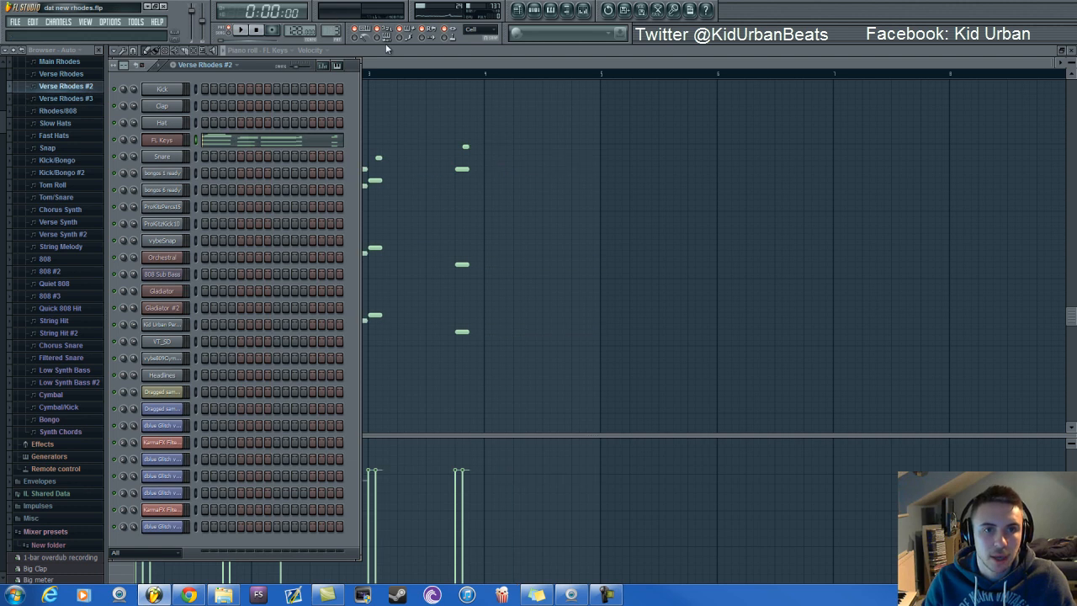
click(401, 65)
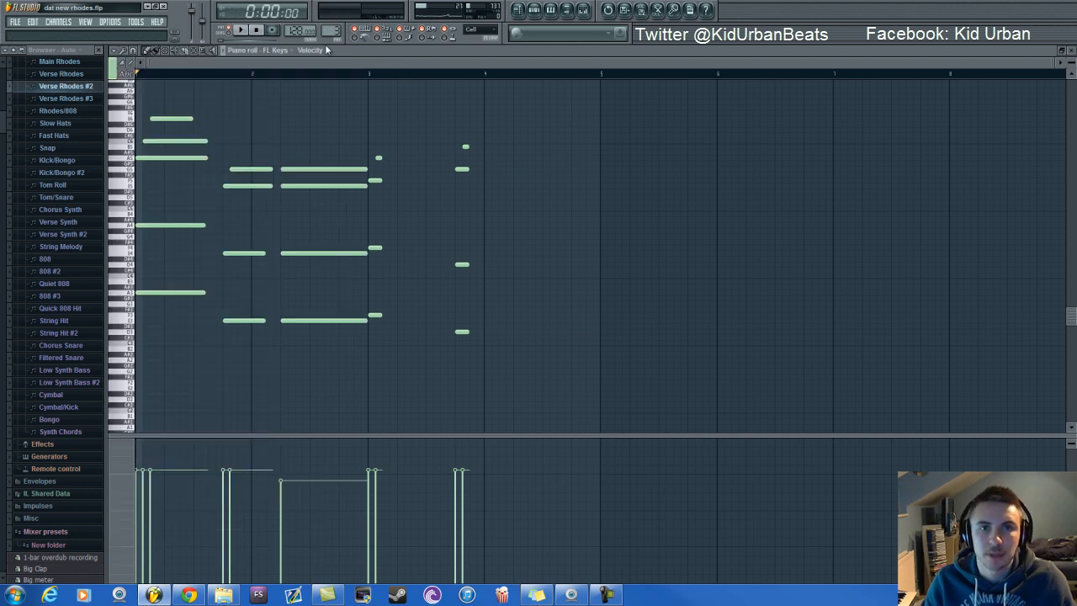
Step: Switch to the Rhodes/808 pattern, play it briefly and show its channels in the step sequencer
scroll(332, 27, up, 1)
drag(330, 23, 332, 581)
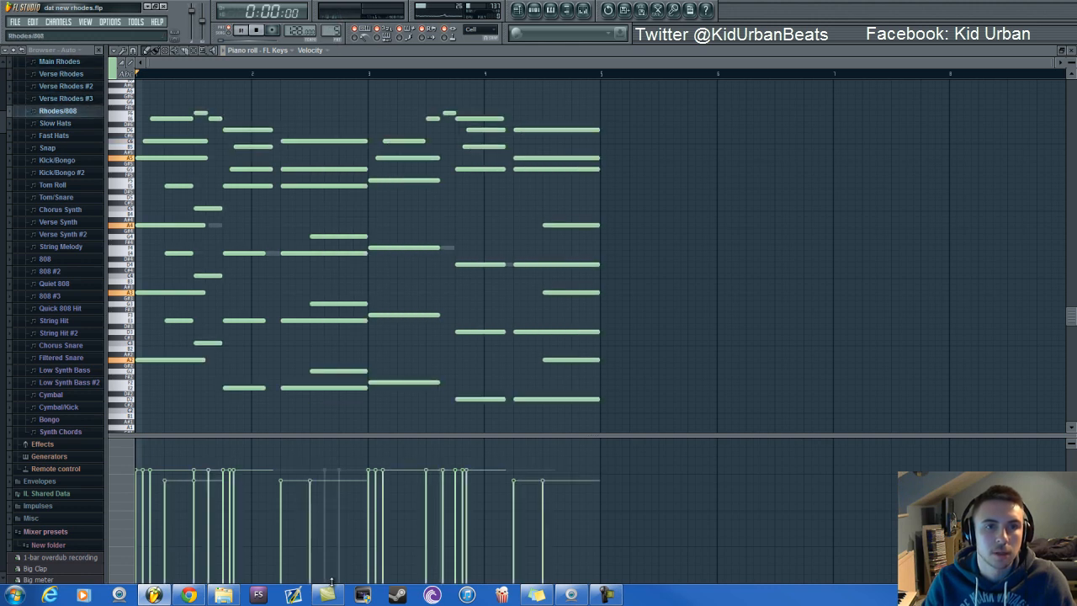
click(533, 10)
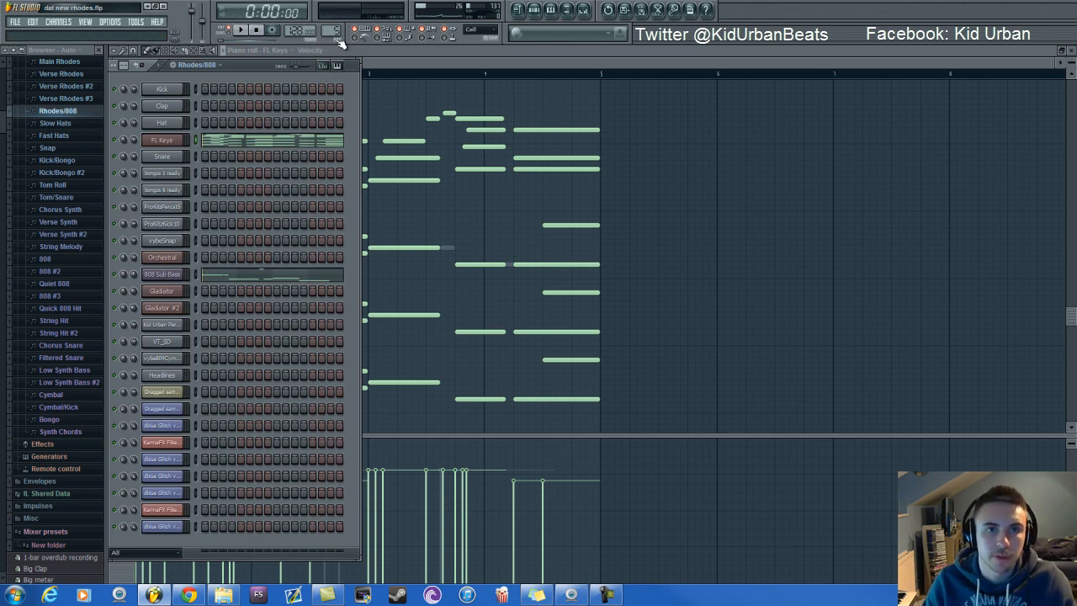
Step: Open the Slow Hats pattern's ProKitzPercs15 piano roll, audition the C5 hat sound and play the pattern briefly
drag(335, 33, 334, 30)
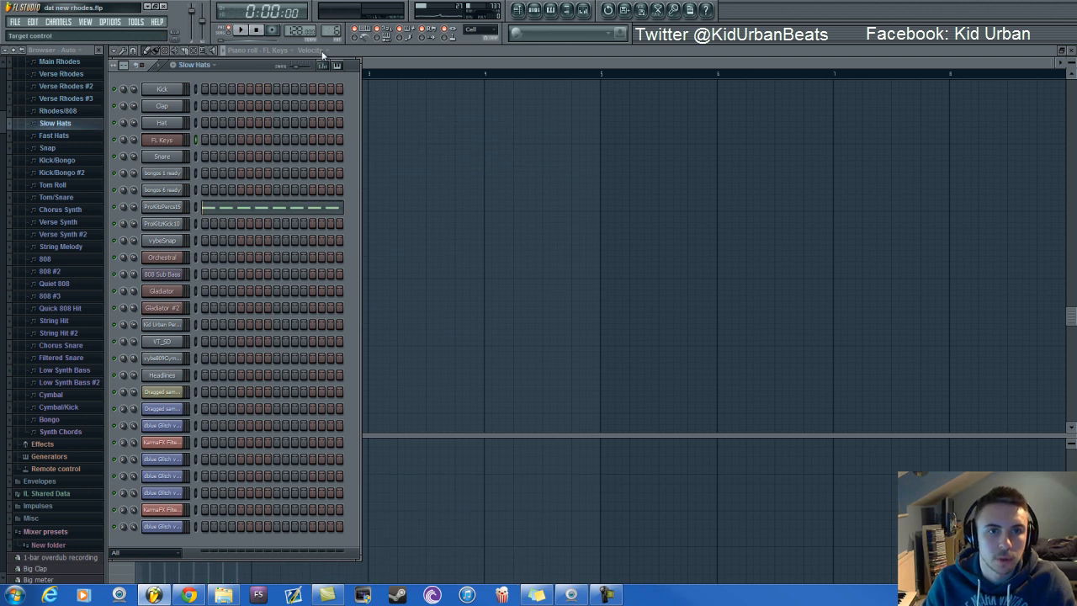
click(284, 208)
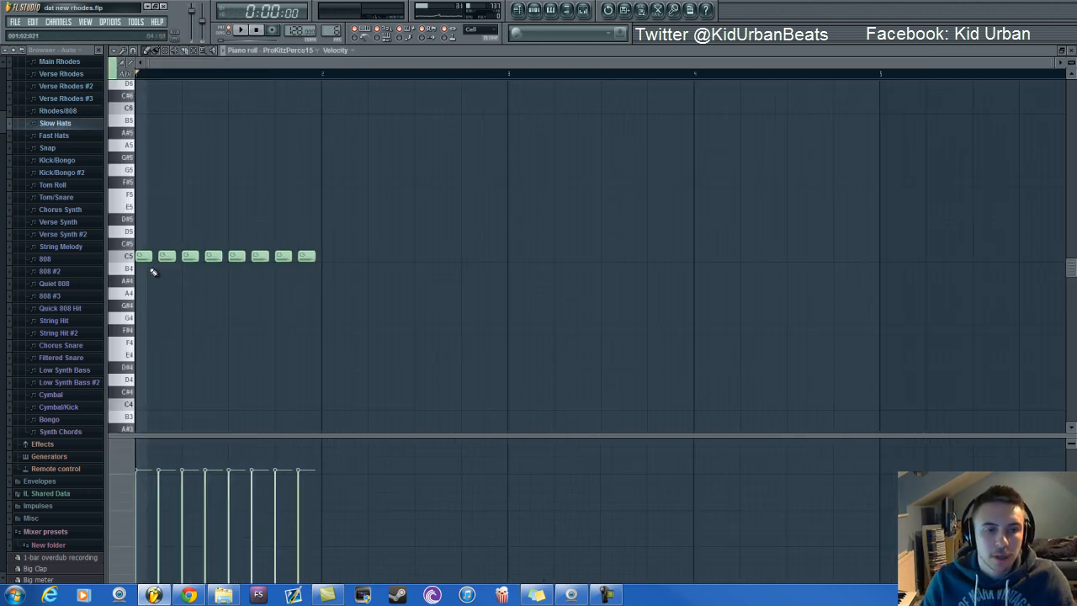
scroll(130, 260, up, 2)
click(126, 256)
key(space)
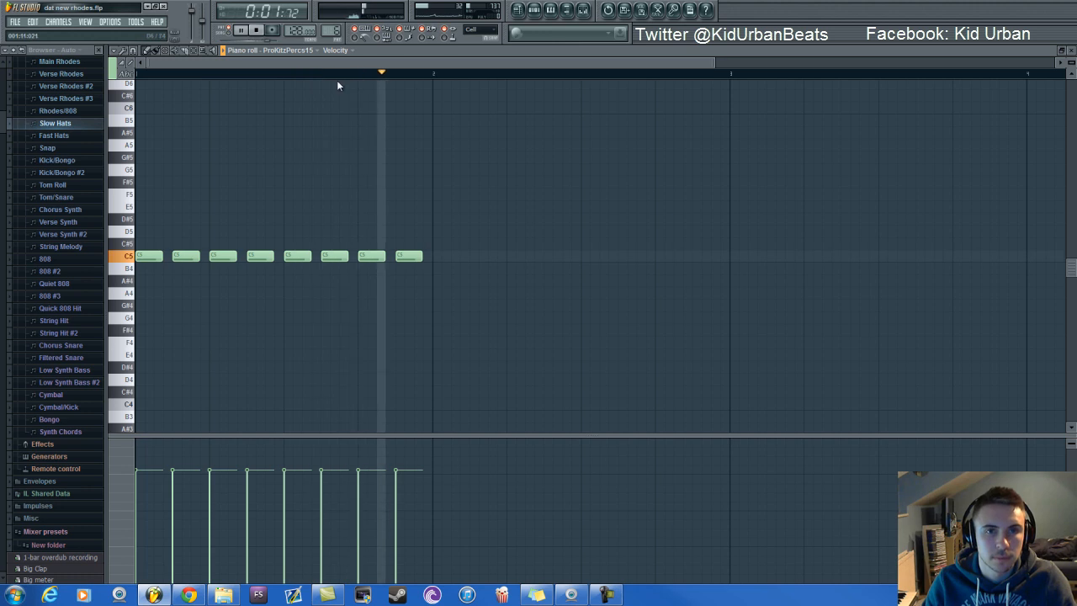
key(space)
Step: Cut all hat notes from the Slow Hats piano roll and show the emptied channel in the step sequencer
click(534, 10)
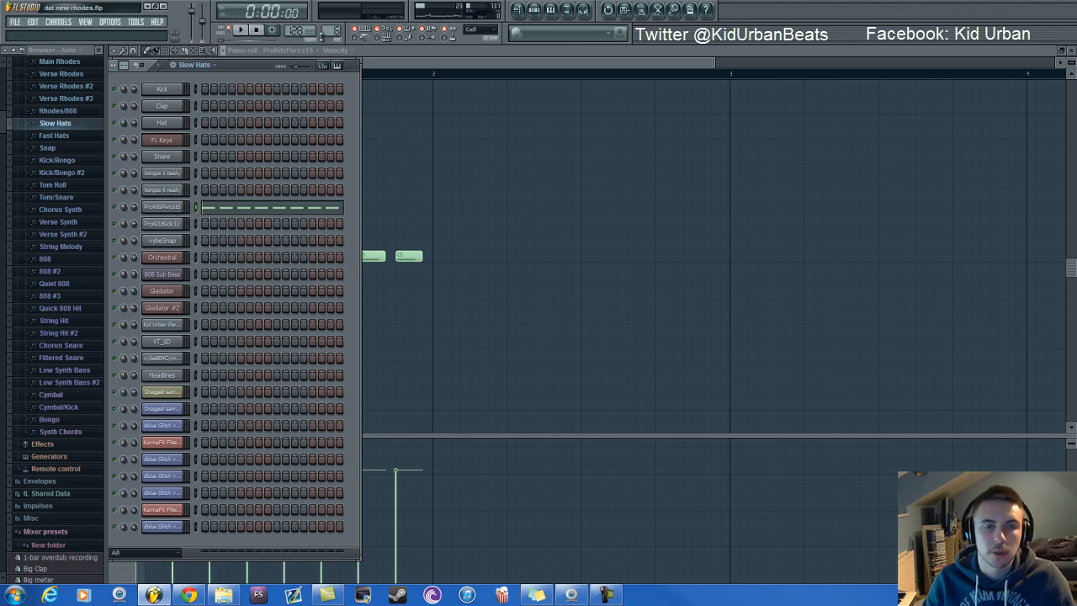
click(238, 208)
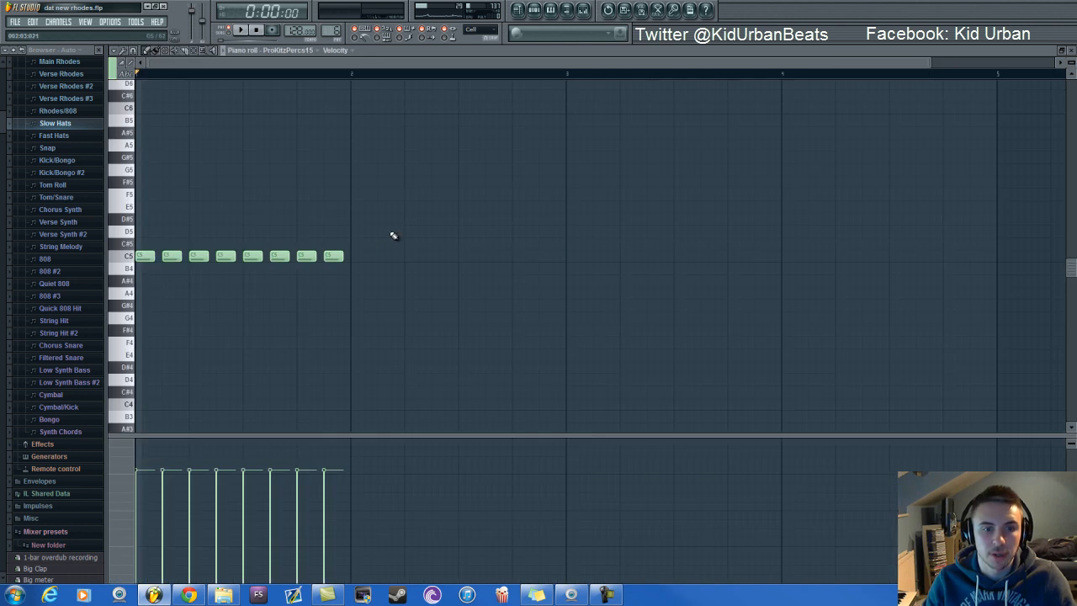
drag(391, 233, 4, 376)
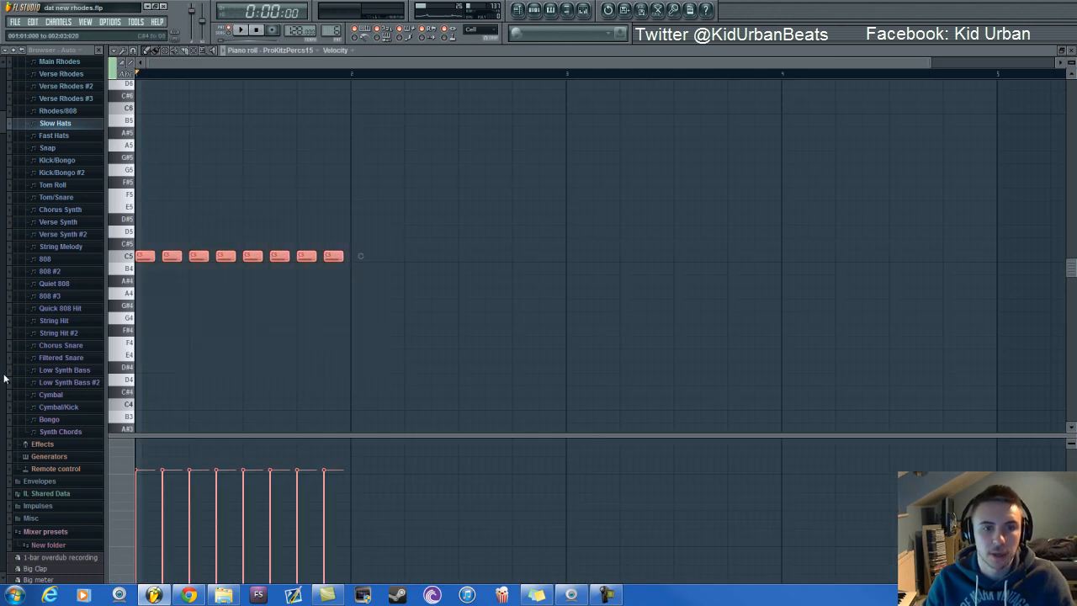
key(Delete)
click(533, 9)
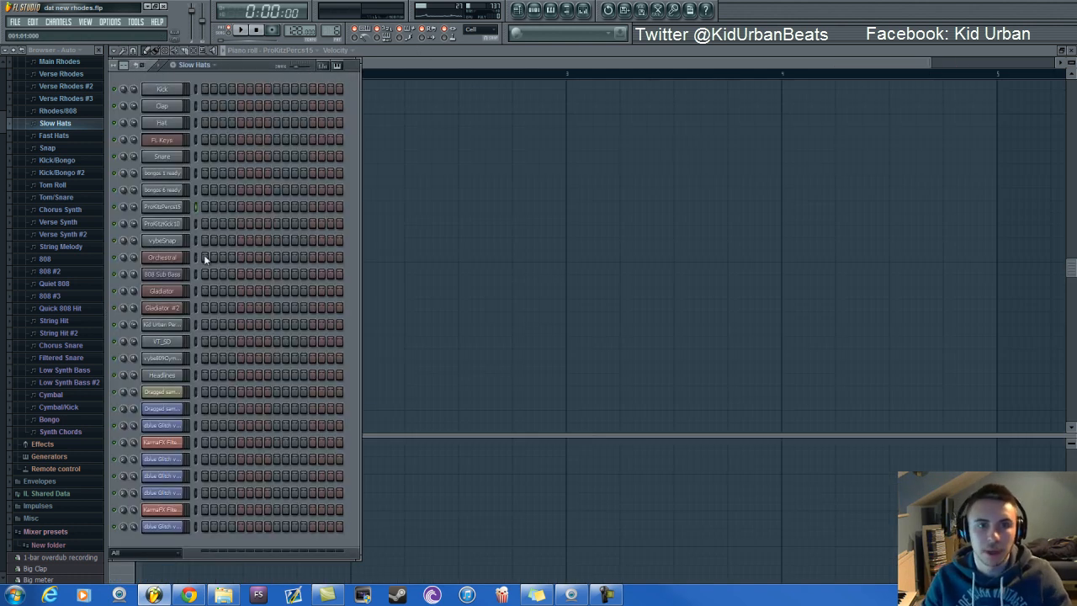
Step: Fill each 2 steps on the ProKitzPercs15 channel, play it, fill in the remaining steps and stop playback
right_click(184, 206)
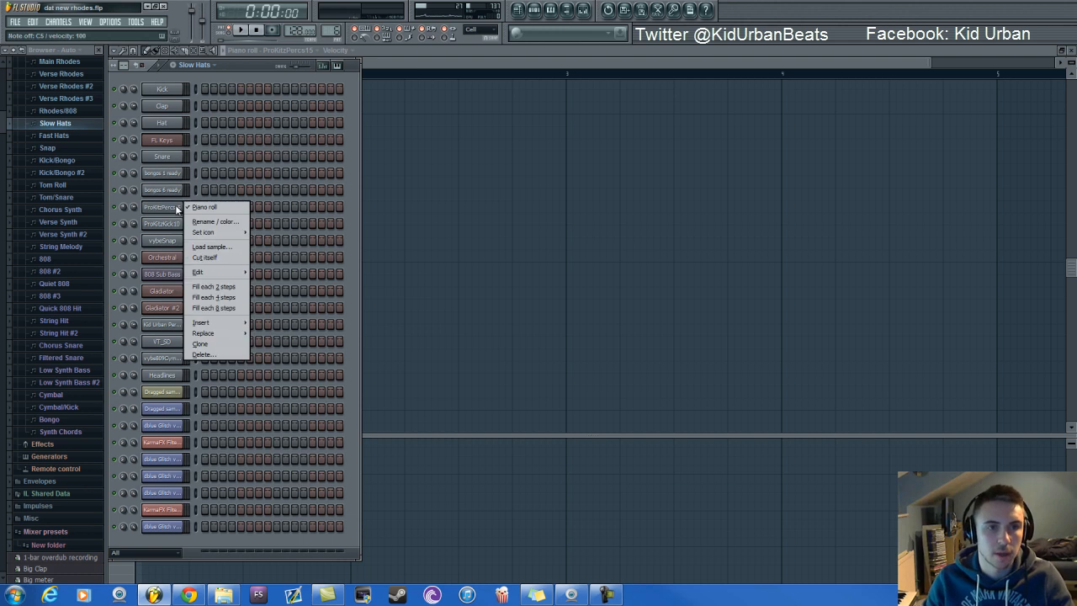
click(231, 287)
key(space)
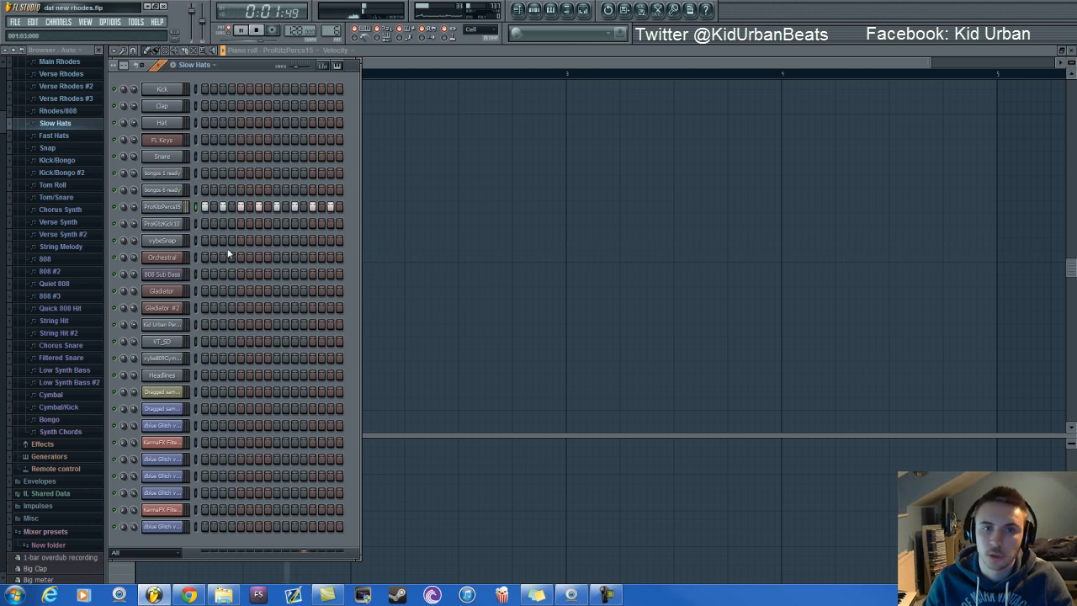
drag(213, 207, 464, 207)
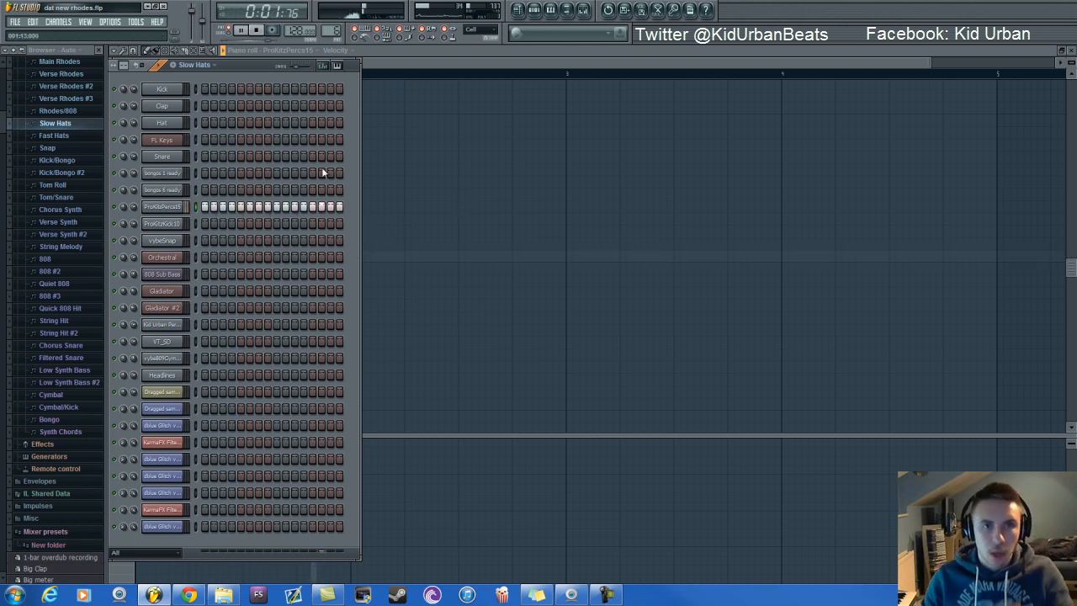
key(space)
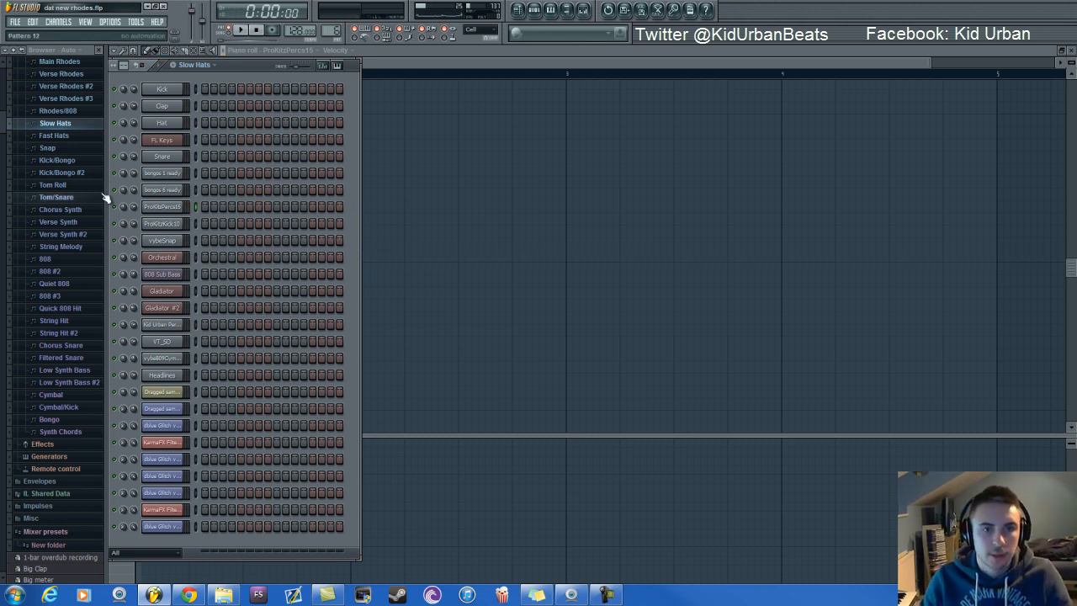
Step: Paste the cut hat notes back into the Slow Hats piano roll
click(516, 219)
right_click(522, 220)
key(ctrl+v)
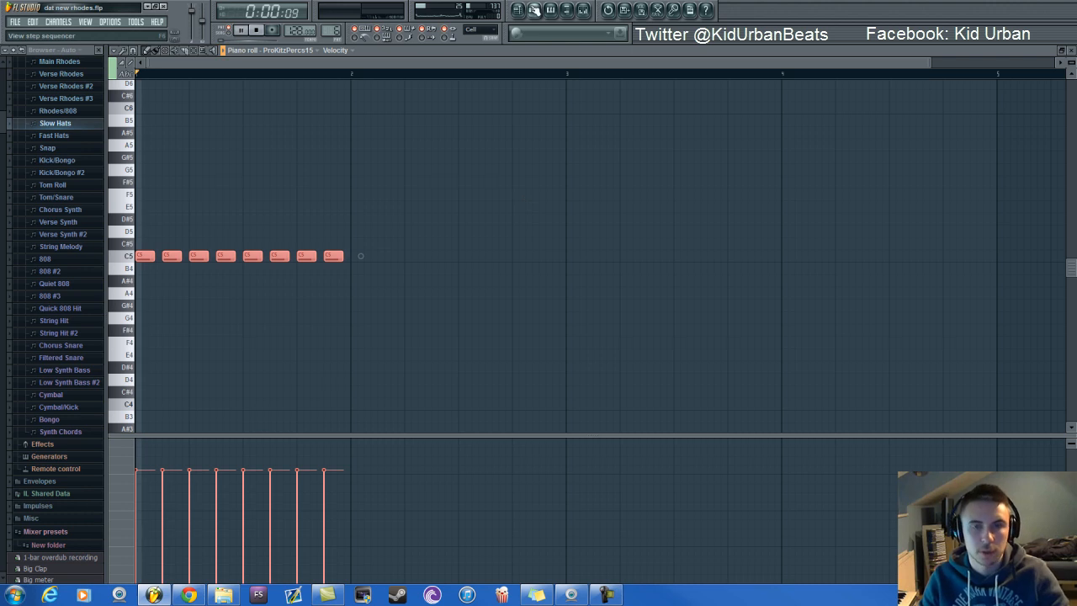
Step: Select the Fast Hats pattern and show its full run of hat notes in the piano roll
click(533, 9)
click(53, 135)
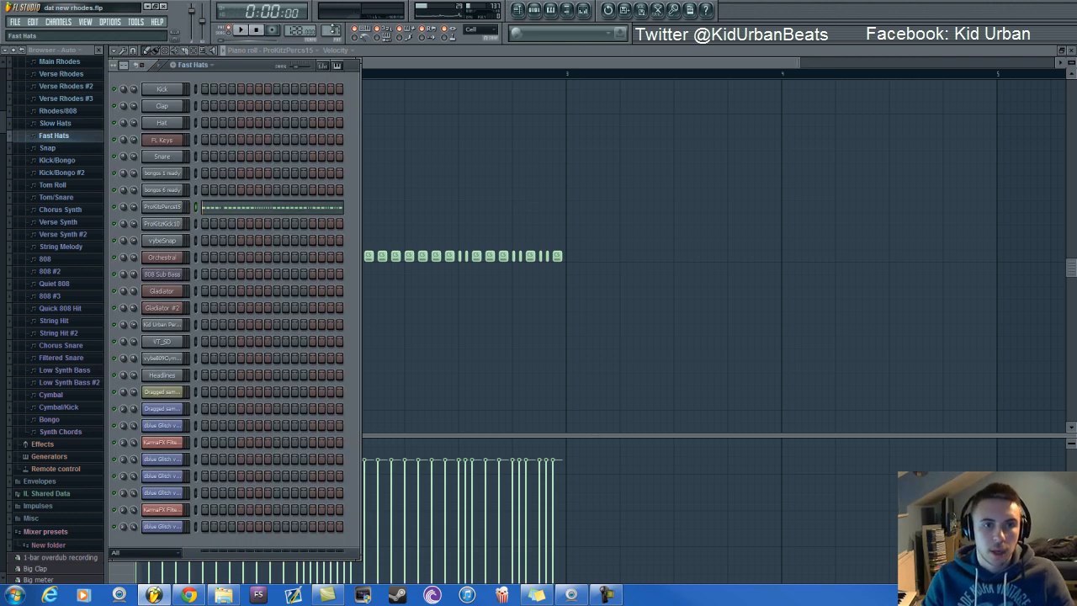
click(504, 171)
right_click(506, 170)
scroll(377, 188, down, 2)
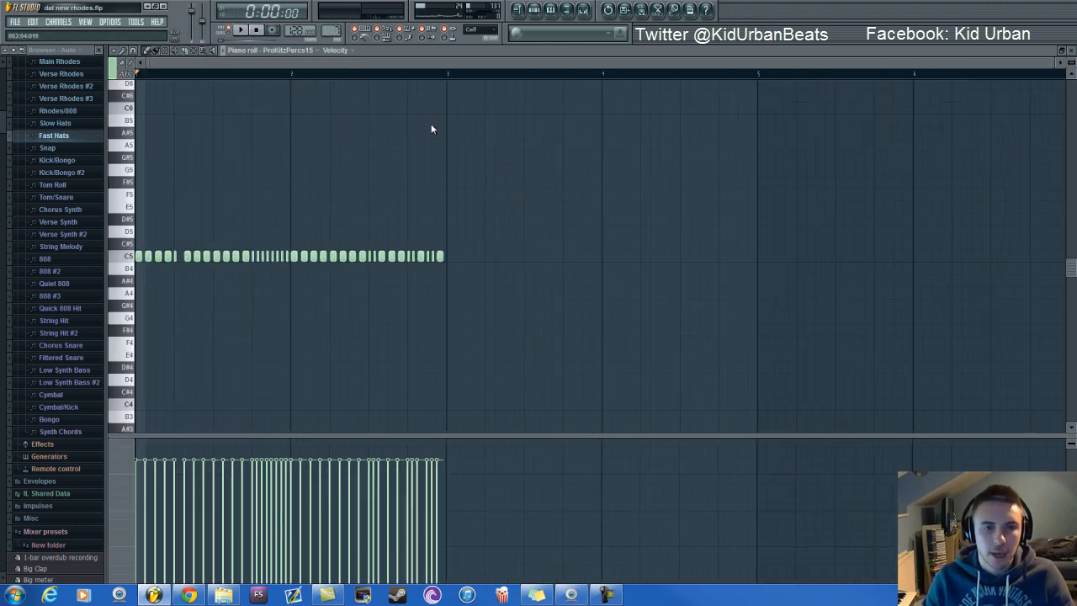
Step: View the song arrangement in the playlist, then reopen the Fast Hats pattern's ProKitzPercs15 piano roll
key(F5)
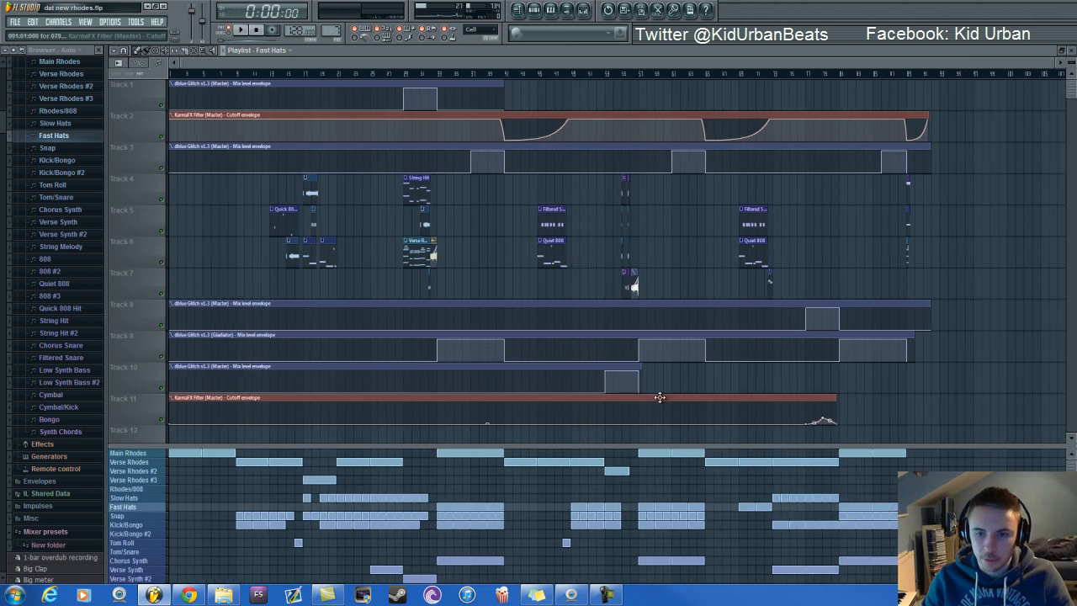
key(F6)
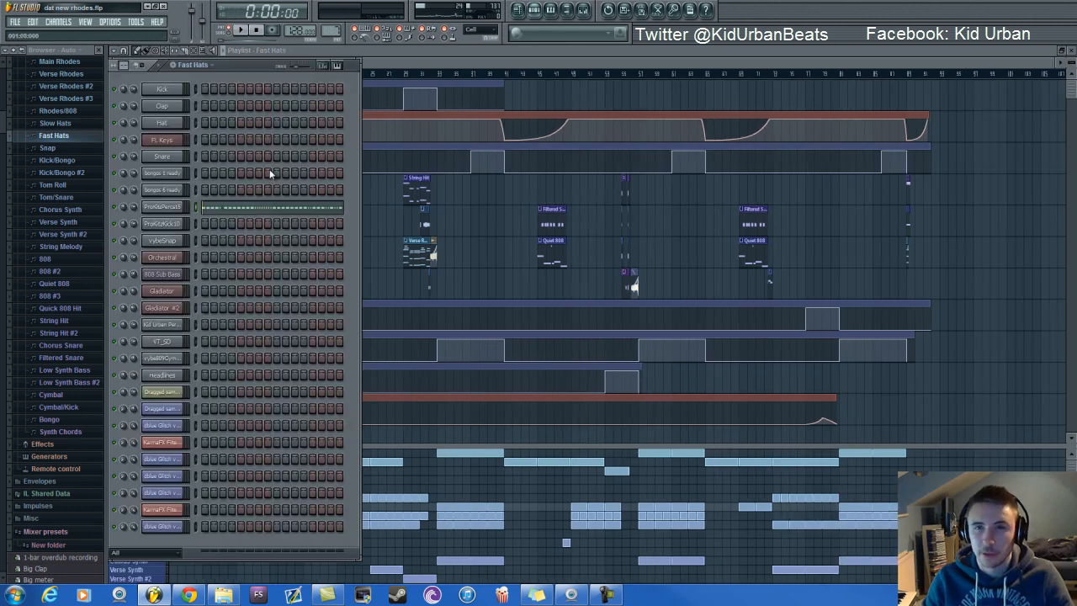
click(242, 212)
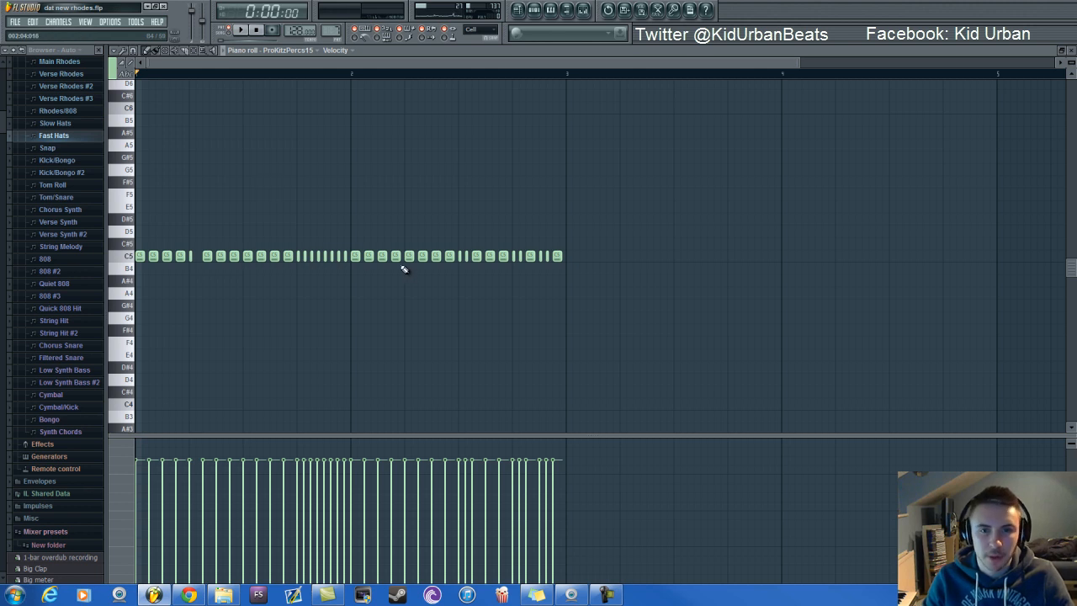
Step: Play the Fast Hats pattern briefly and examine the rapid hat rolls in the ProKitzPercs15 piano roll up close
key(space)
key(space)
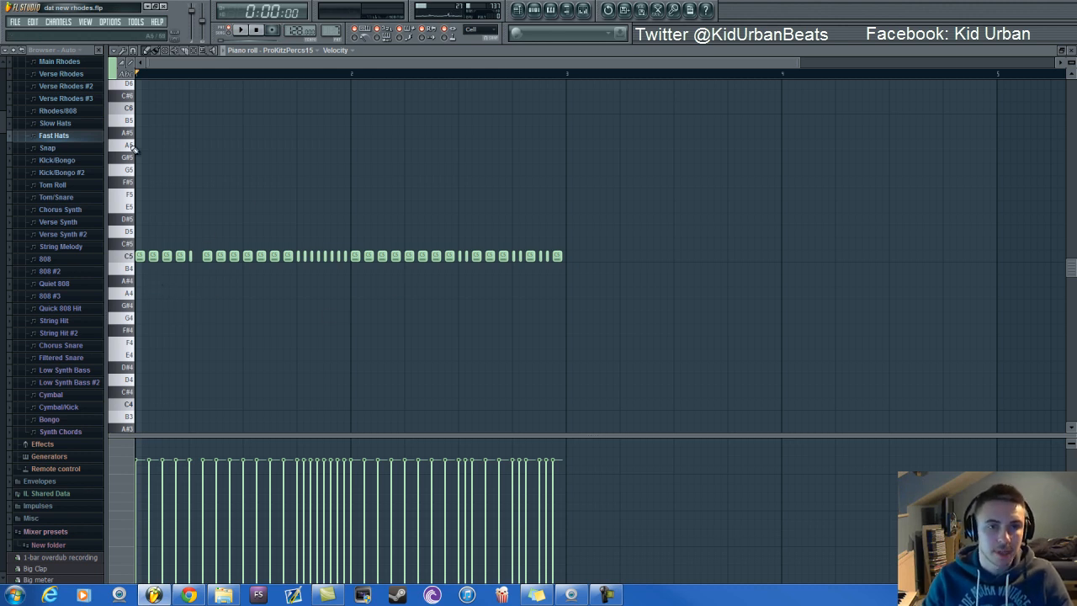
scroll(307, 270, up, 2)
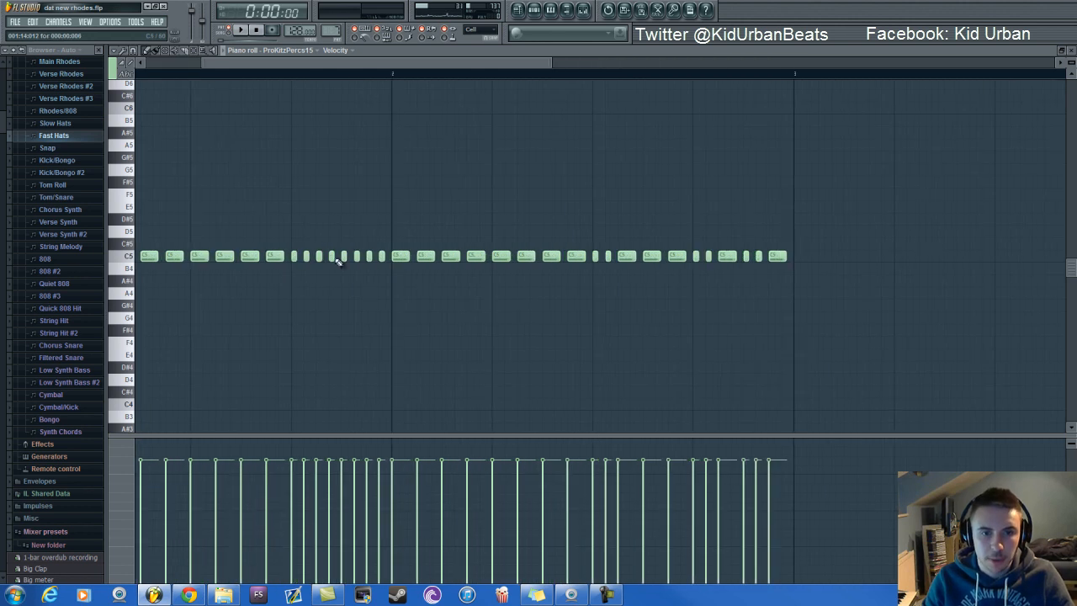
scroll(370, 265, down, 2)
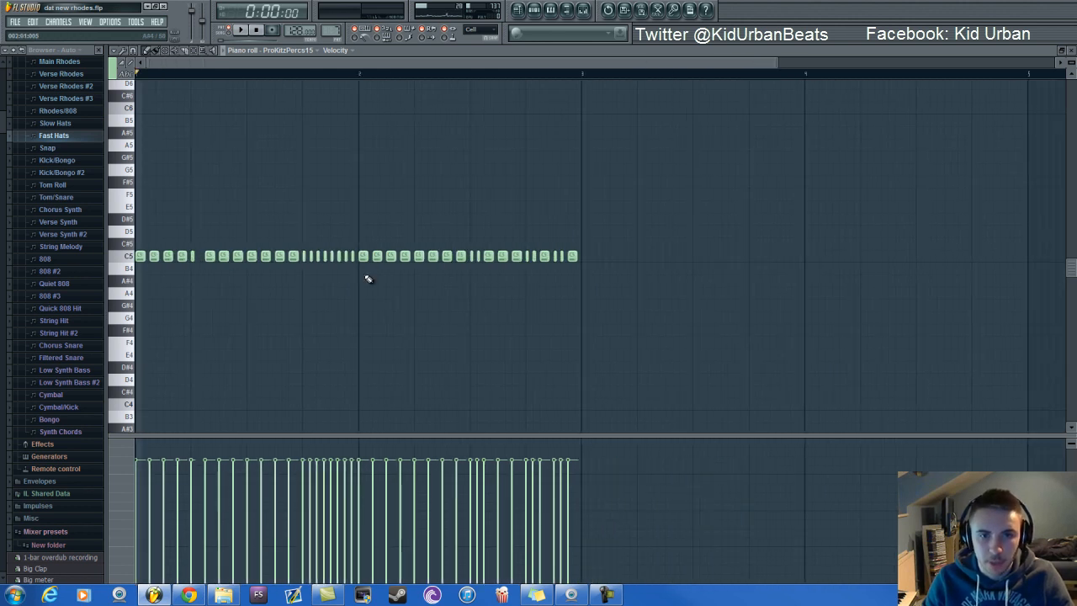
Step: Display note pan for the ProKitzPercs15 notes, slightly reduce the pan of the first note in the fast roll, and play the pattern
click(141, 470)
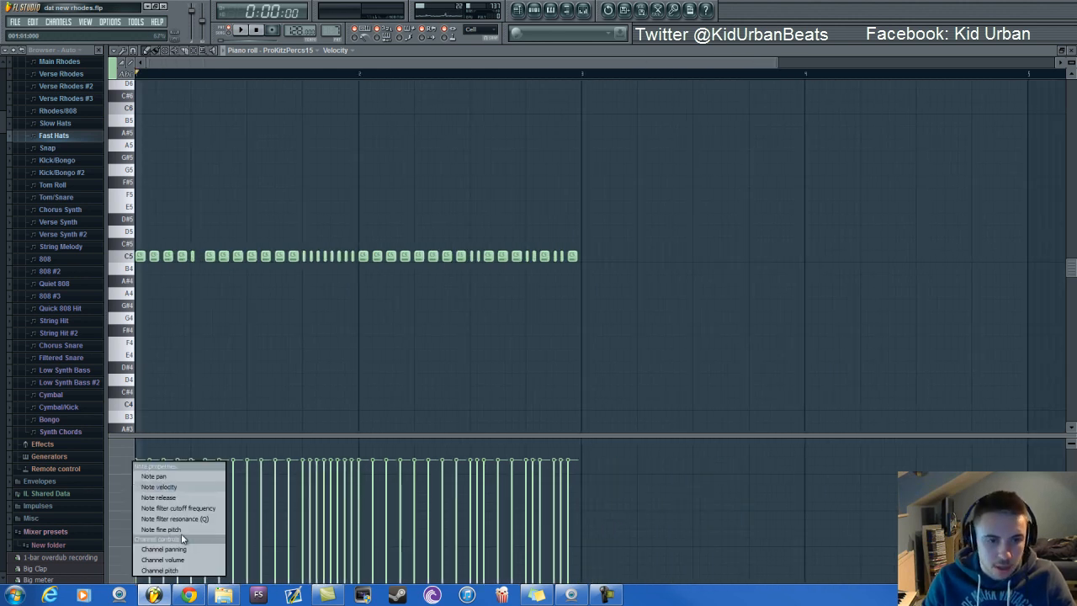
click(183, 476)
scroll(320, 522, down, 2)
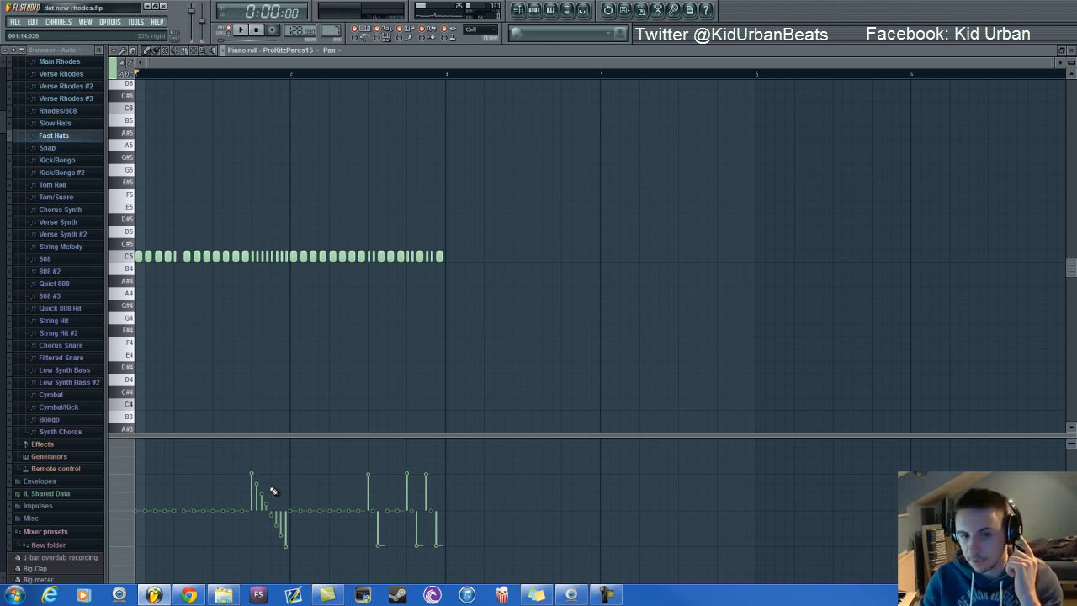
mouse_move(258, 478)
mouse_down()
mouse_move(253, 436)
mouse_move(252, 479)
mouse_up()
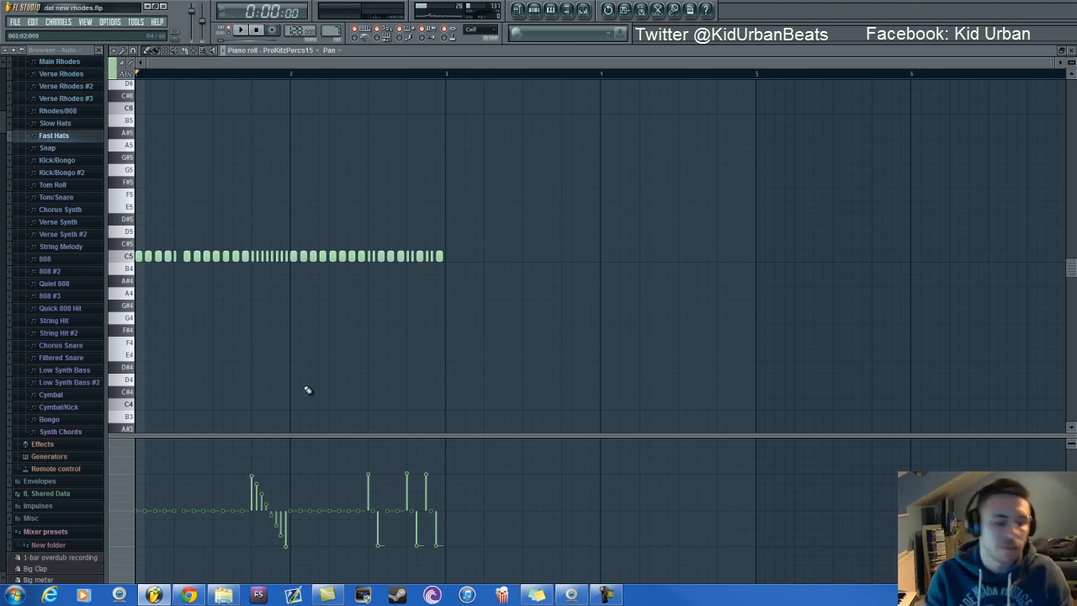
key(space)
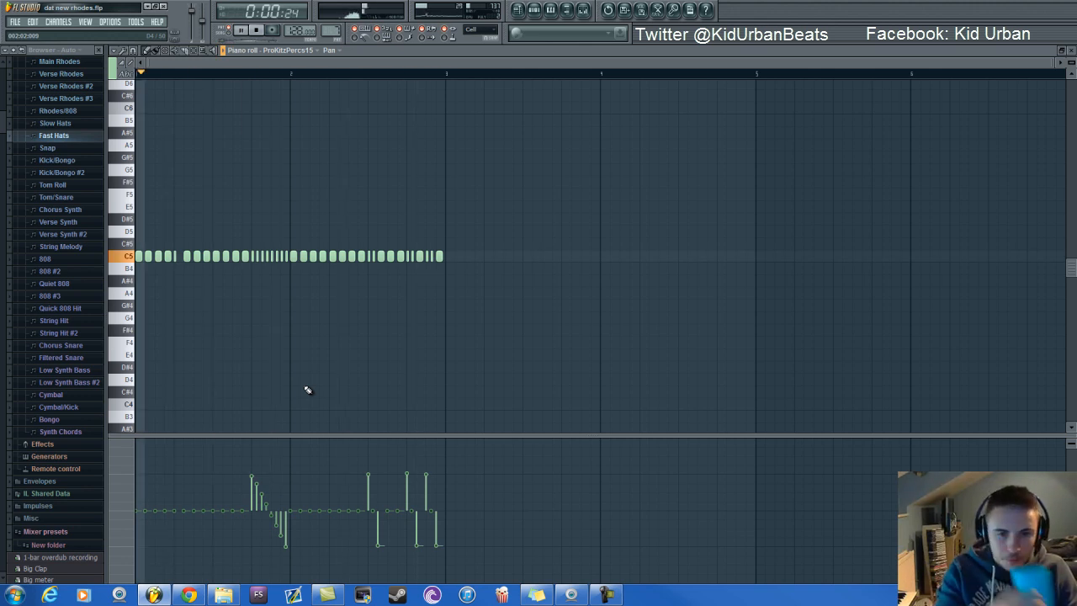
key(space)
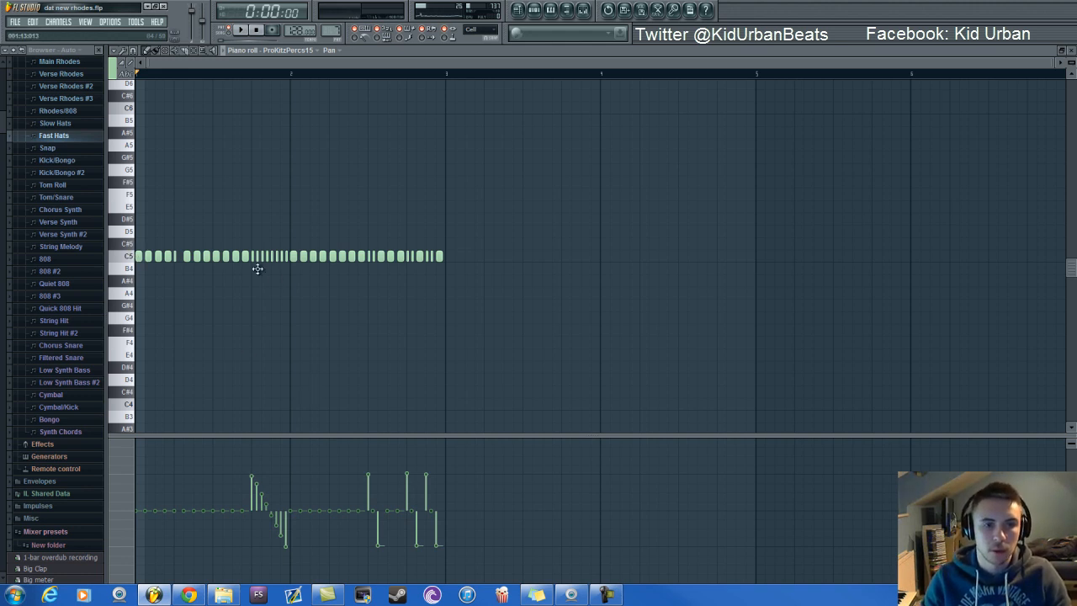
click(254, 257)
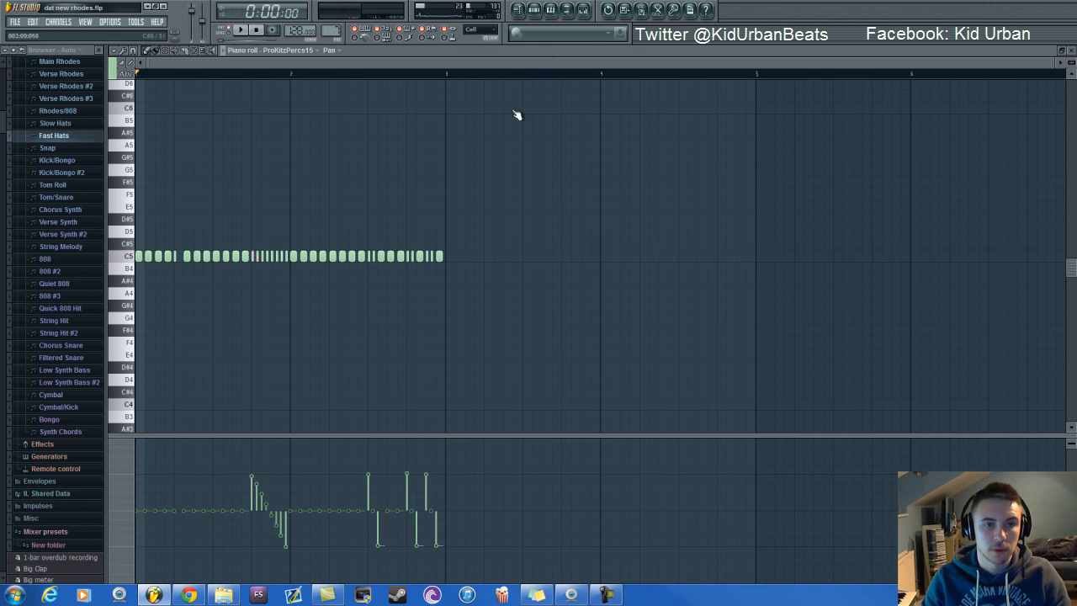
Step: Bring up the step sequencer, switch to the Snap pattern and open the vybeSnap channel settings
key(F6)
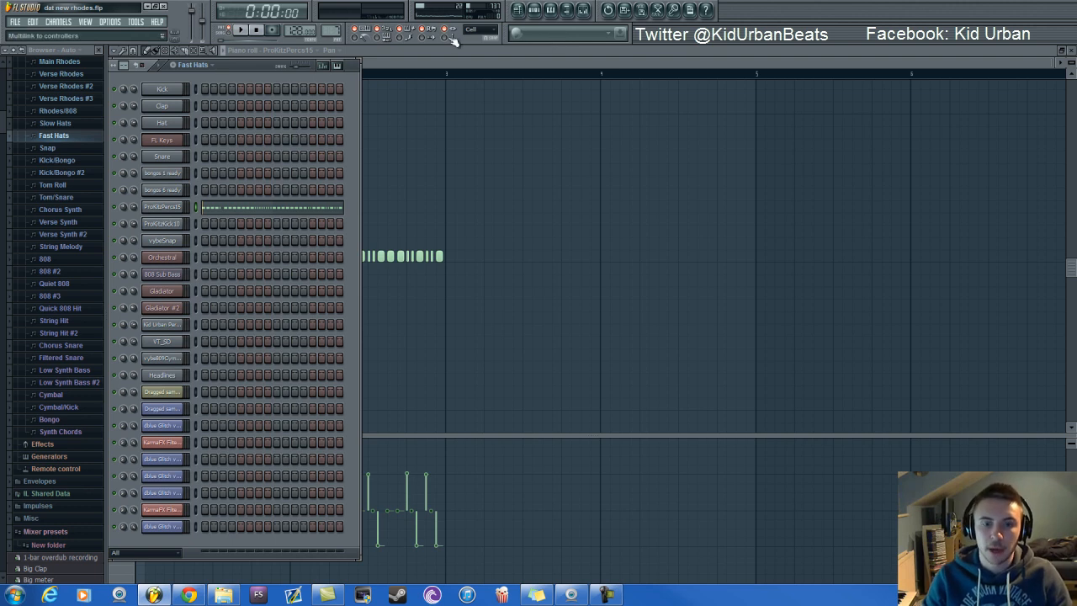
scroll(337, 27, up, 1)
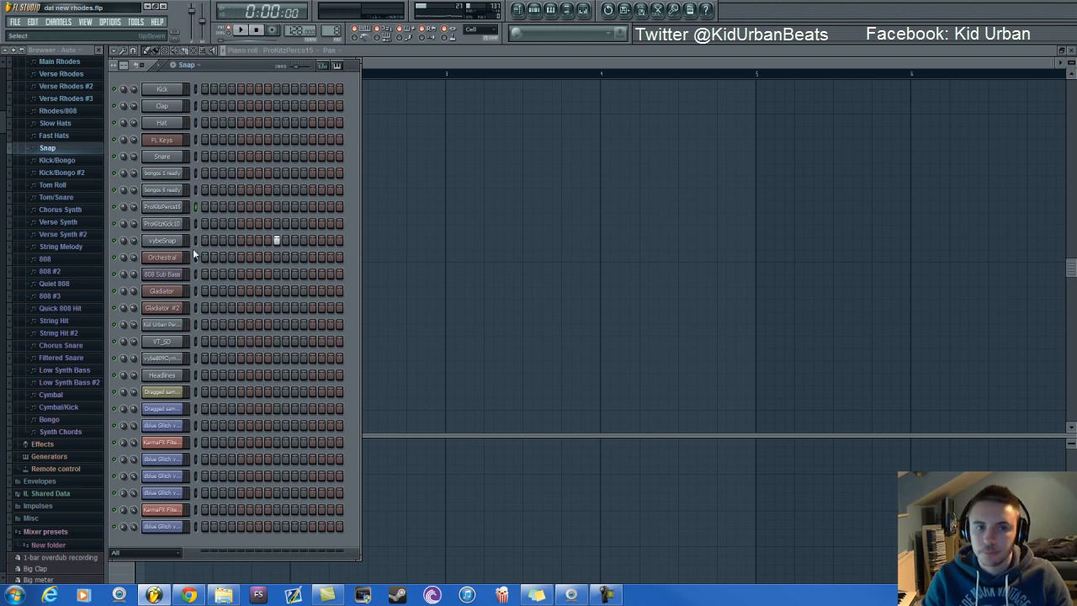
click(162, 240)
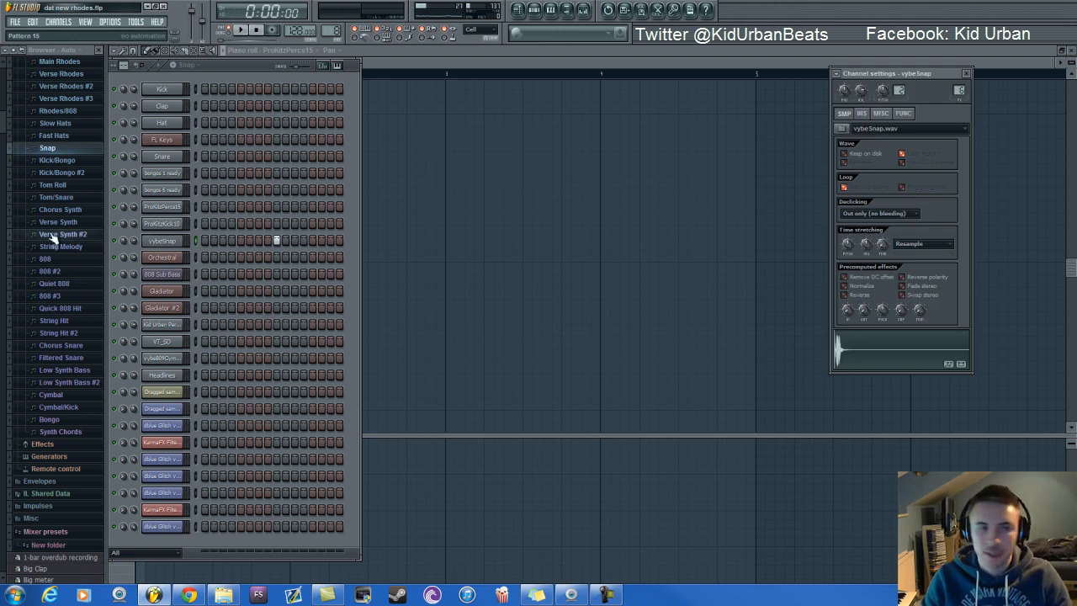
Step: Collapse the current project and mixer presets in the browser, then expand the Vybe Kit folder inside the bangin sounds pack
scroll(58, 267, up, 8)
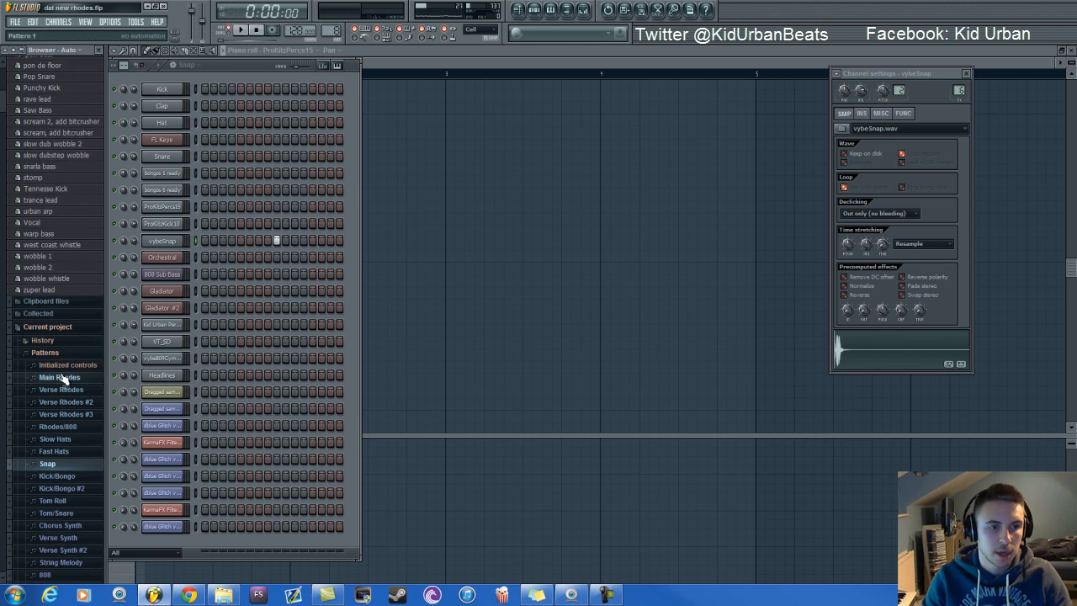
click(49, 353)
click(52, 329)
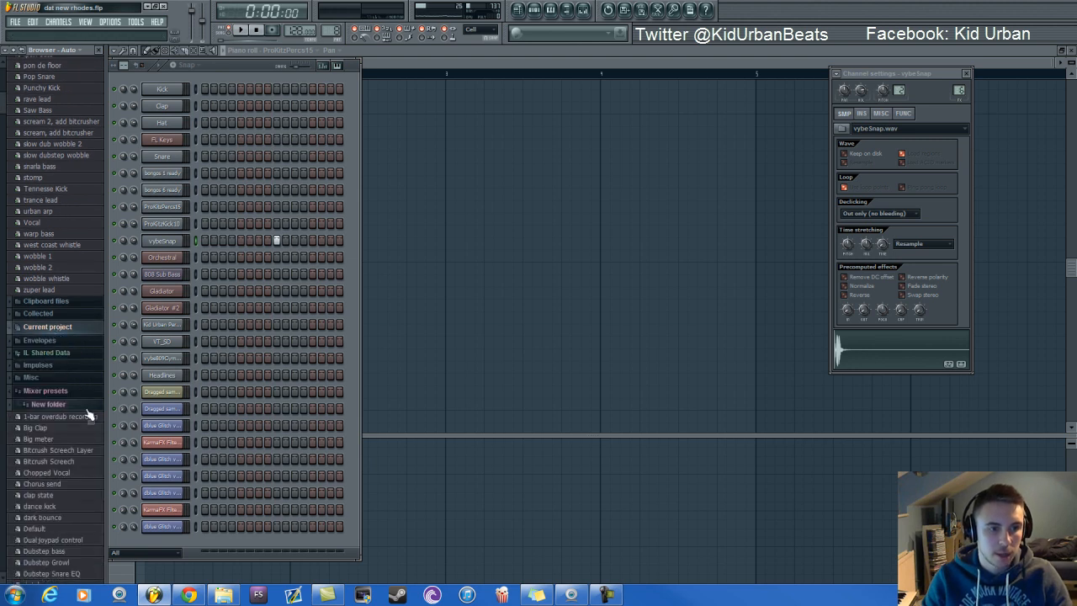
click(59, 389)
click(59, 403)
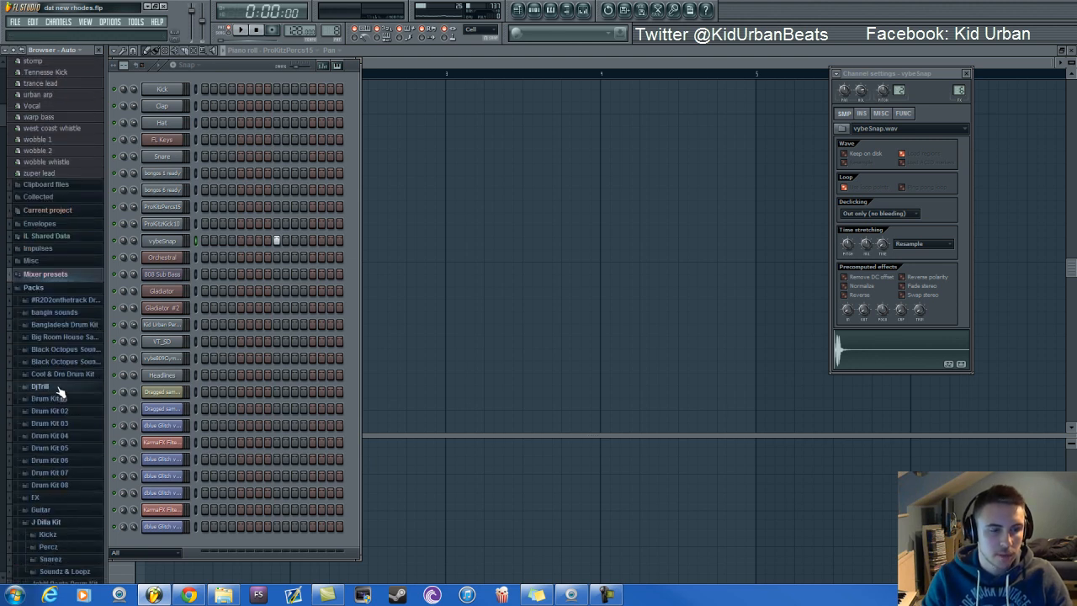
click(59, 294)
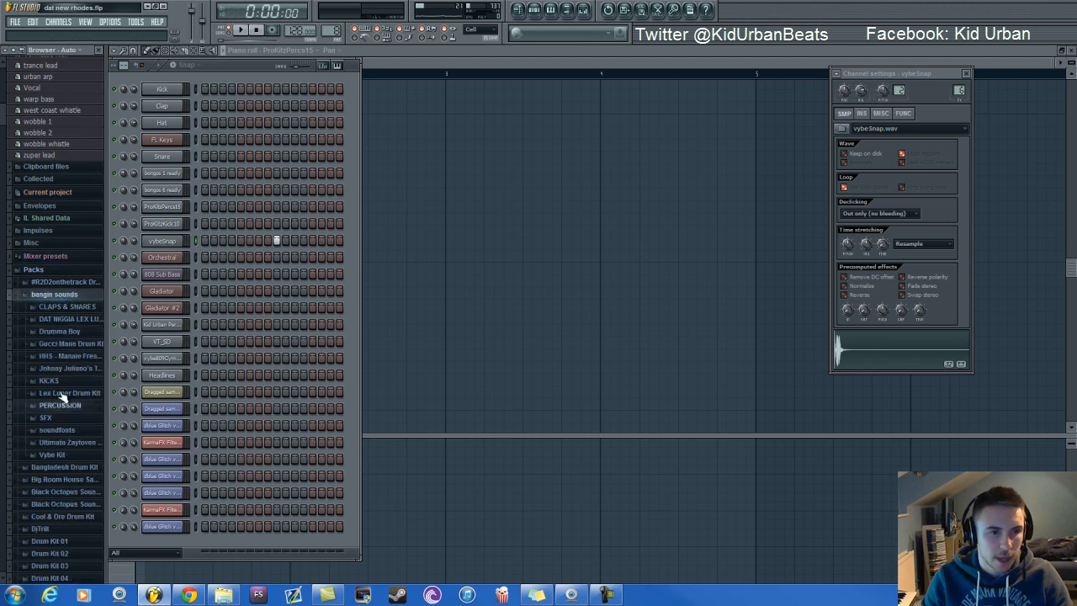
click(65, 454)
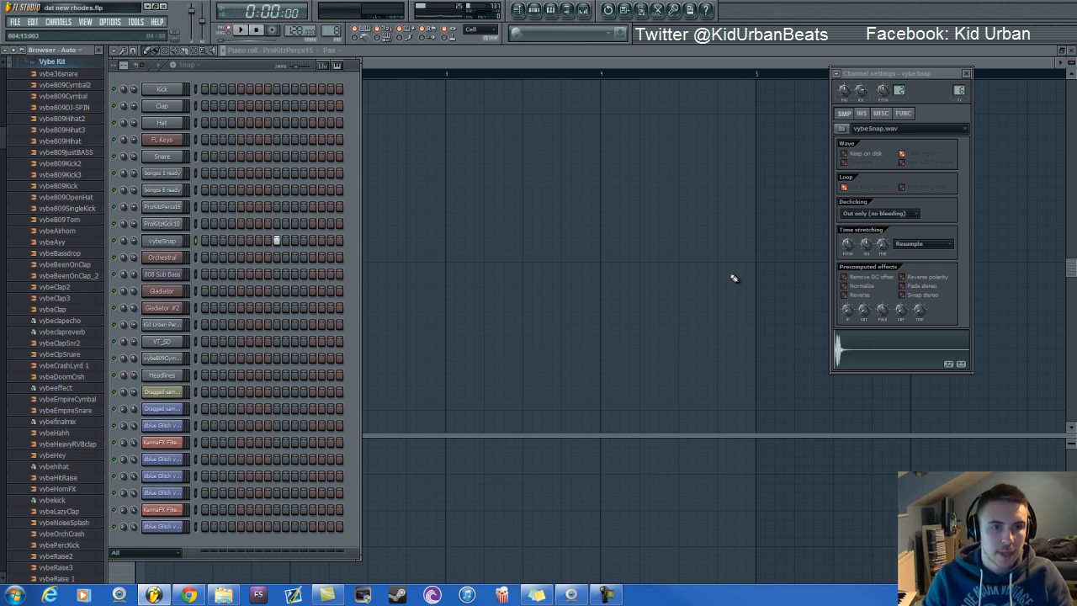
Step: Find the vybeSnap sample in the Vybe Kit folder, preview it, and return to the vybeSnap channel
click(72, 388)
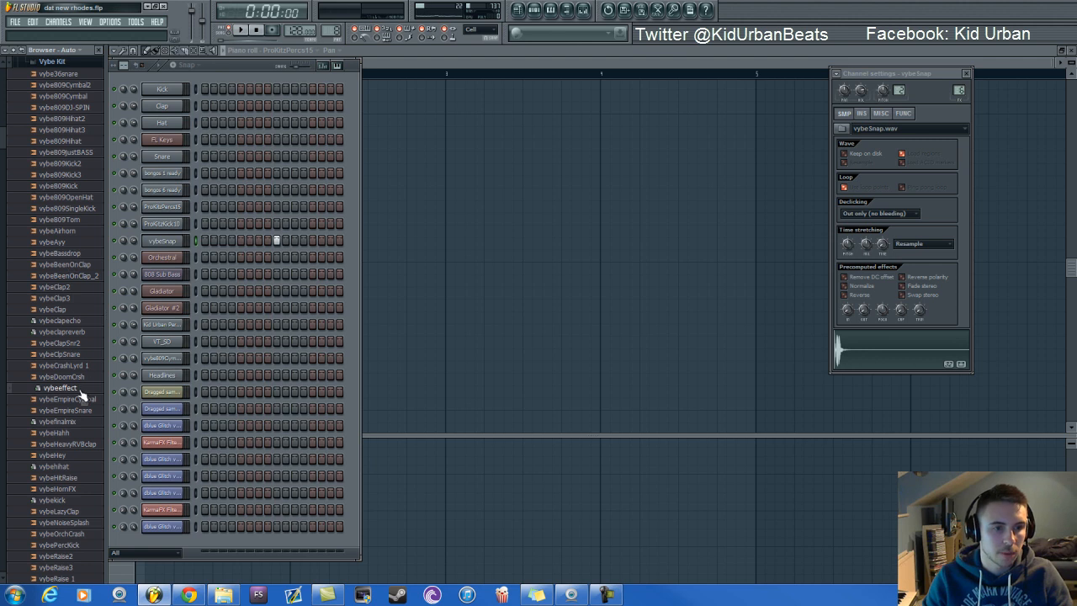
scroll(63, 471, down, 4)
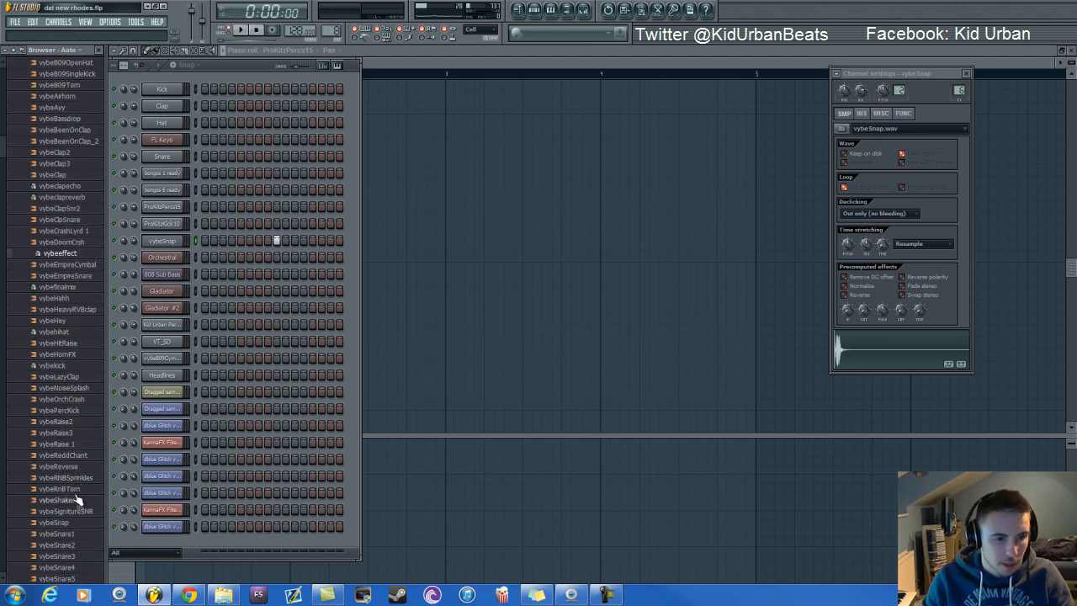
click(68, 524)
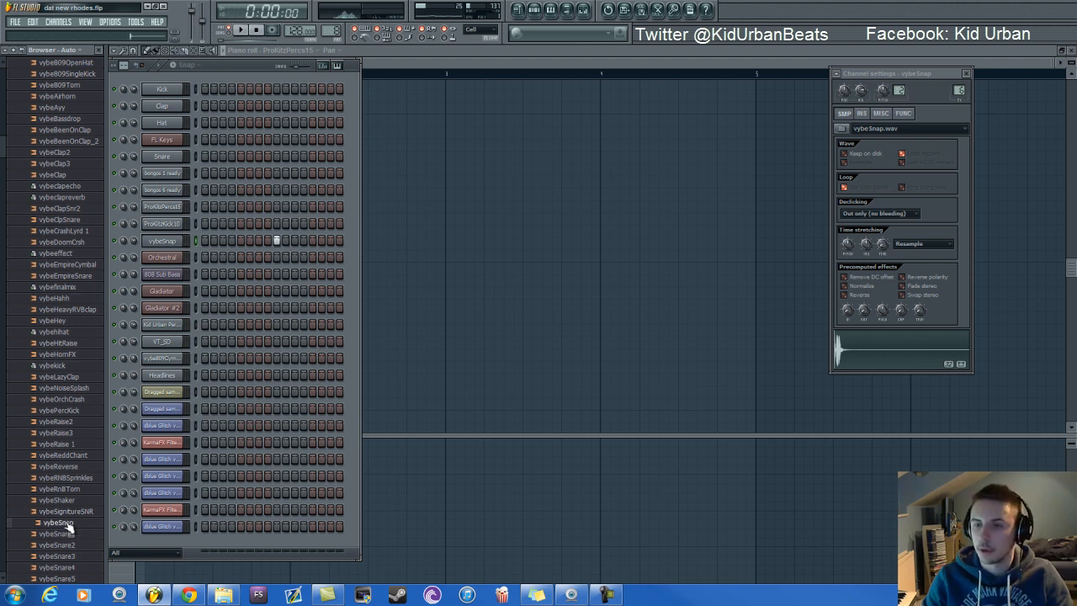
click(163, 241)
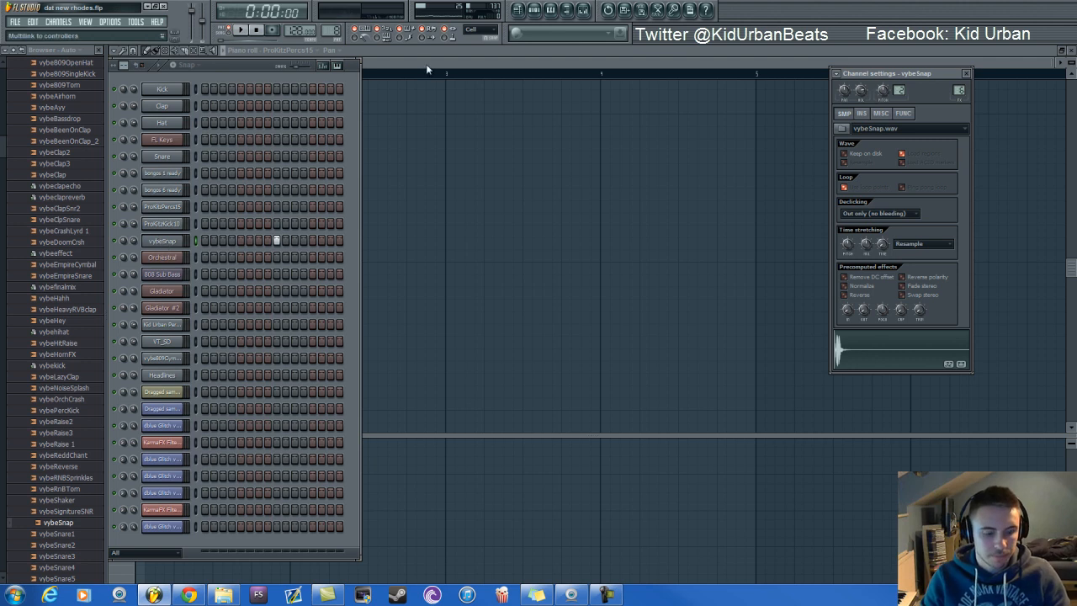
Step: Open the Fruity Delay 2 and KarmaFX Reverb effects on the vybeSnap mixer track and audition the snap
key(F9)
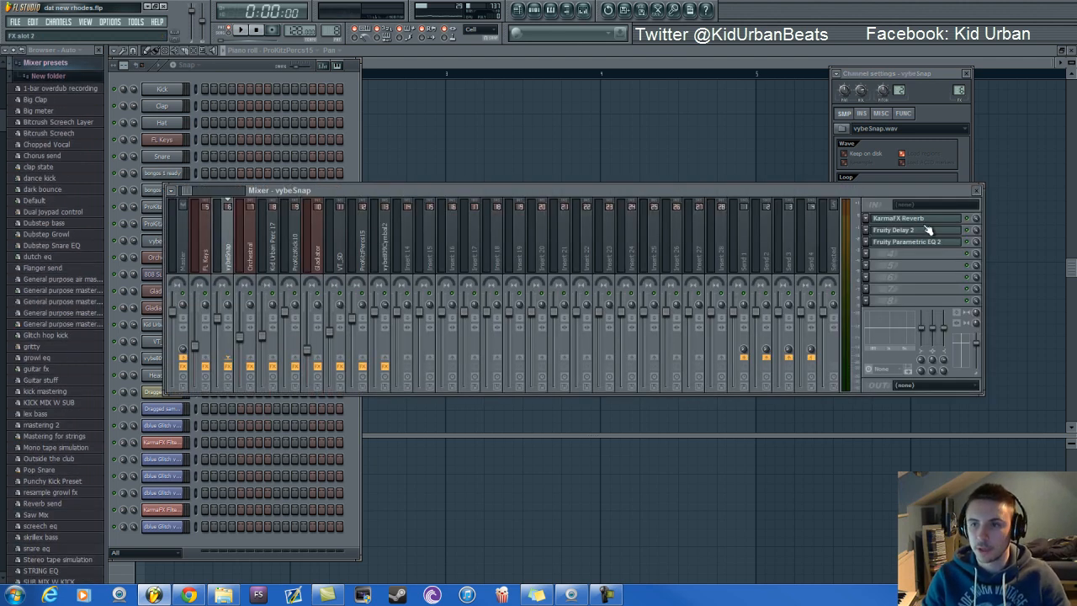
click(928, 230)
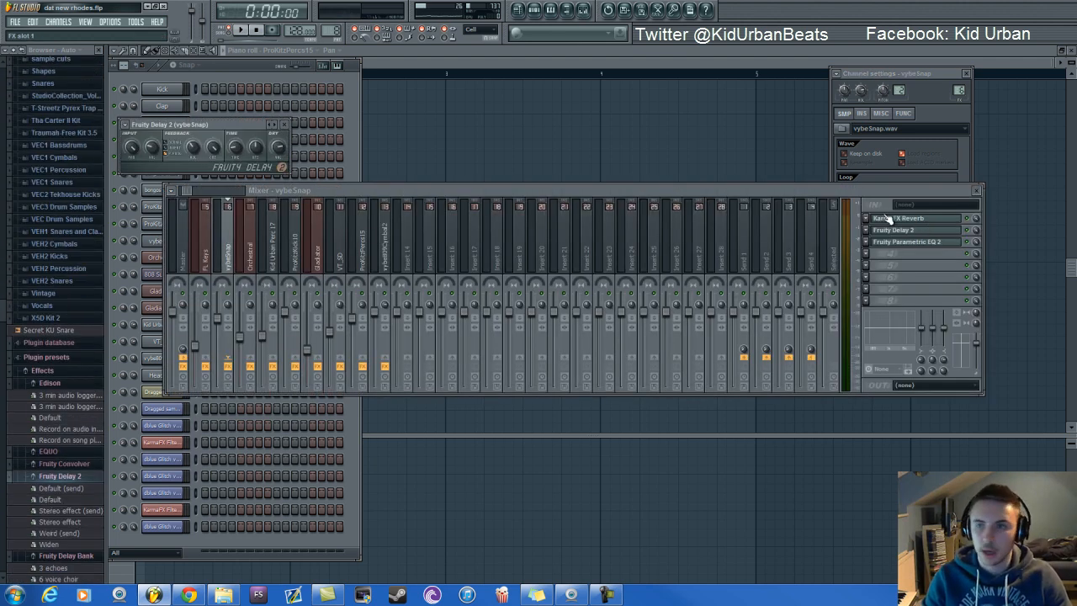
click(885, 218)
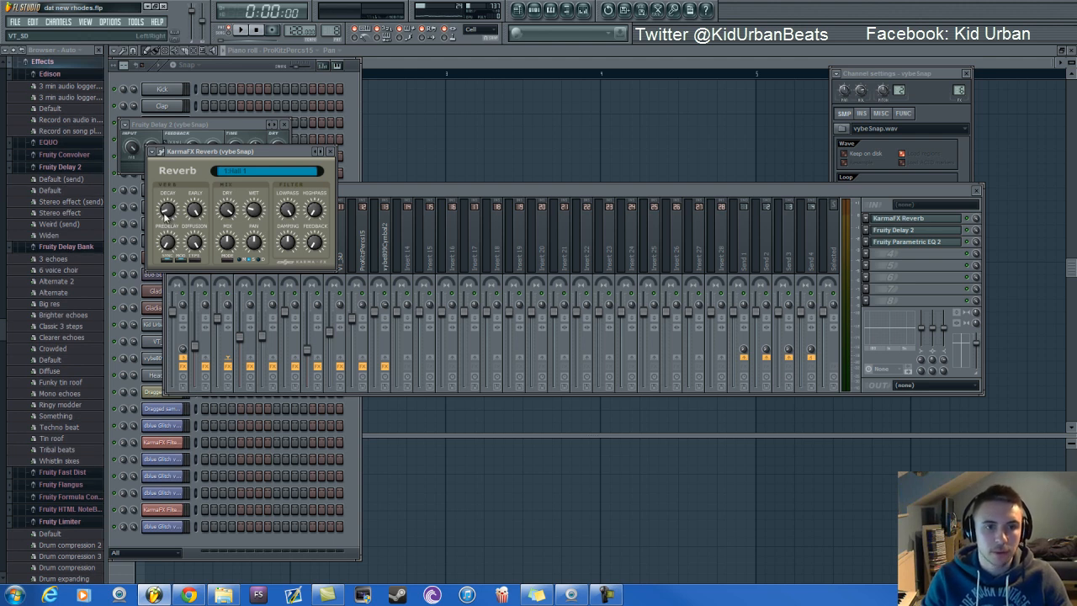
key(q)
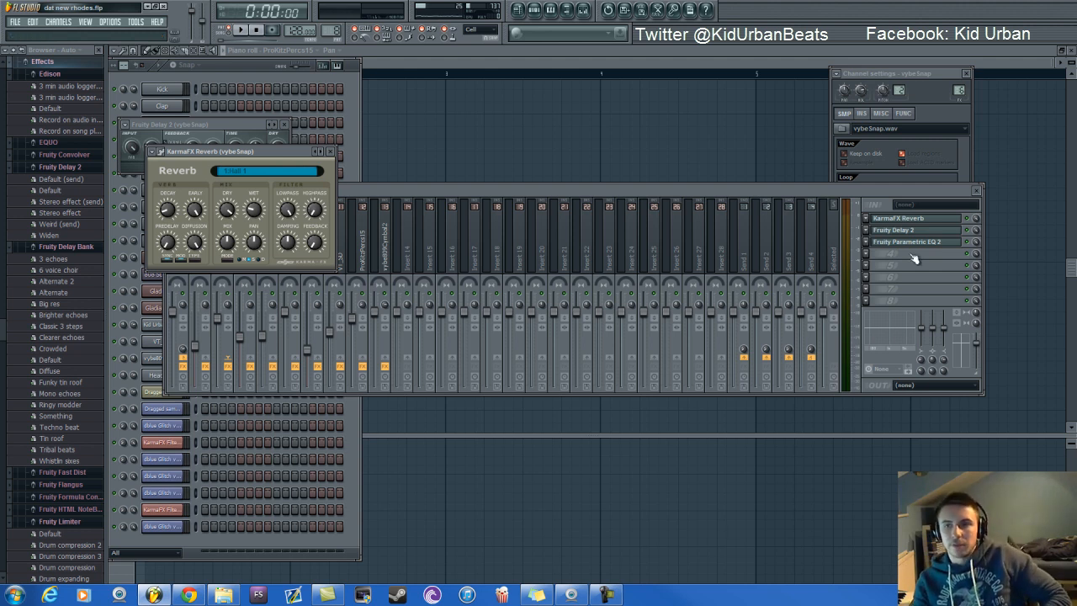
Step: Set the vybeSnap Fruity Delay 2 time to 2 steps and open the track's Fruity Parametric EQ 2
click(899, 232)
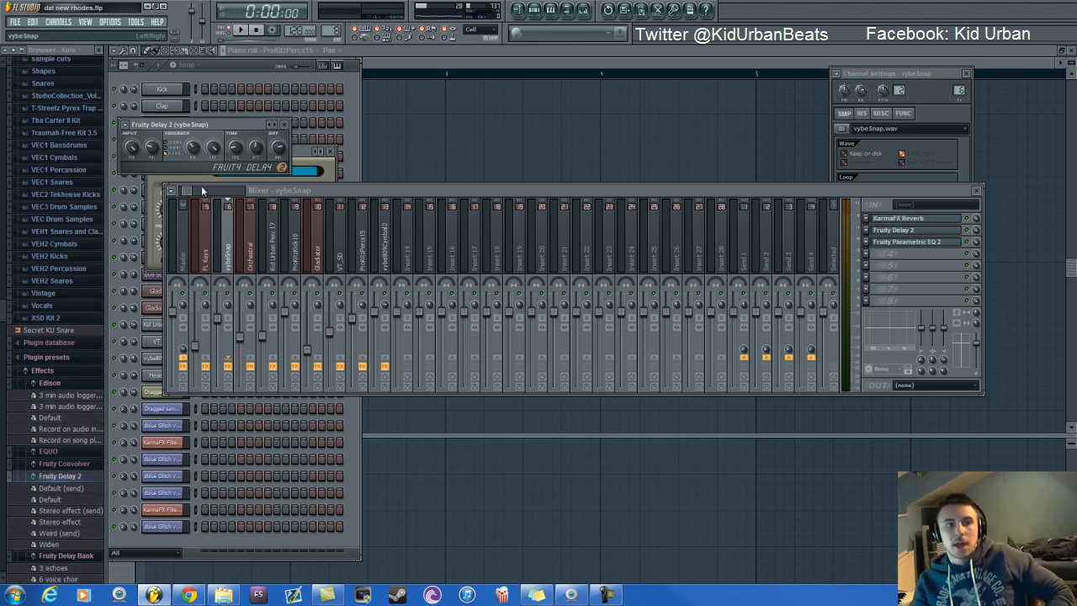
right_click(236, 155)
mouse_move(253, 169)
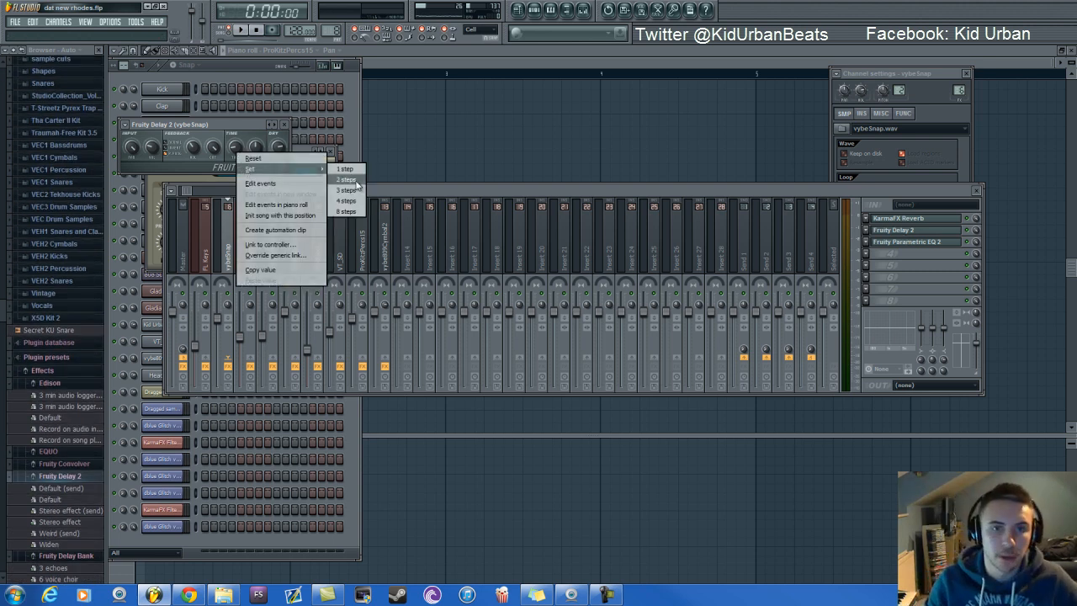
click(357, 180)
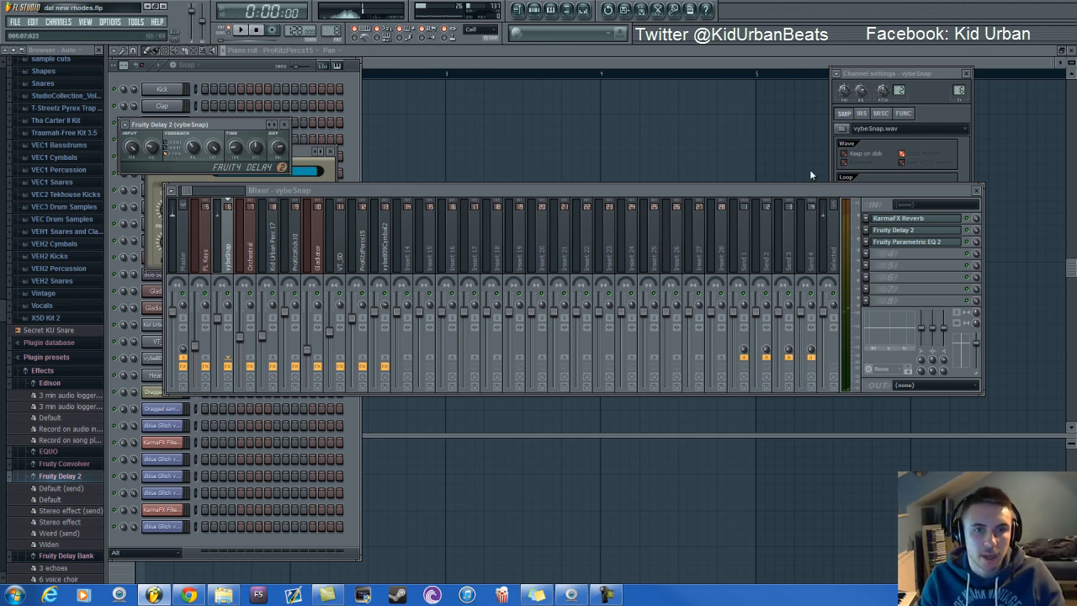
click(902, 243)
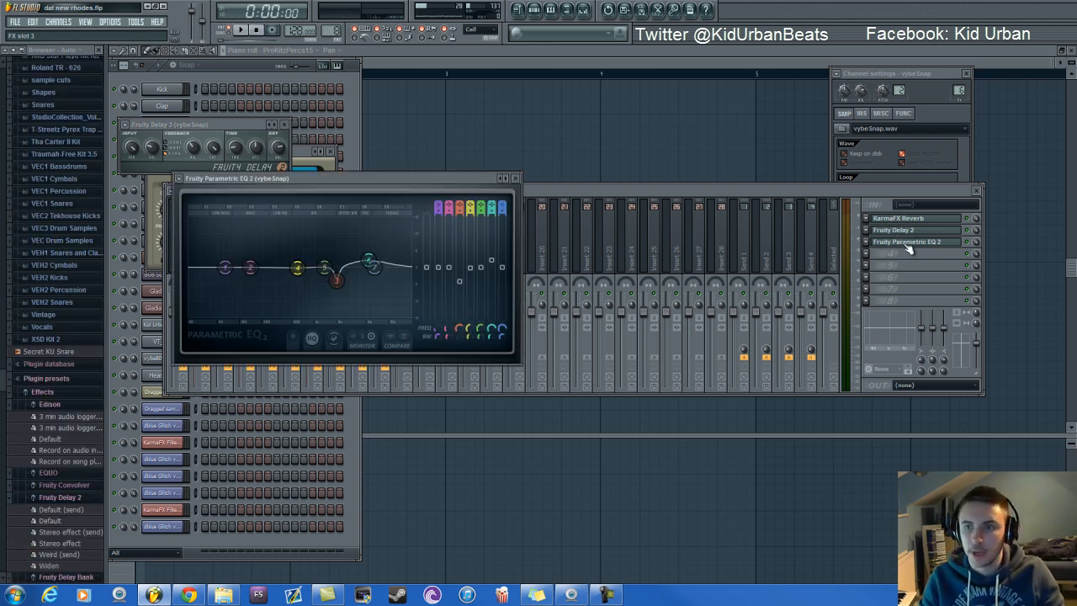
Step: Switch to the Kick/Bongo pattern, open the ProKitzKick10 channel settings and preview the kick sample
click(266, 63)
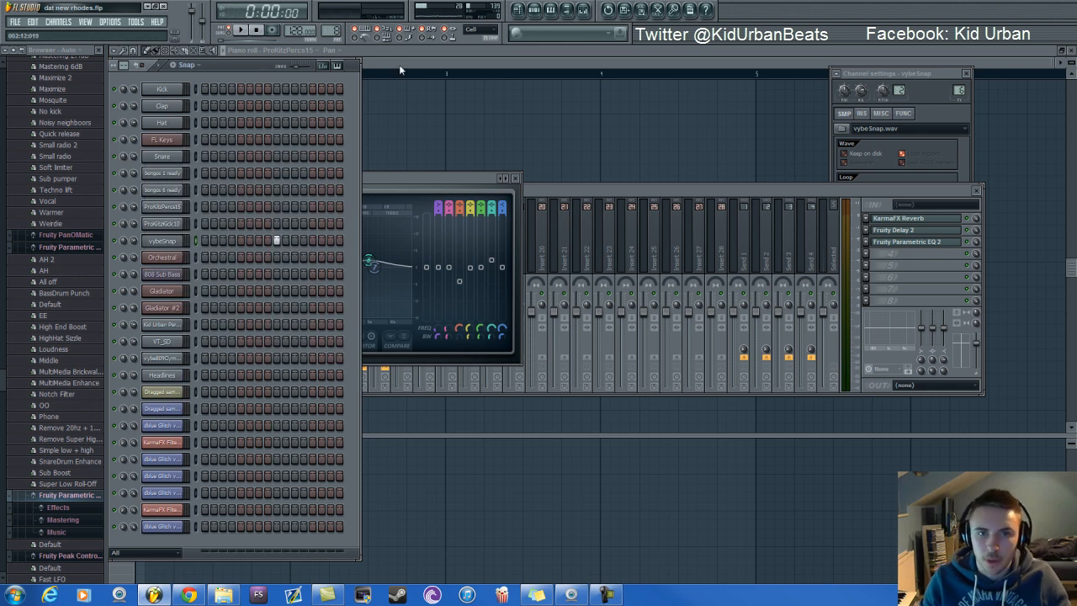
drag(335, 29, 335, 22)
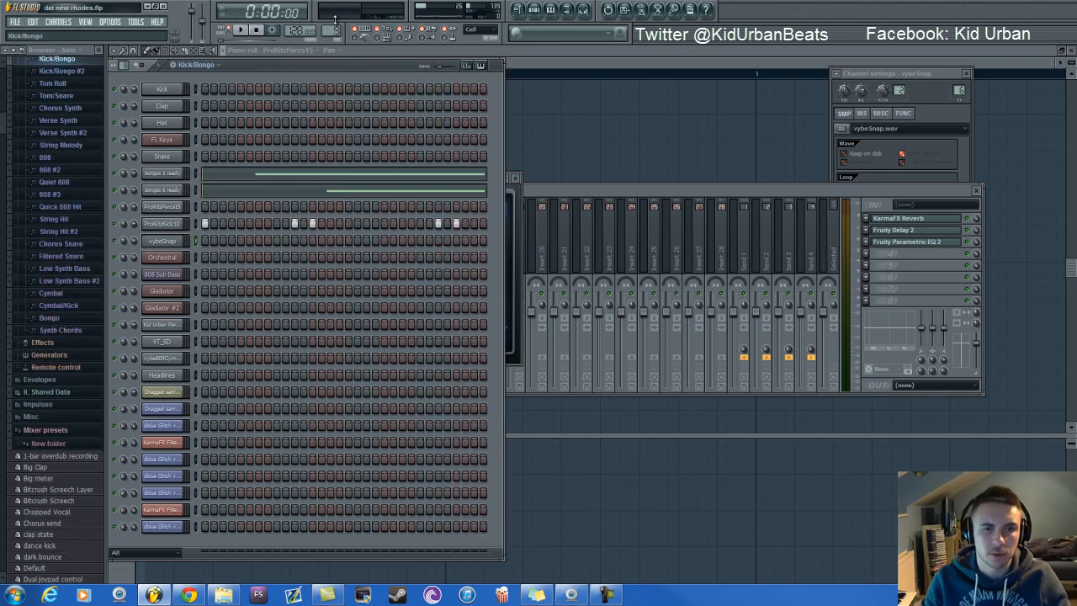
click(186, 225)
click(858, 356)
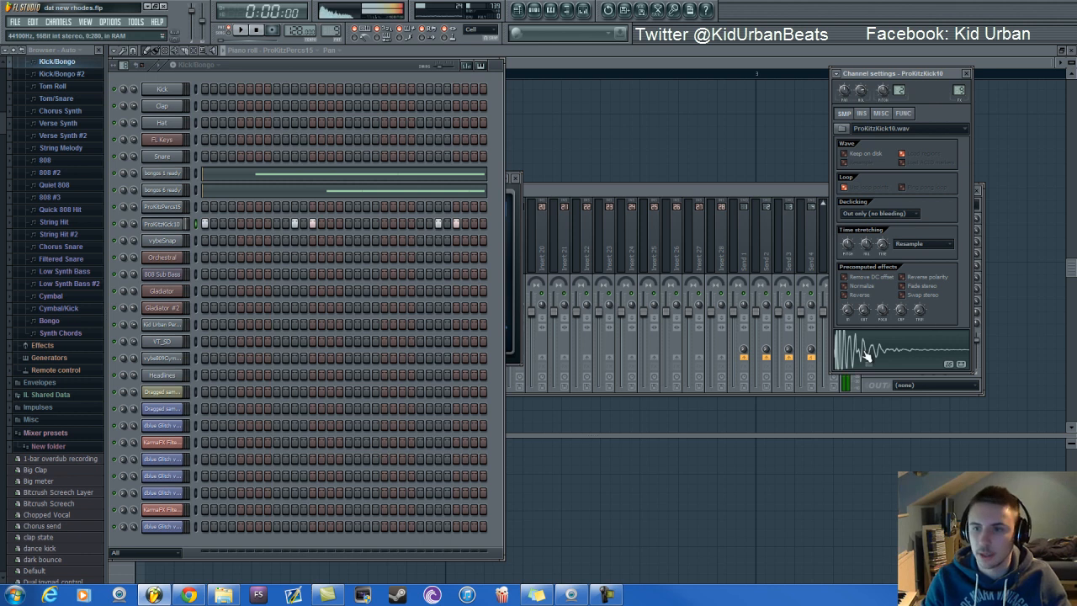
Step: View the effects on the ProKitzKick10 mixer track, then return to the Kick/Bongo step sequencer
click(313, 63)
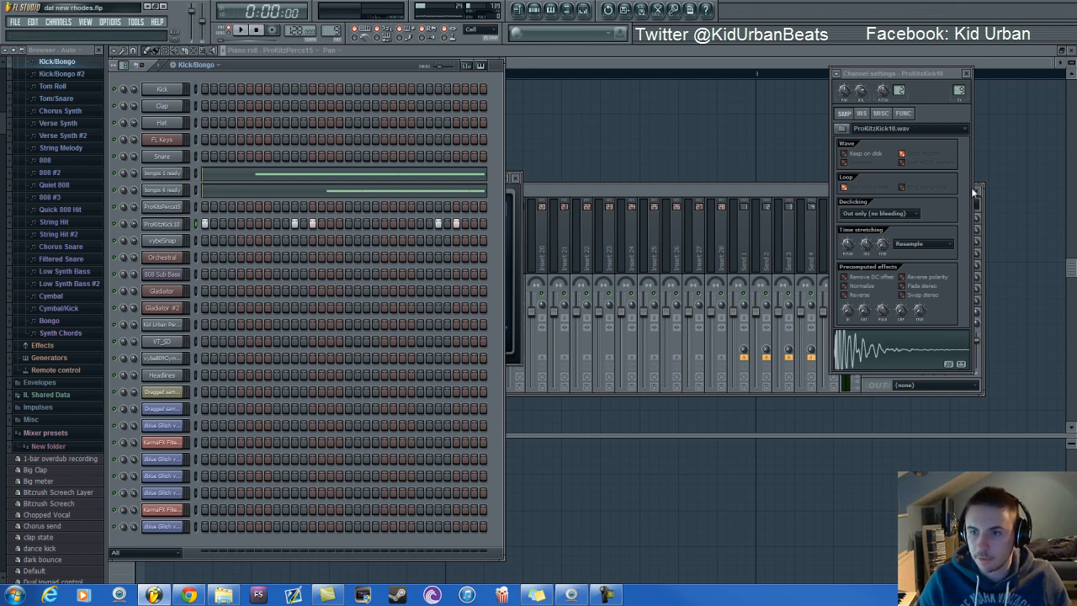
click(583, 10)
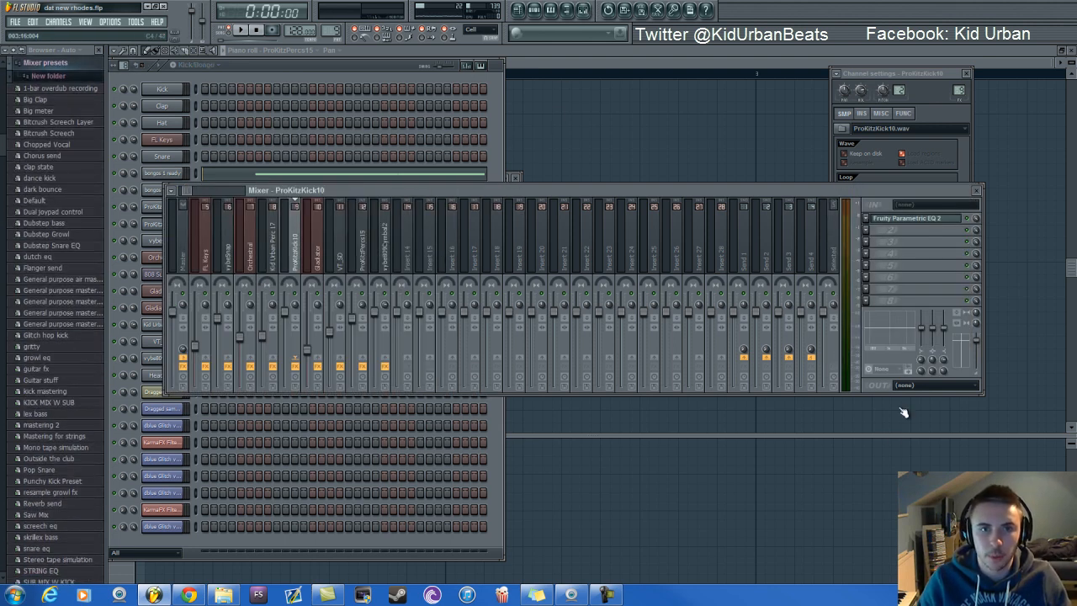
click(298, 60)
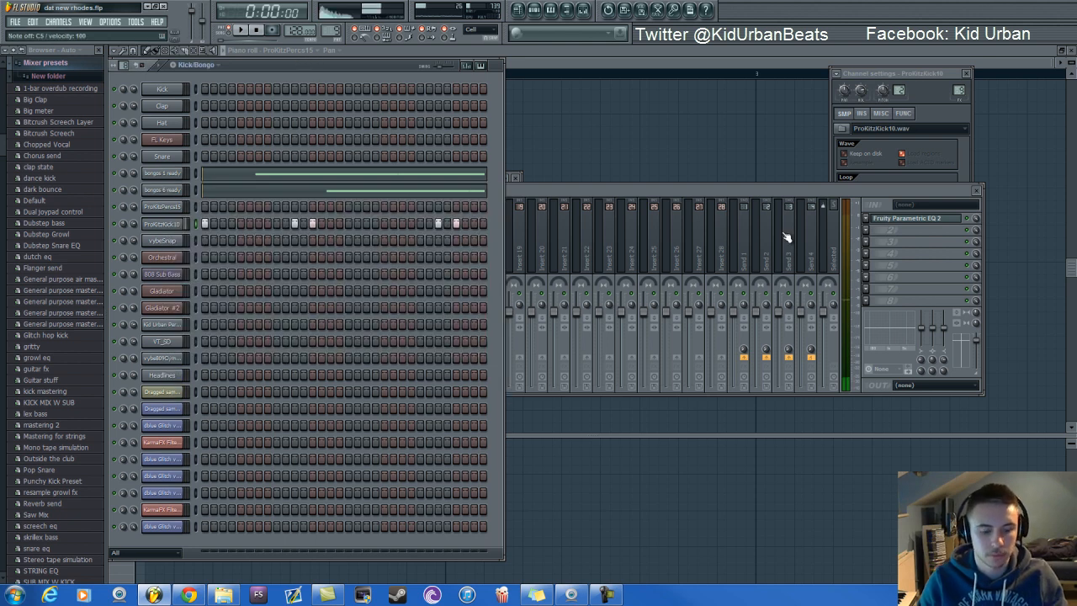
Step: Inspect the Fruity Parametric EQ 2 on the ProKitzKick10 mixer track and the kick channel's instrument envelope settings
click(712, 188)
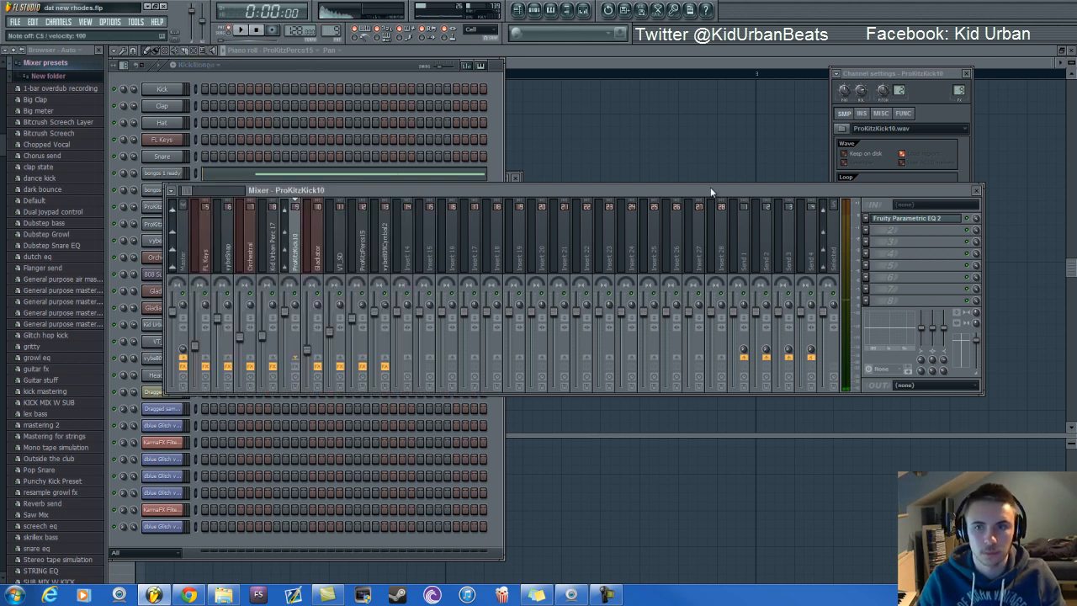
click(295, 367)
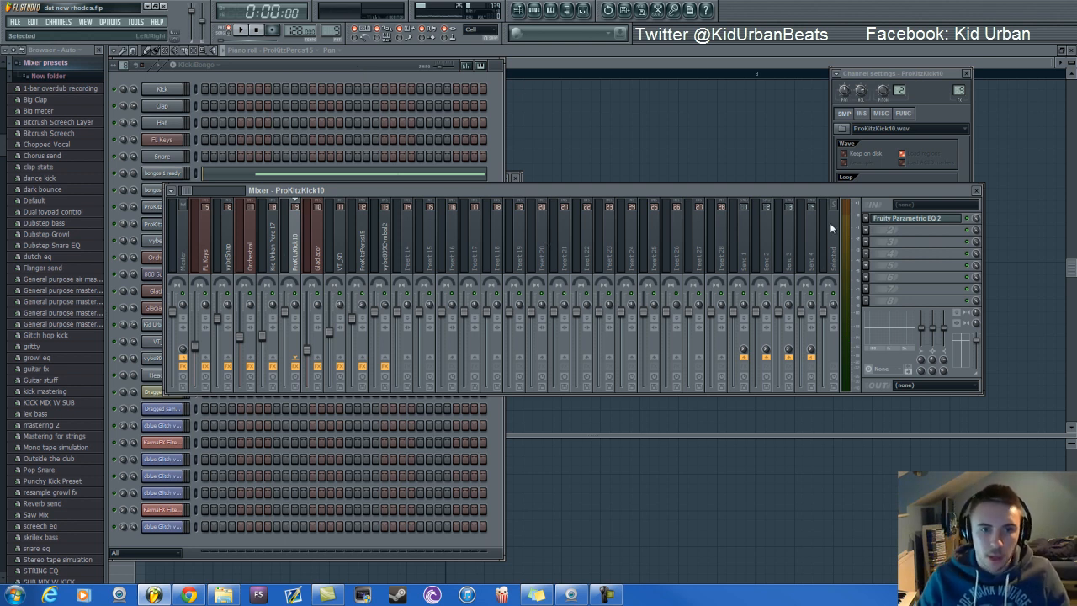
click(926, 220)
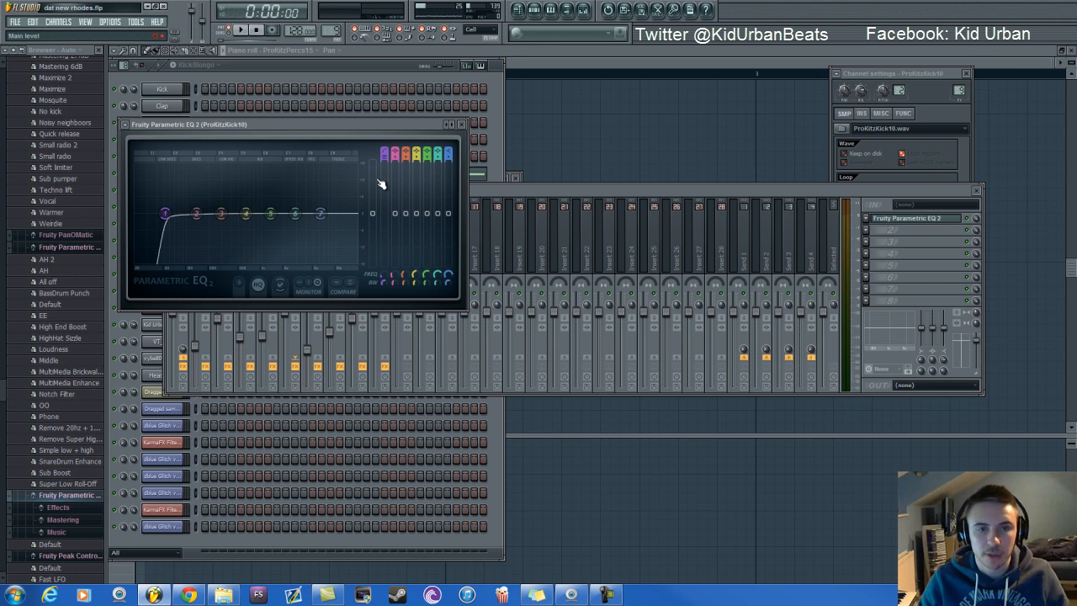
click(371, 78)
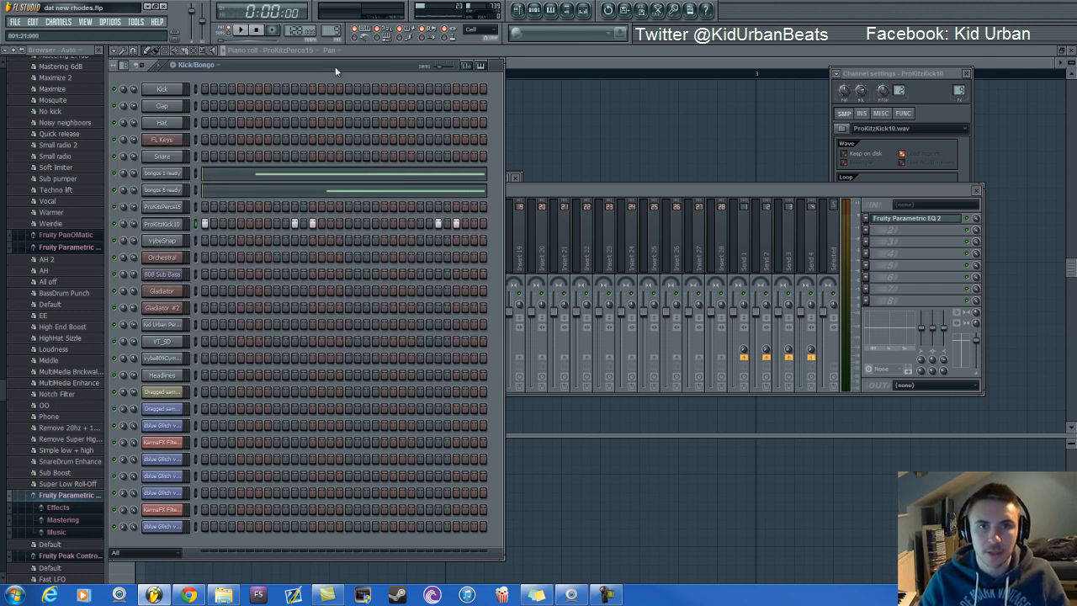
click(174, 230)
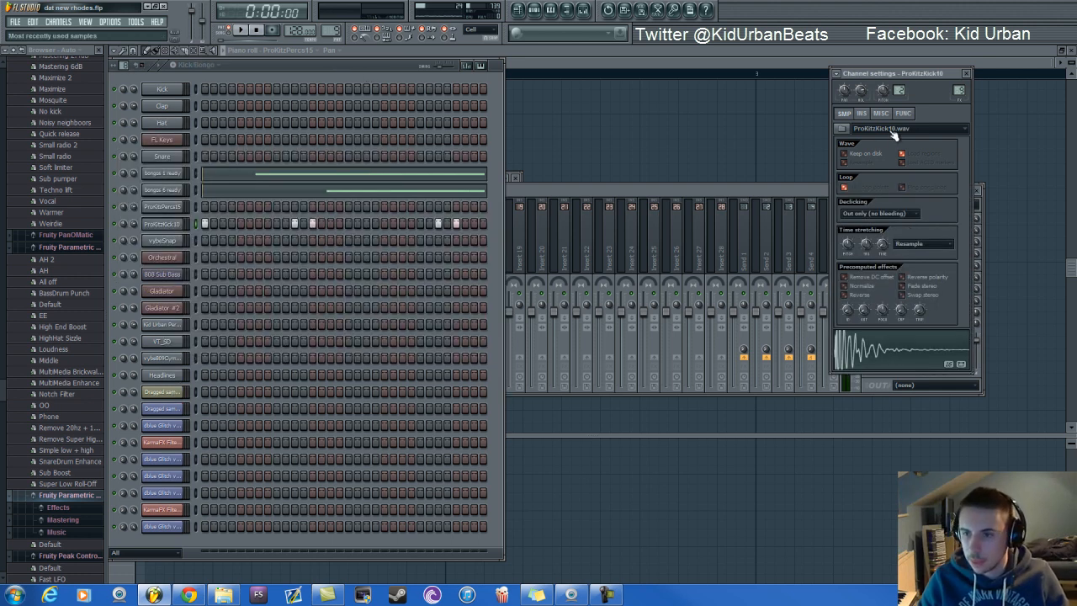
click(864, 115)
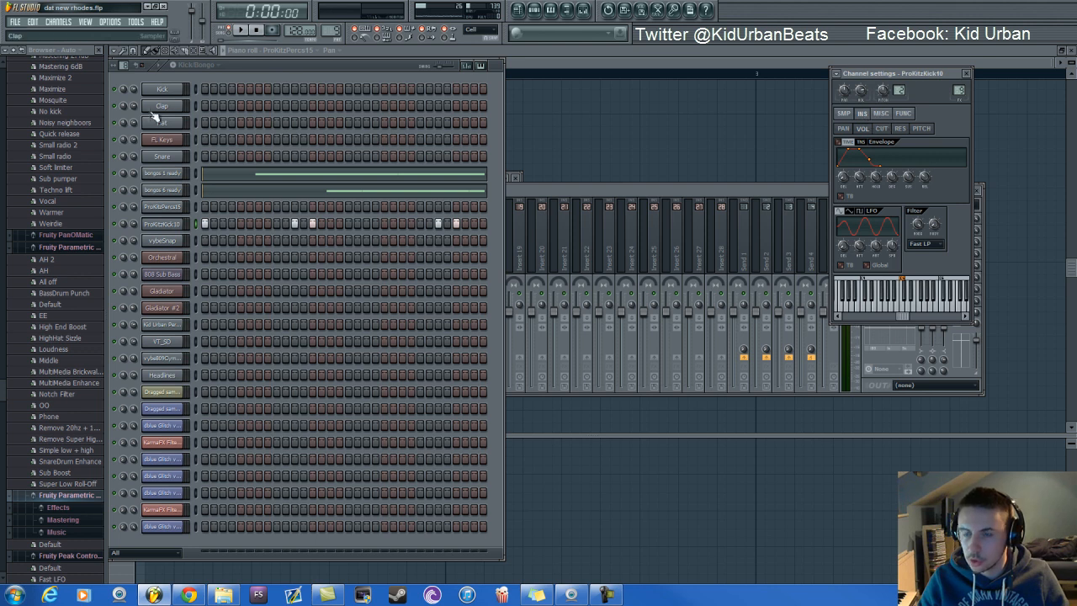
Step: Bring back the step sequencer and play the Kick/Bongo pattern once through
click(516, 67)
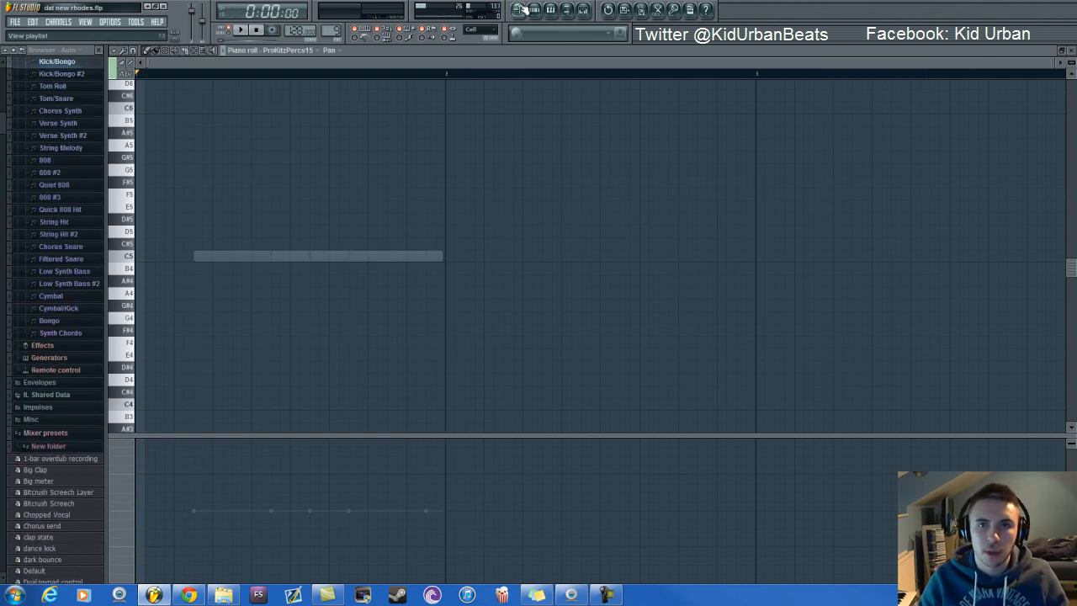
click(533, 11)
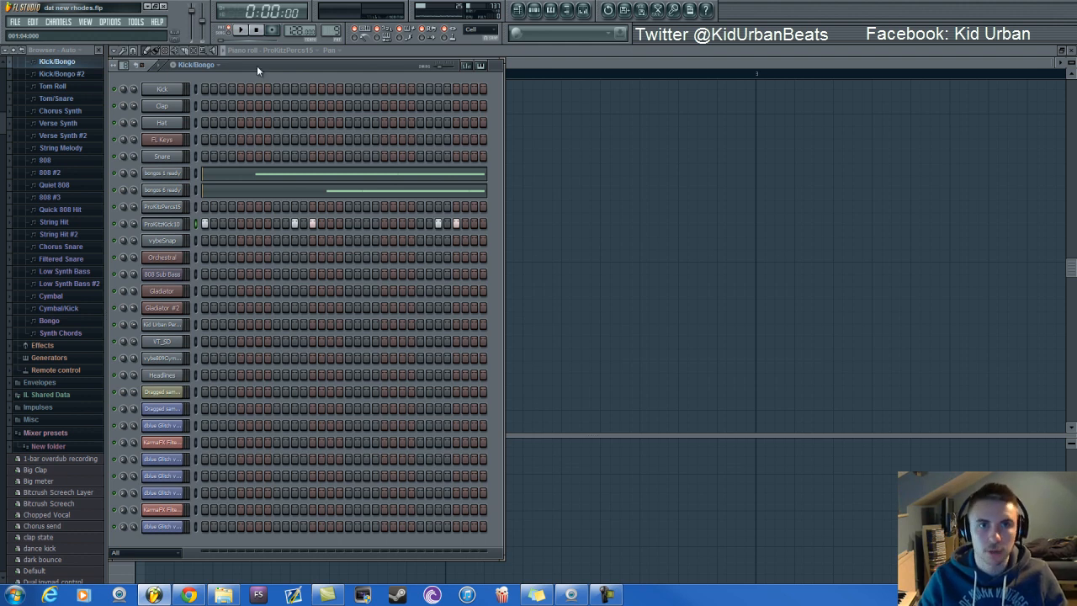
key(space)
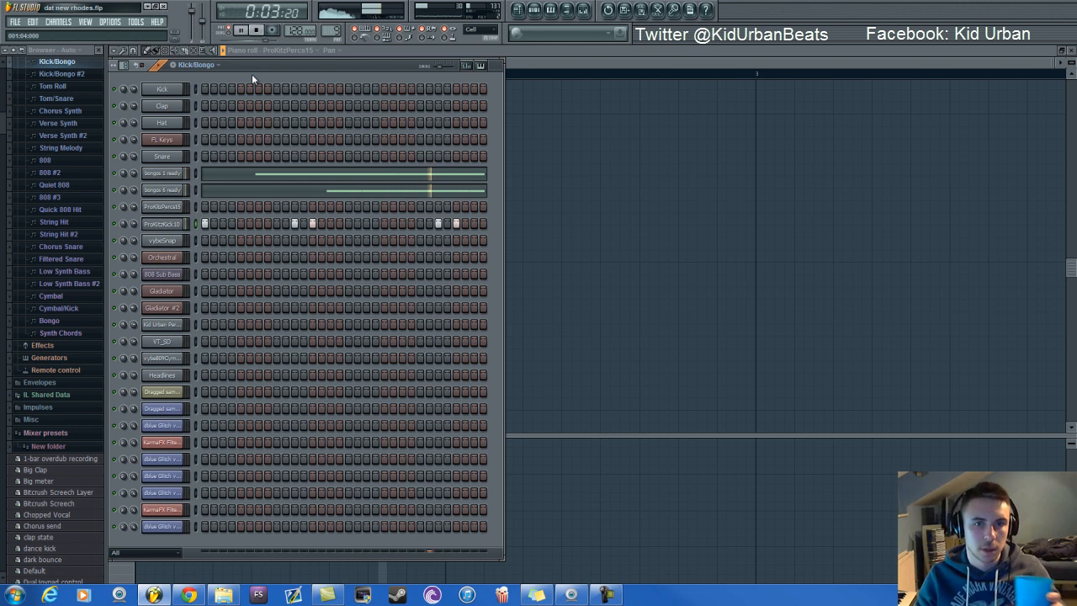
click(257, 30)
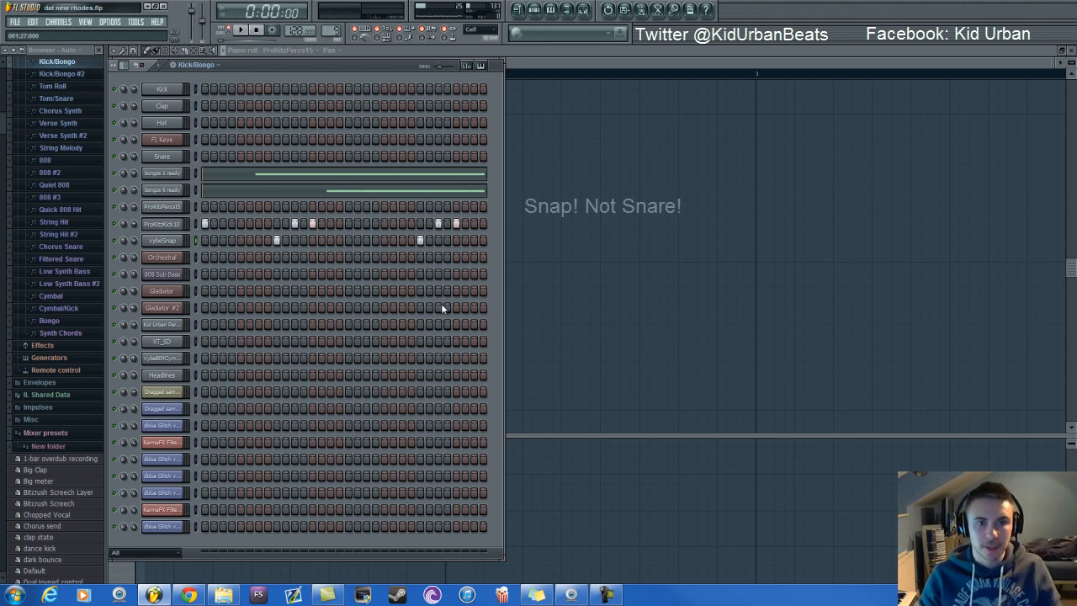
Step: Try the pattern with vybeSnap hits and ProKitzPercs15 hits on every second step, then on every step, and clear the added hits
key(space)
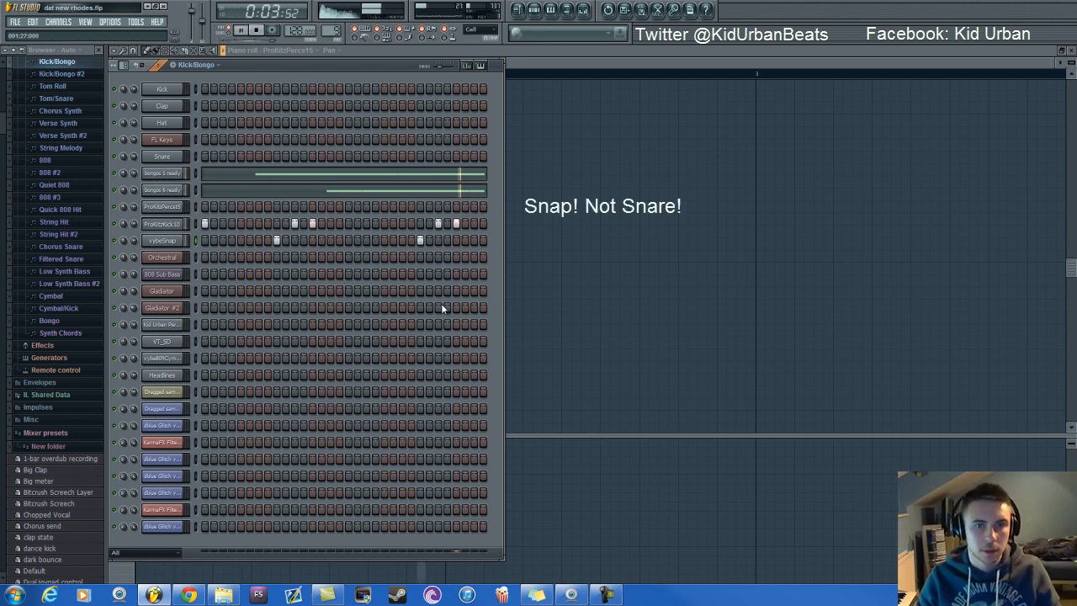
right_click(180, 207)
click(222, 289)
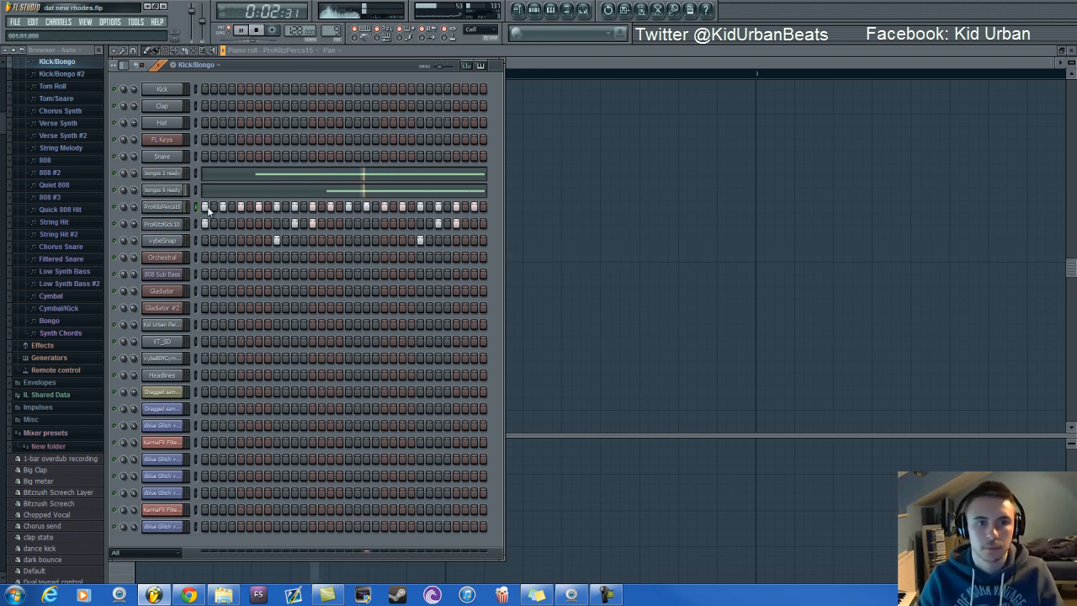
drag(204, 209, 826, 202)
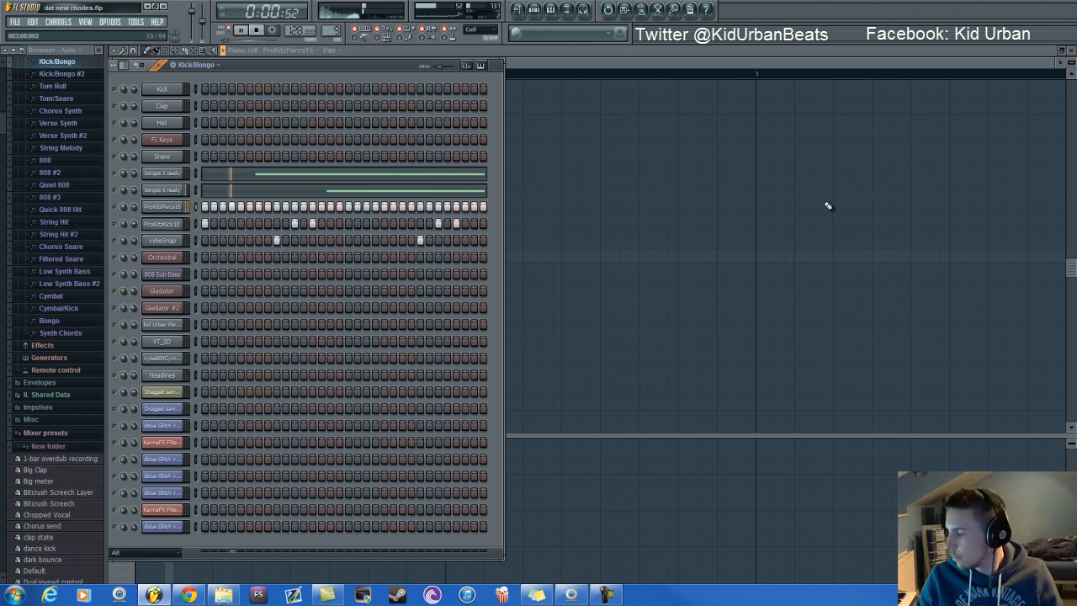
key(space)
drag(207, 207, 741, 206)
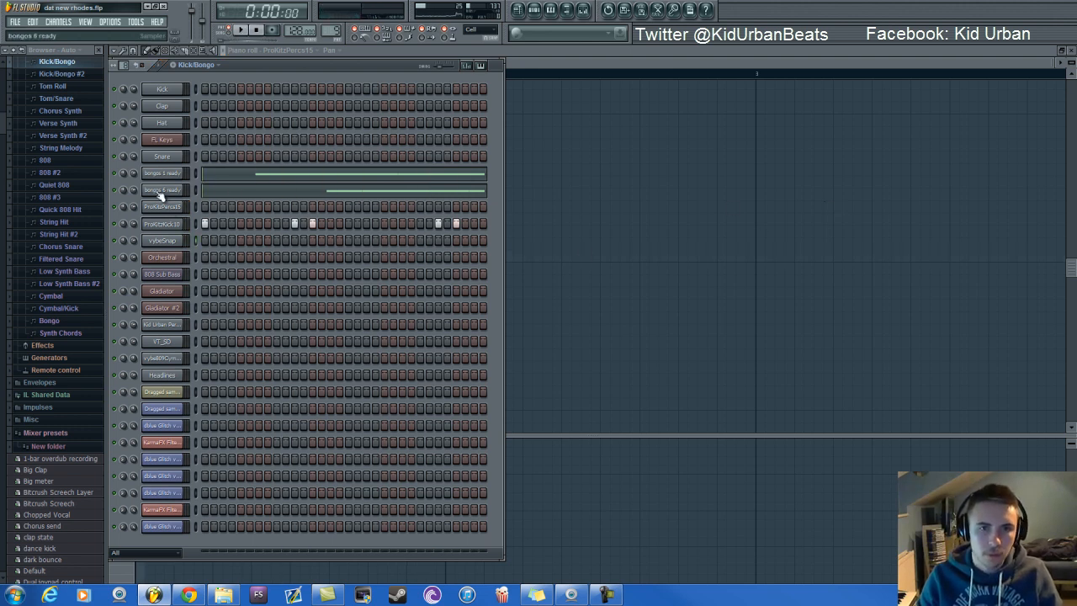
Step: Browse the sample packs and open the XSD Kit 2 folder
click(42, 433)
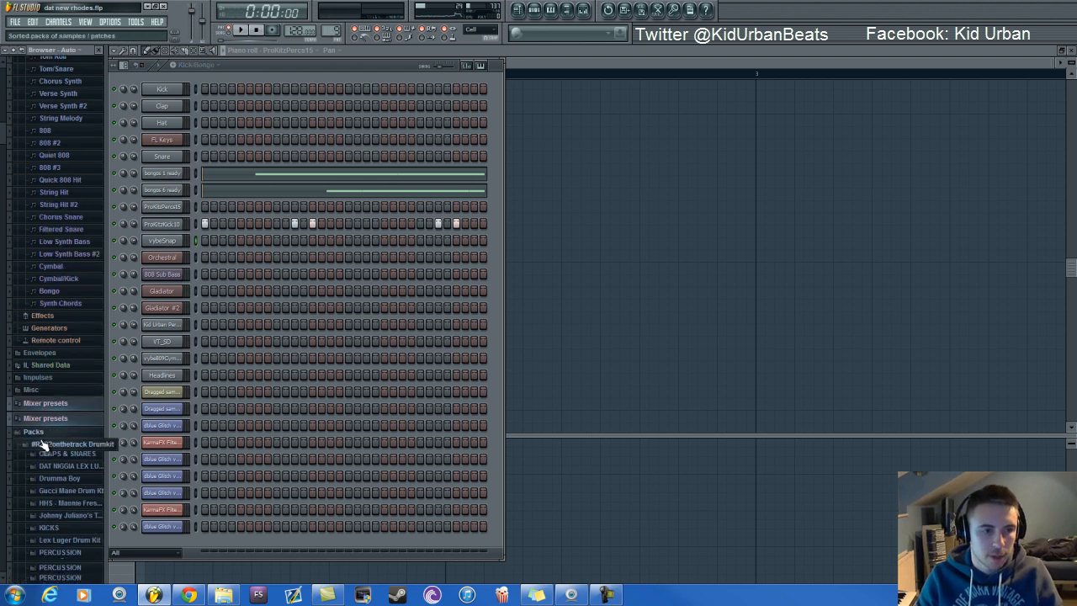
scroll(41, 442, down, 3)
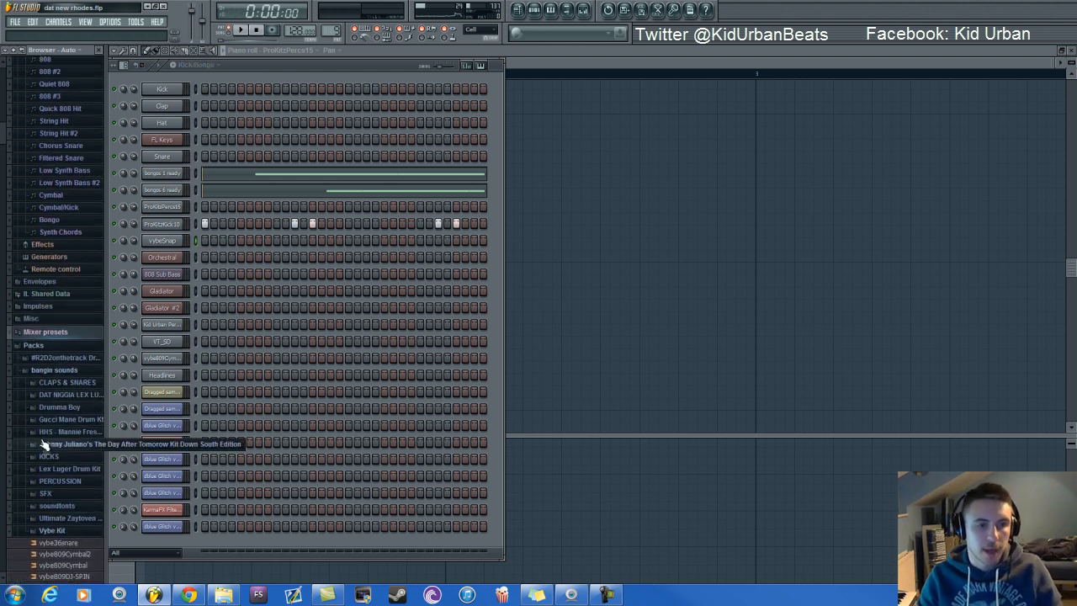
click(36, 370)
scroll(46, 402, down, 6)
scroll(47, 402, down, 15)
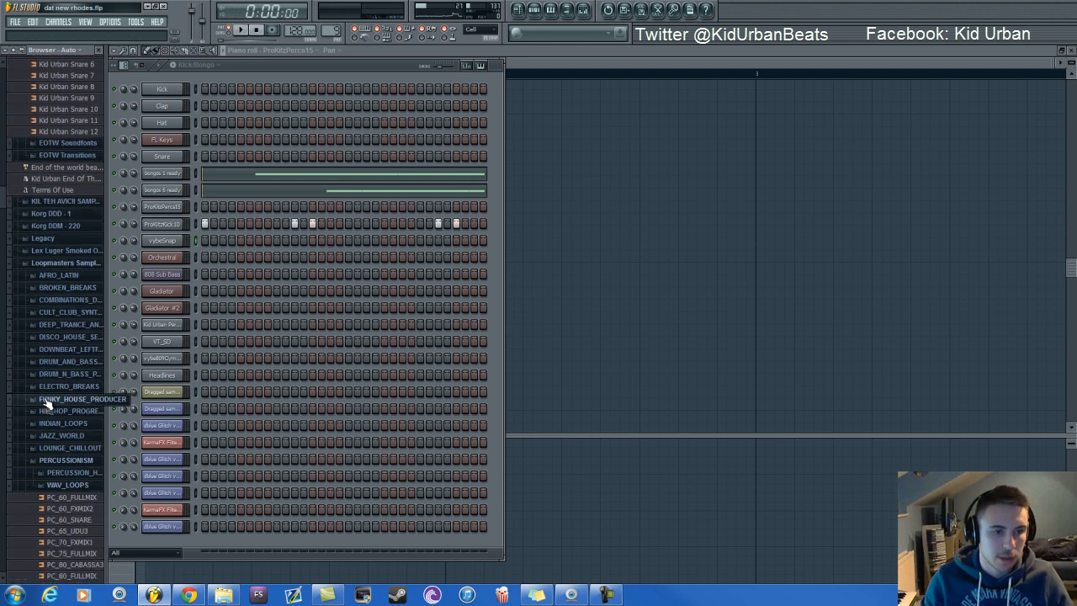
scroll(46, 404, down, 15)
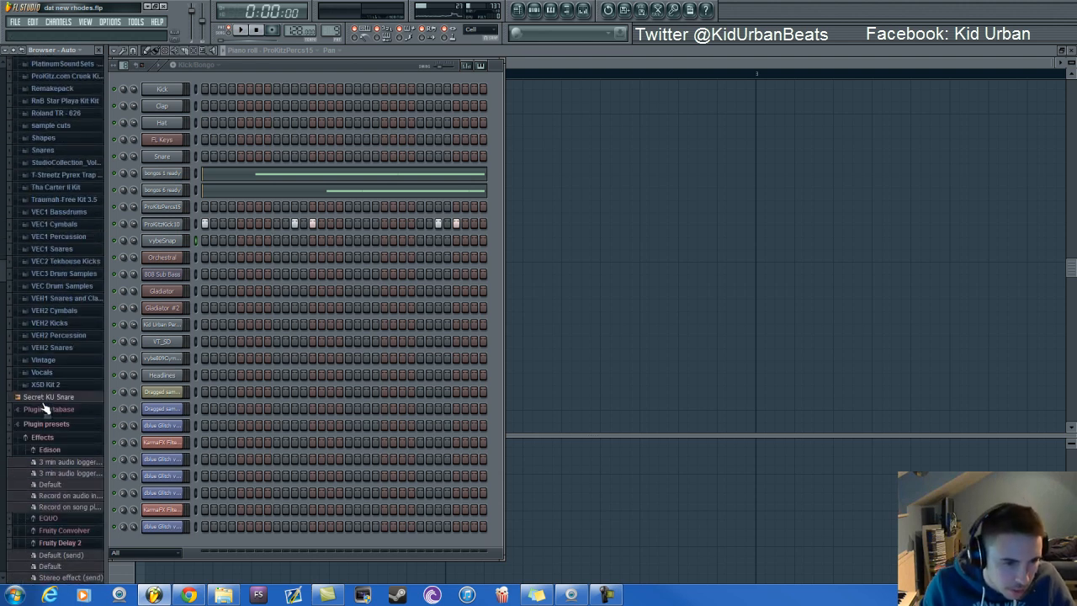
click(46, 367)
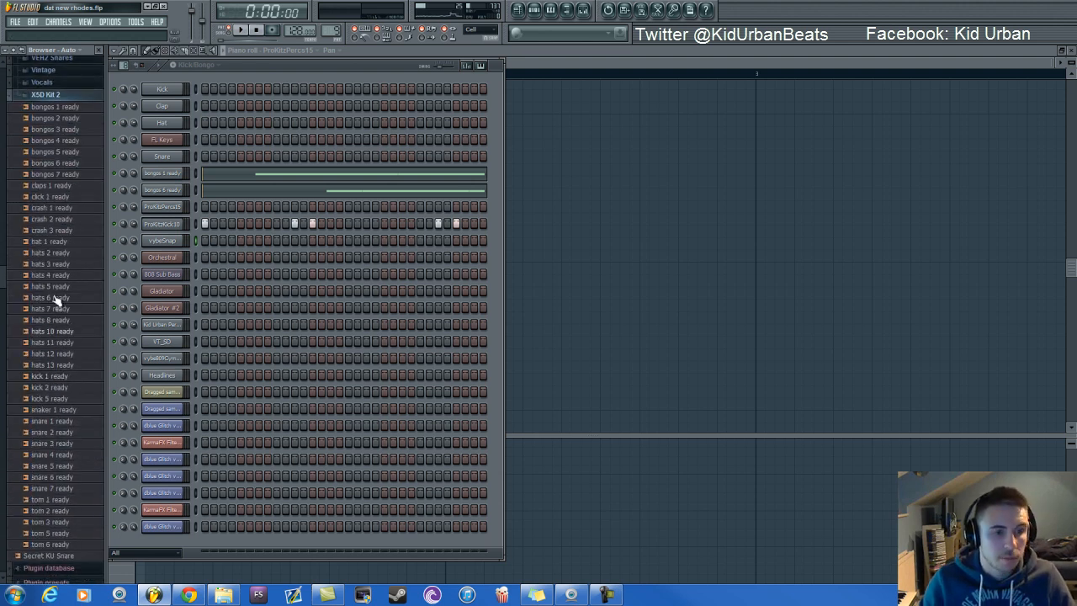
Step: Preview the XSD Kit 2 samples, from the numbered bongos down to tom 5 ready
click(56, 139)
scroll(56, 137, down, 1)
click(59, 120)
click(60, 108)
click(56, 131)
click(57, 141)
click(59, 153)
drag(61, 180, 79, 535)
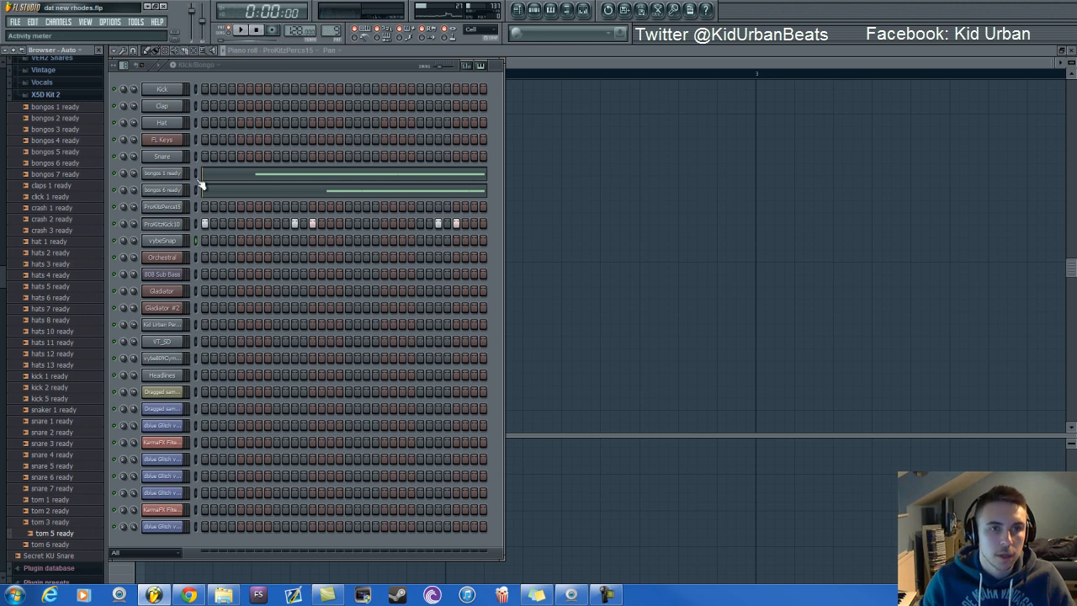
Step: Open the bongos 1 ready and bongos 6 ready channel settings and audition each sample
click(162, 174)
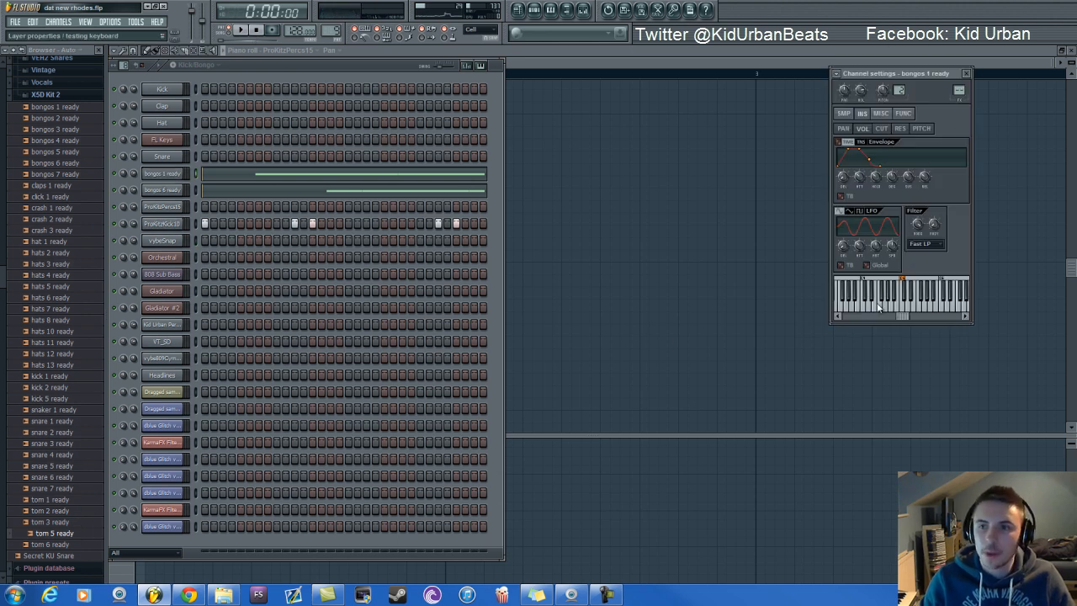
click(902, 305)
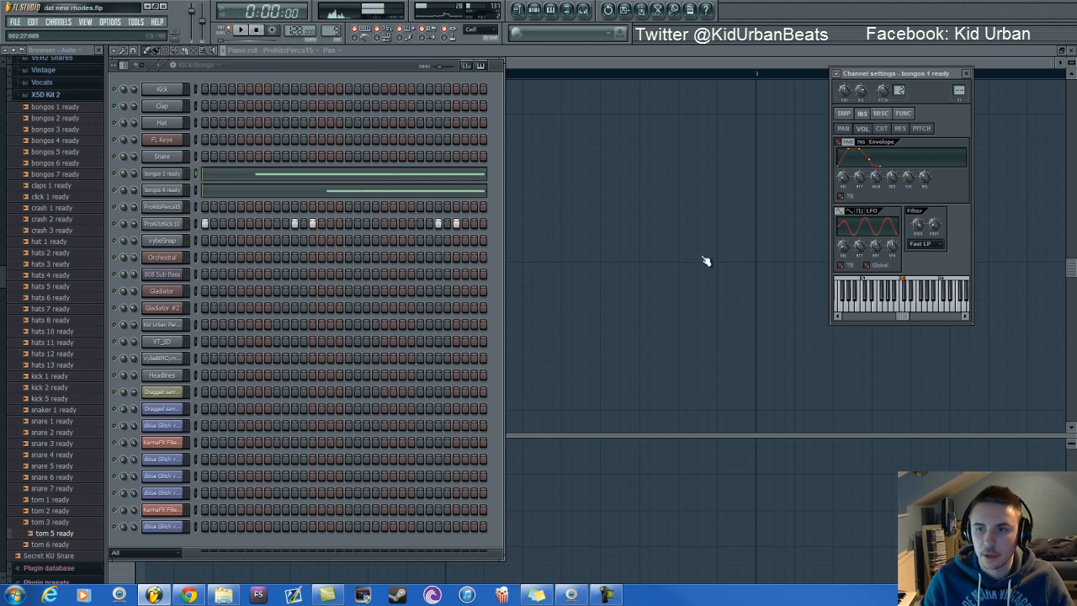
click(162, 191)
click(904, 307)
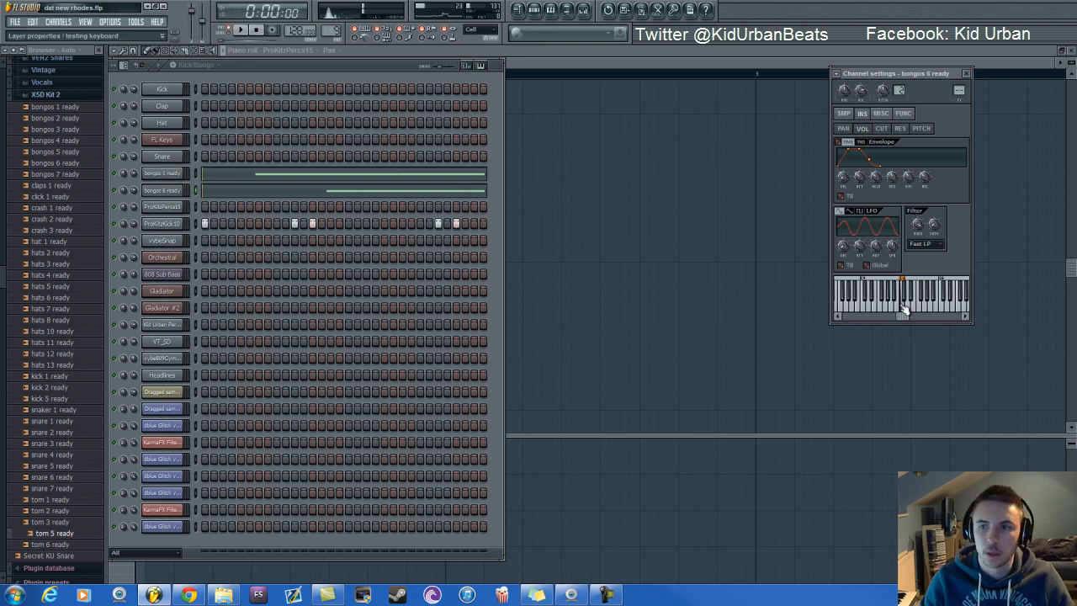
click(906, 310)
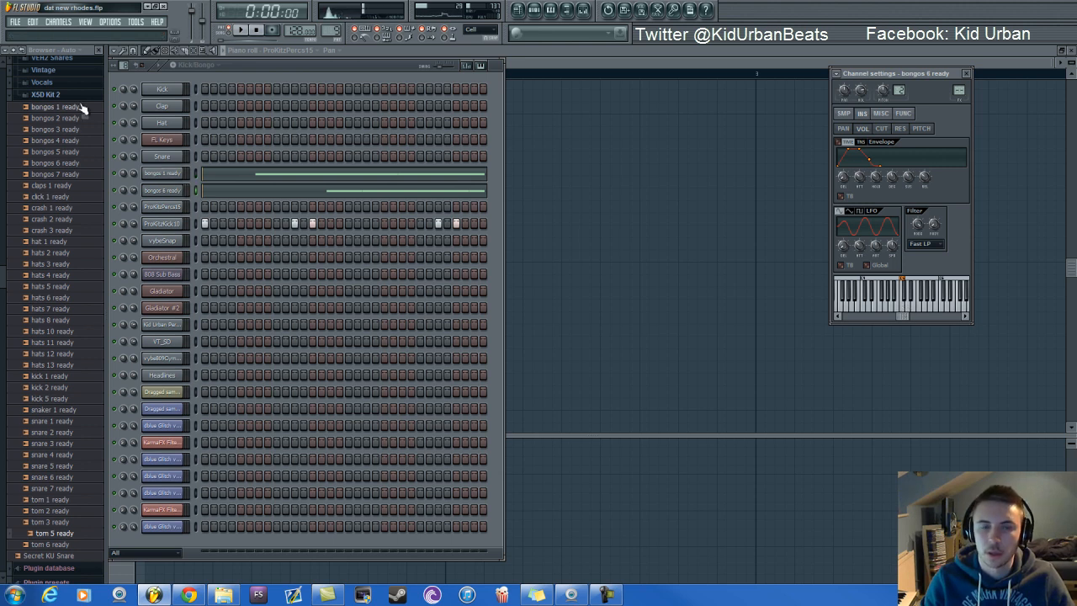
Step: View the mixer's Master track, then return to the step sequencer and open the bongos 1 ready channel settings
click(583, 10)
drag(183, 192, 174, 192)
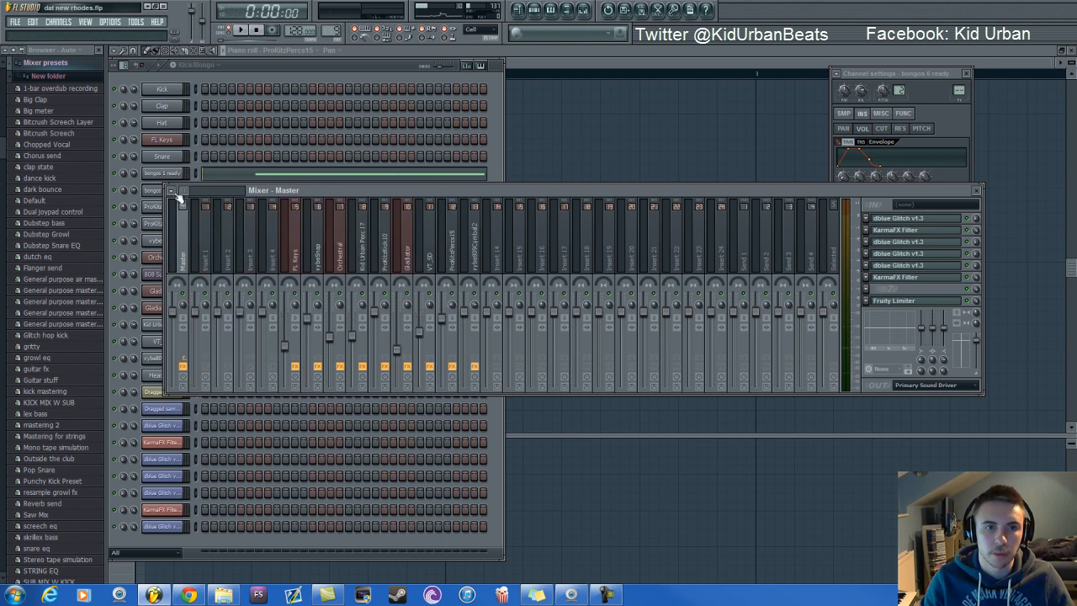
click(263, 72)
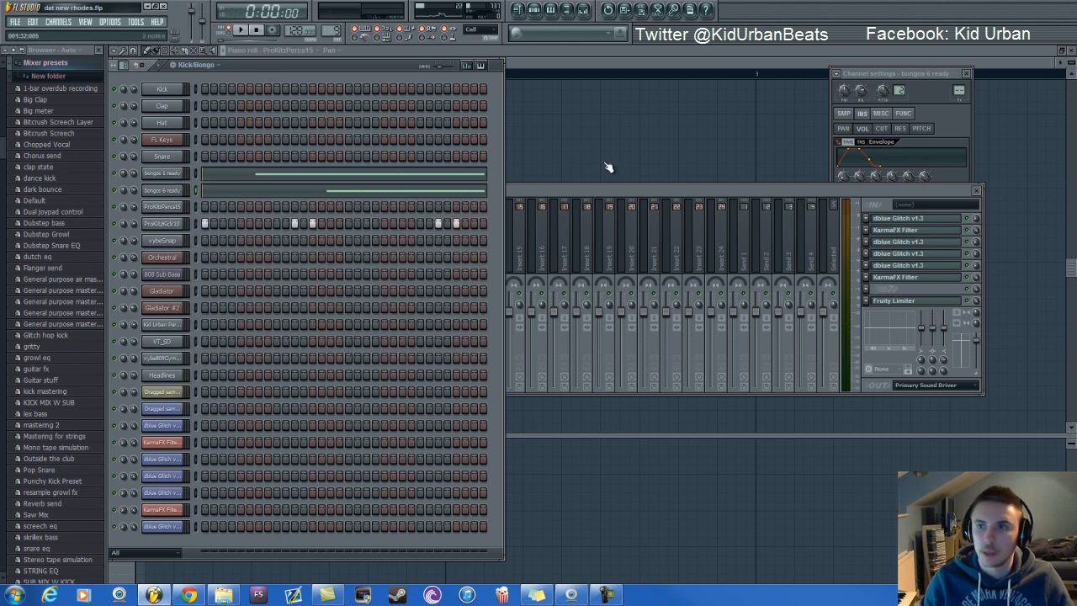
click(166, 174)
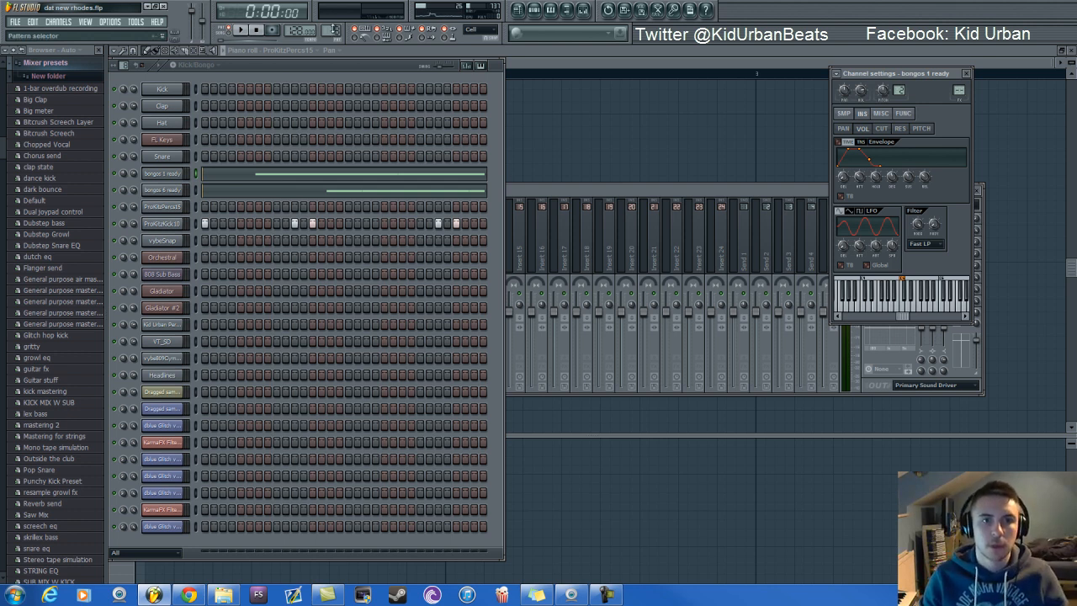
Step: Switch to the Kick/Bongo #2 pattern and compare its ProKitzKick10 piano roll notes with those of the Kick/Bongo pattern
scroll(333, 31, up, 1)
click(293, 222)
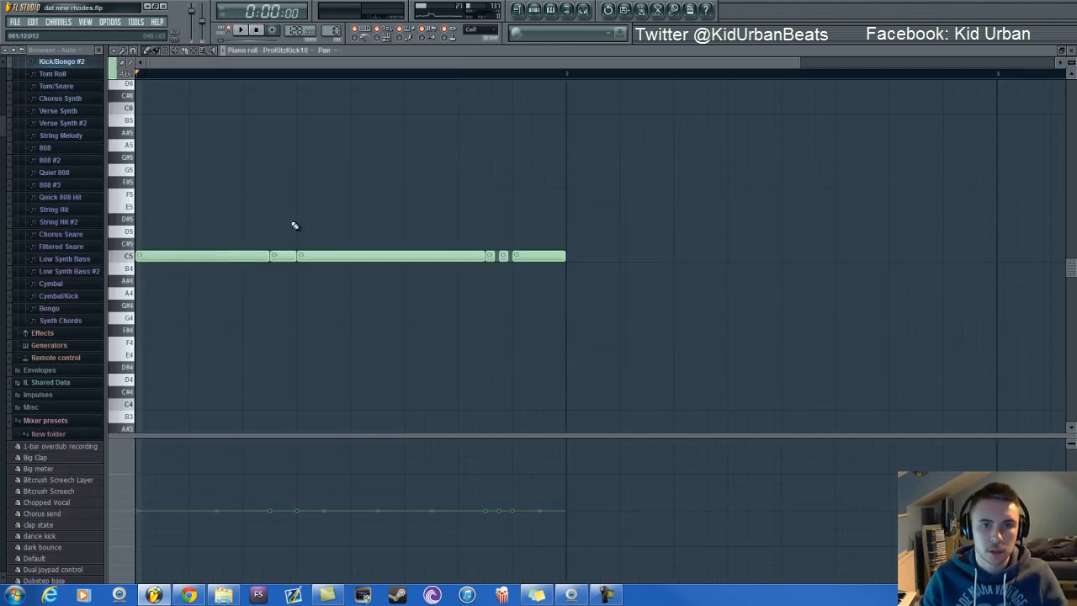
scroll(328, 31, down, 1)
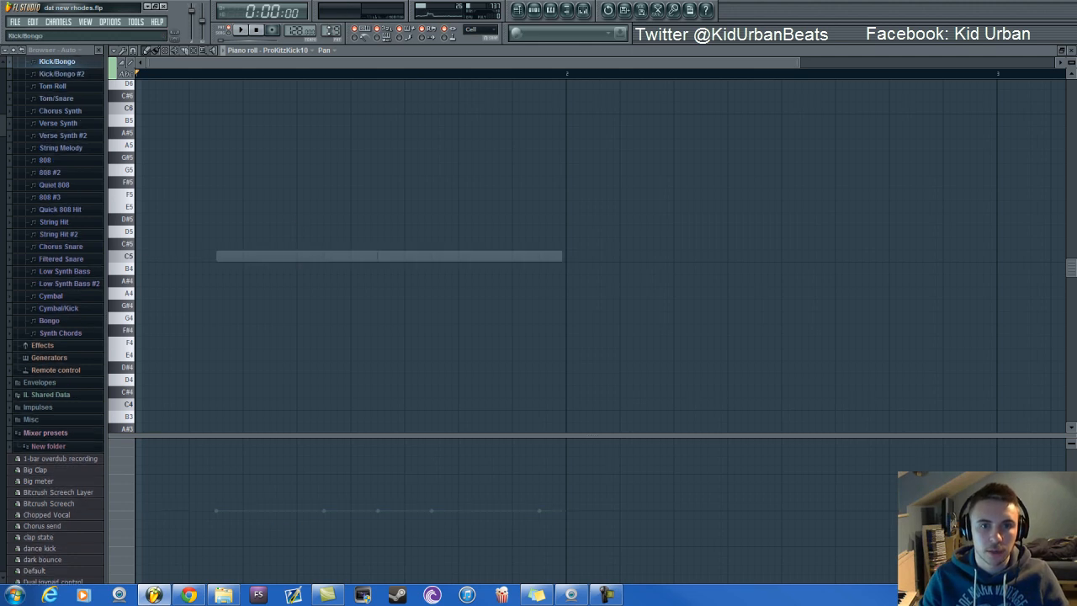
scroll(329, 31, up, 1)
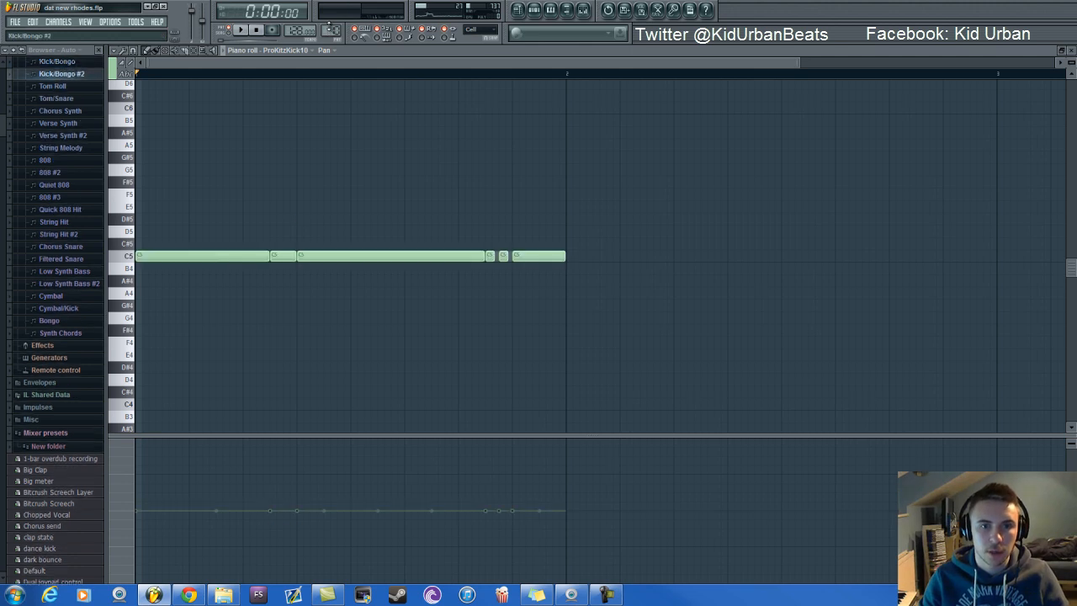
Step: Return to the Kick/Bongo pattern and send the ProKitzKick10 step hits to the piano roll
click(533, 10)
scroll(331, 32, down, 1)
right_click(181, 222)
click(187, 224)
right_click(183, 224)
click(204, 225)
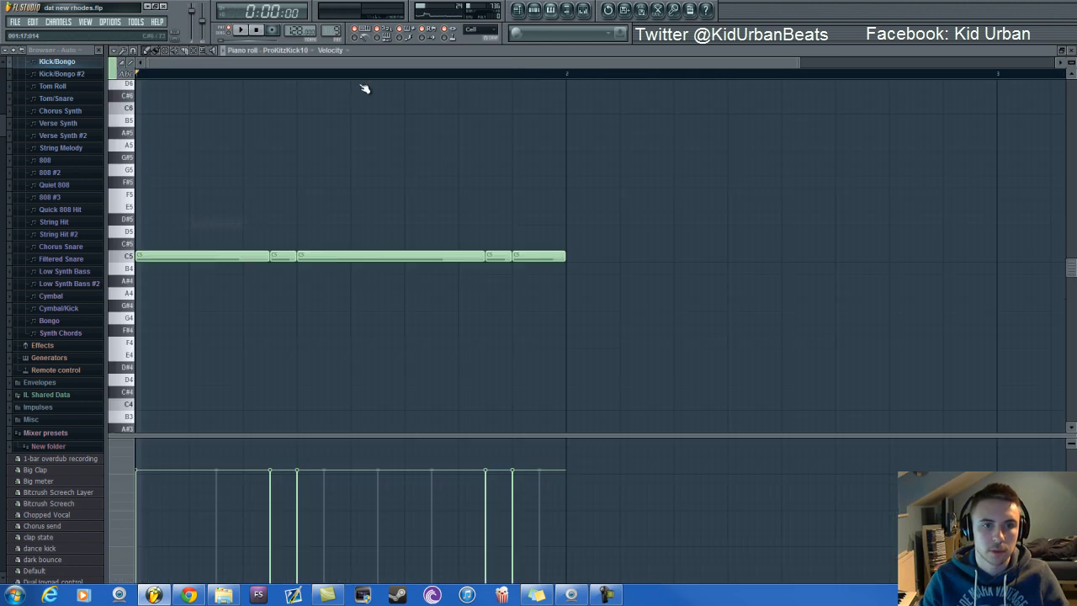
Step: Play the Kick/Bongo and Kick/Bongo #2 patterns to compare their kicks, then return to the Kick/Bongo pattern
key(space)
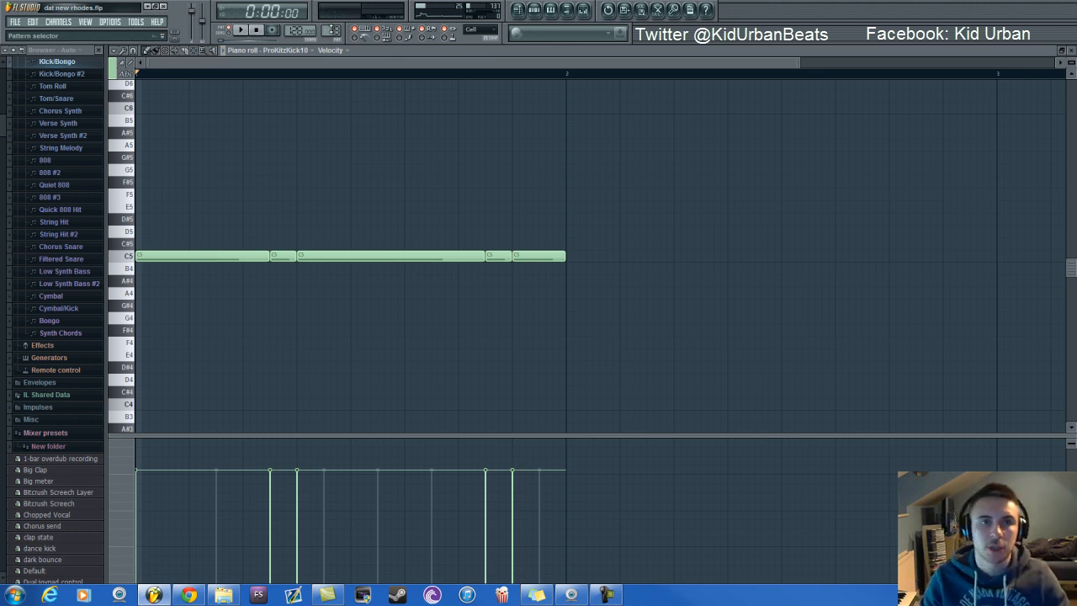
key(space)
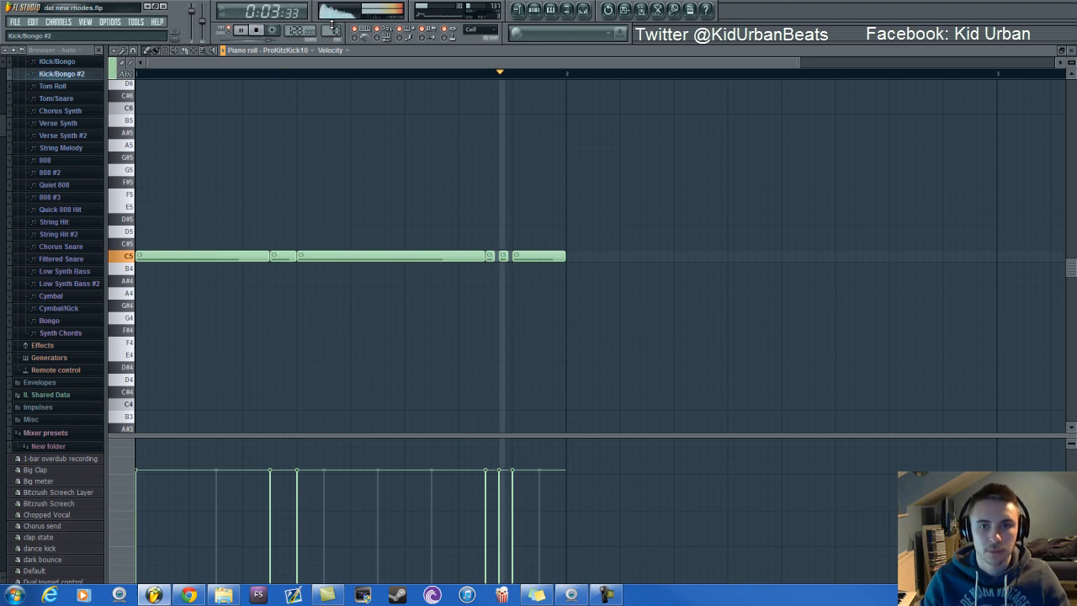
key(space)
click(534, 11)
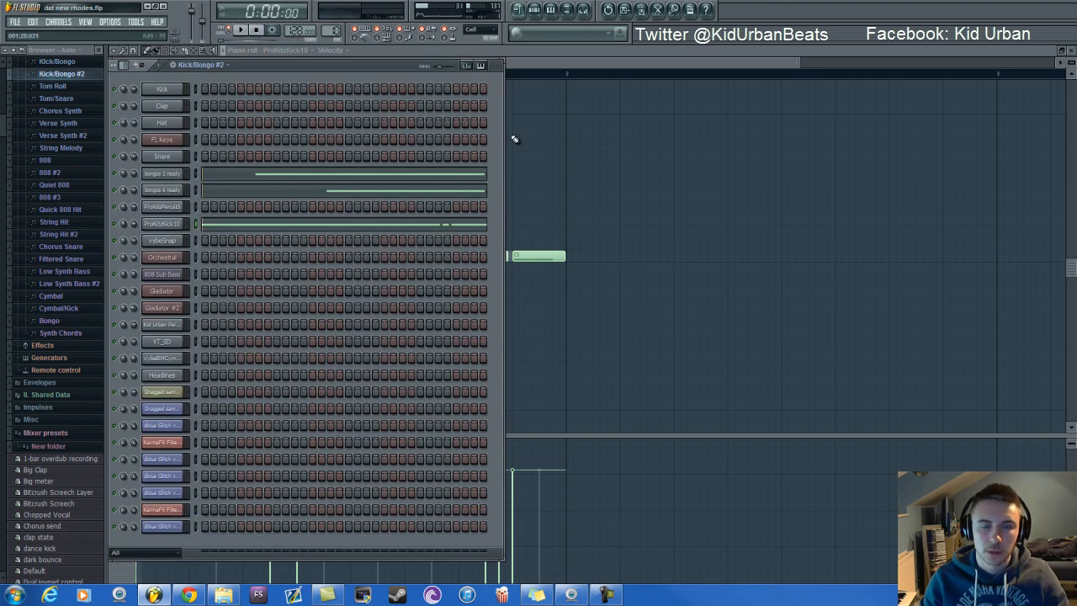
right_click(577, 199)
scroll(336, 31, down, 1)
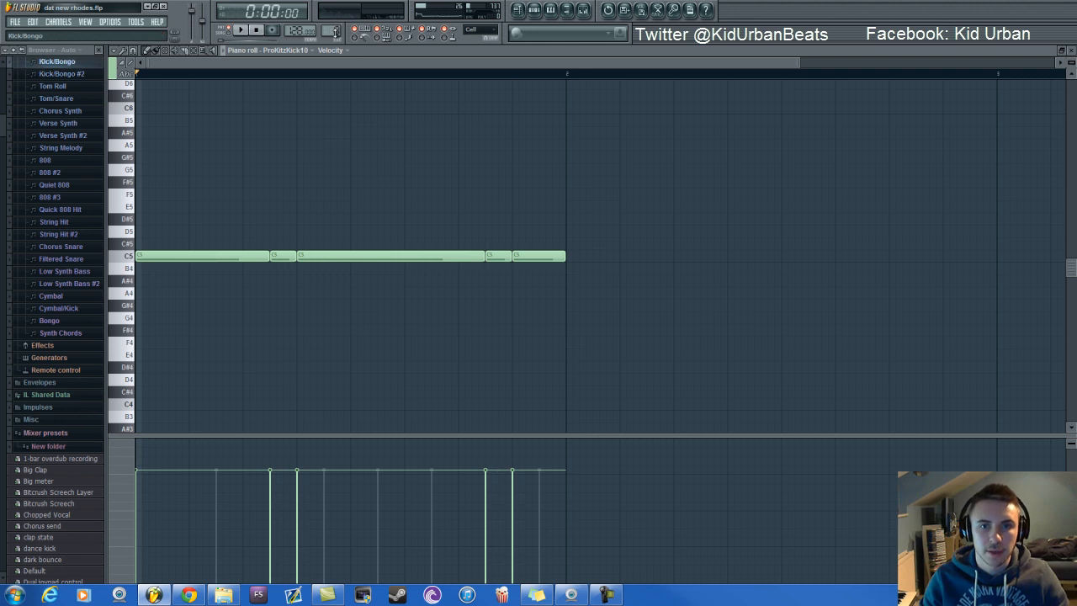
Step: Play the end of the Kick/Bongo pattern from its piano roll, then switch to Kick/Bongo #2
click(458, 81)
key(space)
right_click(459, 84)
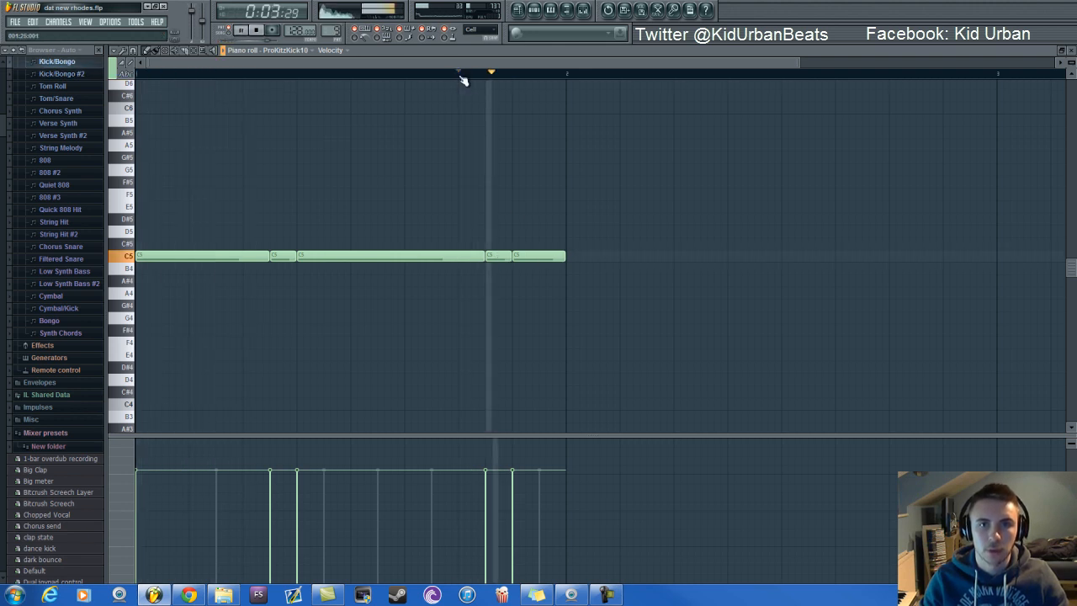
scroll(335, 29, up, 1)
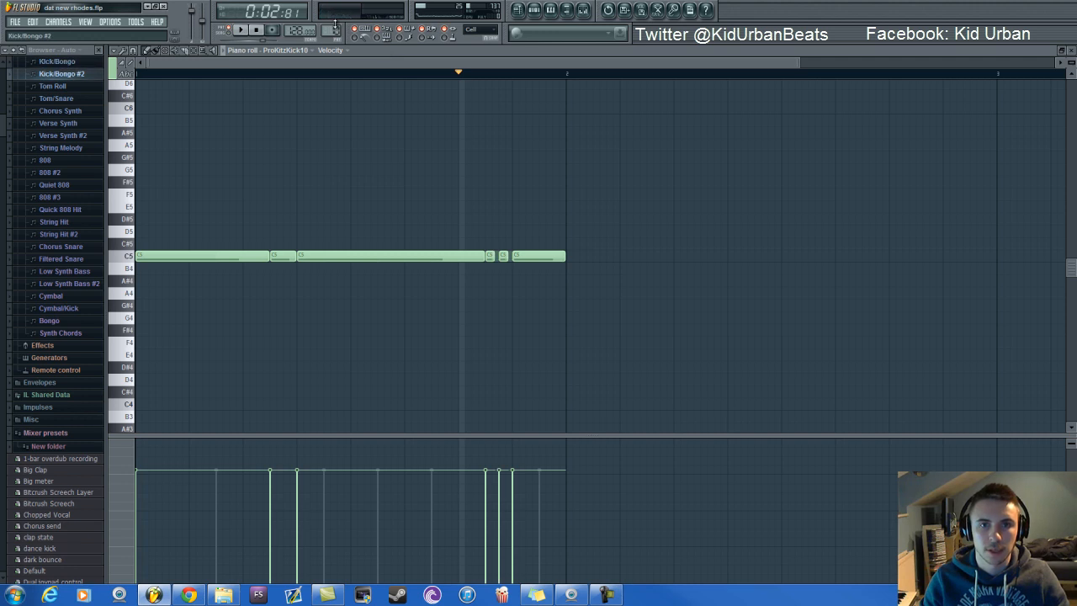
Step: Switch to the Tom Roll pattern and open the Kid Urban Perc 17 channel settings from the step sequencer
scroll(335, 25, up, 1)
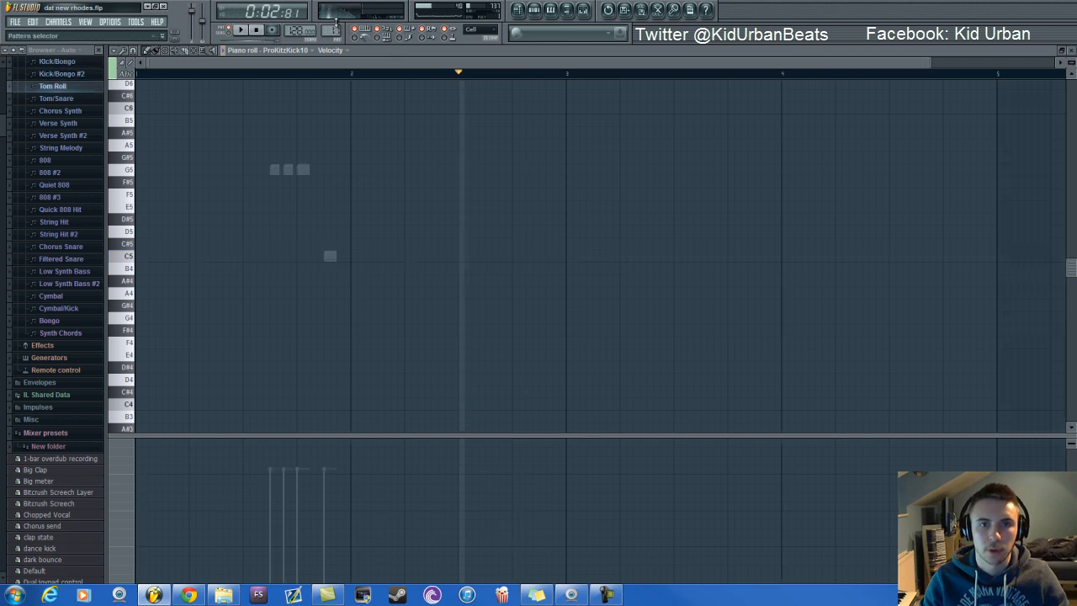
click(534, 13)
click(181, 325)
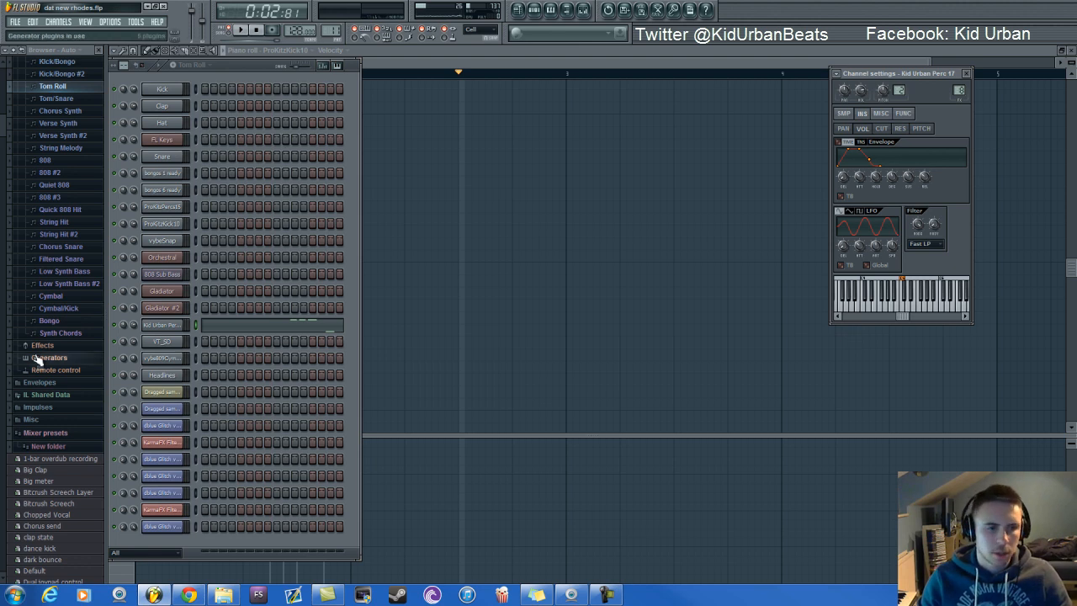
Step: Locate the Kid Urban Perc 17 sample in the EOTW Percussion folder and audition it
click(45, 434)
scroll(71, 344, up, 4)
scroll(69, 324, down, 10)
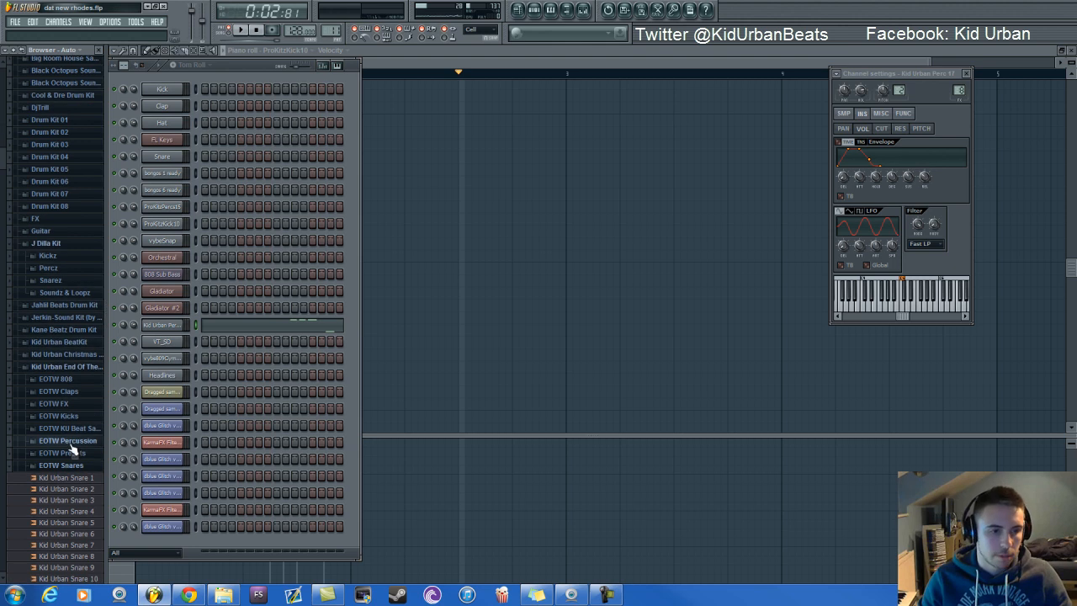
scroll(71, 407, down, 3)
click(75, 340)
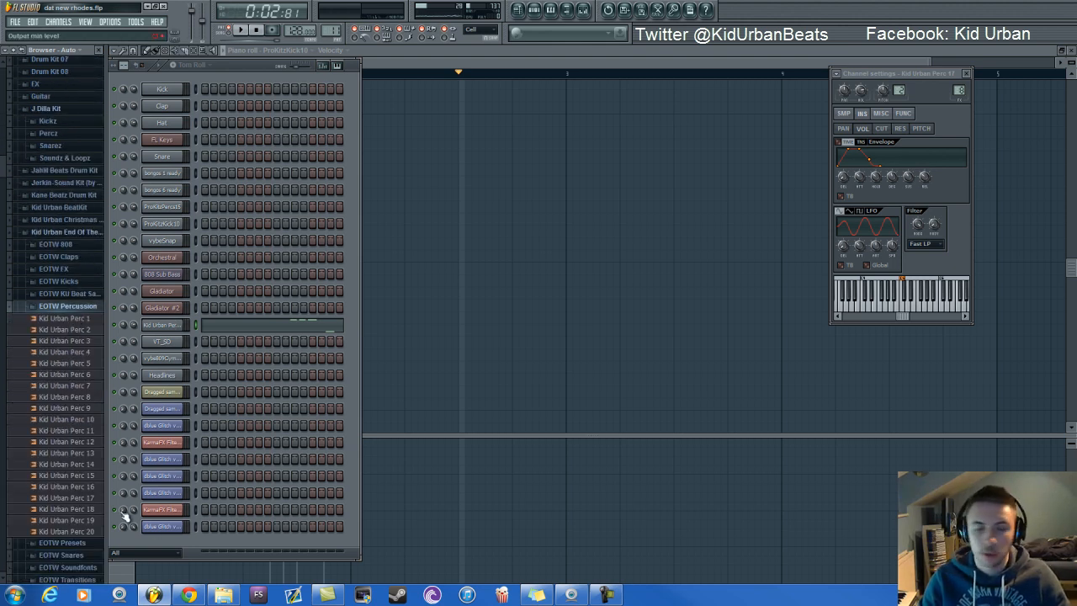
click(88, 498)
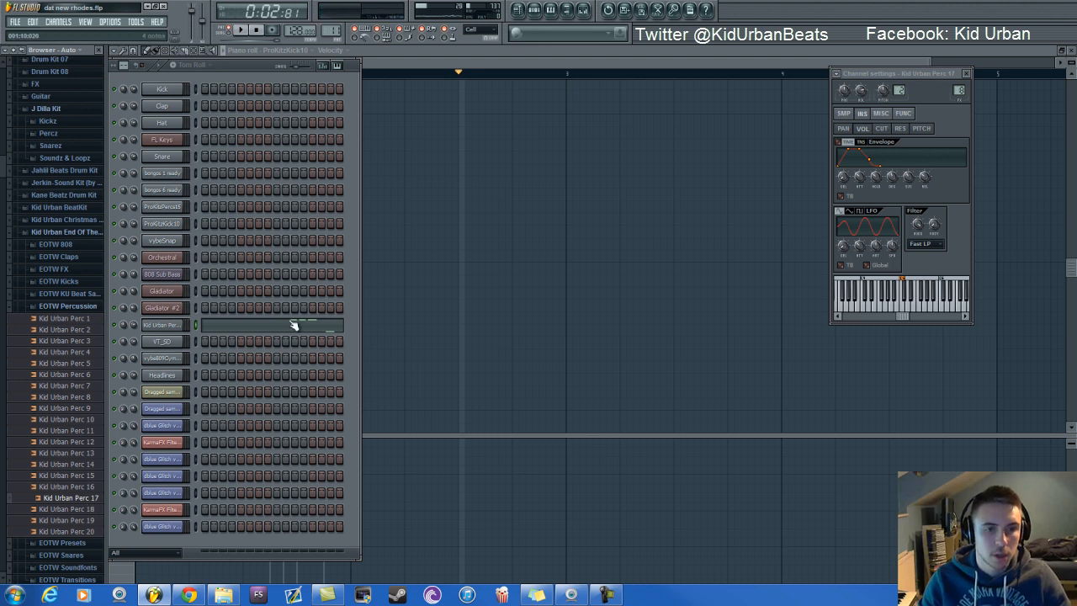
Step: View the Fruity Parametric EQ 2, Bitcrusher, Fruity Compressor and CamelCrusher effects on the Kid Urban Perc 17 mixer track
click(583, 10)
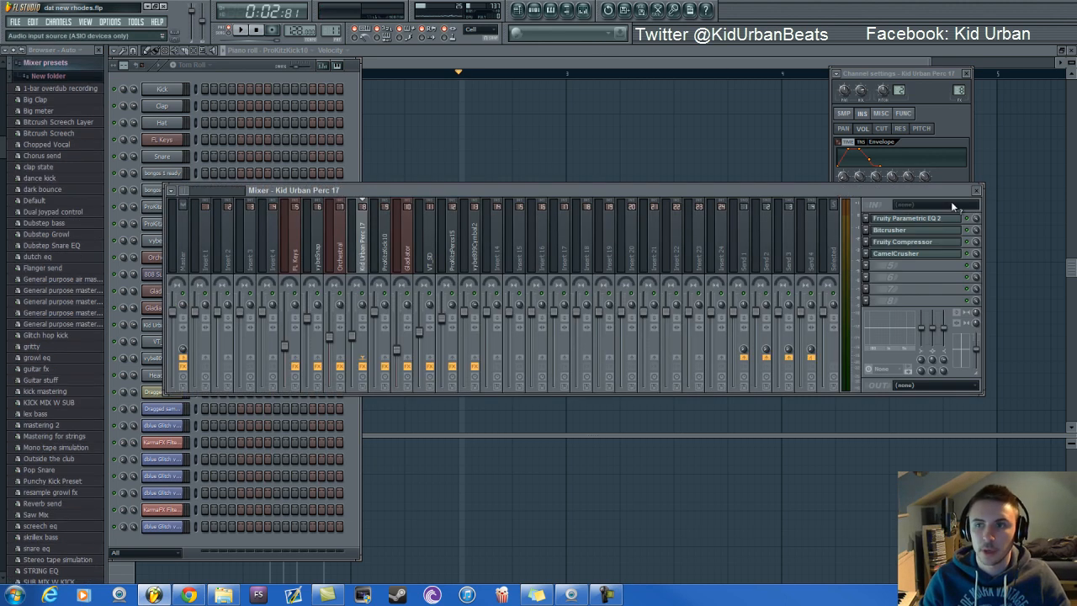
click(886, 220)
click(915, 242)
click(915, 242)
click(891, 230)
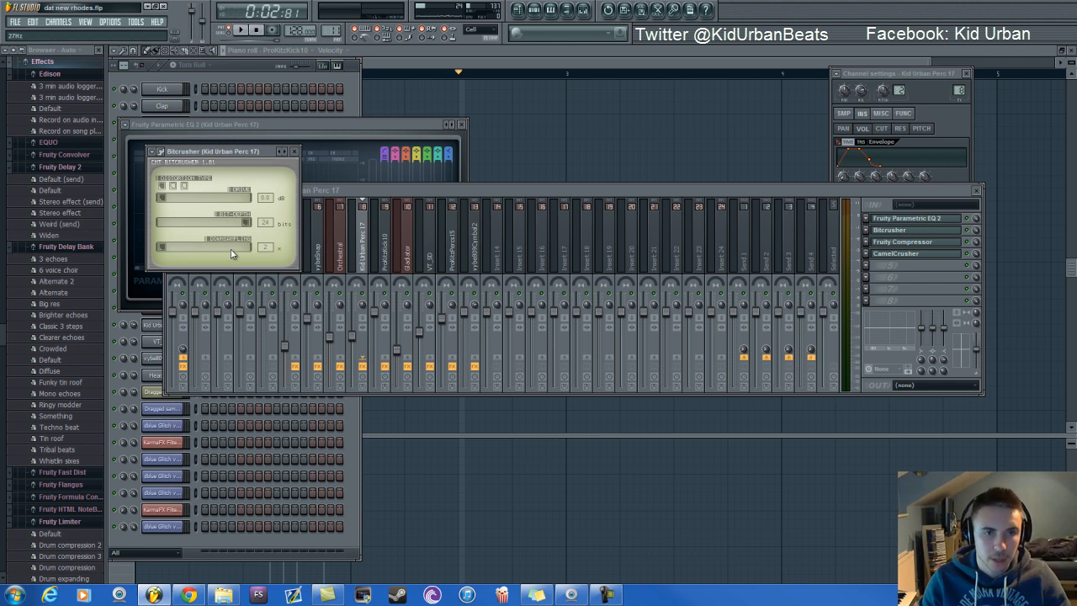
click(899, 242)
click(897, 253)
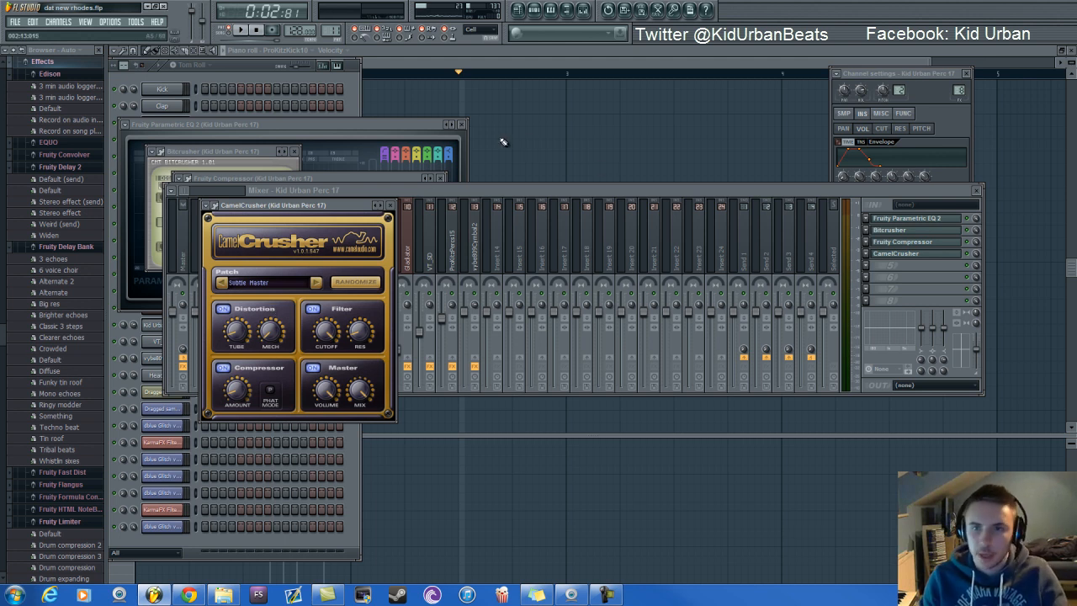
Step: Close the effect windows and play the Tom Roll pattern from the start with the Kid Urban Perc 17 mixer track shown
click(249, 65)
click(390, 64)
click(534, 10)
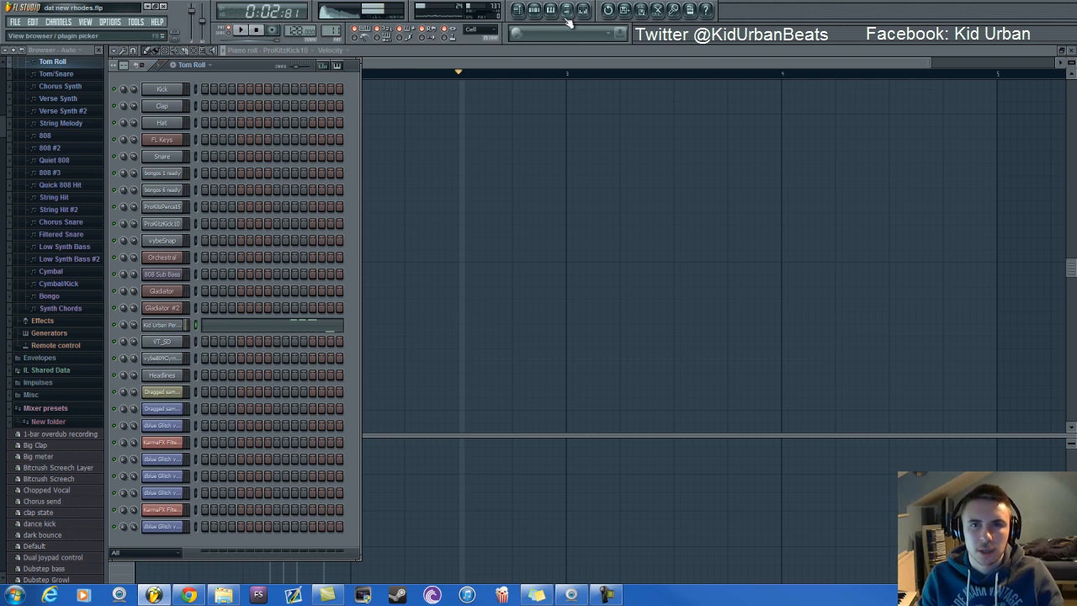
click(257, 29)
click(583, 10)
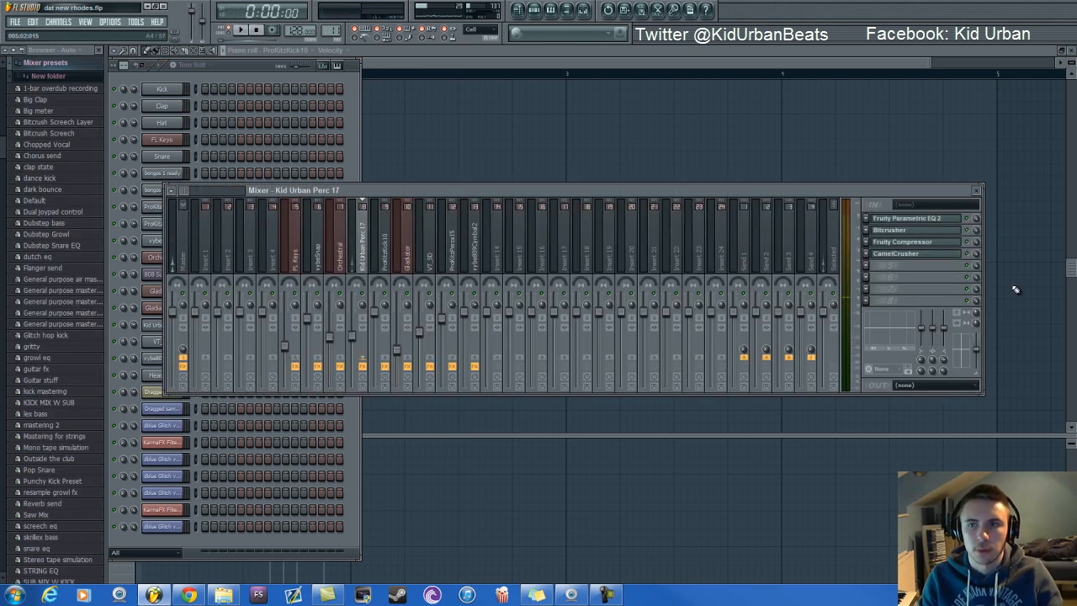
key(space)
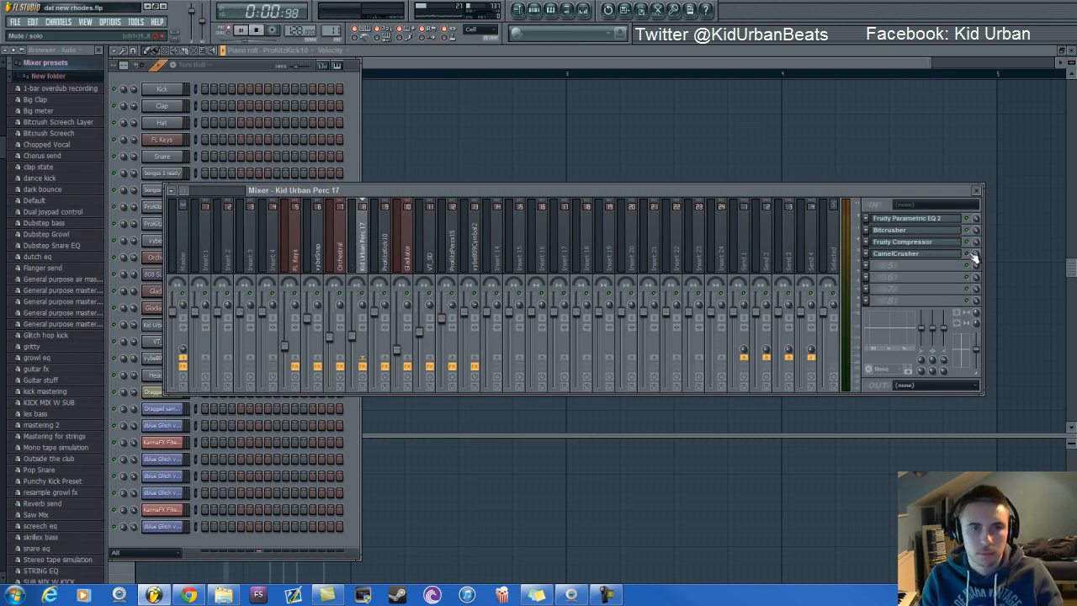
key(space)
key(space)
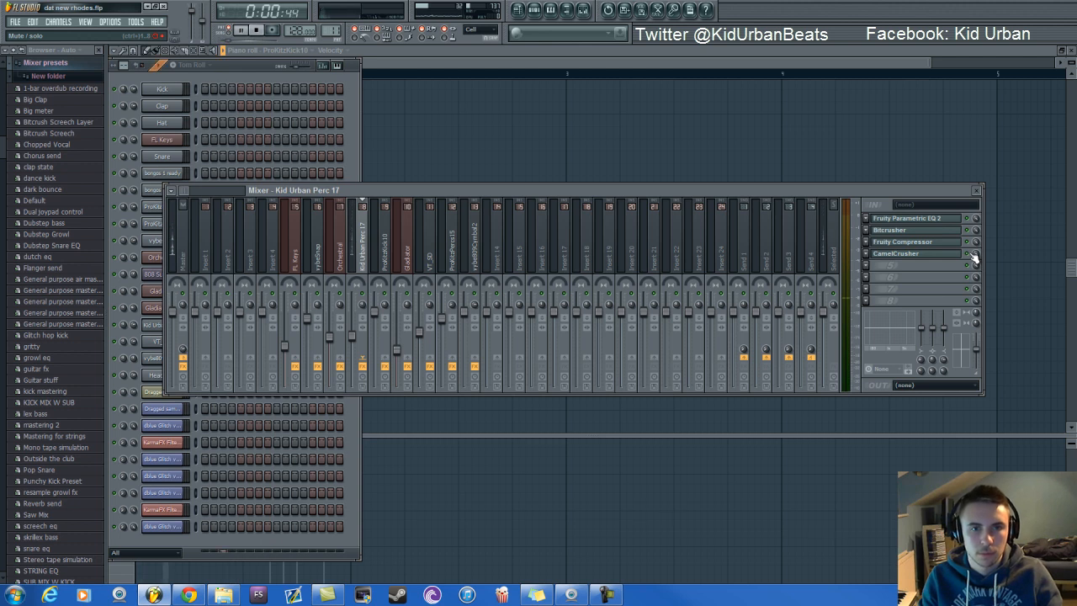
key(space)
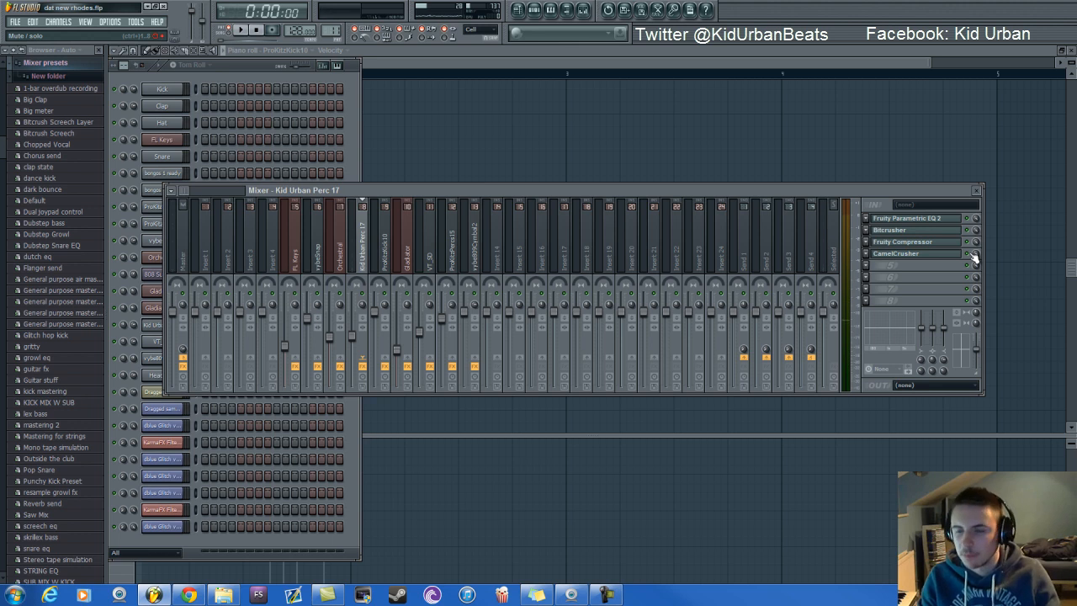
Step: Open the Tom Roll pattern's Kid Urban Perc 17 piano roll, audition the G5 and C5 pitches, and play the pattern
click(282, 64)
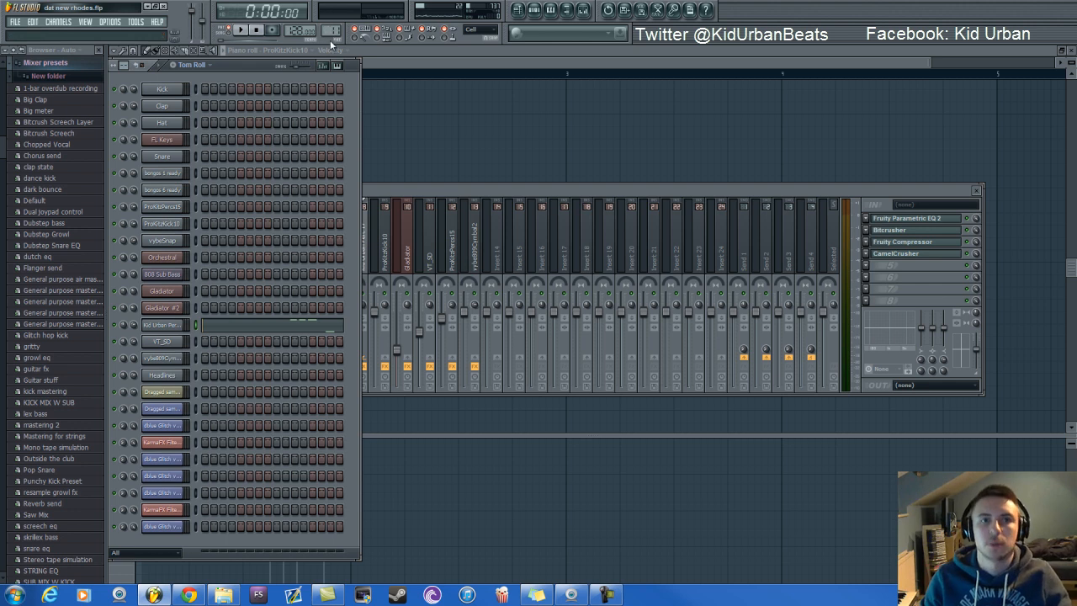
scroll(334, 32, down, 1)
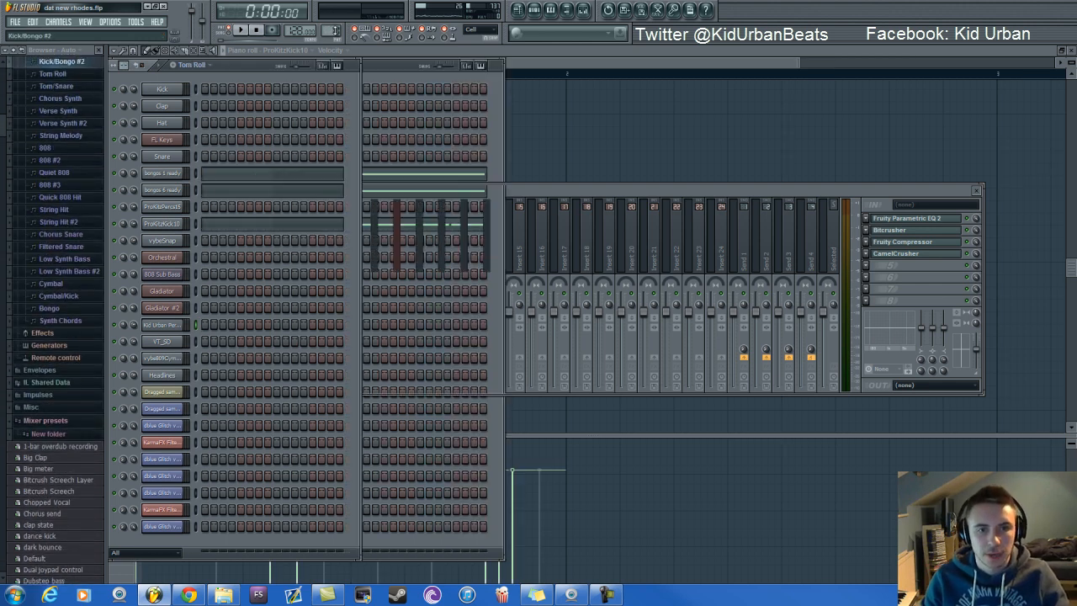
scroll(334, 31, up, 1)
click(270, 327)
scroll(207, 261, up, 3)
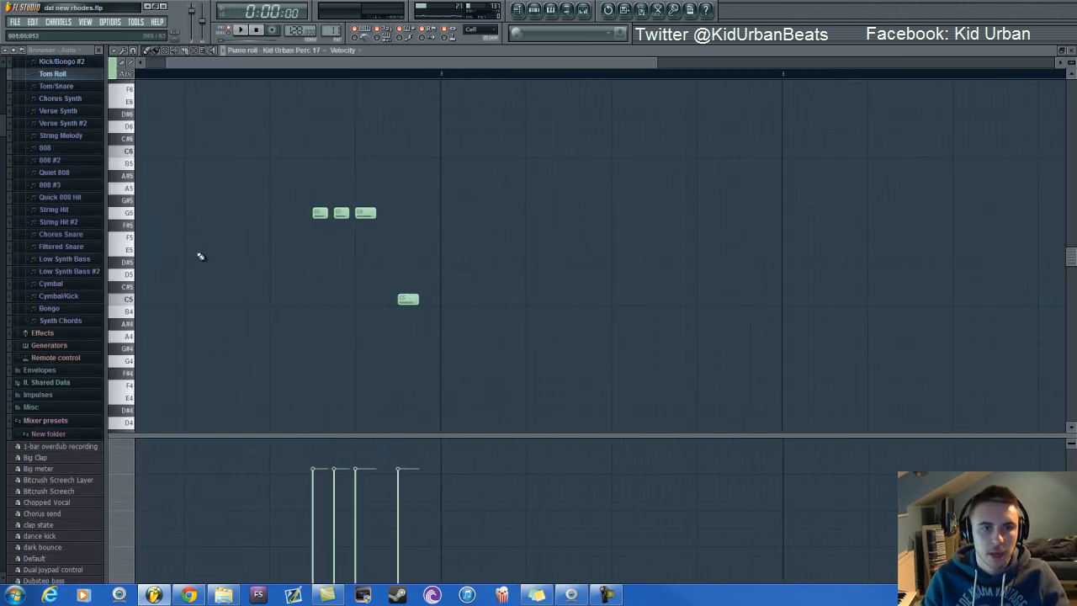
click(128, 217)
click(127, 301)
key(space)
key(space)
Step: Show the Tom/Snare pattern in the step sequencer and play it
click(534, 10)
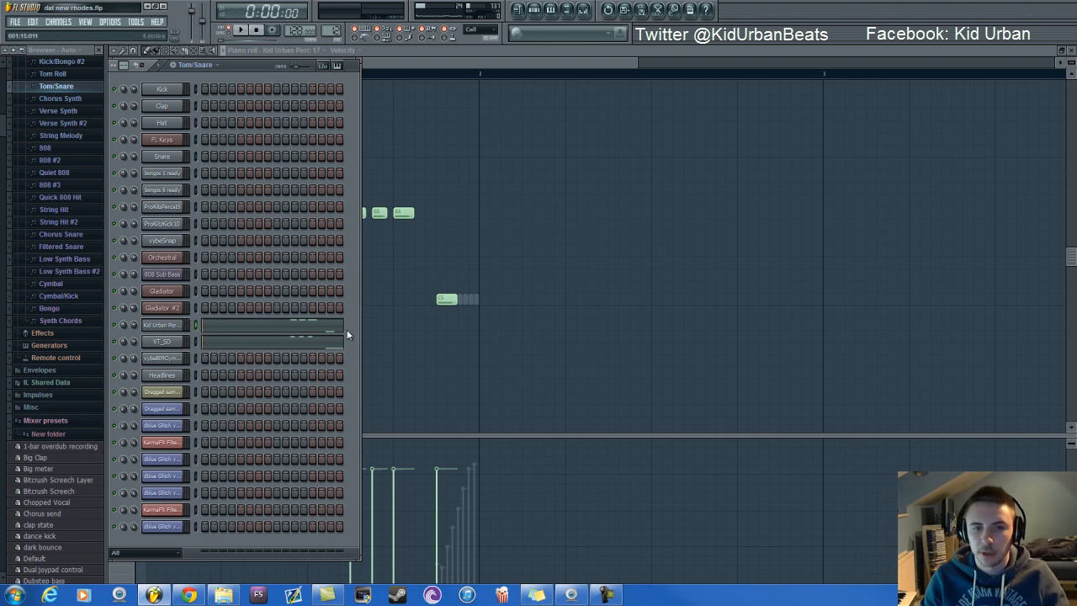
key(space)
key(space)
Step: Switch to the Chorus Synth pattern and open the Gladiator channel to view its lead patch
click(59, 99)
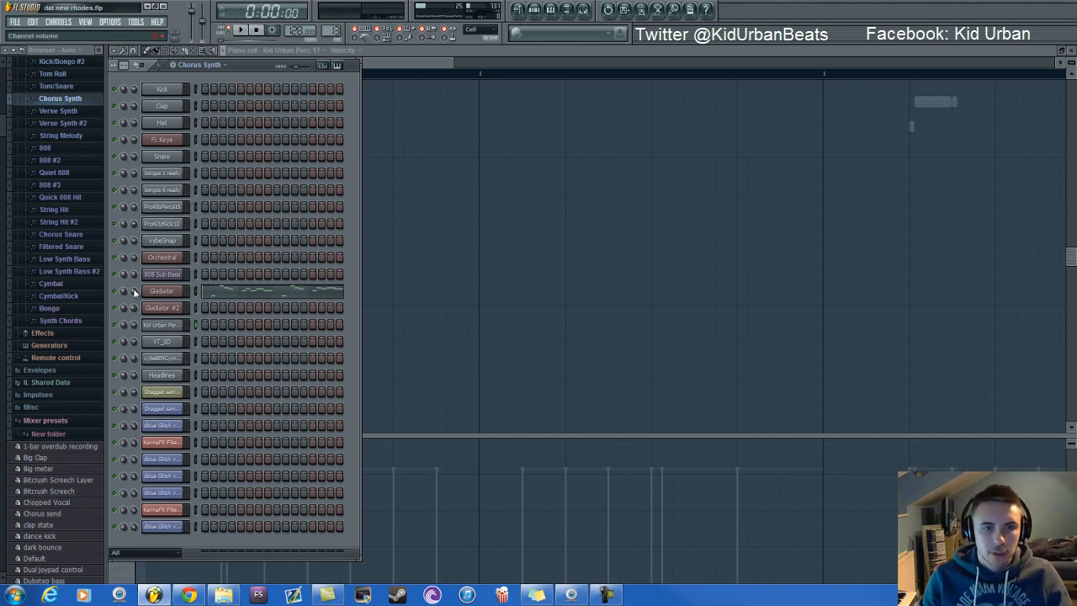
click(162, 290)
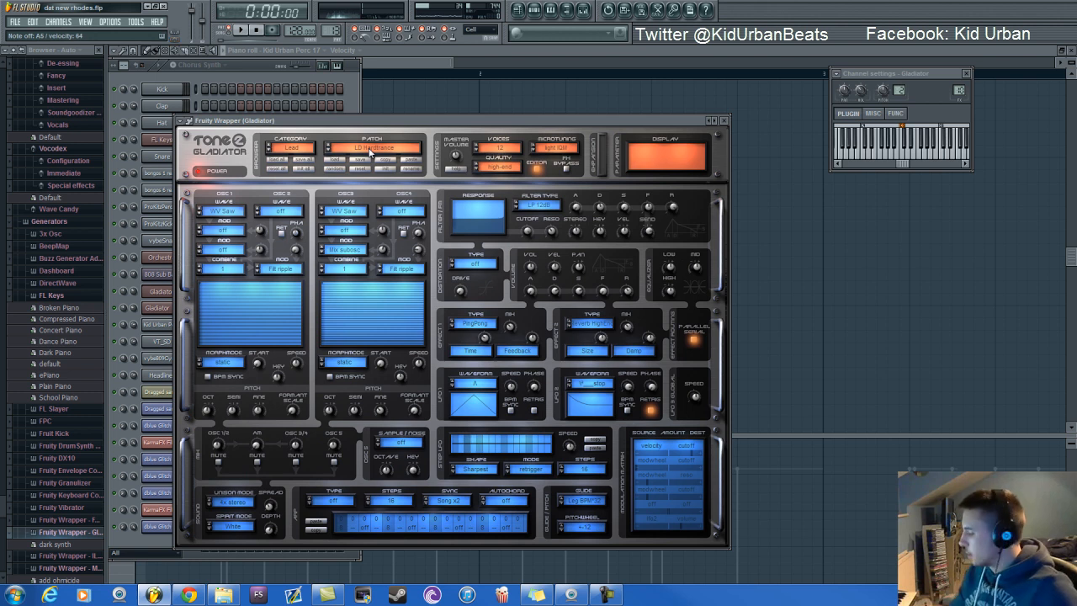
click(248, 68)
double_click(170, 292)
Step: View the Parametric EQ 2, KarmaFX Reverb, CamelCrusher and dblue Glitch v1.3 effects on the Gladiator mixer track
click(583, 11)
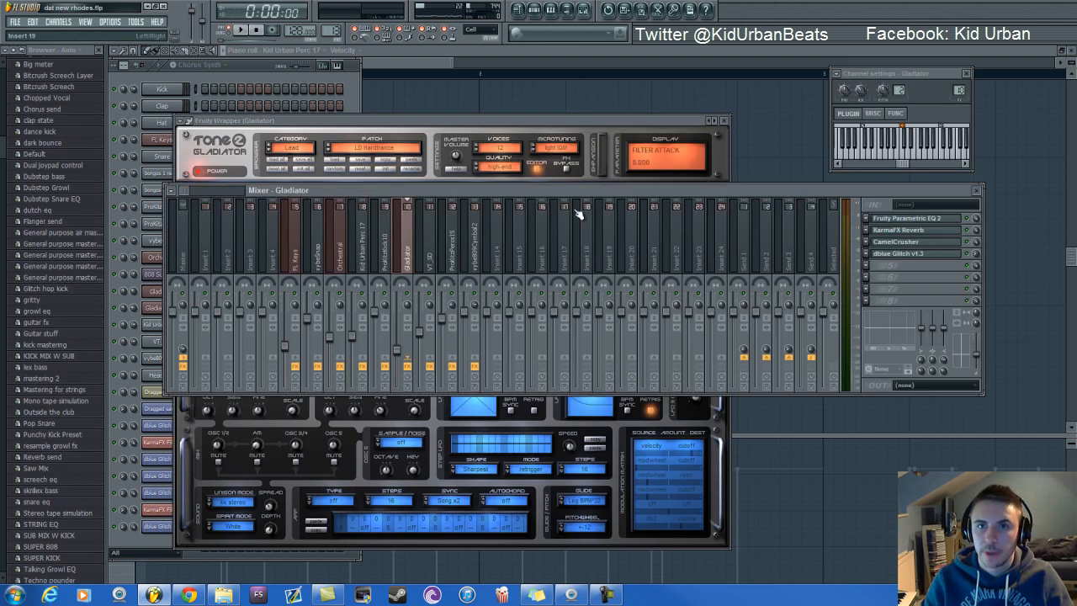
click(912, 217)
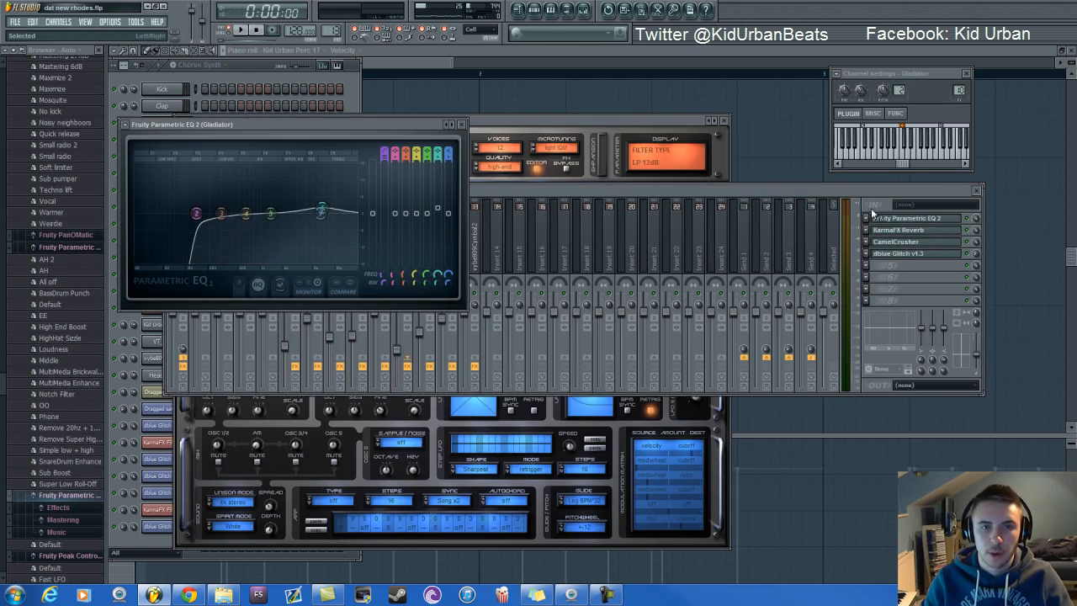
click(907, 231)
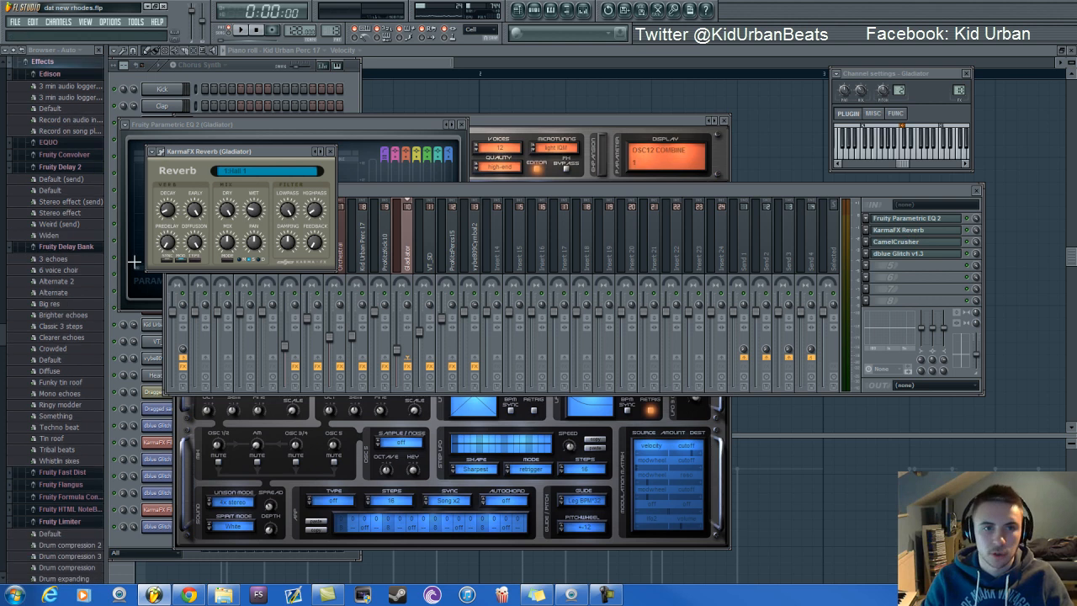
click(893, 242)
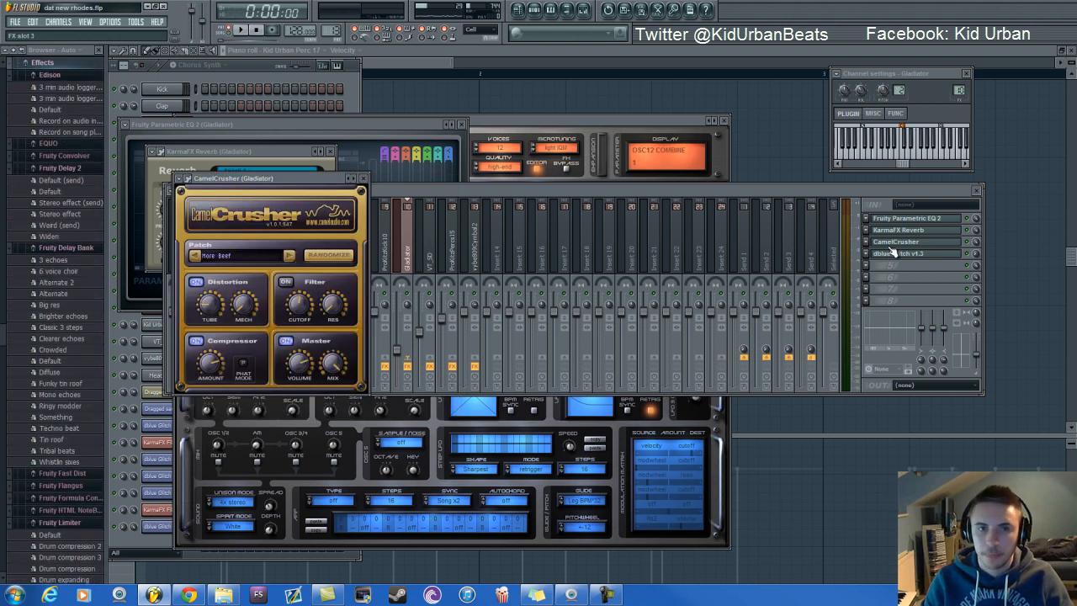
drag(312, 180, 359, 149)
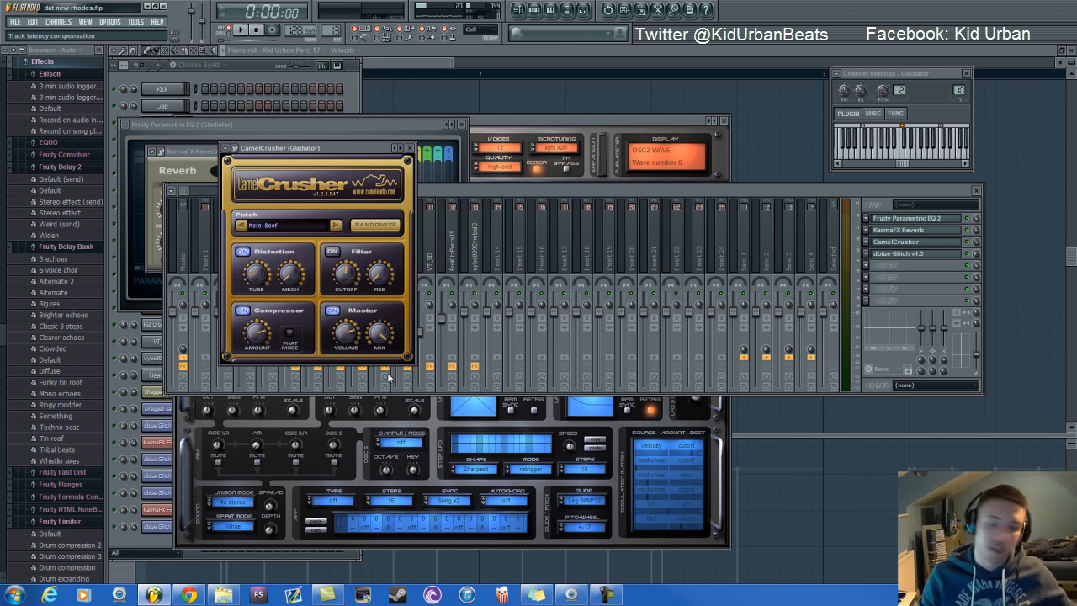
click(906, 254)
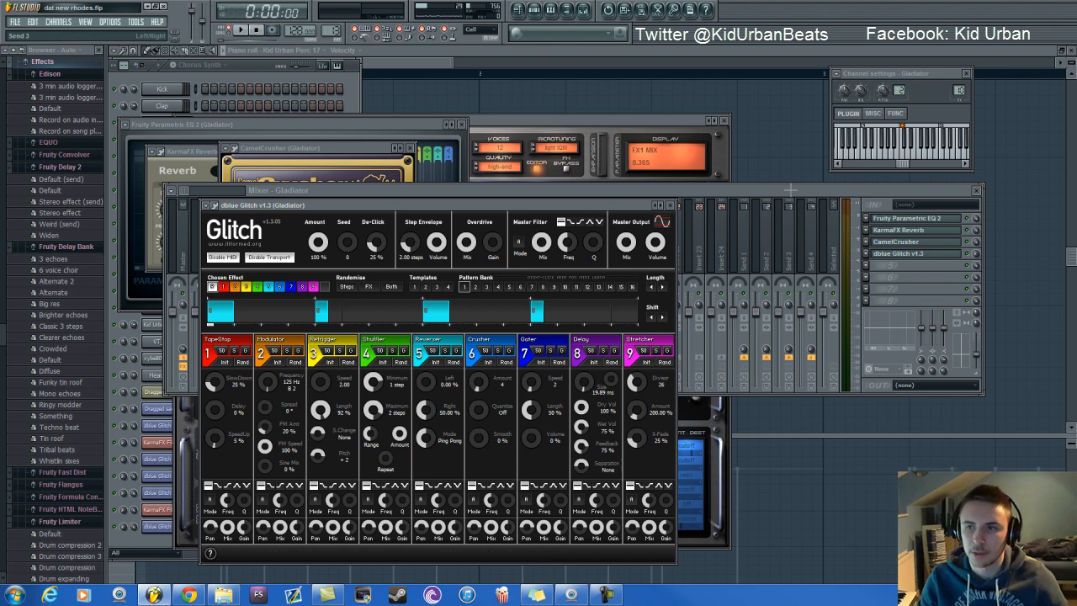
Step: Play the Chorus Synth pattern several times to examine what dblue Glitch v1.3 does to the Gladiator lead
click(975, 266)
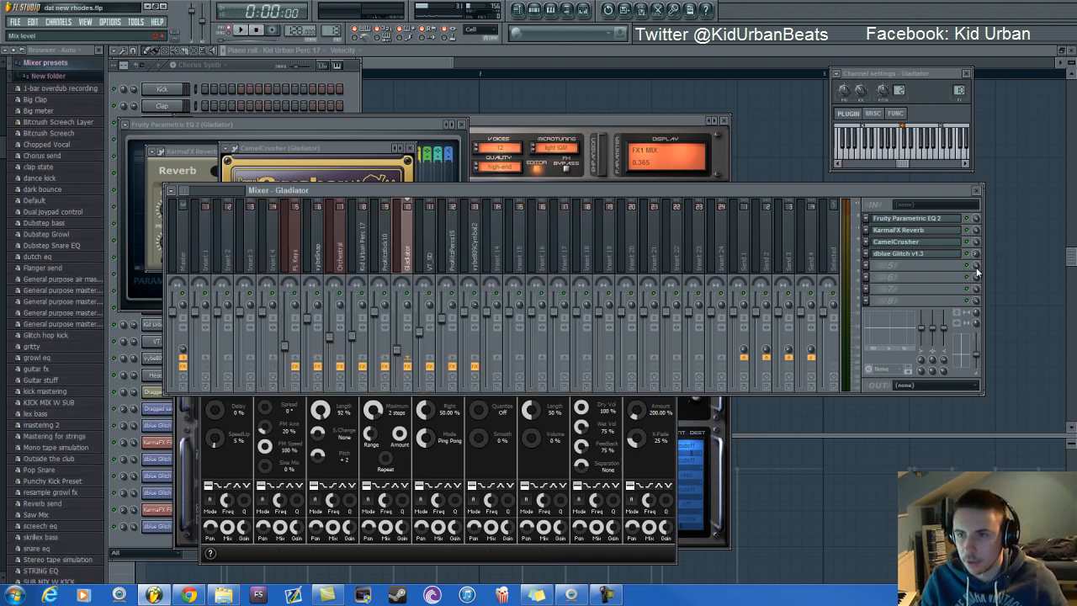
click(439, 481)
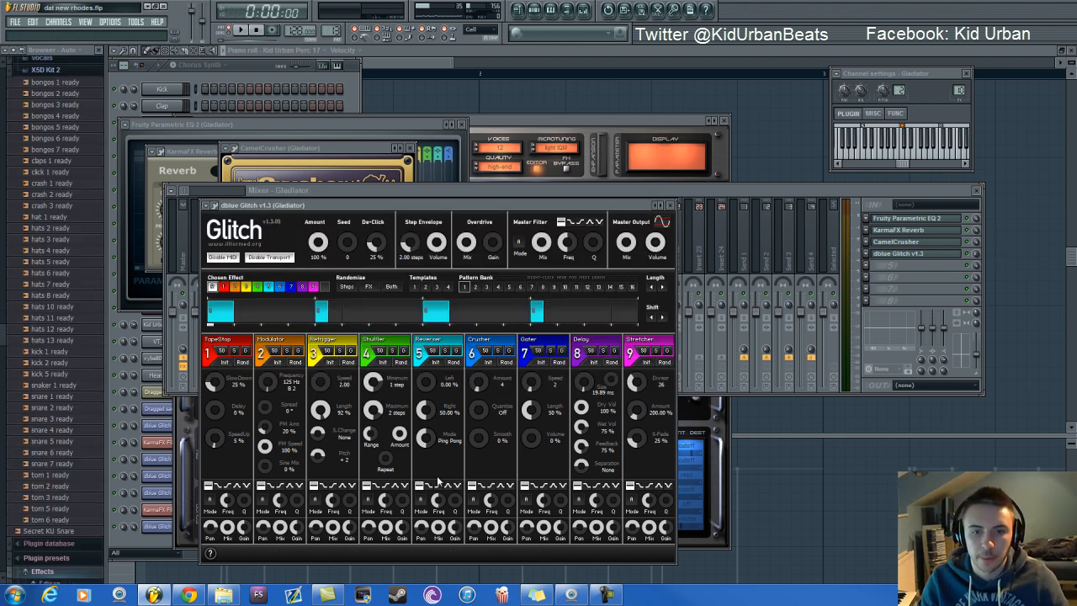
key(space)
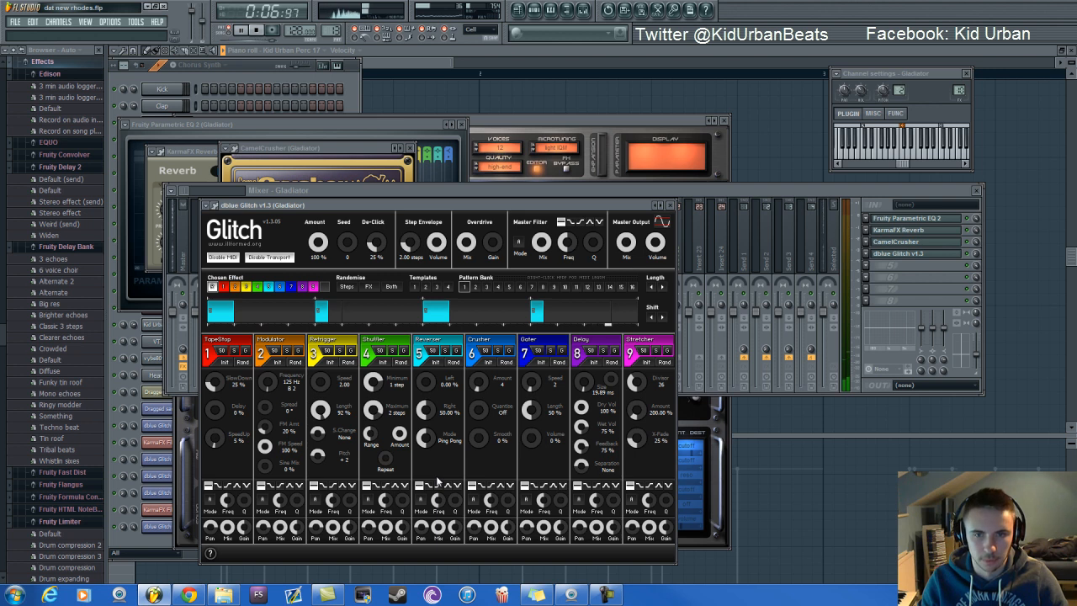
key(space)
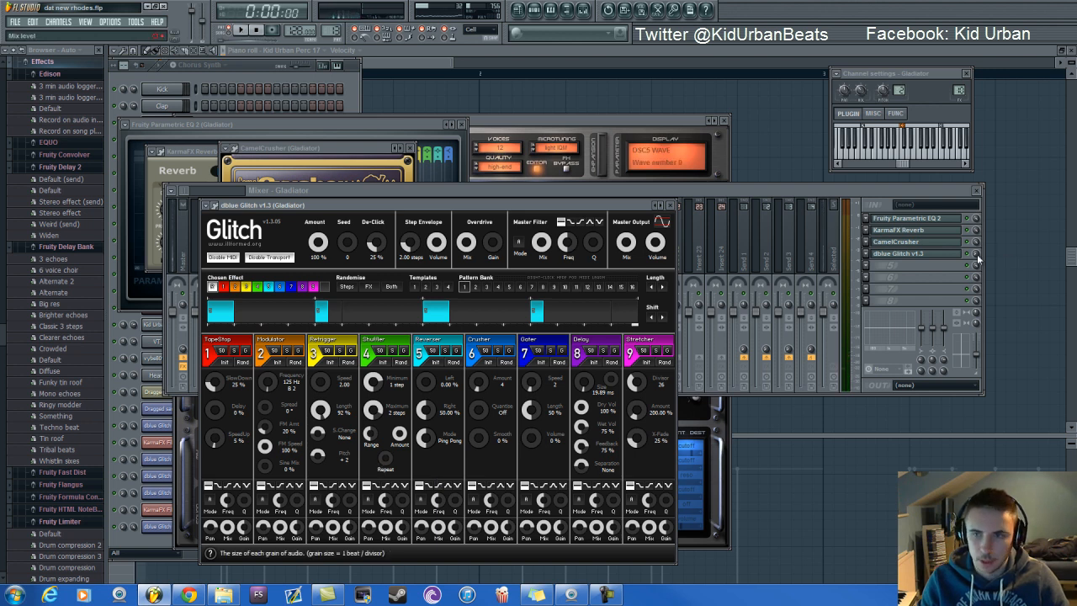
click(956, 91)
key(space)
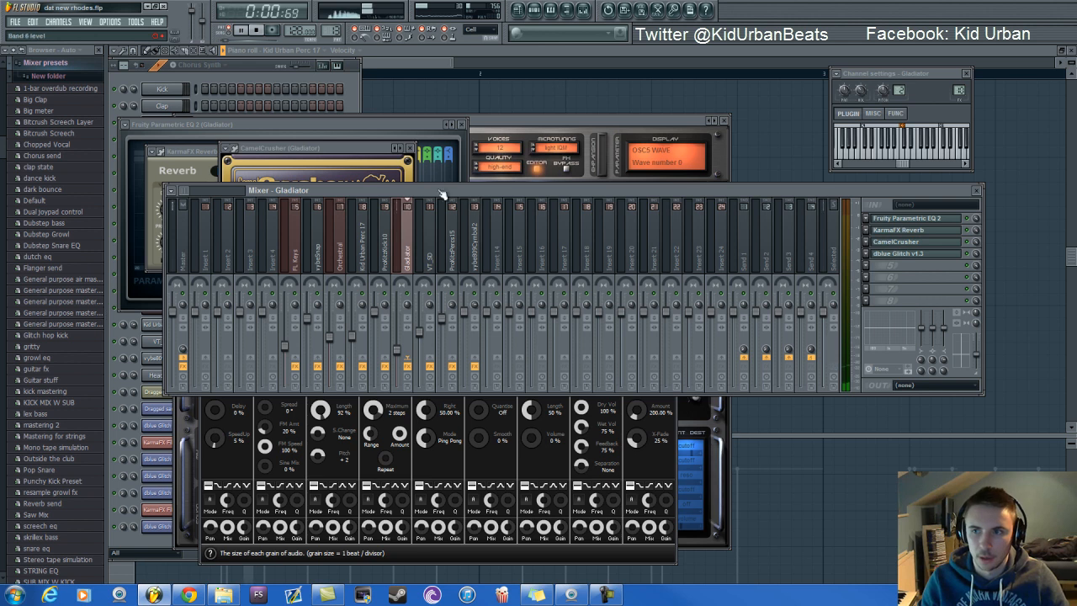
click(444, 446)
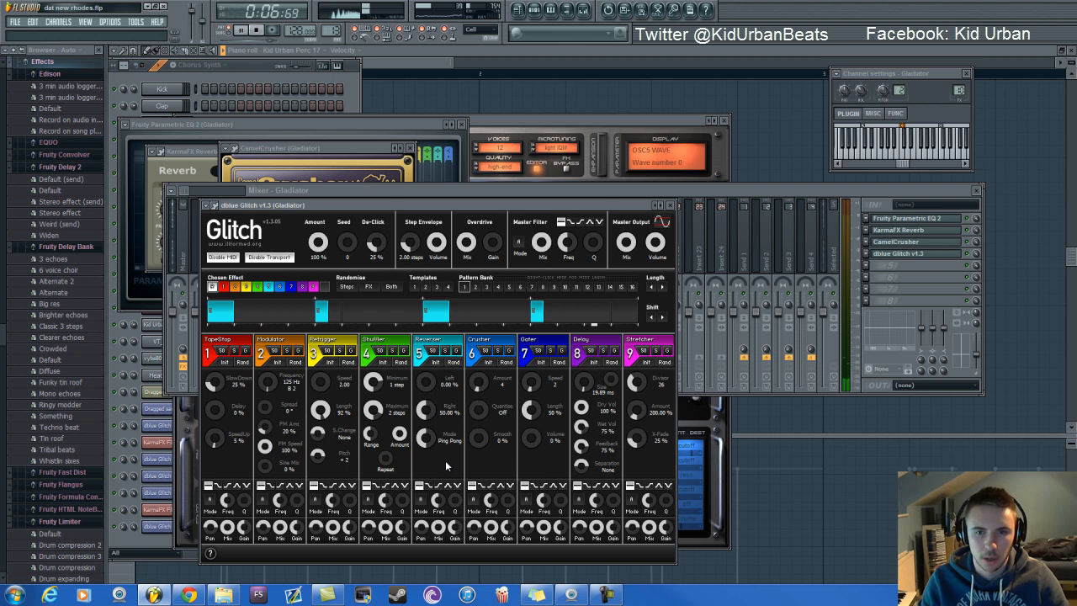
key(space)
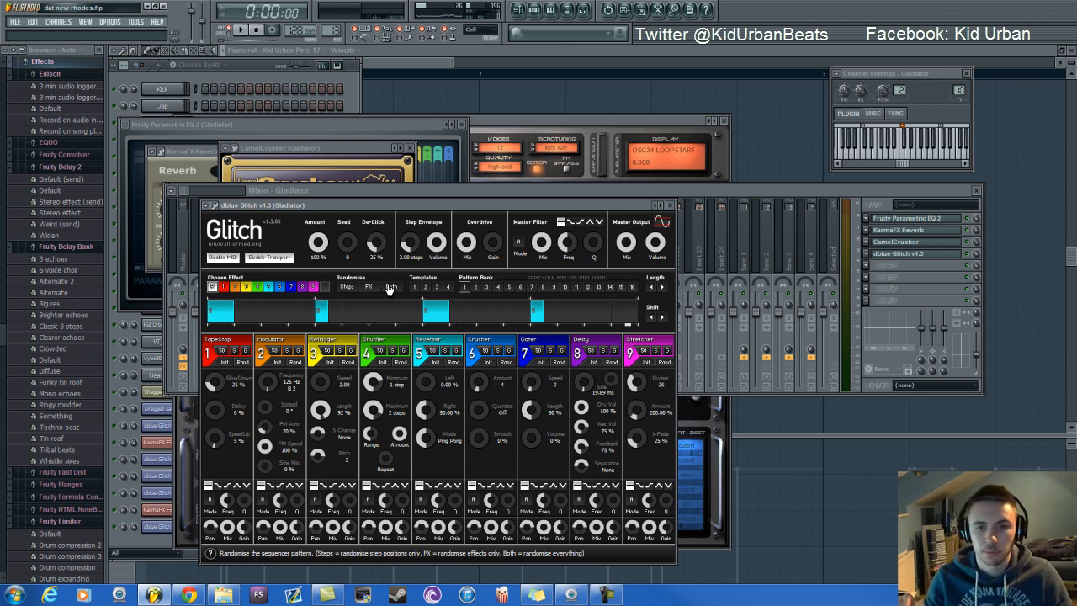
key(space)
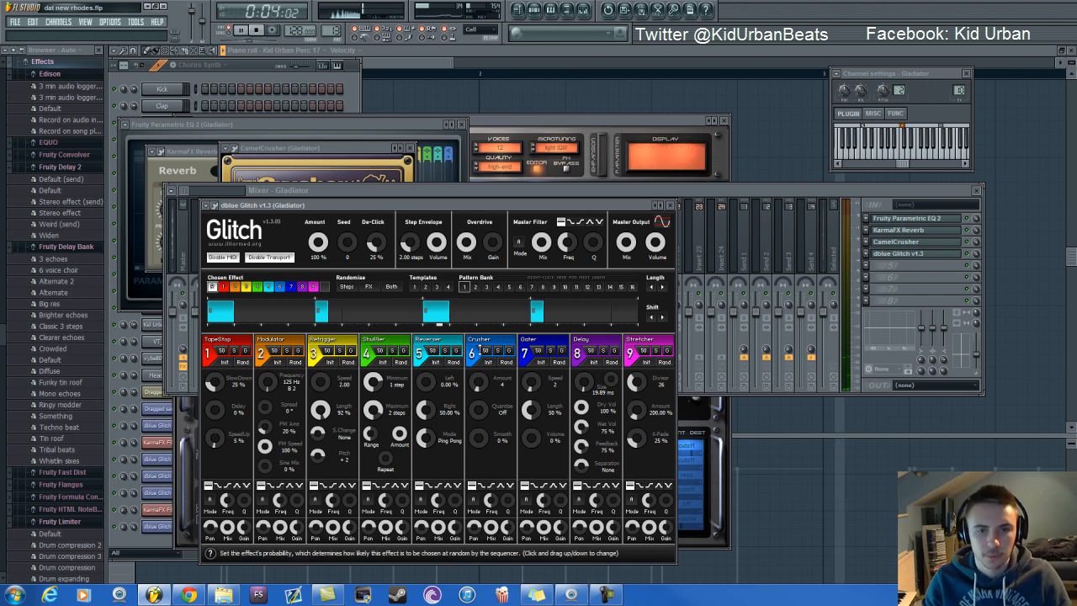
Step: Open the Gladiator notes of the Chorus Synth pattern in the piano roll and play the melody
click(979, 259)
click(256, 31)
click(258, 63)
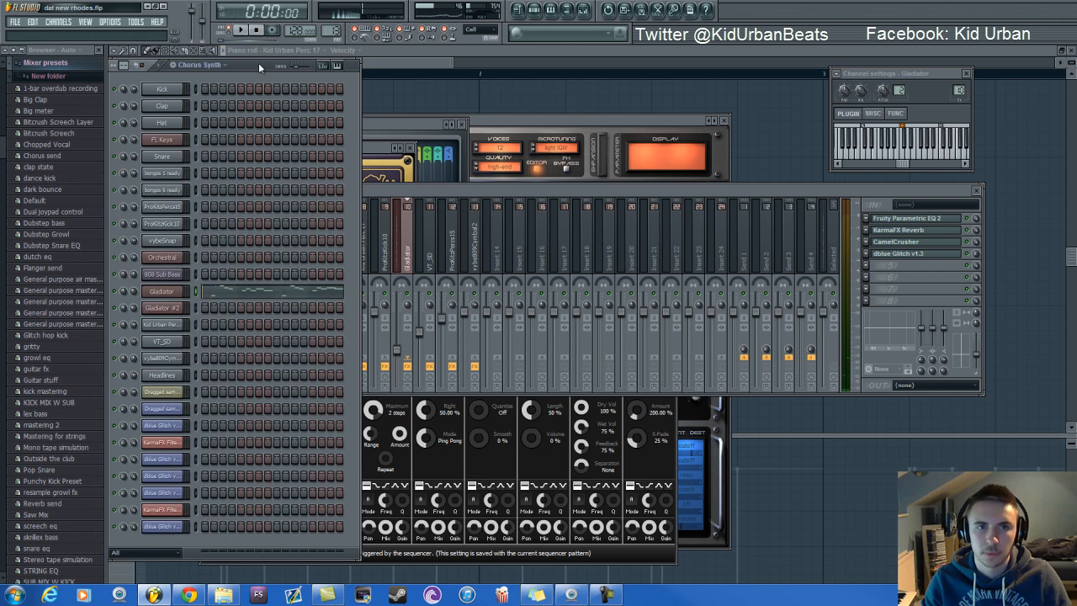
click(220, 295)
scroll(210, 259, down, 2)
key(space)
key(space)
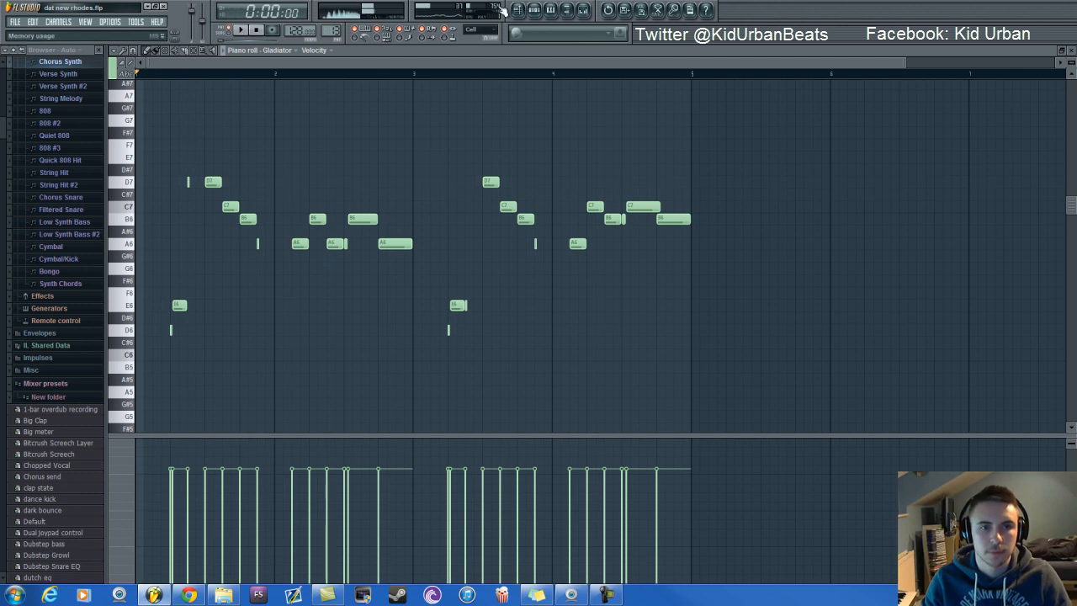
key(F6)
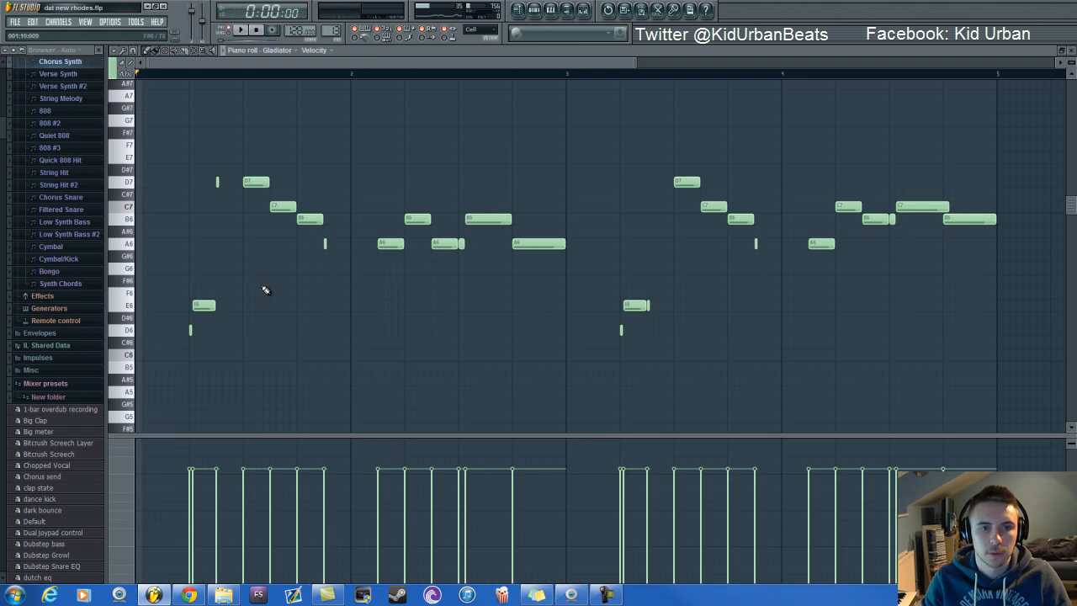
key(space)
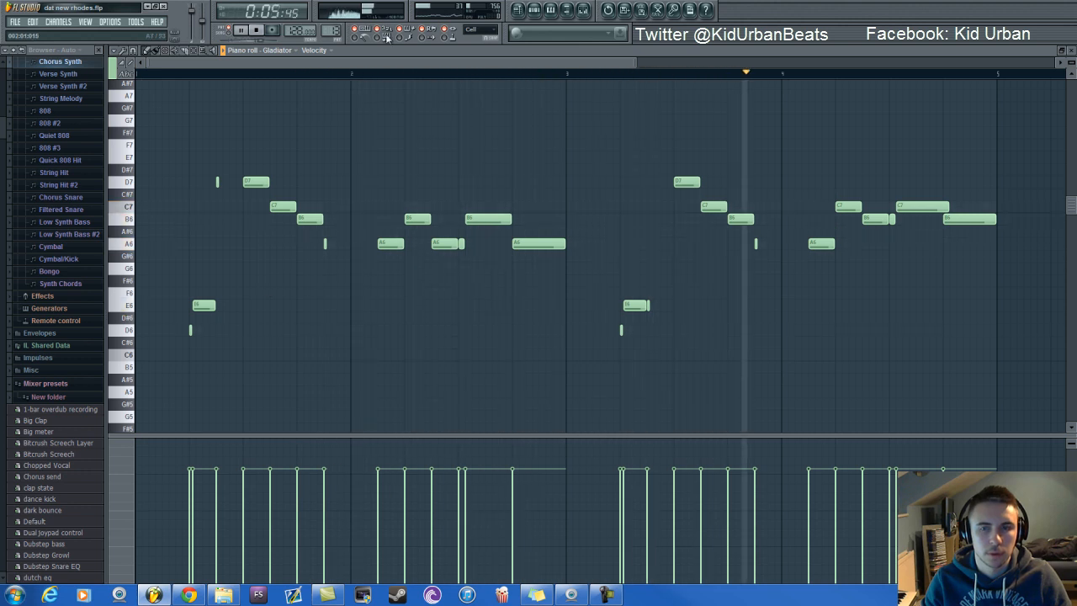
click(535, 11)
key(space)
Step: Switch to the Verse Synth pattern and show all its Gladiator notes in the piano roll
drag(336, 35, 335, 31)
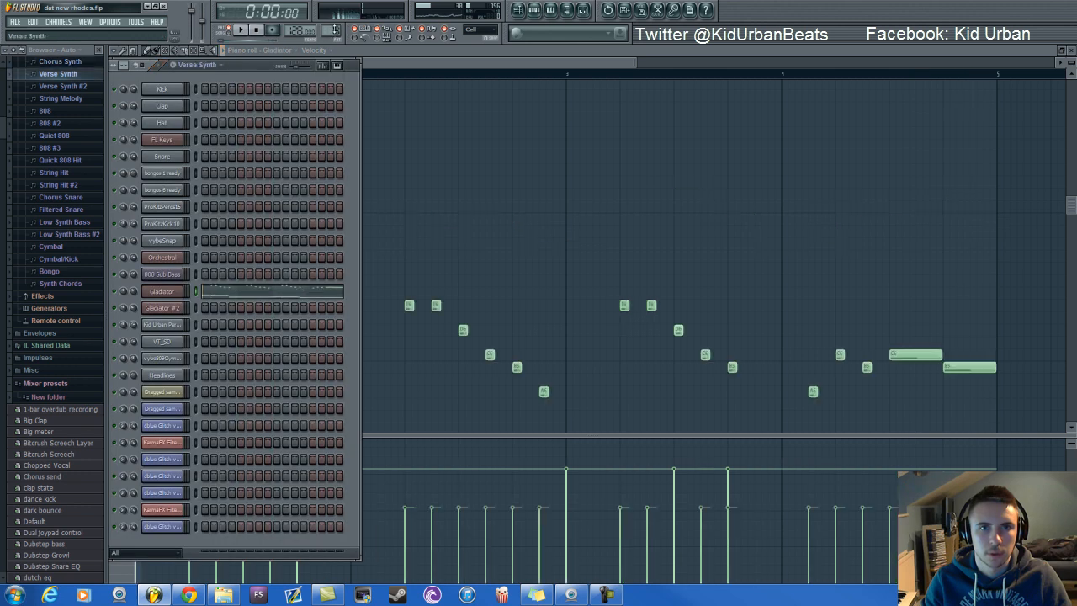
click(287, 291)
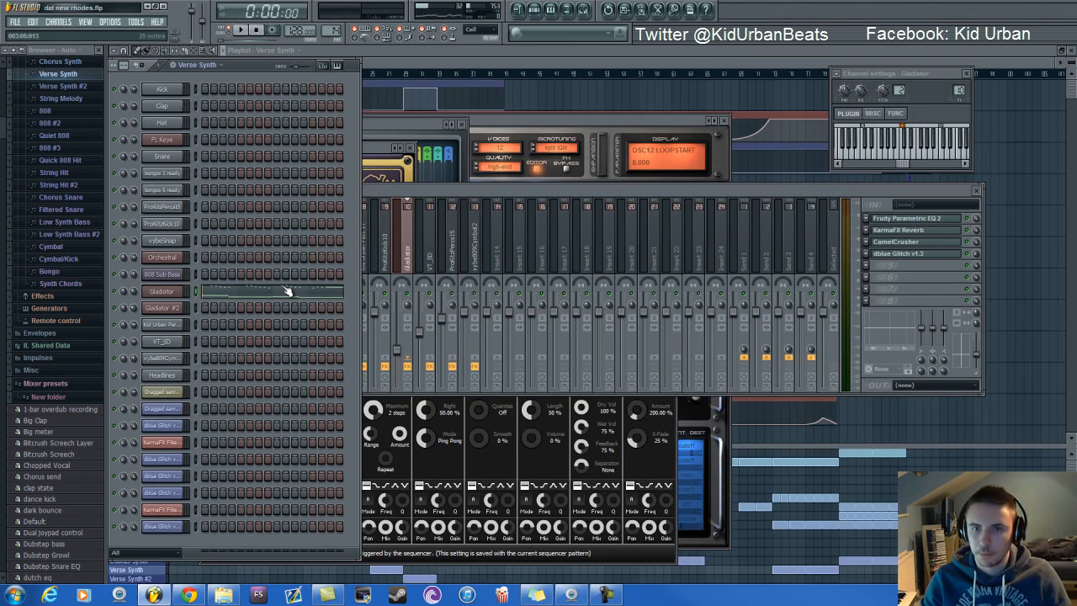
click(287, 295)
scroll(282, 279, down, 2)
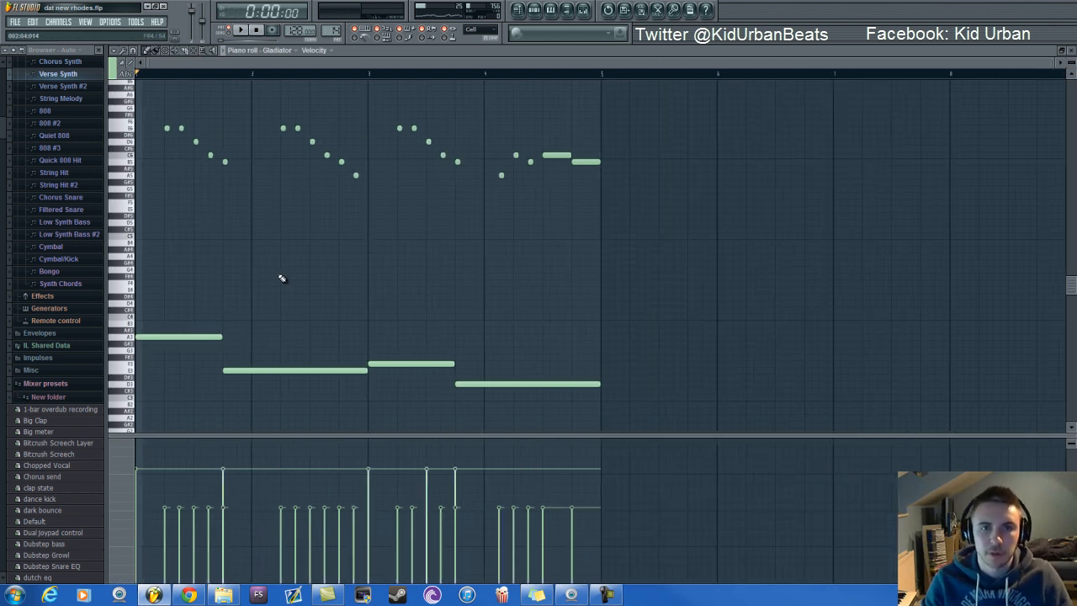
Step: Audition the pitches of the long Gladiator bass notes and play the Verse Synth pattern
click(128, 338)
click(129, 372)
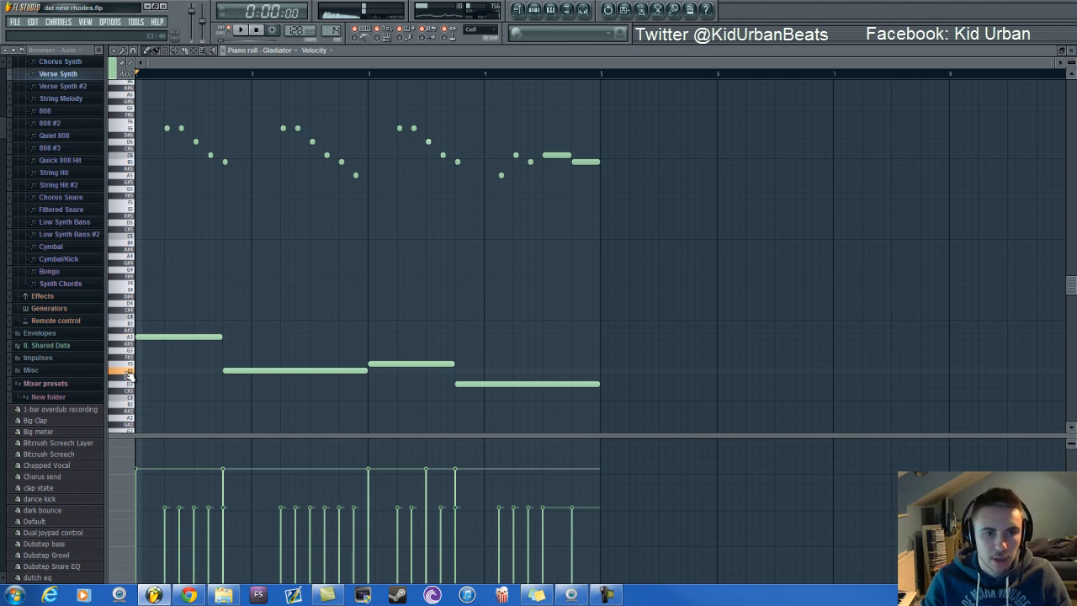
click(130, 384)
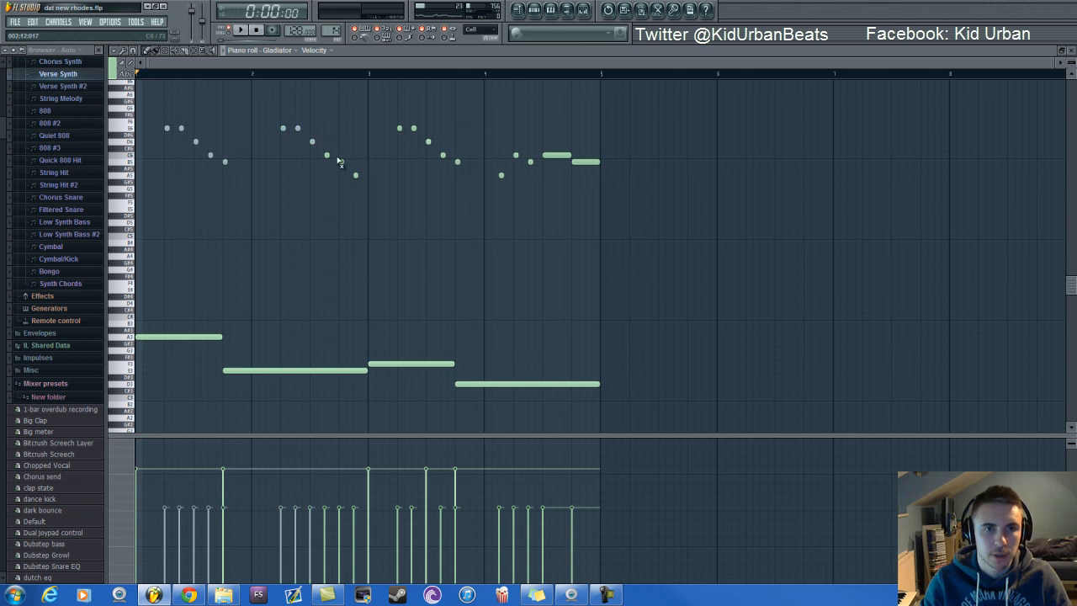
key(space)
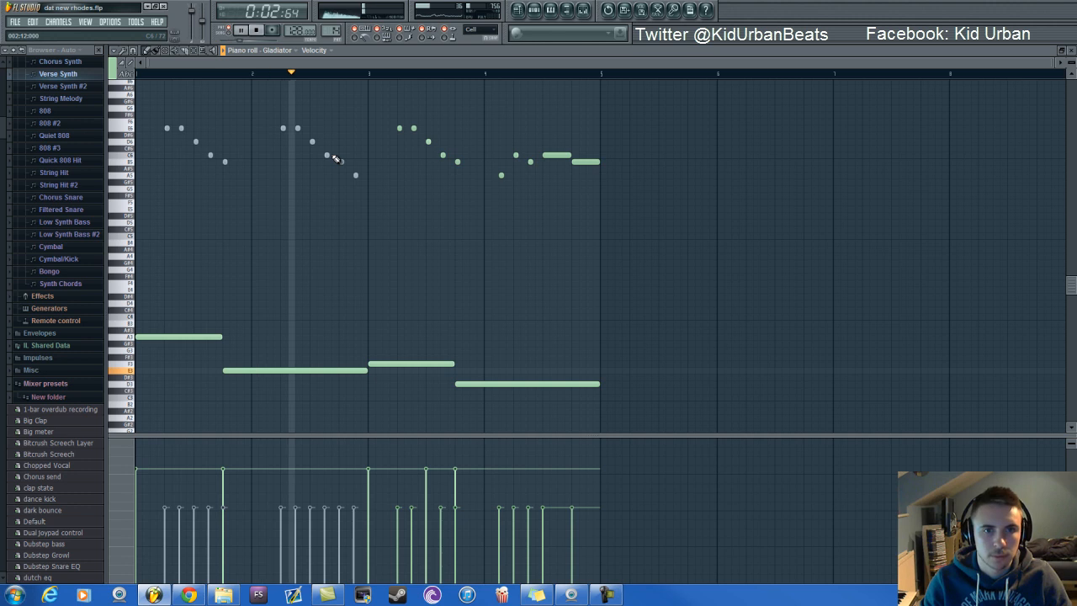
key(space)
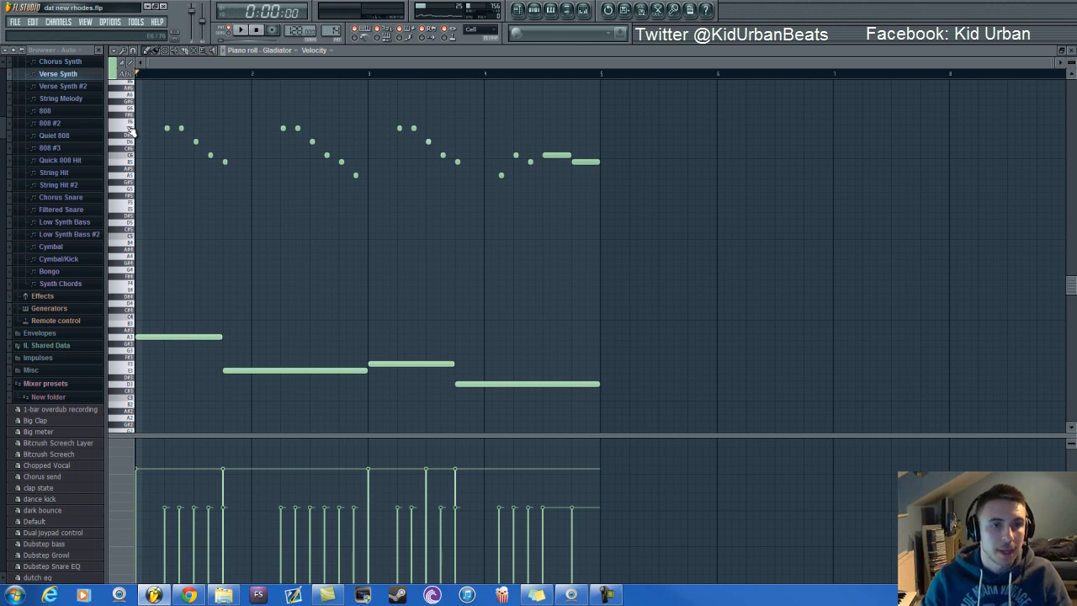
Step: Audition the descending verse melody pitches E6, D6, C6 and B5, and play the Verse Synth pattern again
click(130, 128)
click(129, 128)
click(132, 141)
click(132, 155)
click(133, 163)
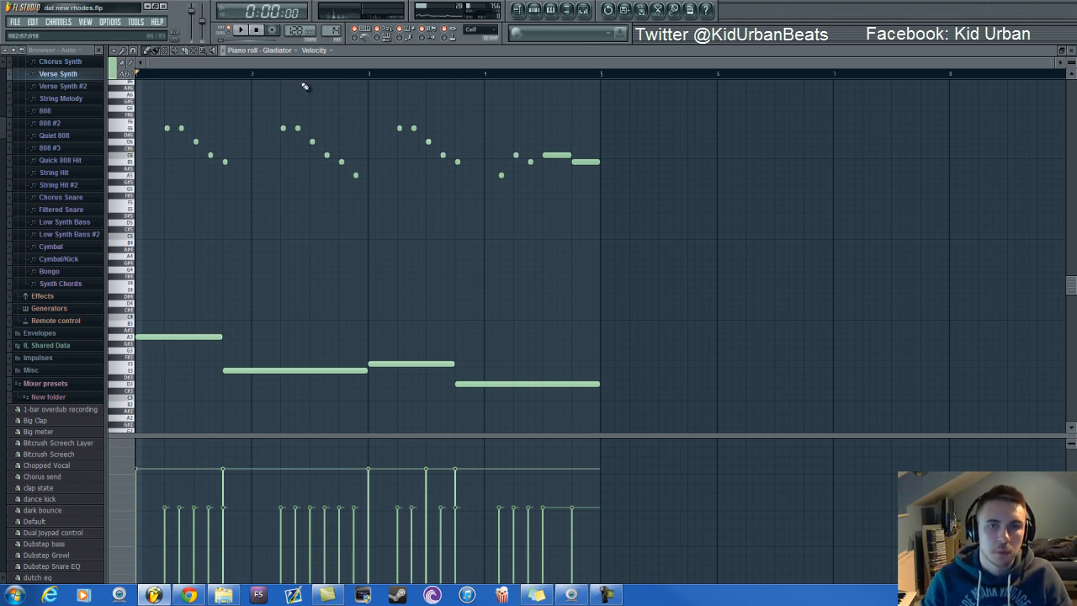
key(space)
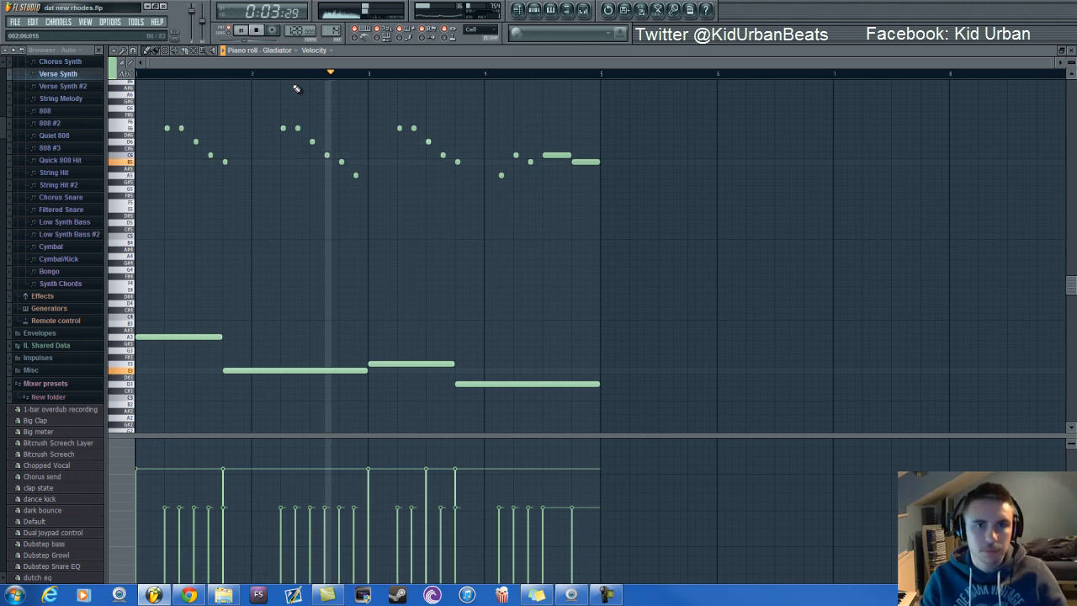
click(534, 11)
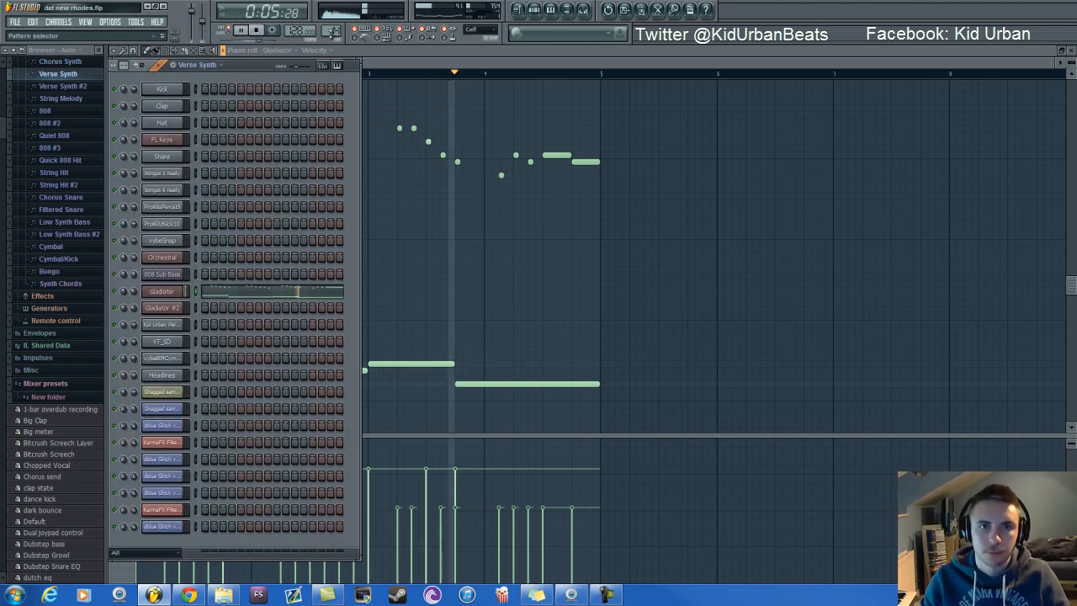
key(space)
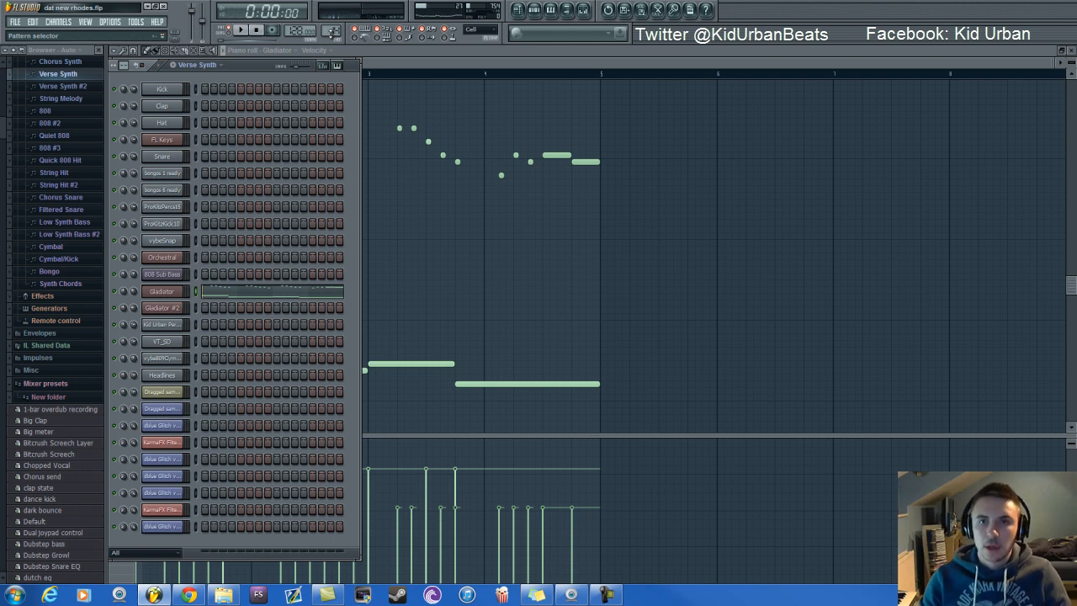
Step: Locate the verse synth clips in the playlist and compare the Gladiator notes of Verse Synth and Verse Synth #2
click(518, 10)
scroll(373, 547, down, 2)
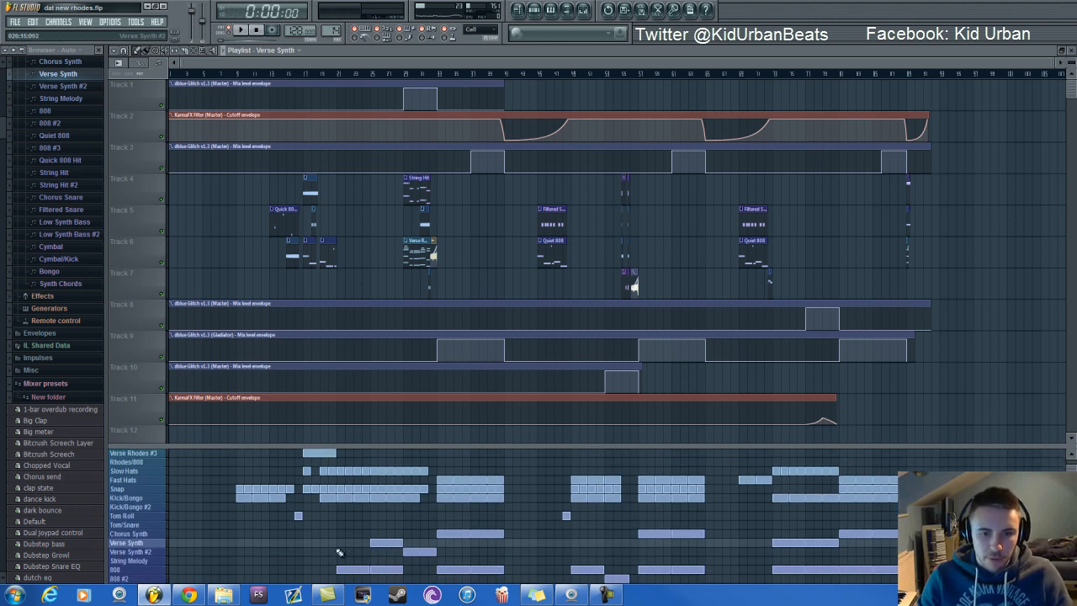
scroll(362, 548, up, 1)
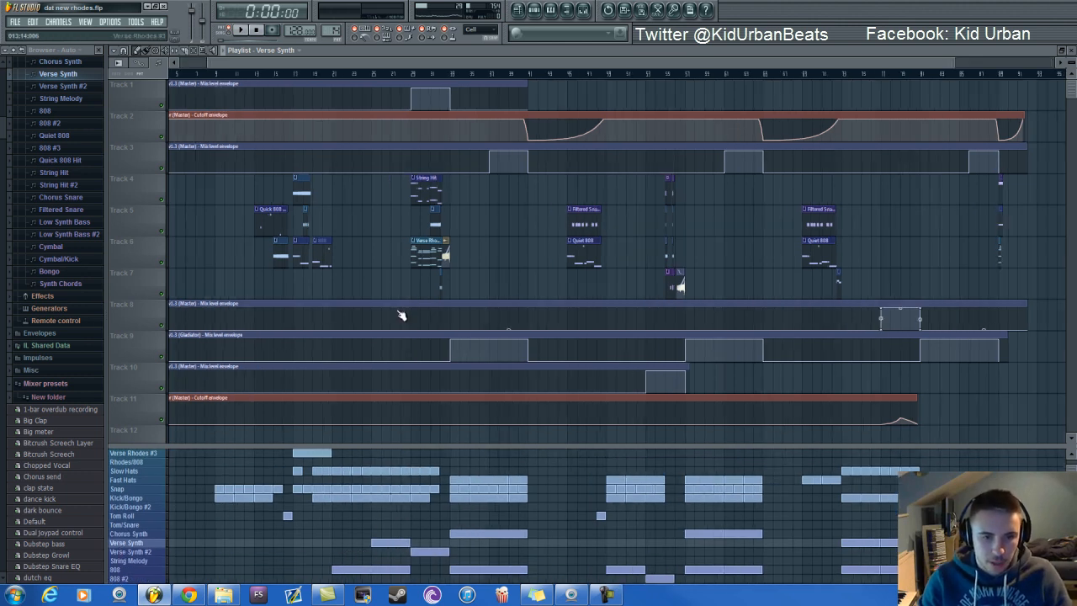
click(533, 10)
scroll(334, 31, up, 1)
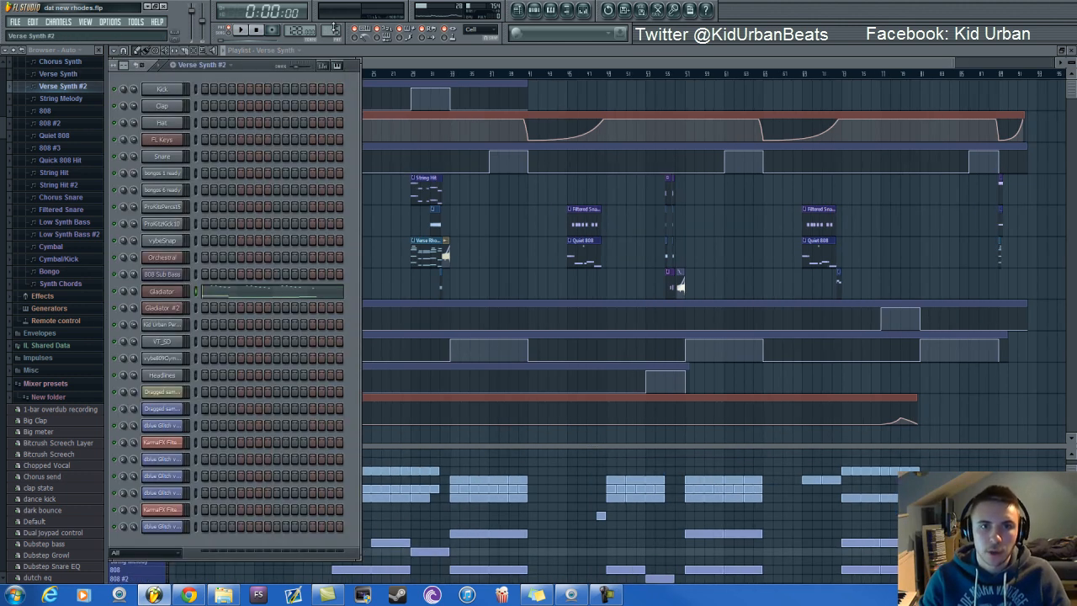
click(328, 300)
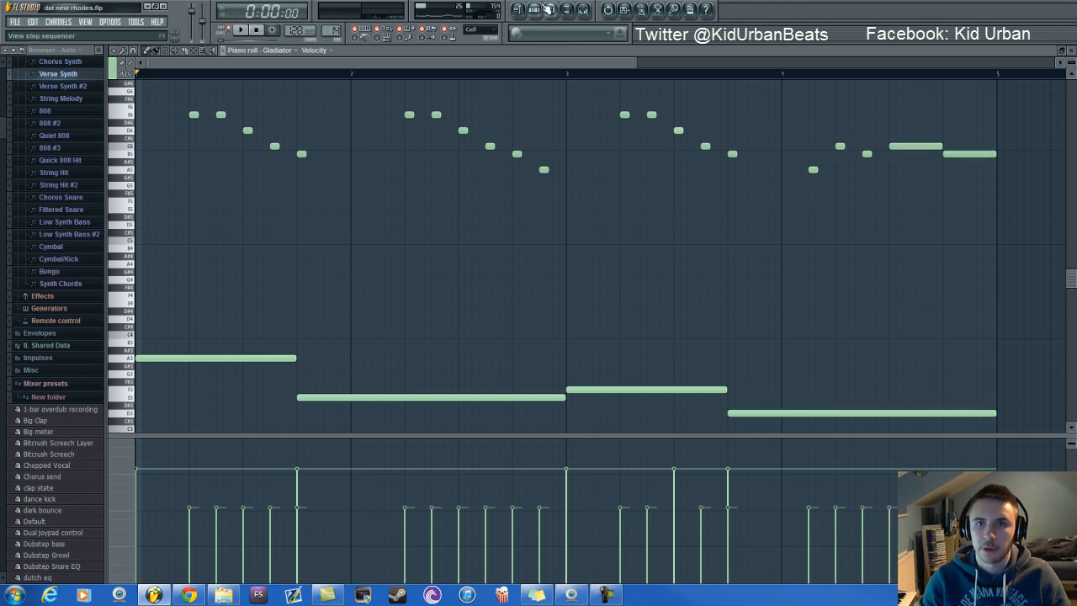
Step: Show the String Melody pattern in the step sequencer and play its Orchestral part
key(F6)
drag(327, 34, 328, 24)
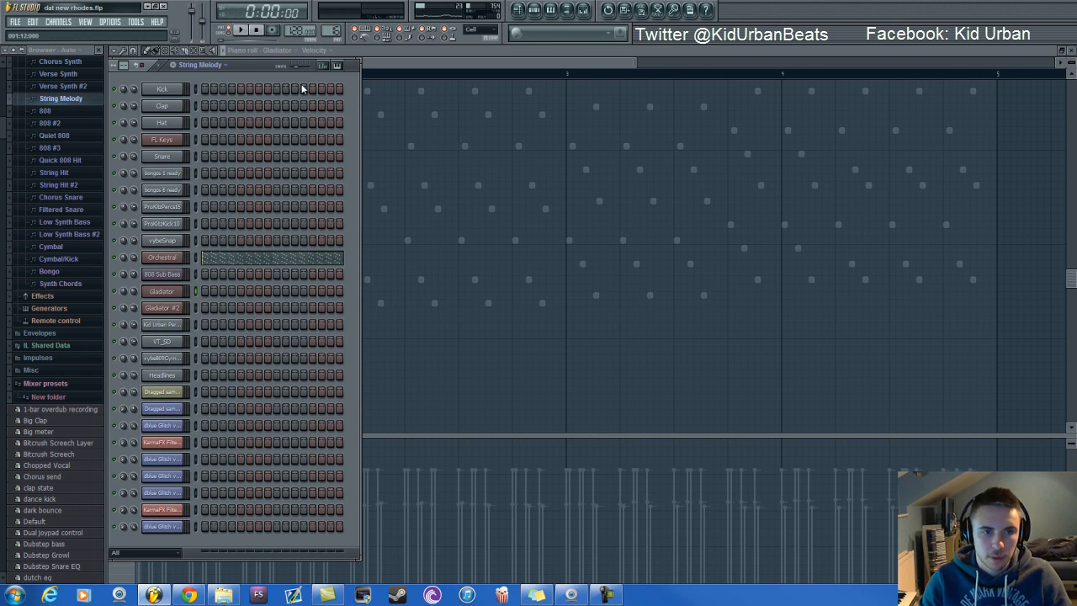
key(space)
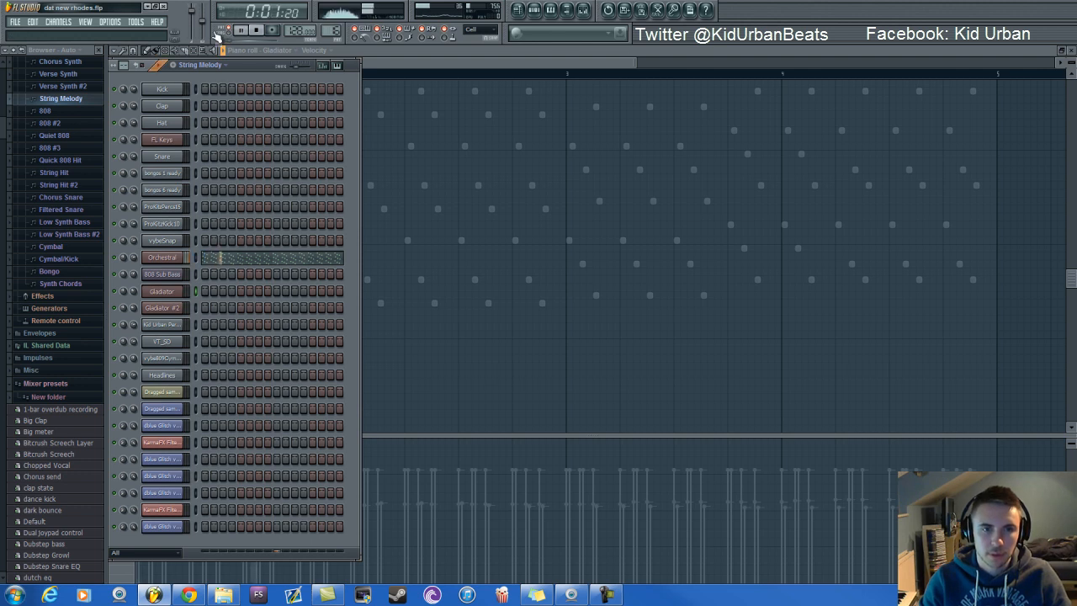
key(space)
Step: Switch to the 808 pattern, view the 808 Sub Bass notes and place its 3x Osc channel settings beside the step sequencer
drag(330, 31, 330, 25)
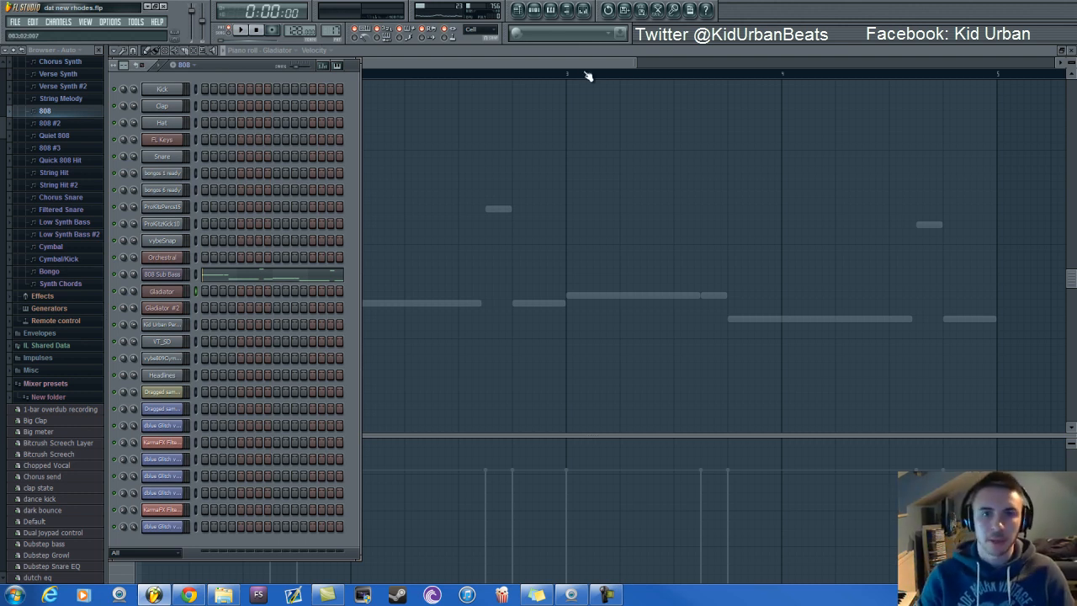
click(236, 282)
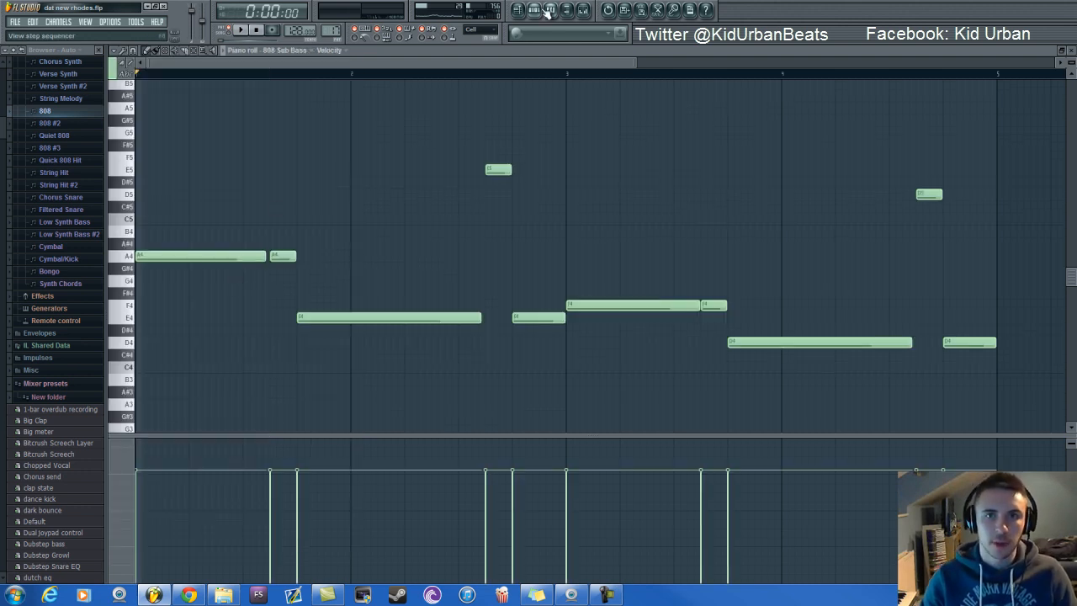
key(F6)
click(164, 274)
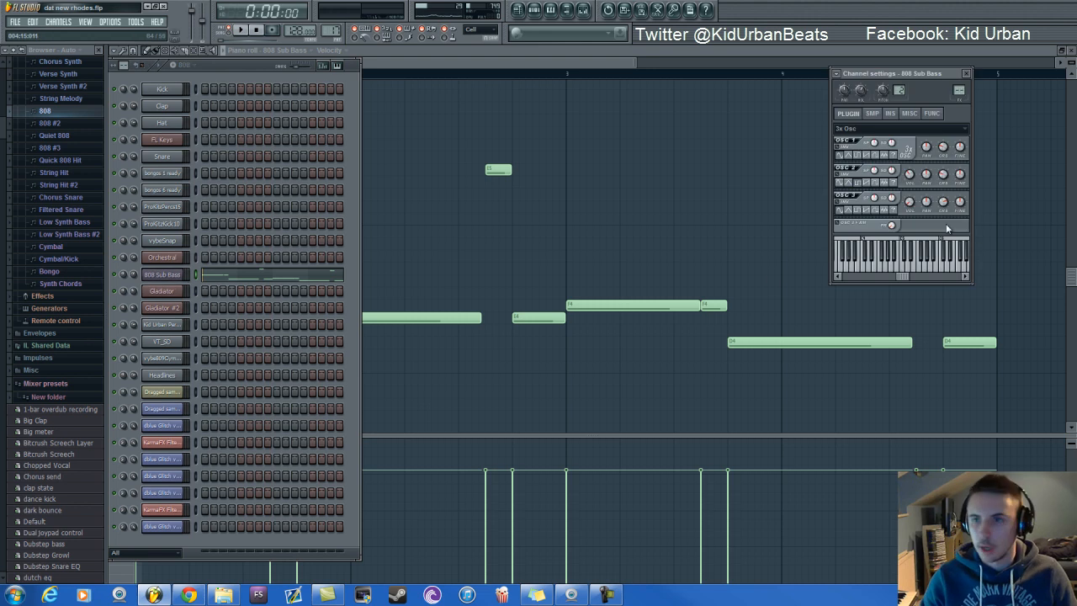
drag(914, 74, 435, 89)
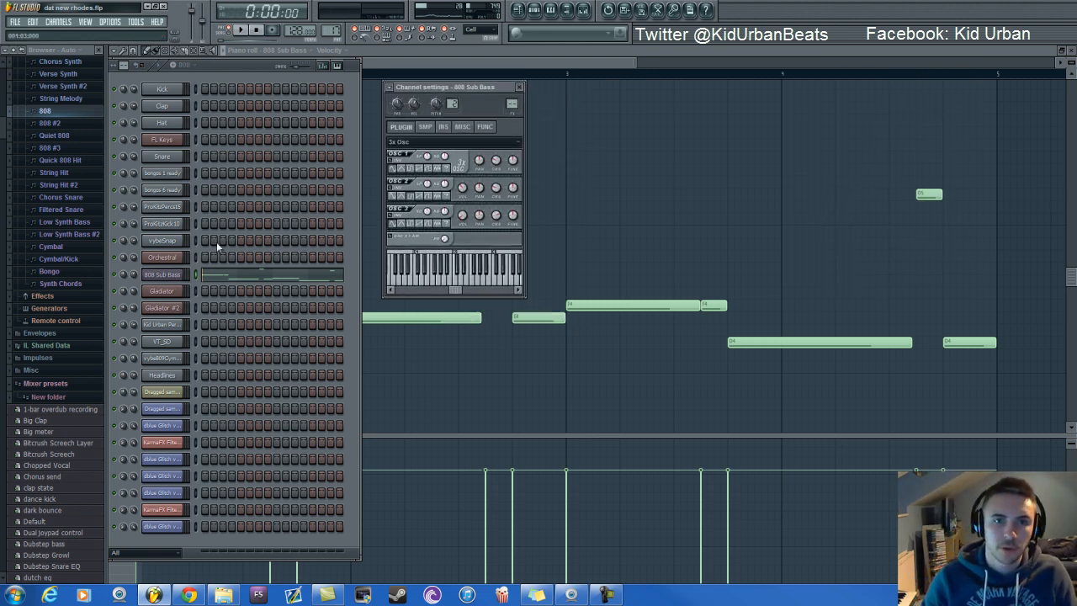
Step: Show where 3x Osc is found among the generators that can be inserted as a channel
right_click(160, 280)
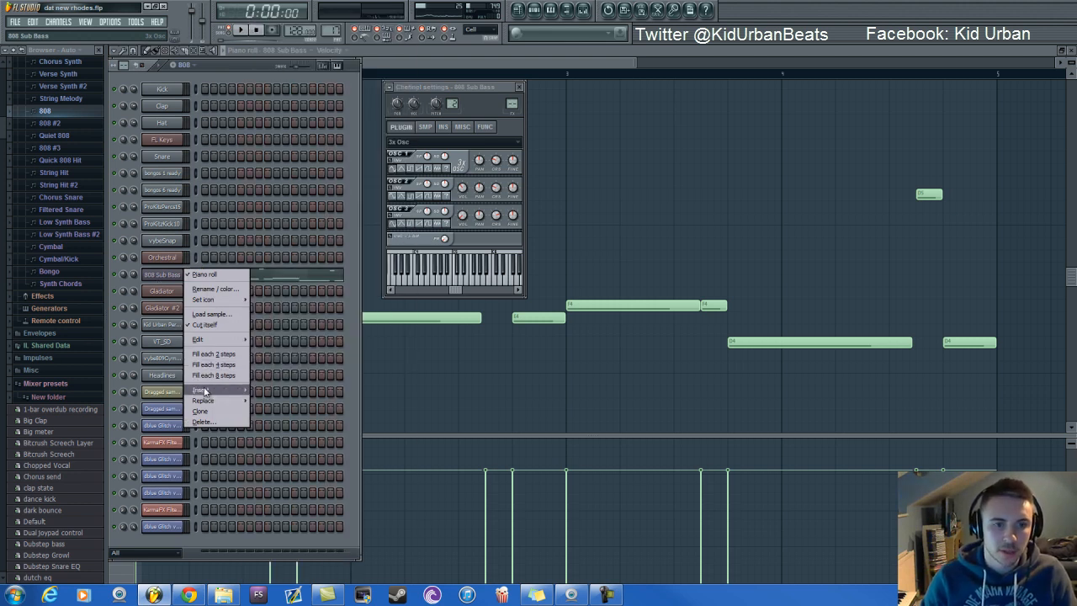
mouse_move(205, 391)
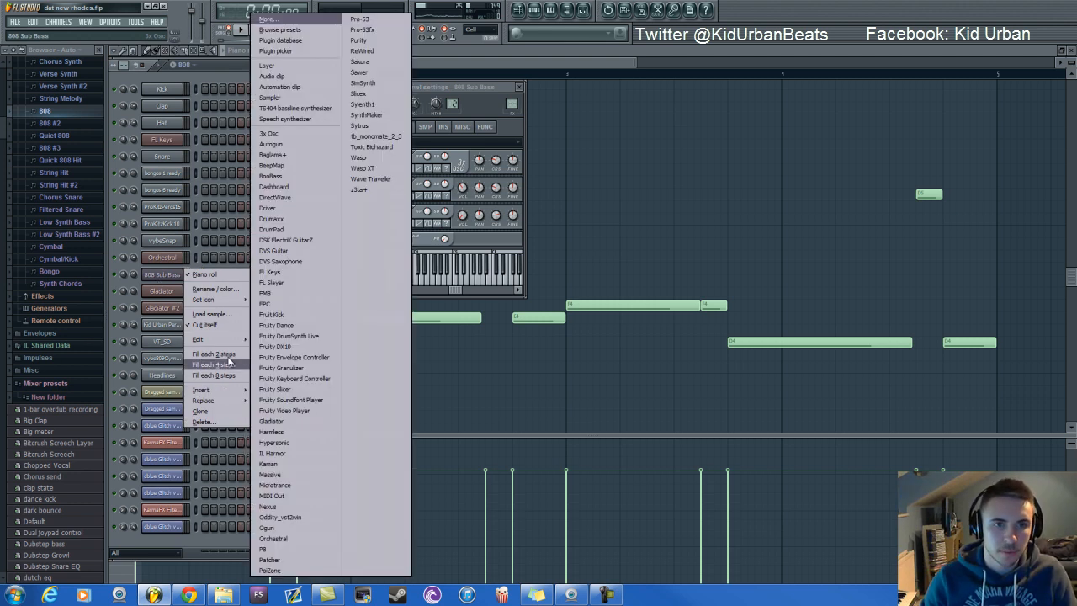
click(286, 134)
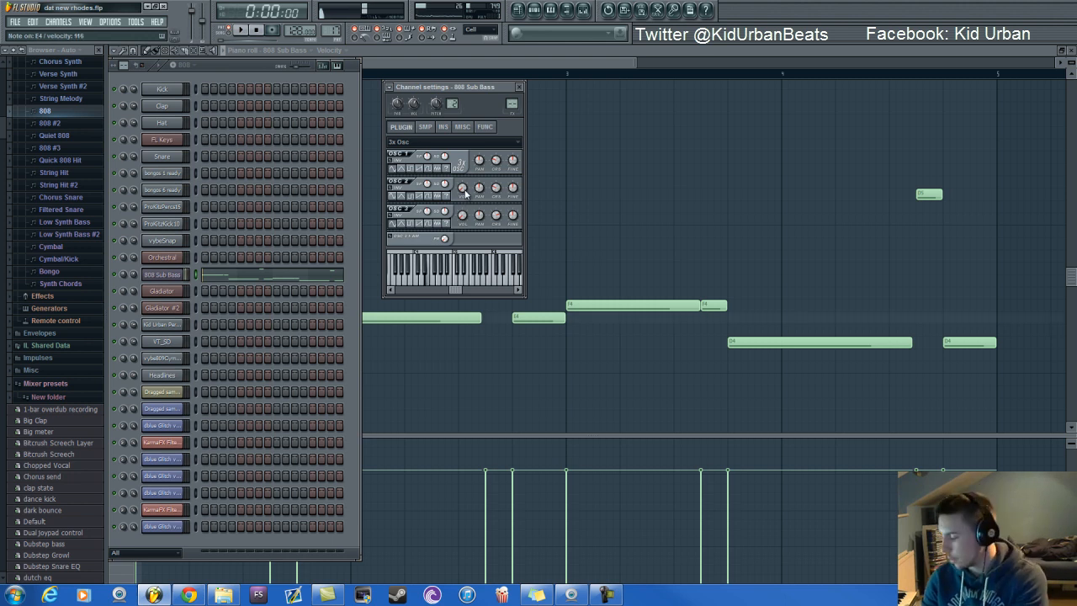
Step: Play the 808 pattern twice to hear the 3x Osc sub bass
click(242, 31)
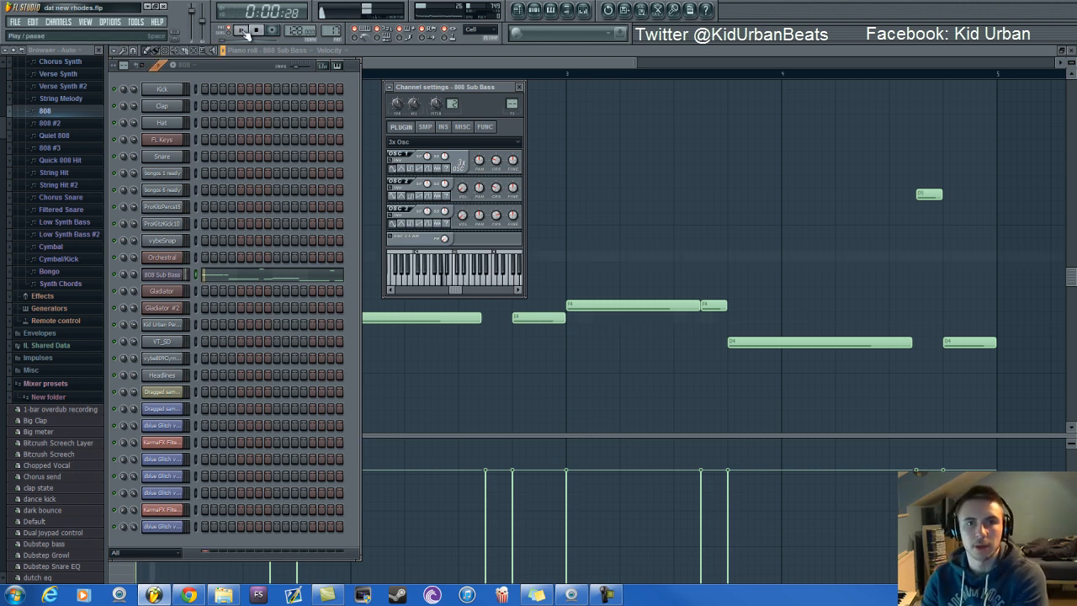
click(258, 31)
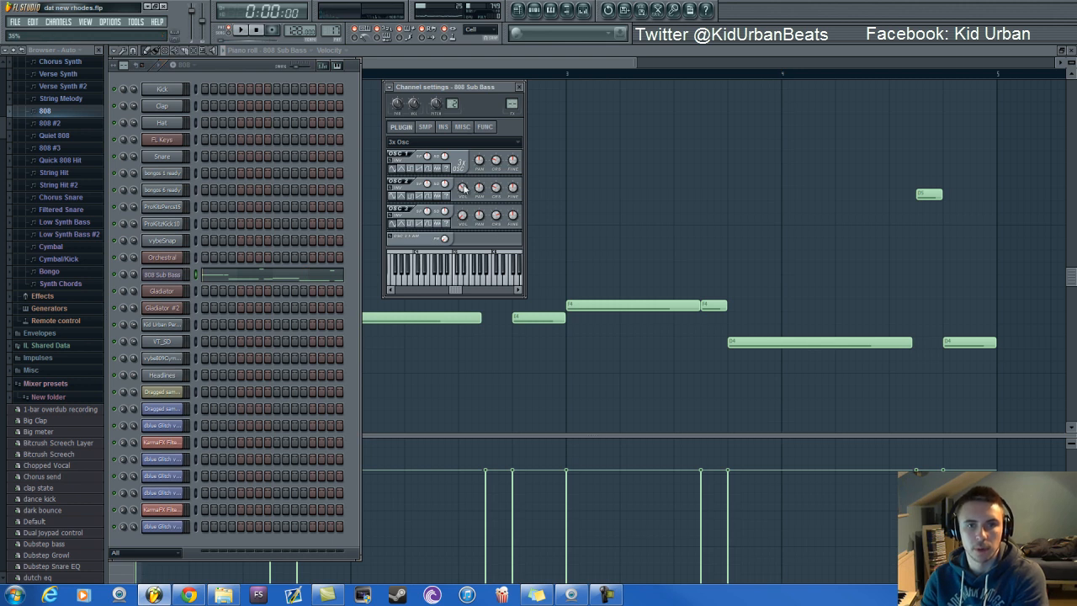
click(241, 31)
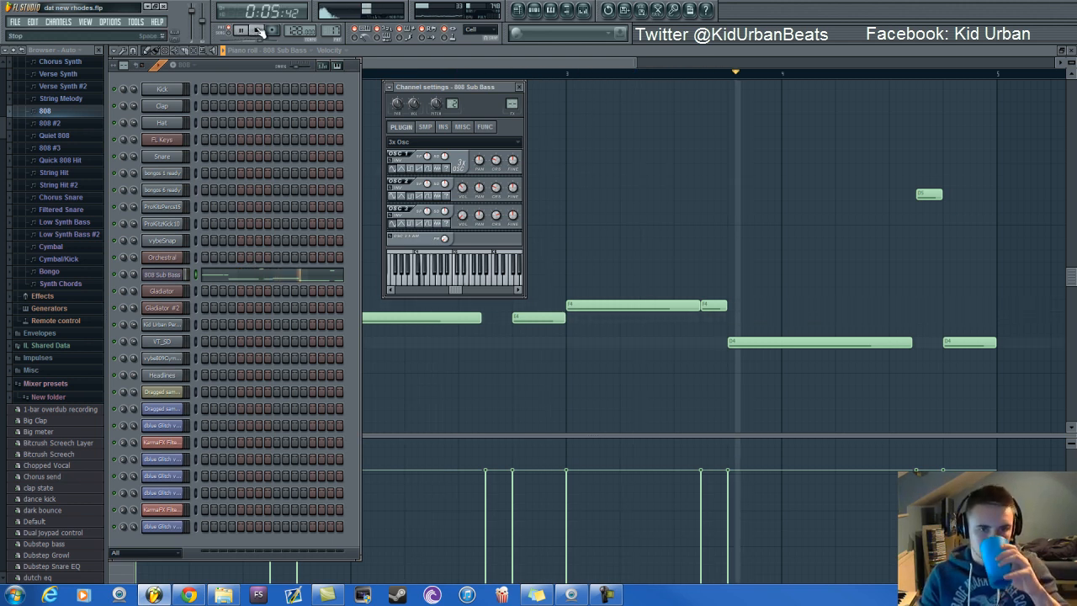
click(260, 31)
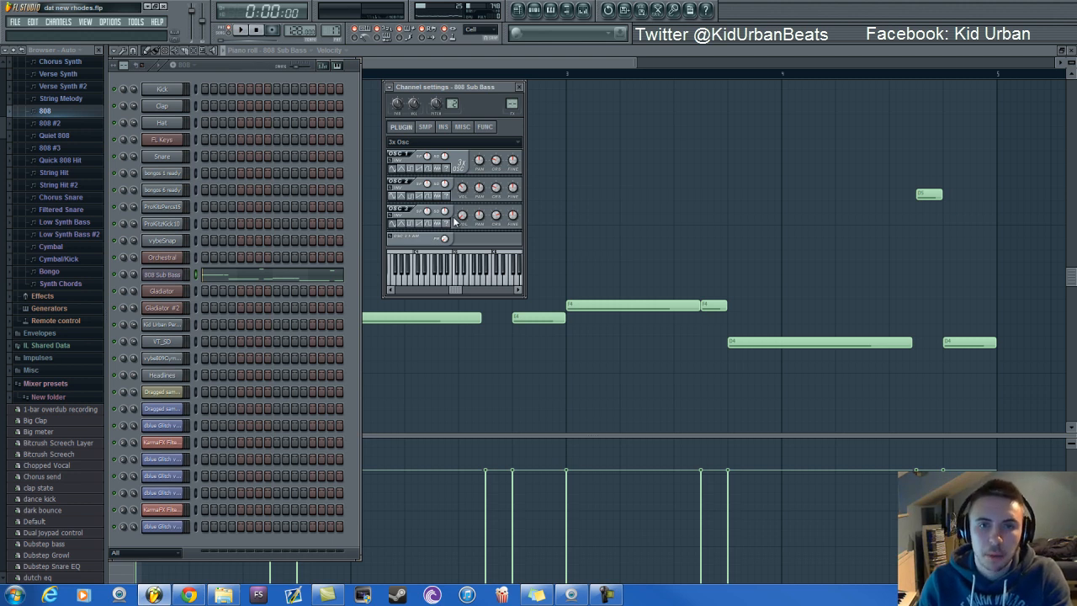
Step: View the mixer and bring the 808 Sub Bass channel settings and the step sequencer back to the front
click(583, 9)
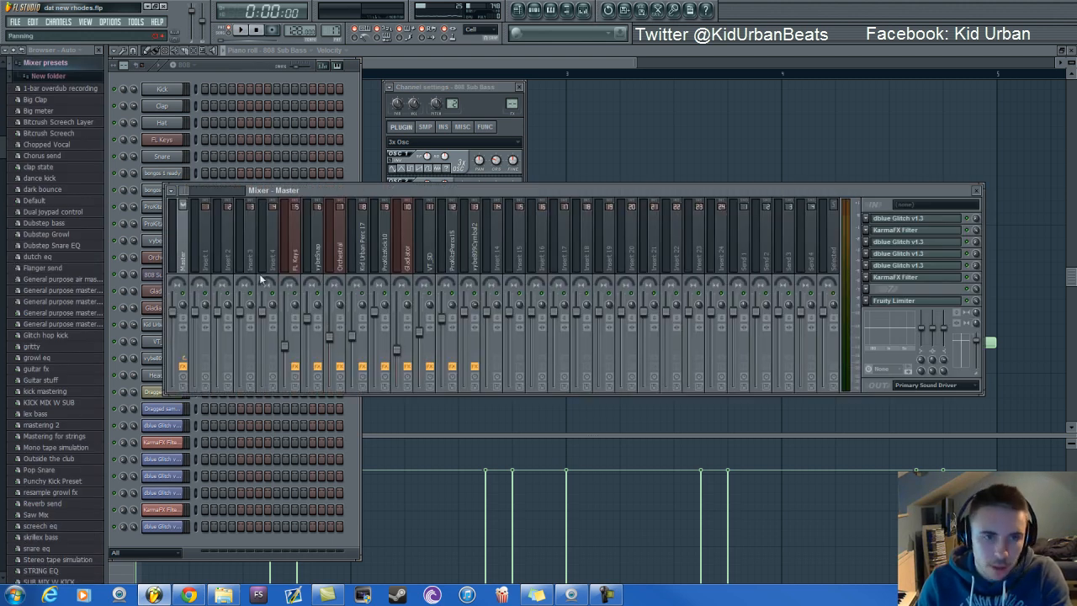
click(257, 65)
click(179, 275)
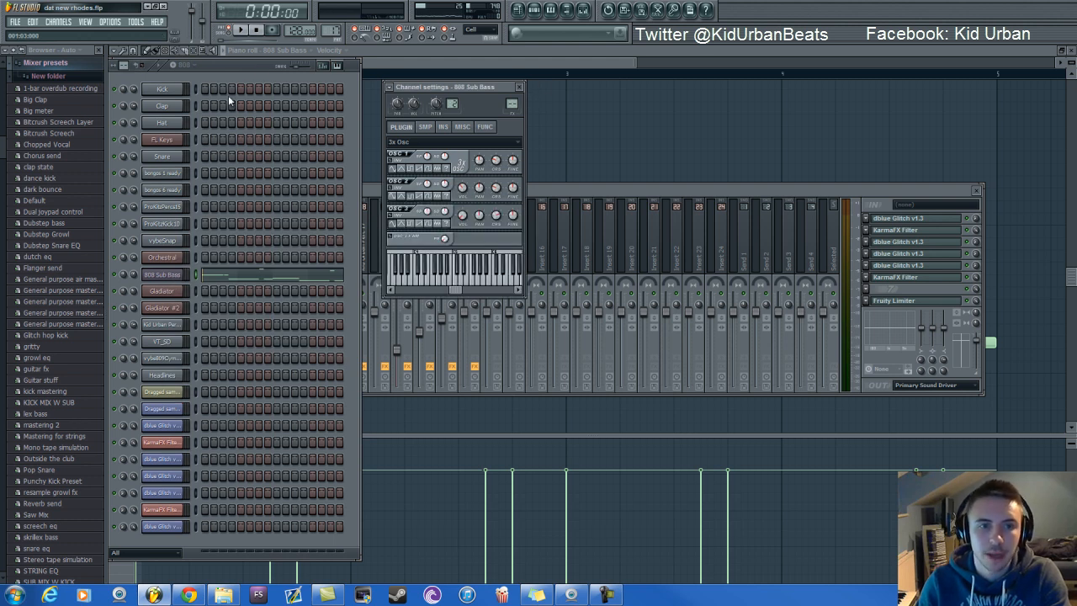
click(253, 72)
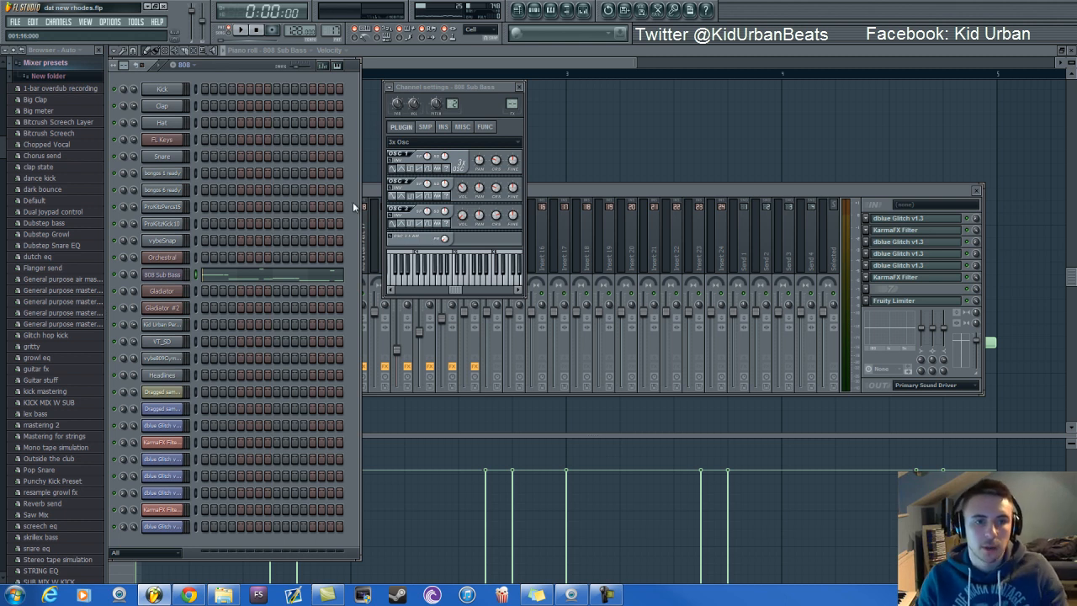
Step: Play and stop the 808 pattern briefly, and open its 808 Sub Bass notes in the piano roll
key(space)
key(space)
click(291, 273)
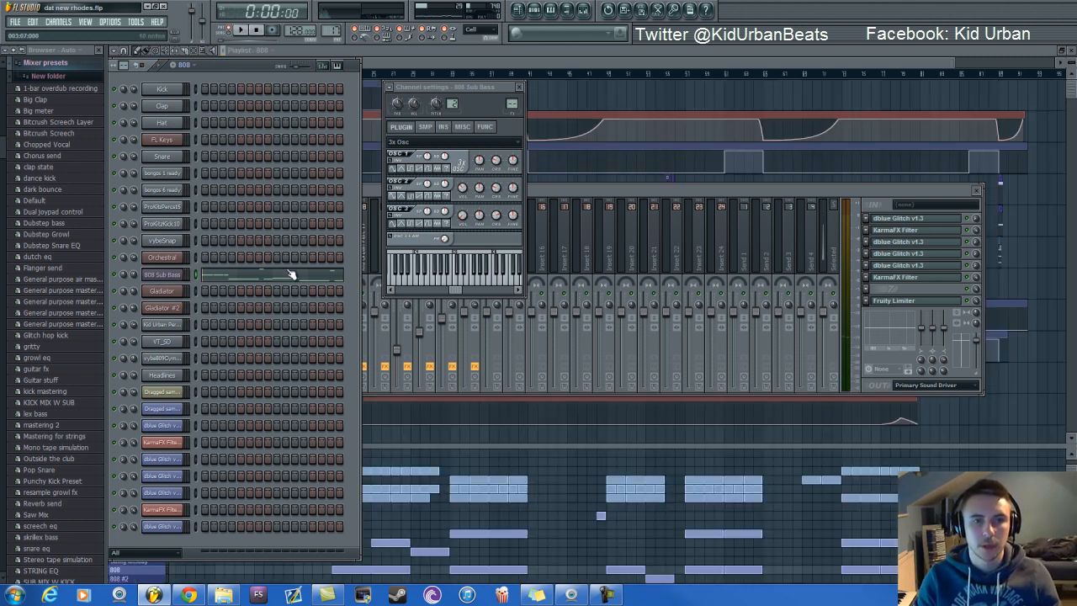
click(291, 275)
scroll(184, 320, down, 2)
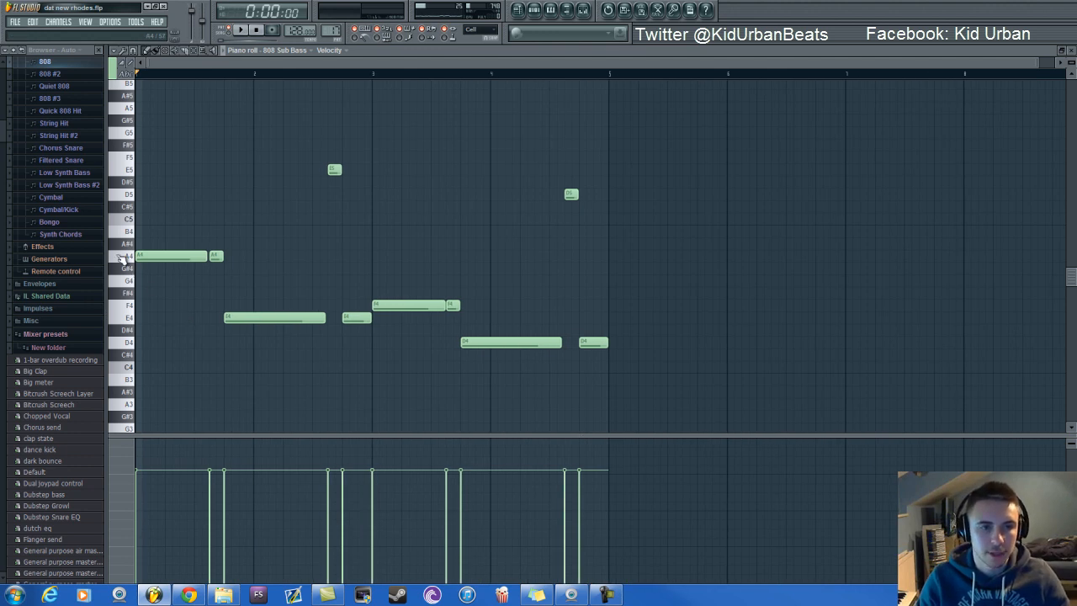
Step: Sound the A4, E4 and D4 keys to demonstrate the root notes of the 808 bass line
click(125, 257)
click(120, 318)
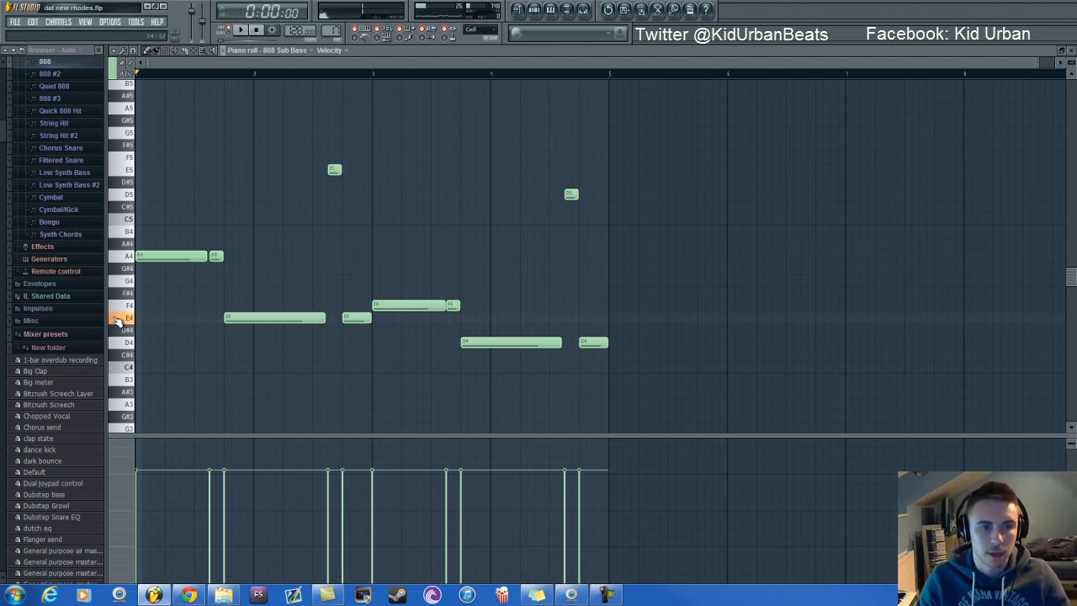
click(128, 342)
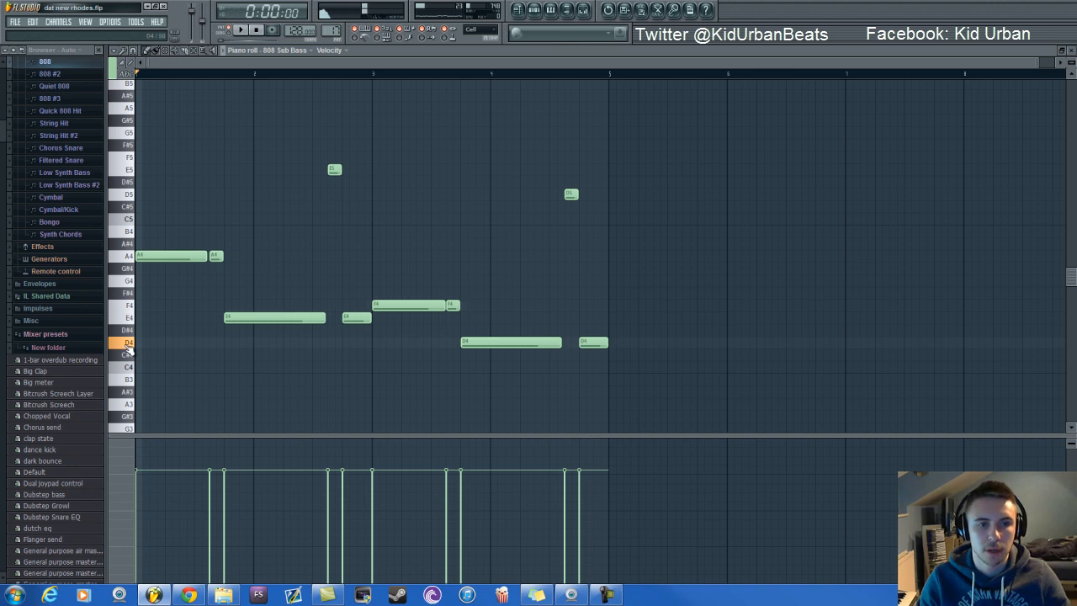
scroll(396, 351, down, 2)
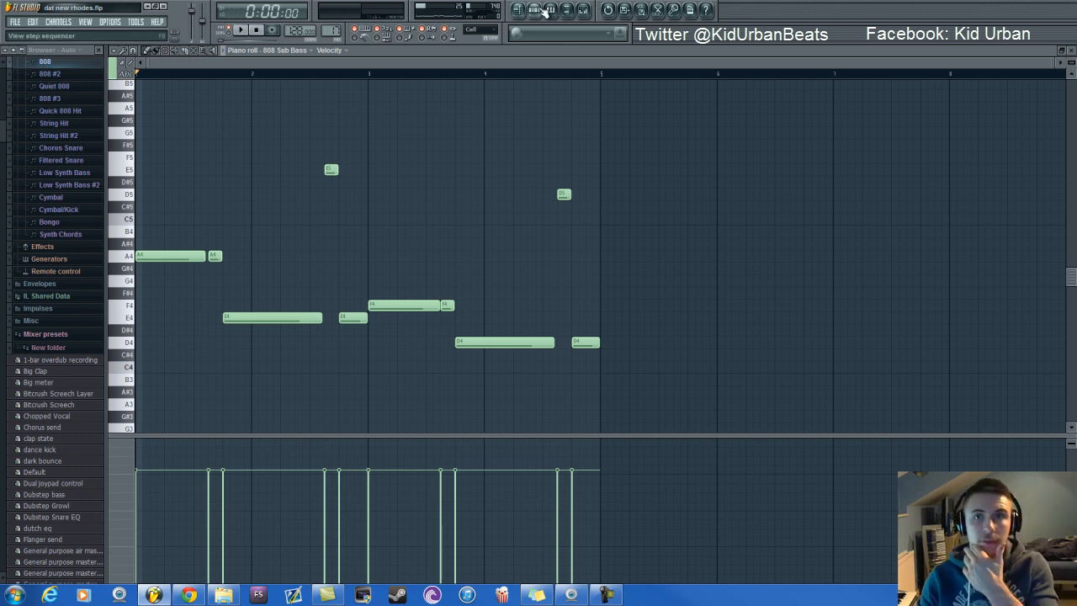
Step: Examine the short and high notes in the 808 bass line and play the pattern from the start twice
key(space)
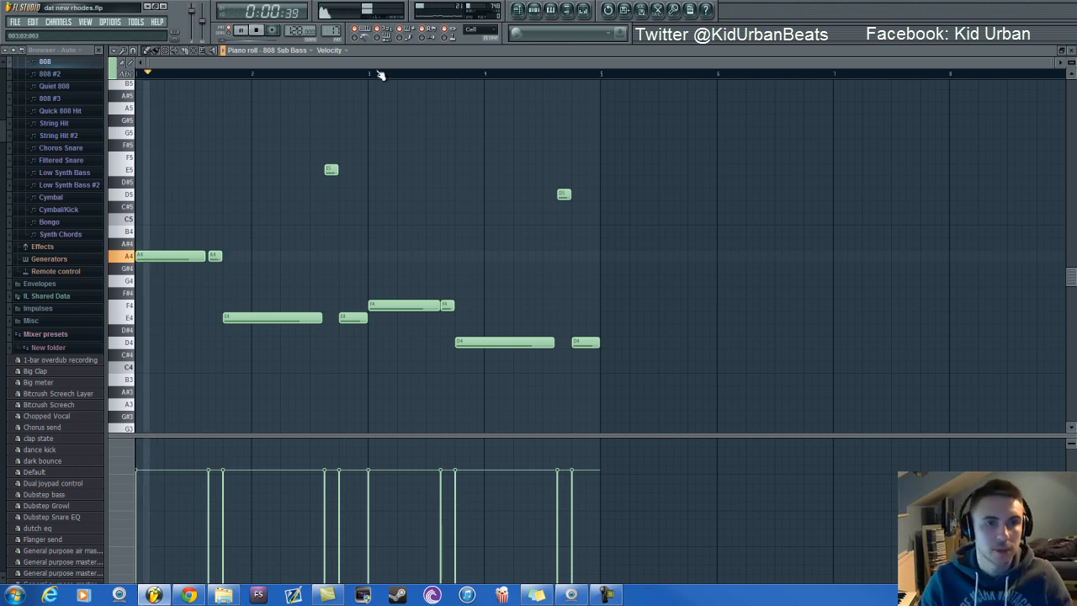
key(space)
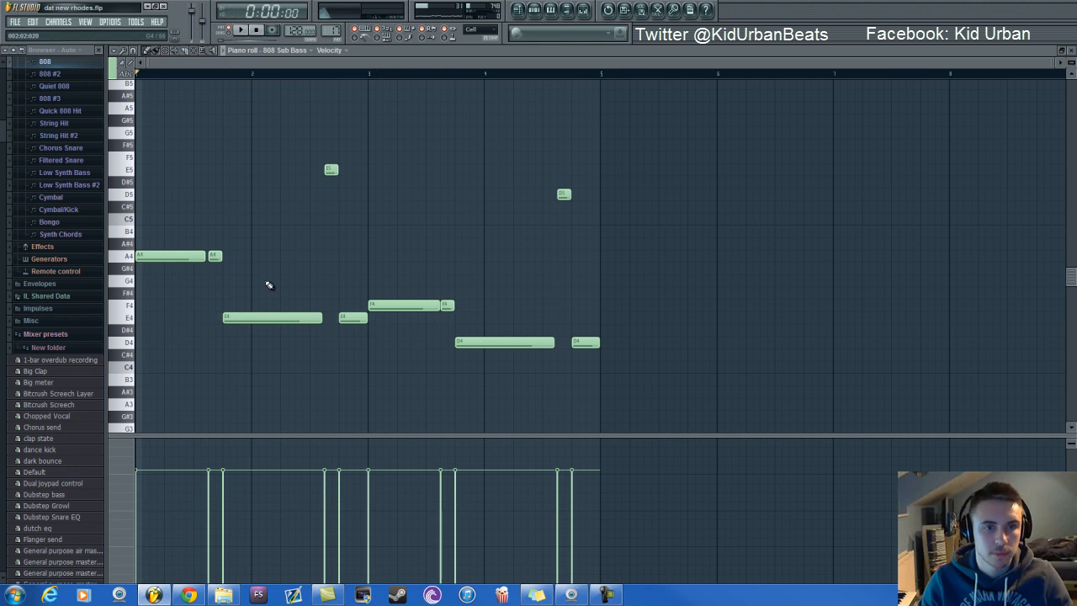
scroll(248, 277, up, 2)
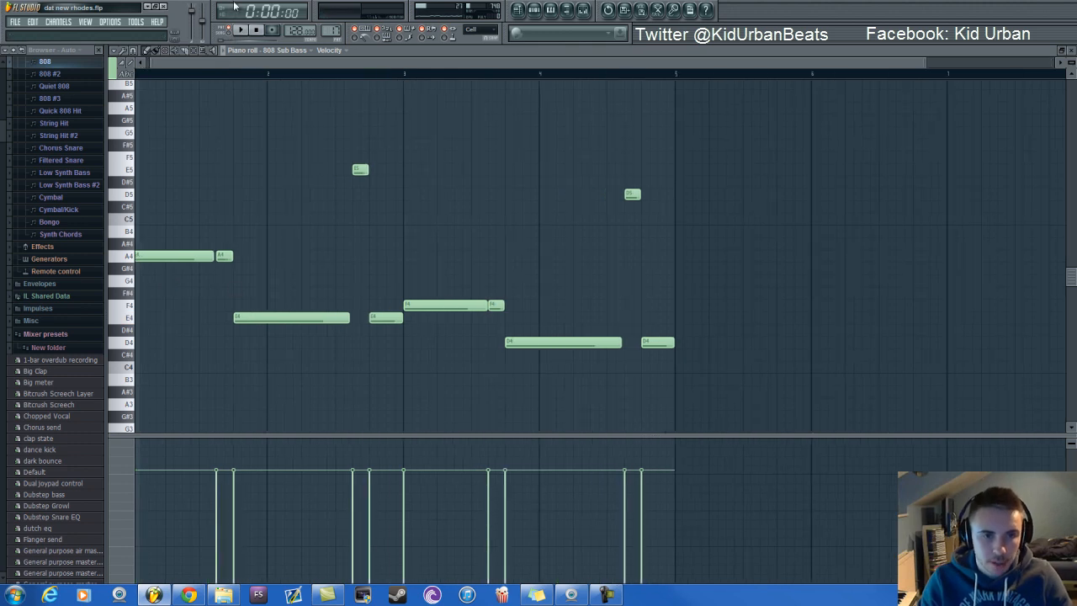
drag(231, 62, 212, 64)
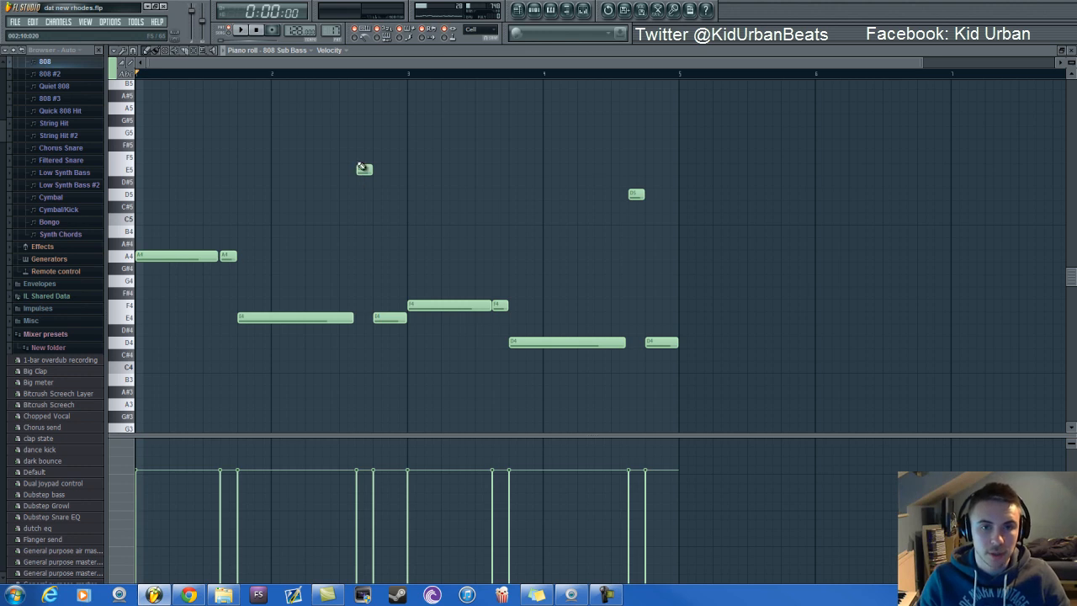
scroll(368, 217, up, 3)
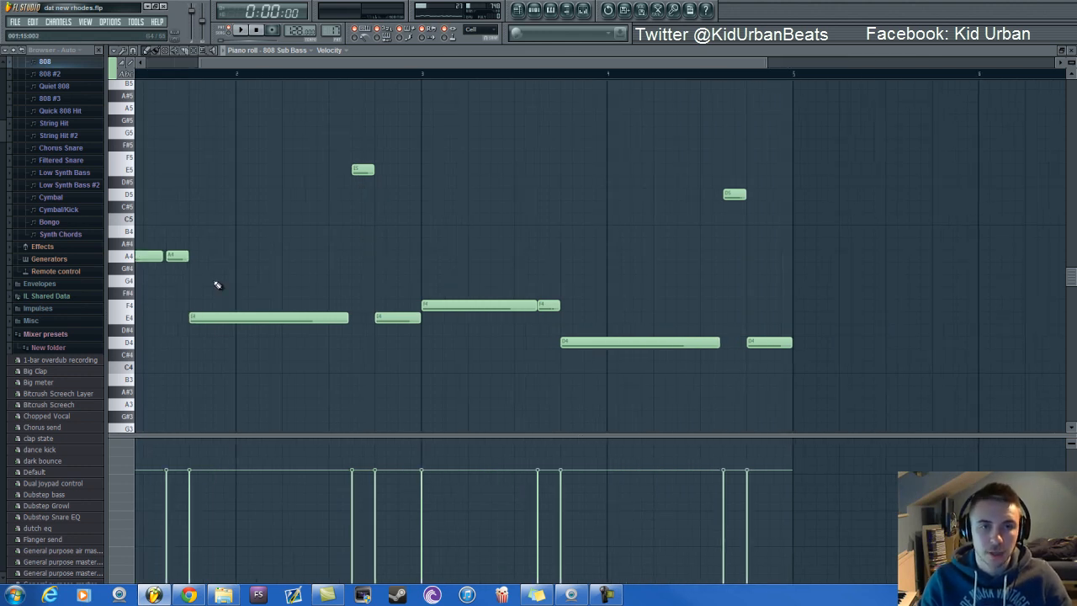
scroll(283, 77, down, 3)
key(space)
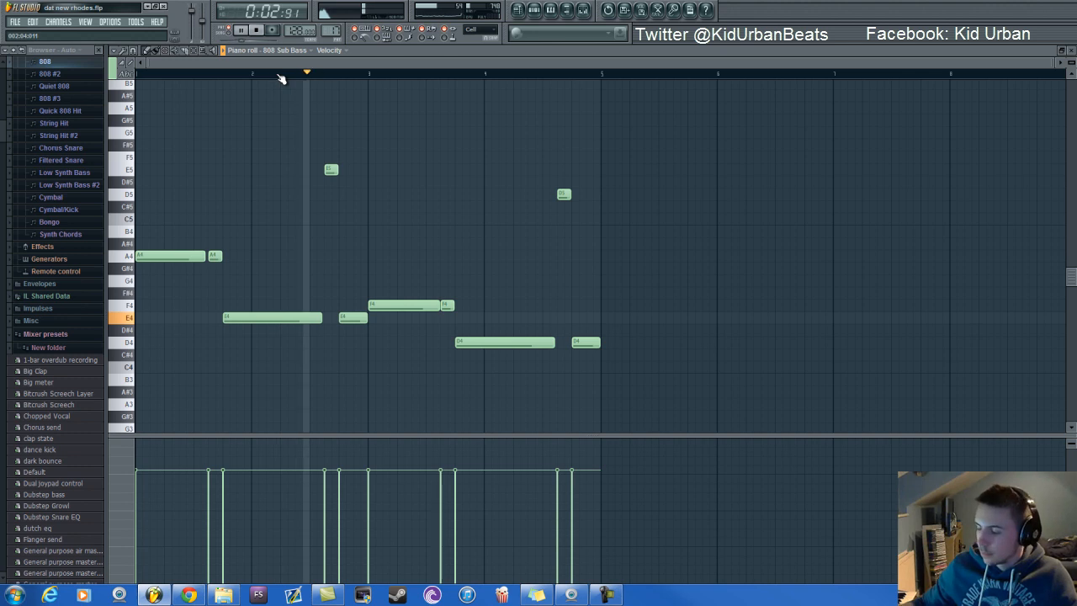
key(space)
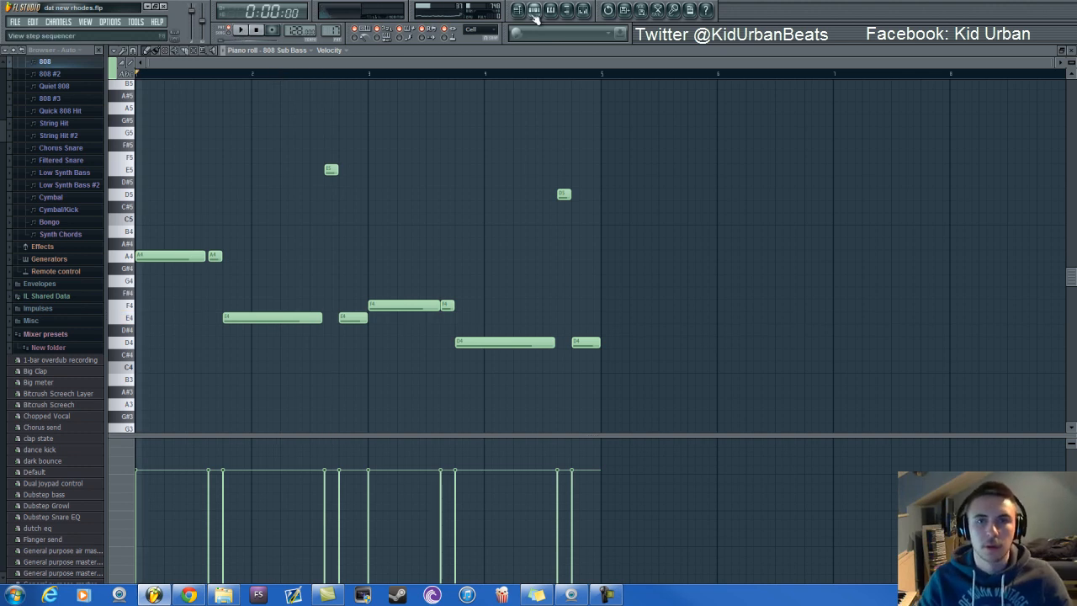
Step: Switch to the Quick 808 Hit pattern, view its 808 Sub Bass notes in the piano roll and sound the E5 key
key(F6)
drag(334, 29, 335, 589)
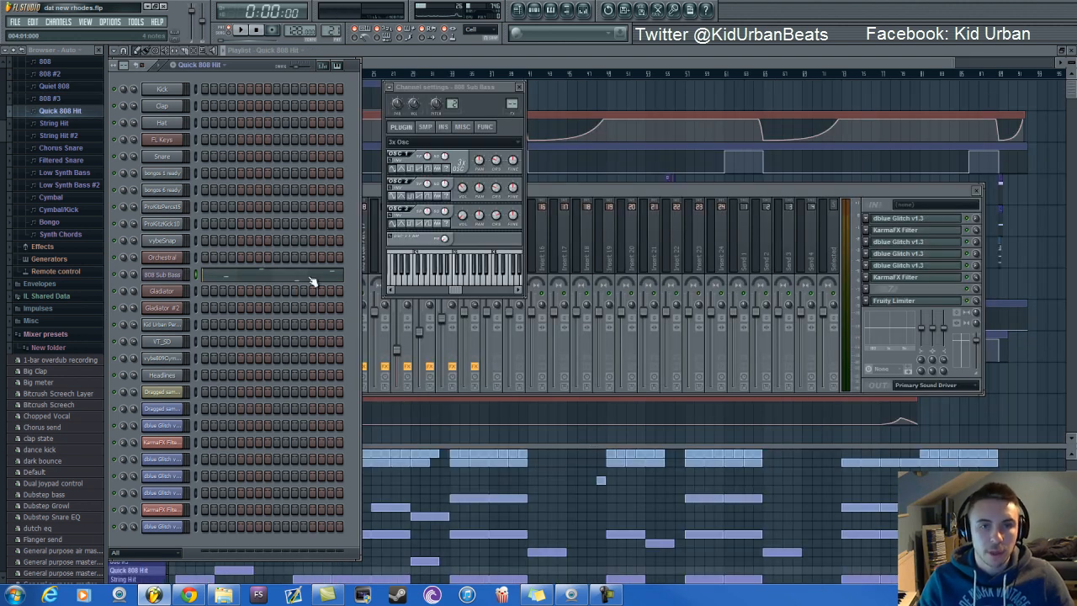
click(312, 280)
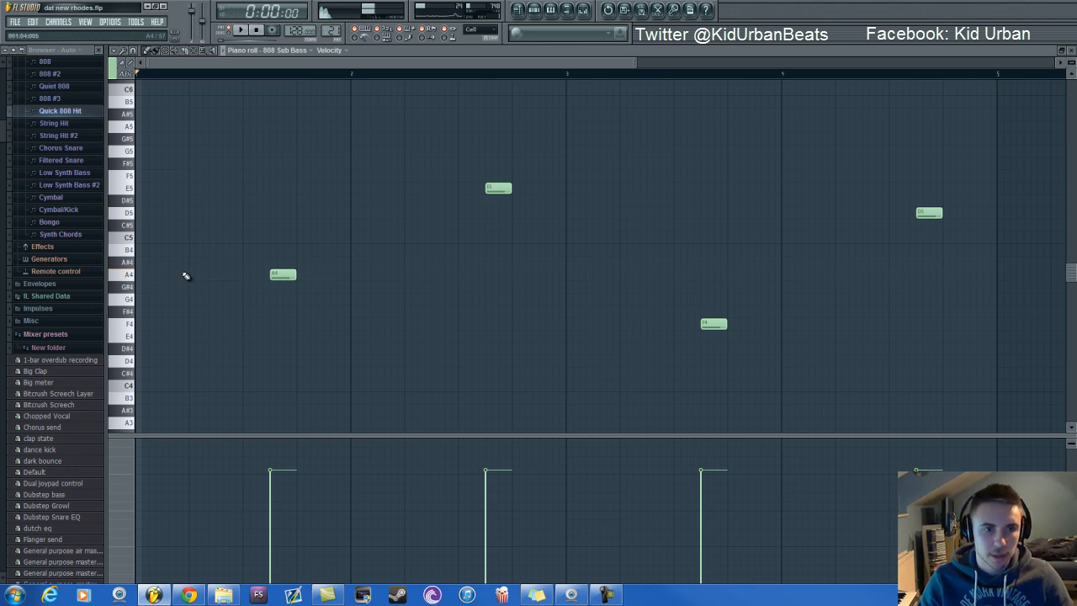
click(126, 192)
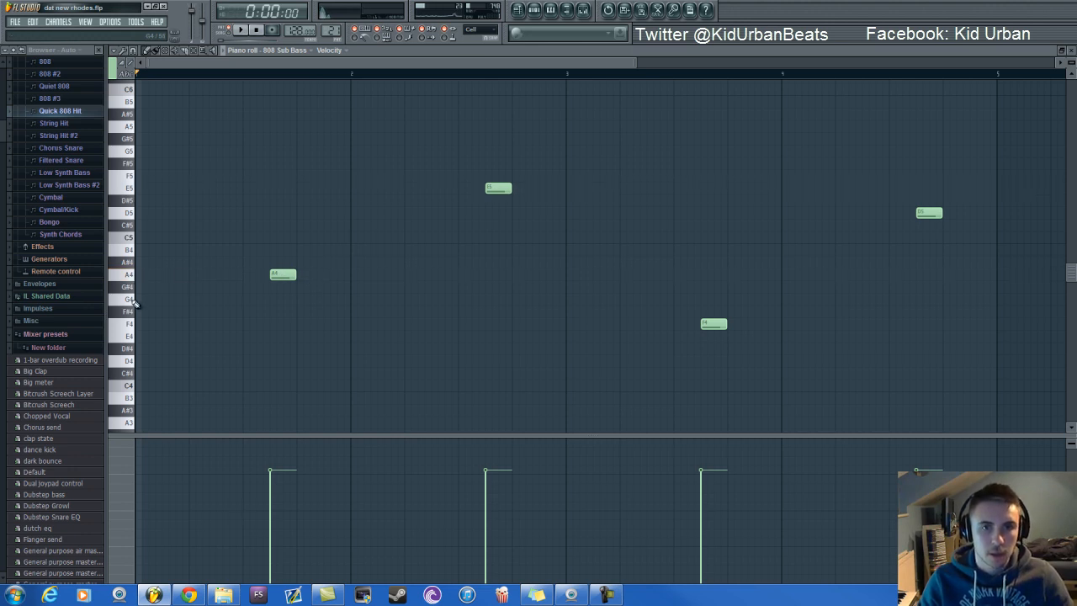
Step: Locate the Quick 808 Hit clip in the playlist and place the song position at bar 9, where the Verse Rhodes starts
click(517, 9)
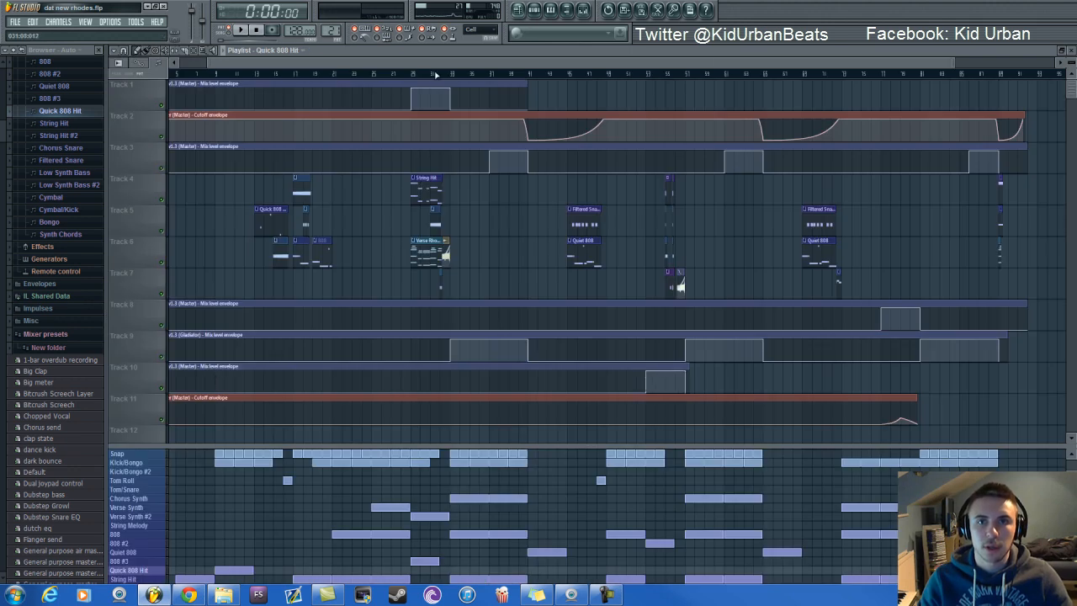
scroll(254, 471, up, 3)
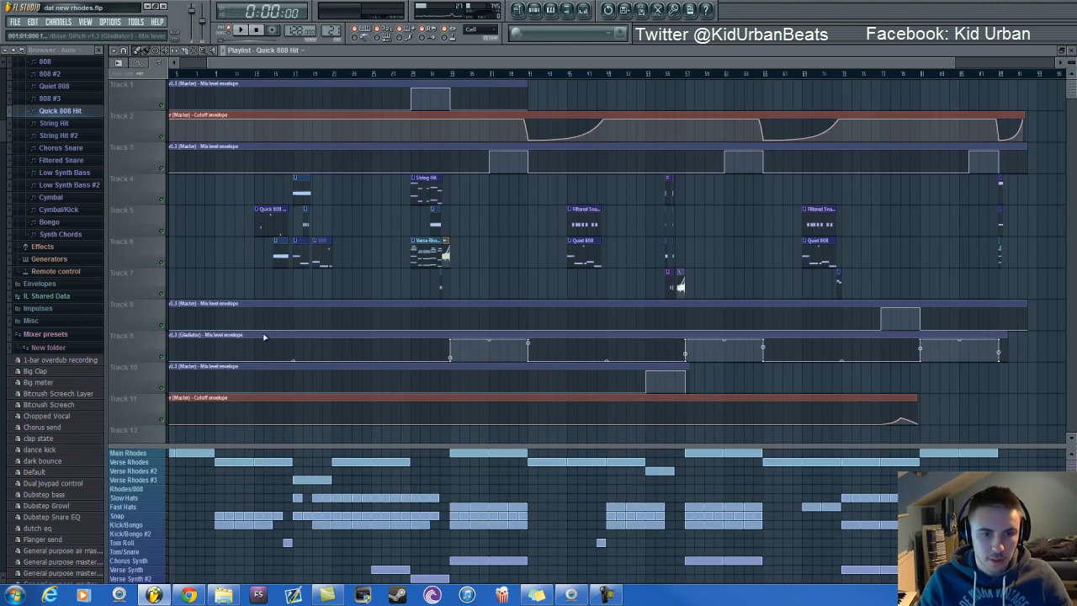
scroll(265, 252, up, 3)
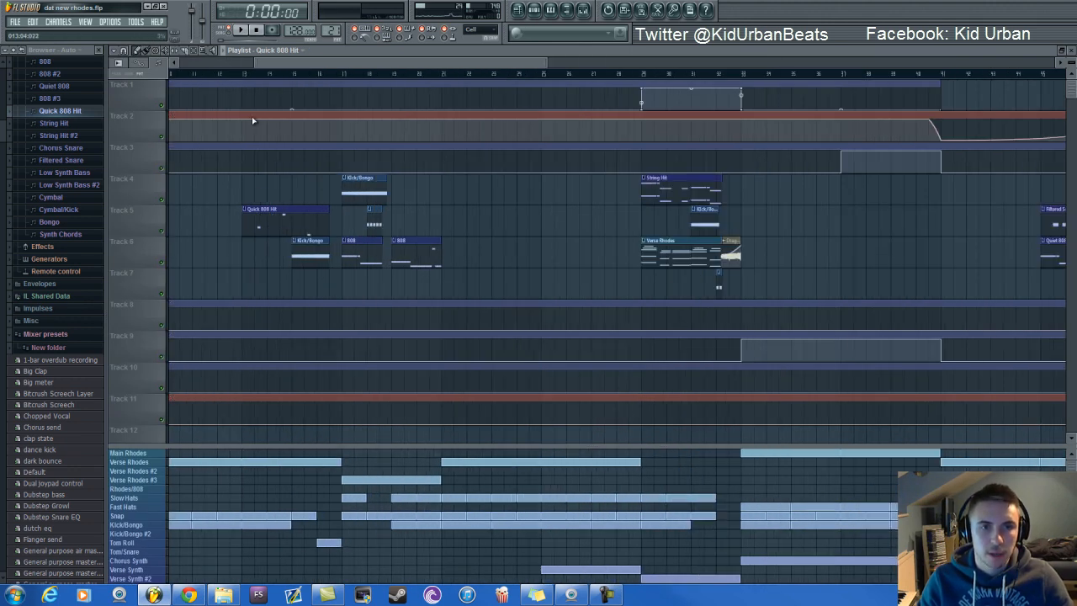
drag(281, 64, 224, 68)
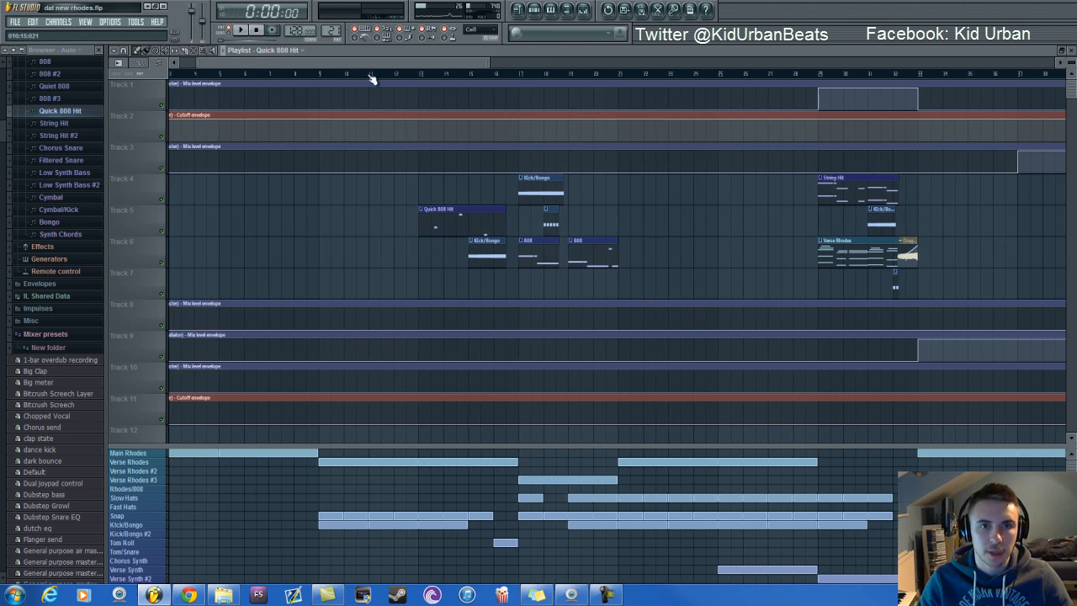
click(320, 77)
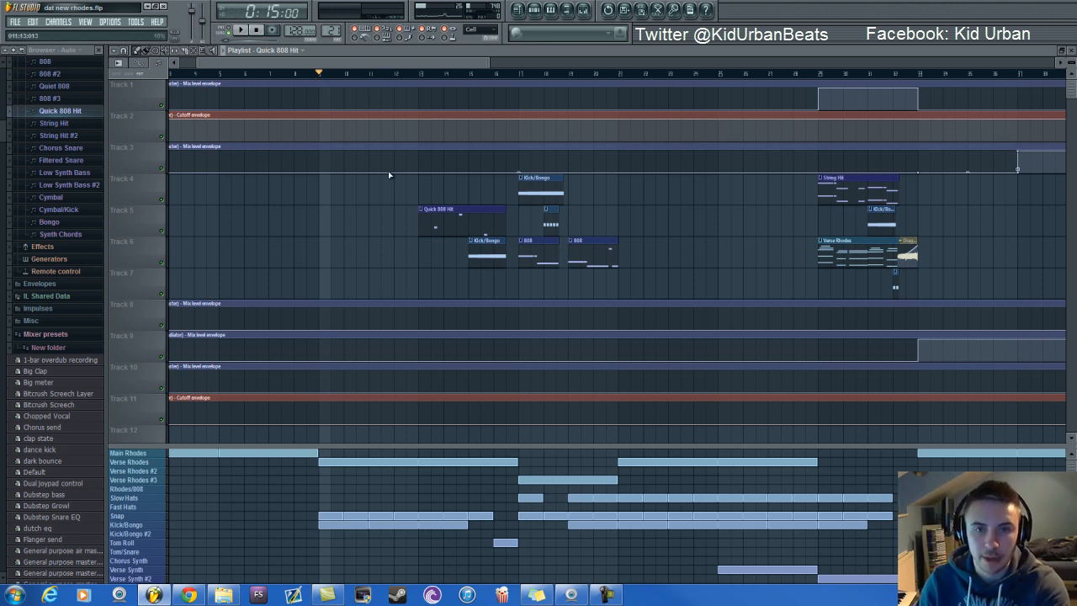
Step: Reopen the Quick 808 Hit notes of the 808 Sub Bass and play the song from bar 9
key(F6)
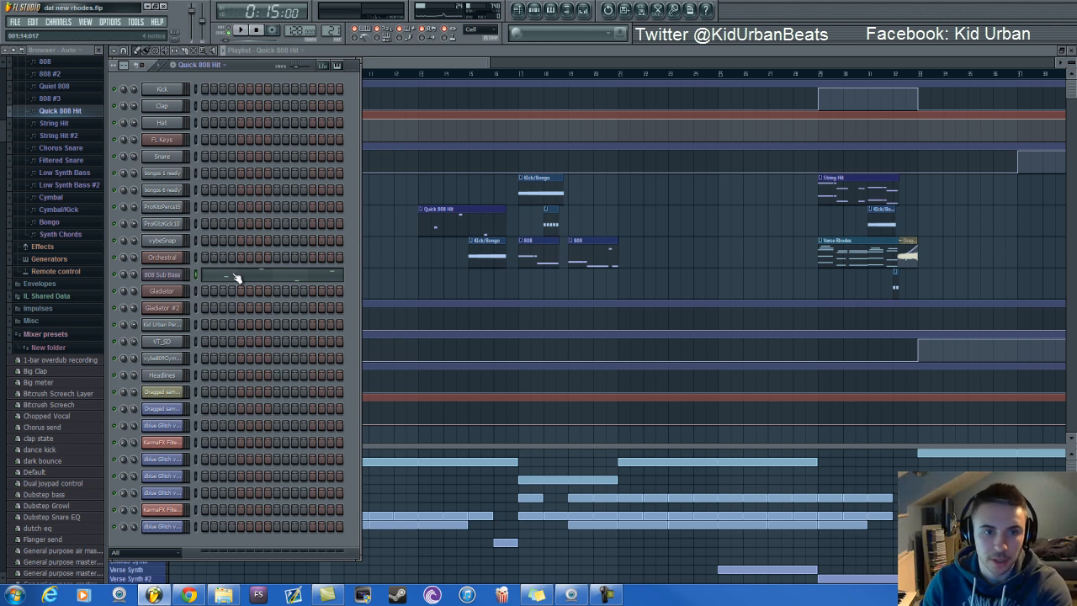
click(236, 278)
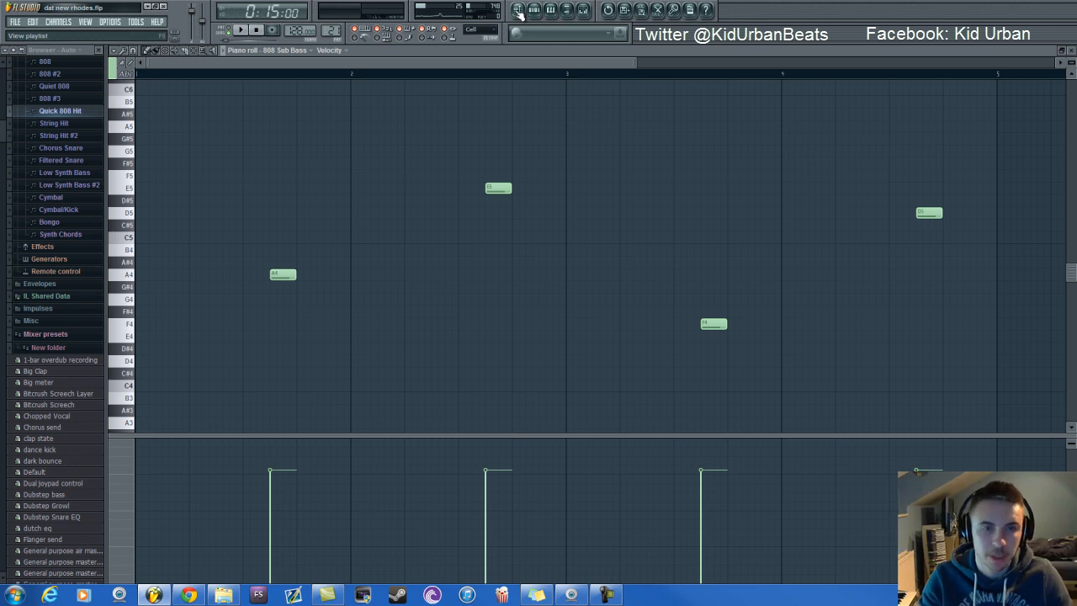
key(space)
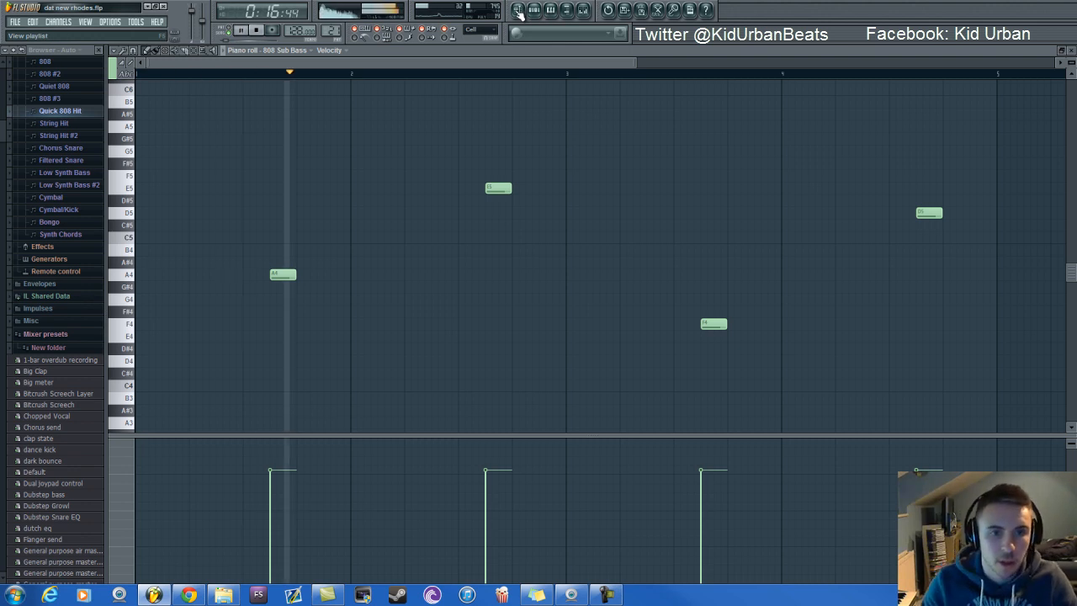
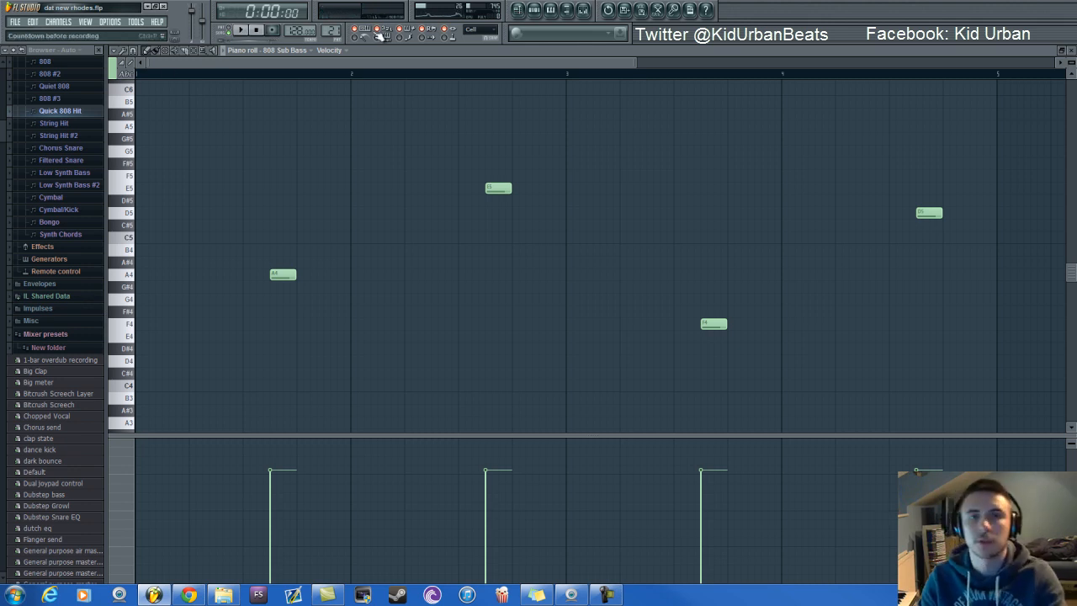
Step: Bring up the step sequencer and switch to the String Hit pattern
click(537, 11)
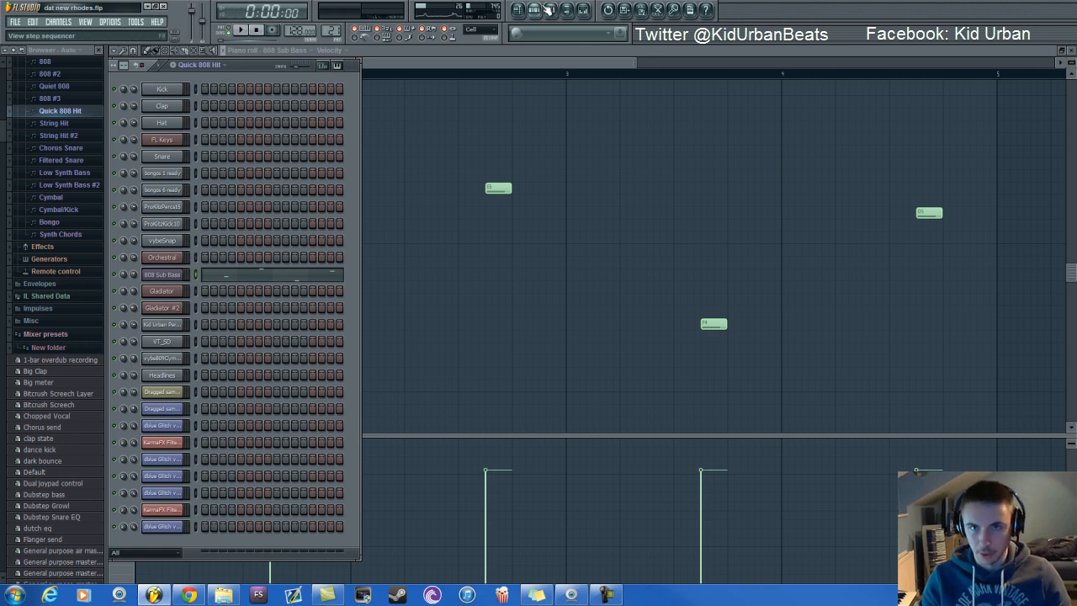
click(537, 10)
click(536, 12)
drag(338, 31, 338, 26)
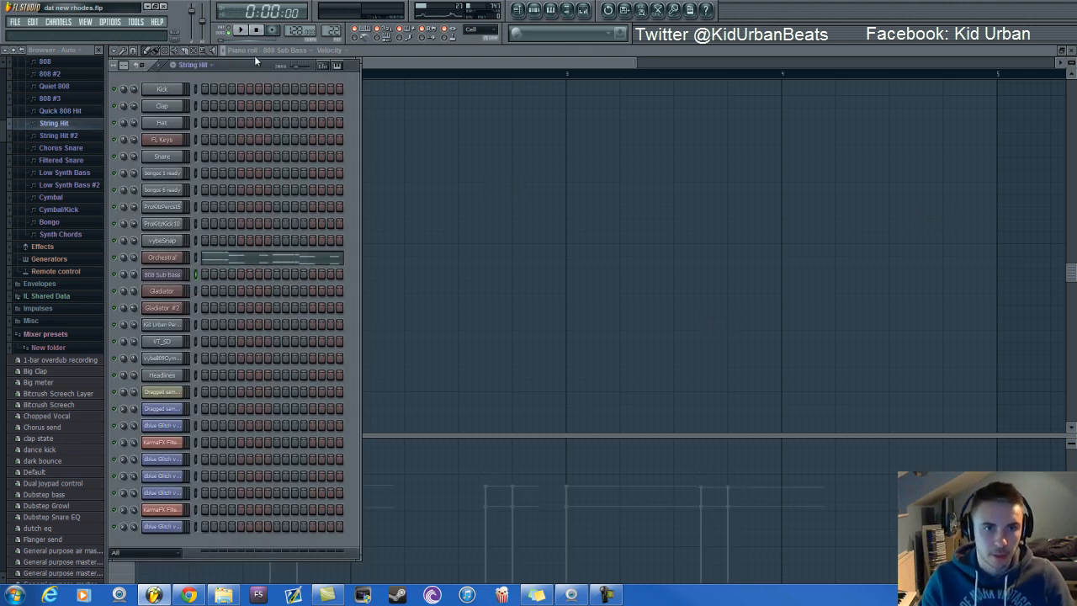
Step: Open the Orchestral channel's plugin beside the step sequencer and pick FullStrings Spiccato from the Full Strings section for part 1
click(172, 261)
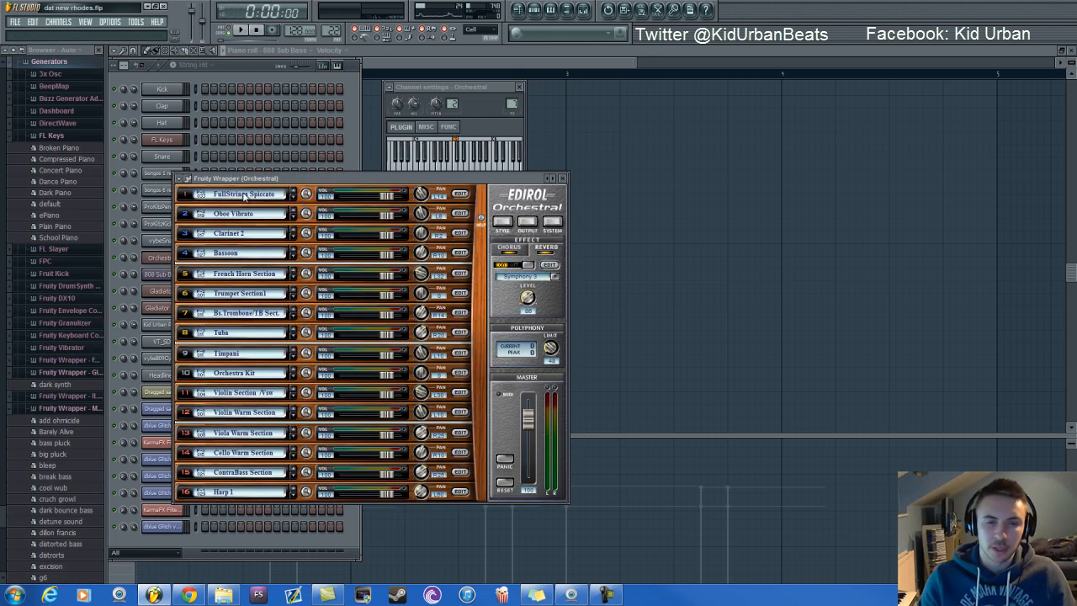
drag(239, 195, 496, 191)
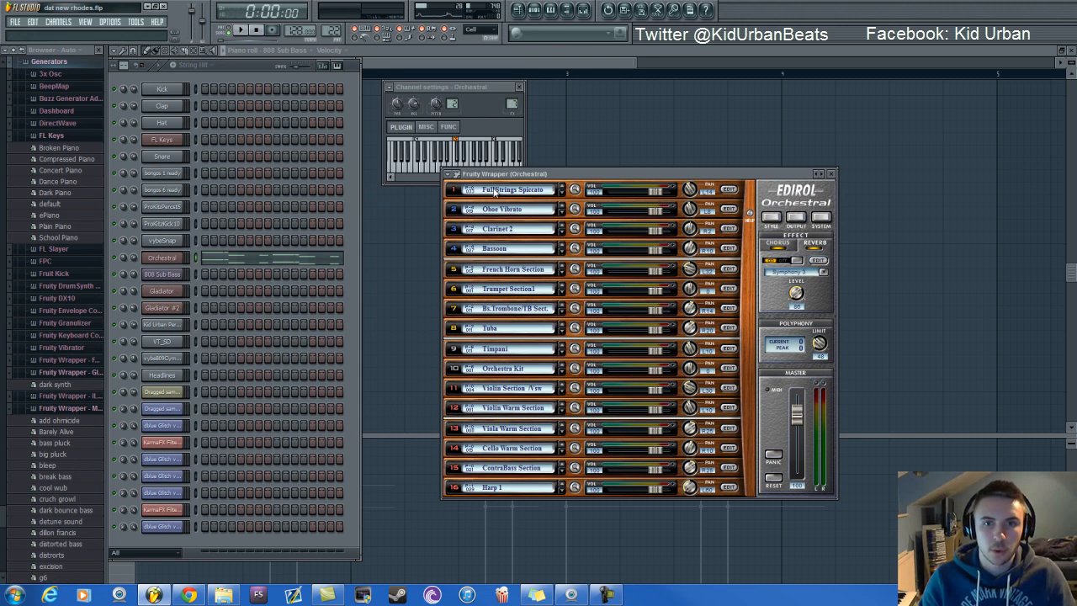
click(495, 191)
mouse_move(547, 195)
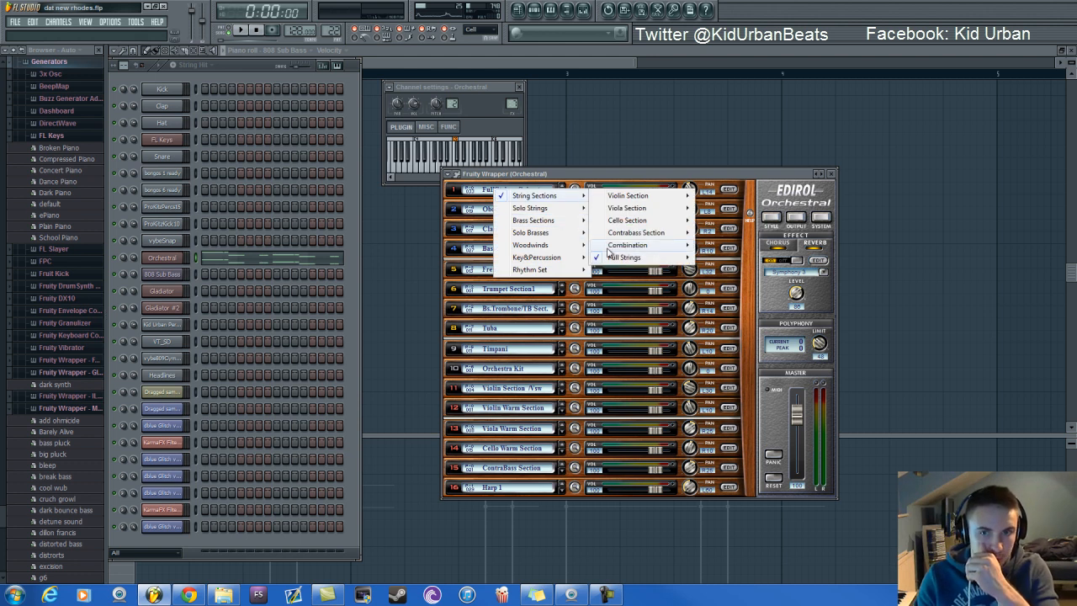
mouse_move(612, 258)
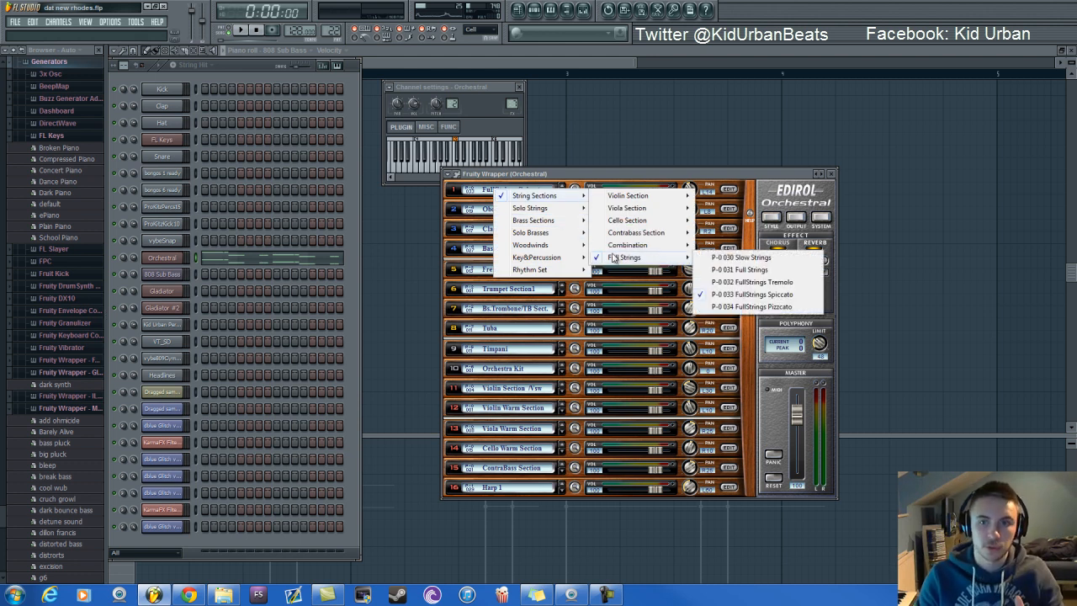
click(759, 296)
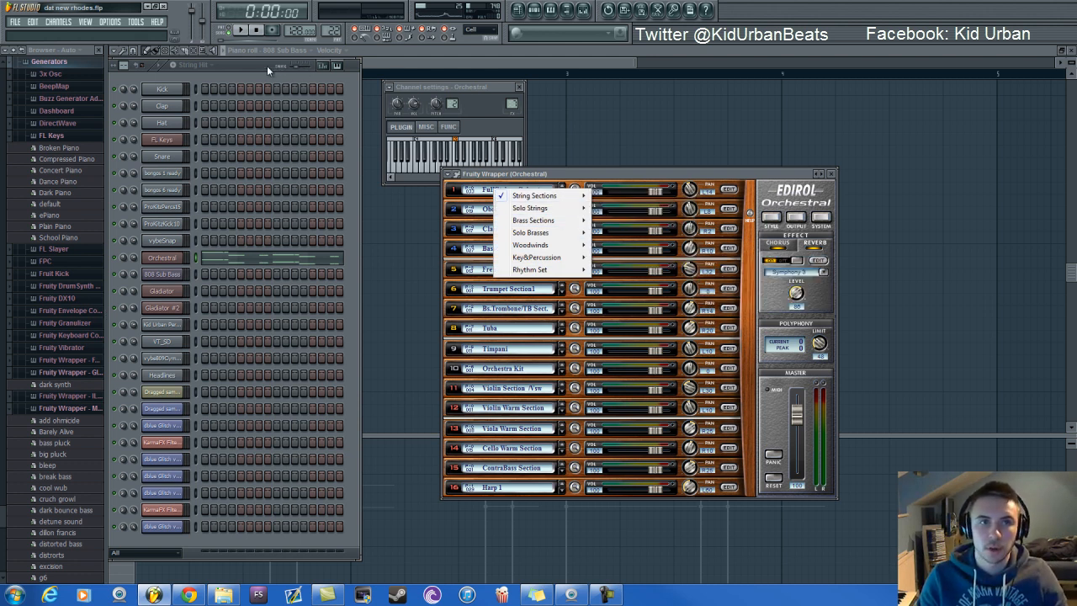
Step: Open the mixer and examine the Orchestral track's Fruity Parametric EQ 2 and the first CamelCrusher with its patch list
click(585, 9)
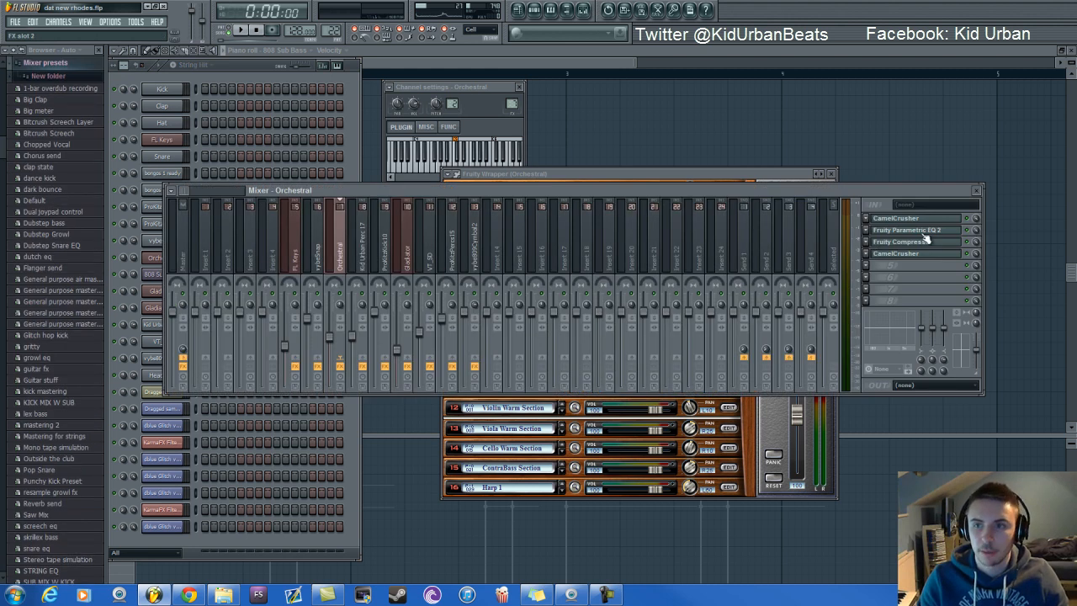
click(913, 229)
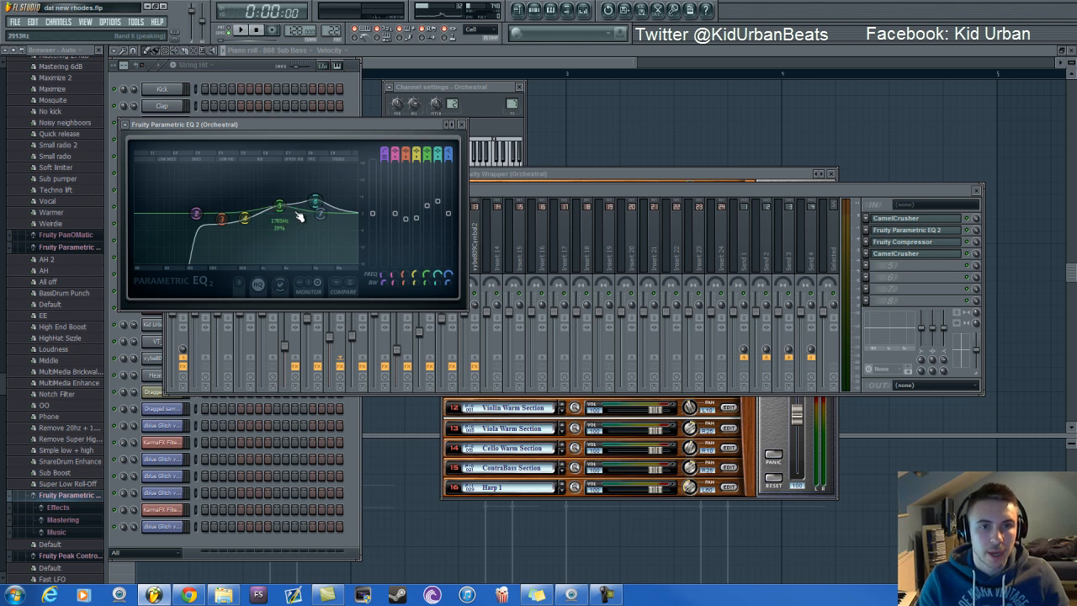
click(929, 219)
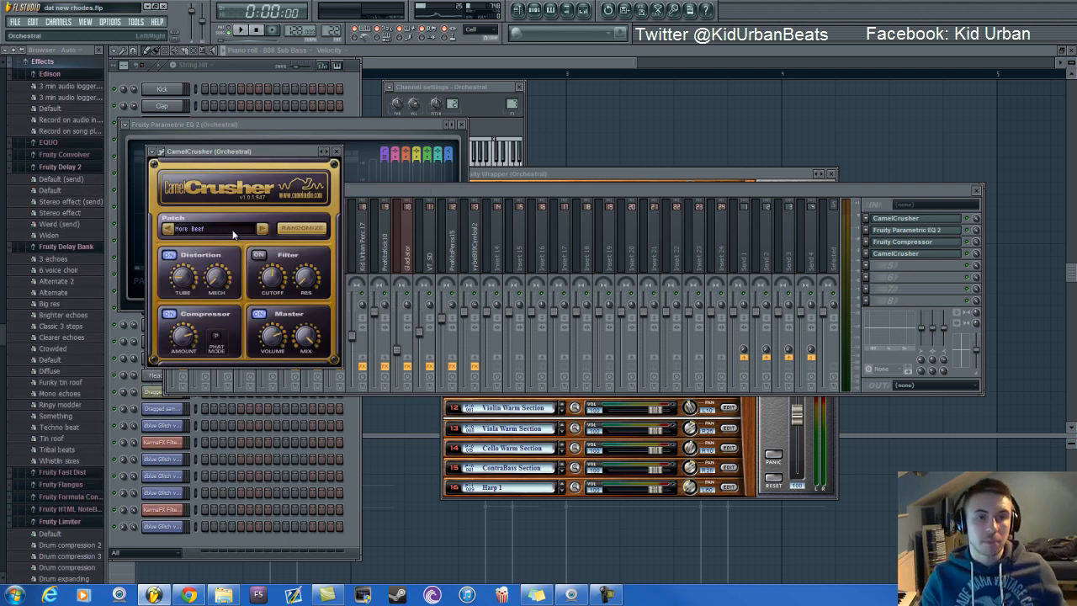
click(223, 230)
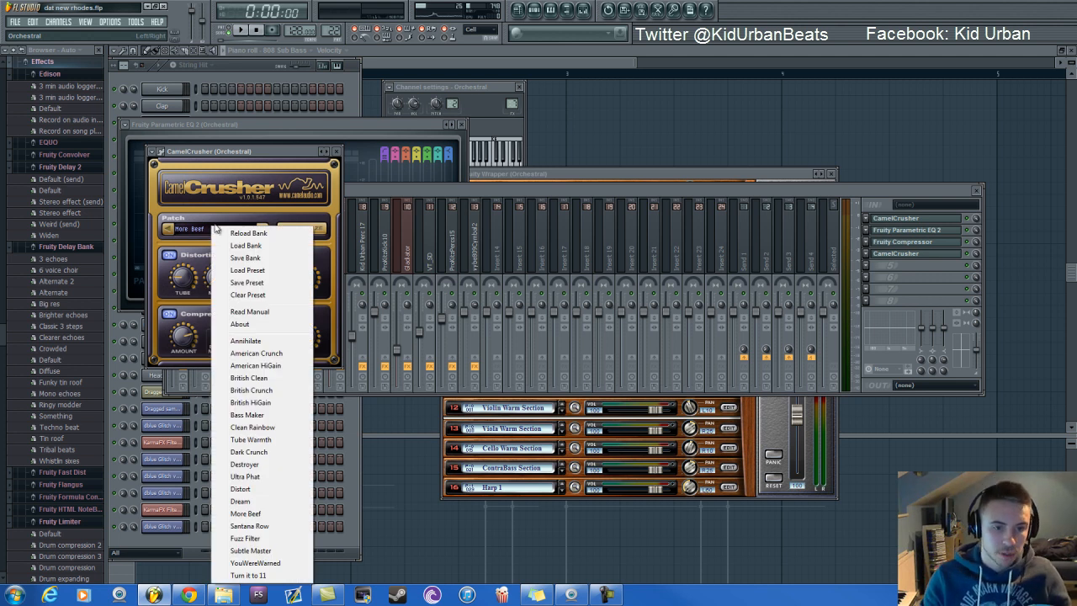
click(245, 155)
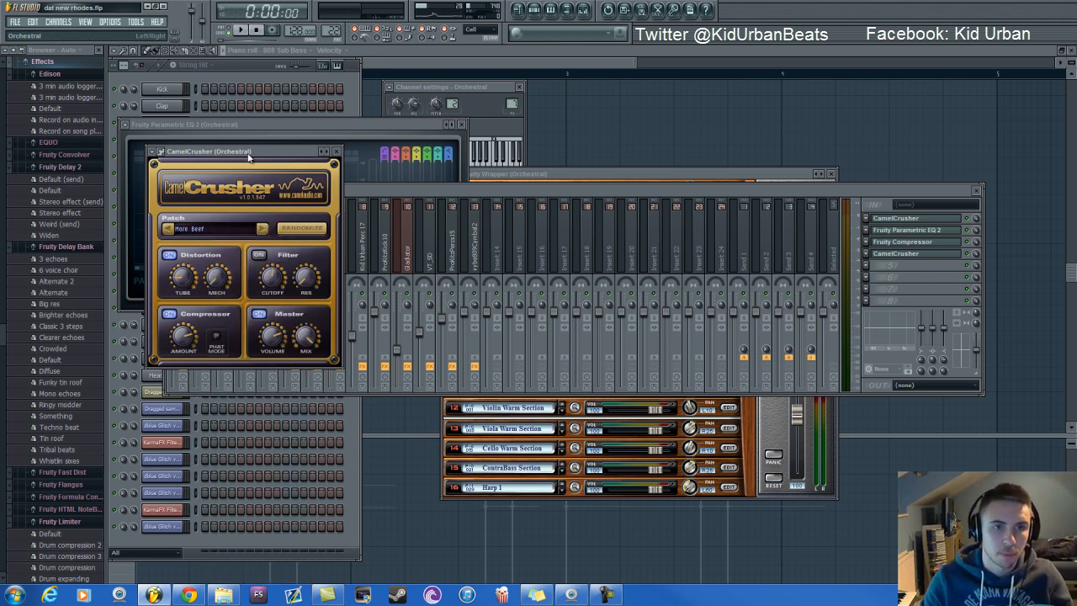
Step: Open the Orchestral track's second CamelCrusher and its Fruity Compressor to examine their settings
click(916, 255)
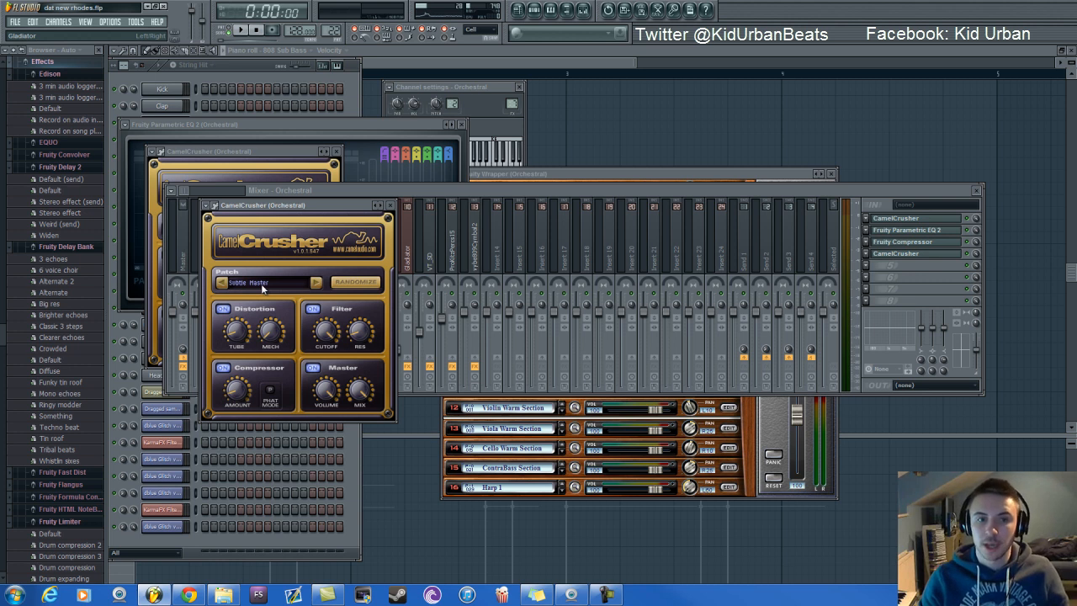
drag(277, 206, 277, 180)
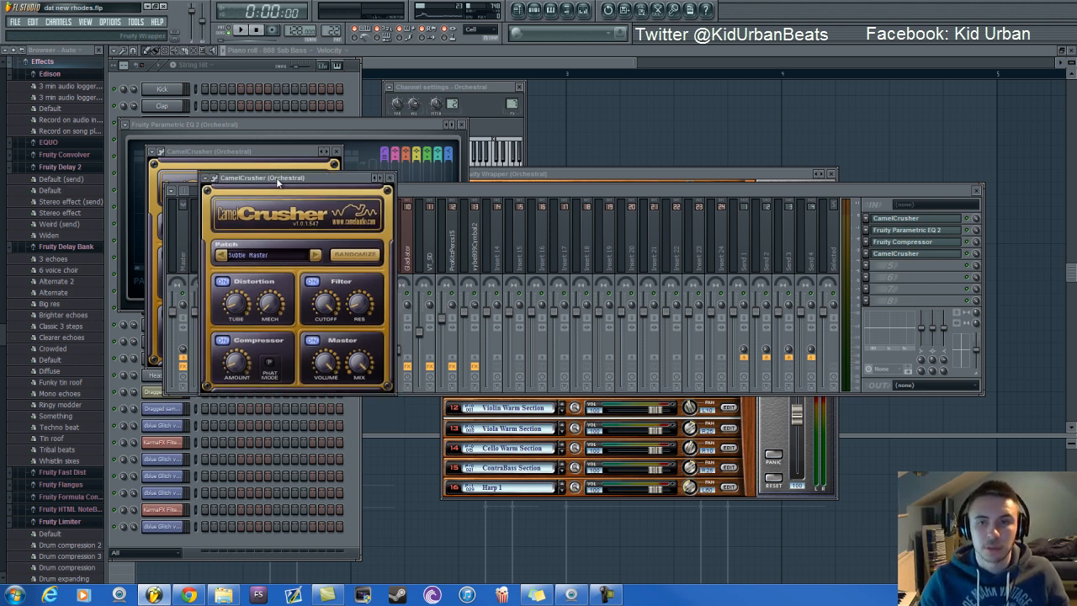
click(931, 243)
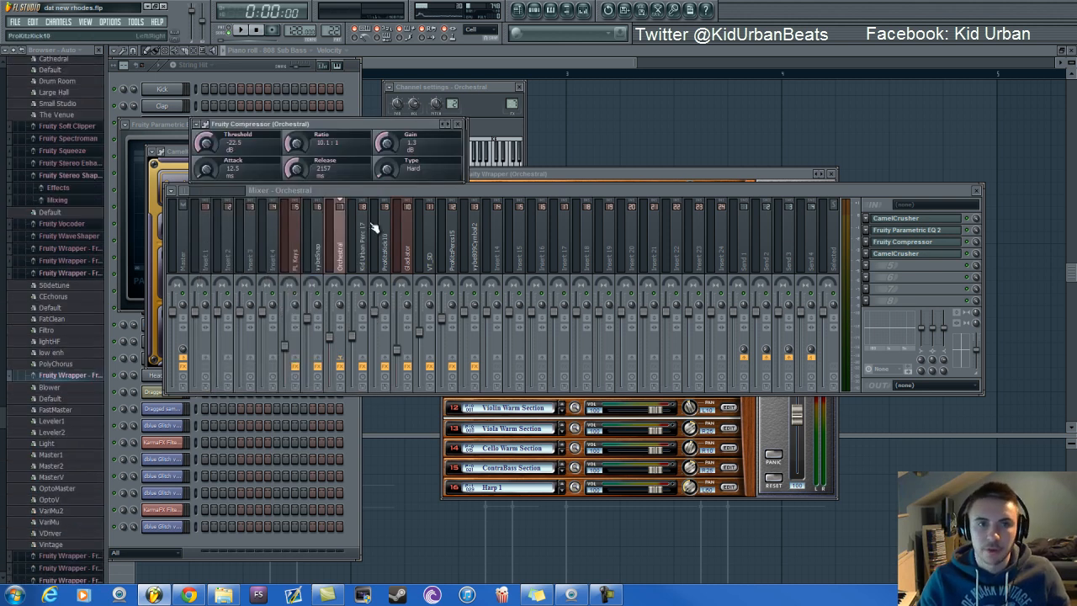
Step: Play the String Hit pattern from the step sequencer and open its Orchestral notes in the piano roll
click(265, 75)
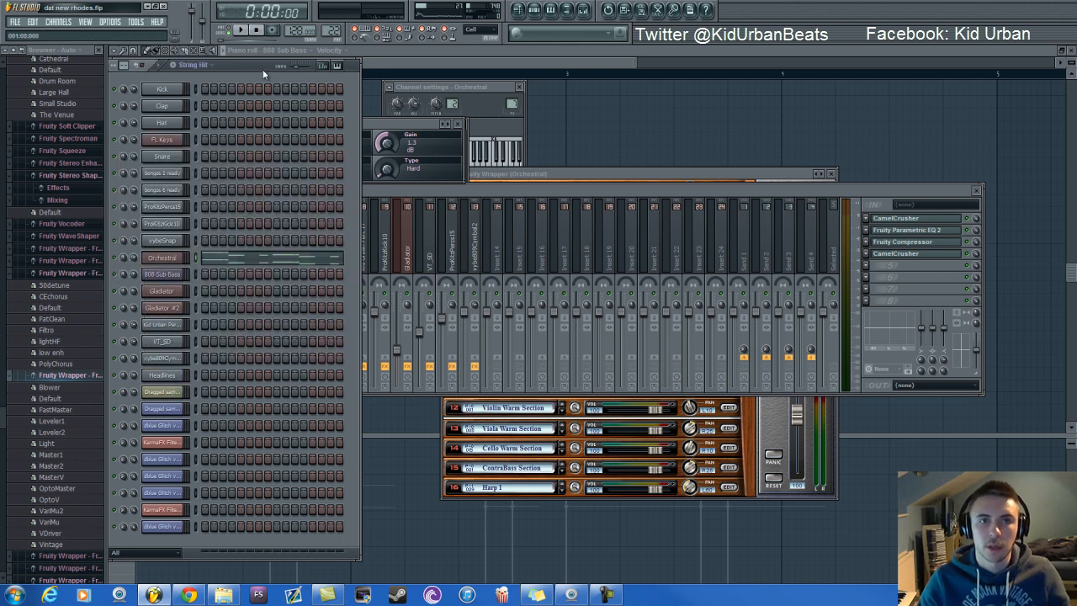
drag(330, 20, 330, 31)
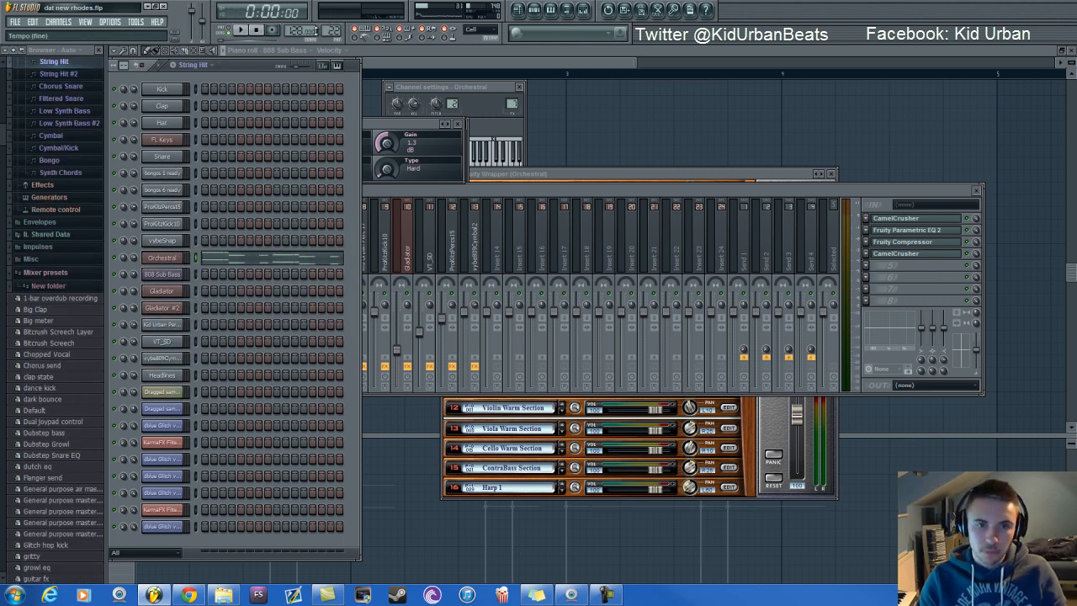
click(240, 29)
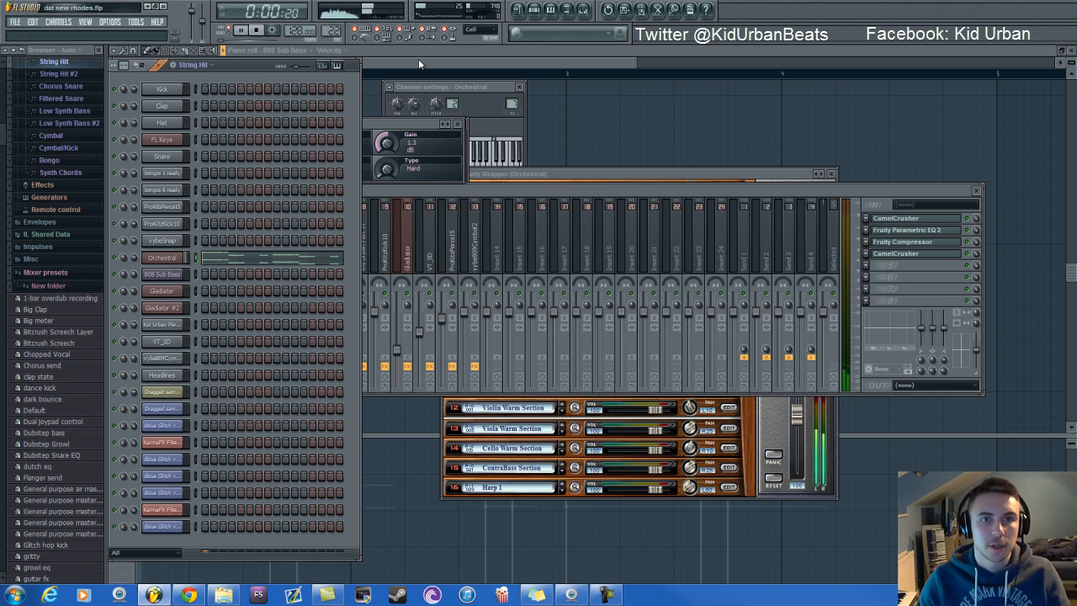
click(244, 260)
scroll(242, 264, down, 2)
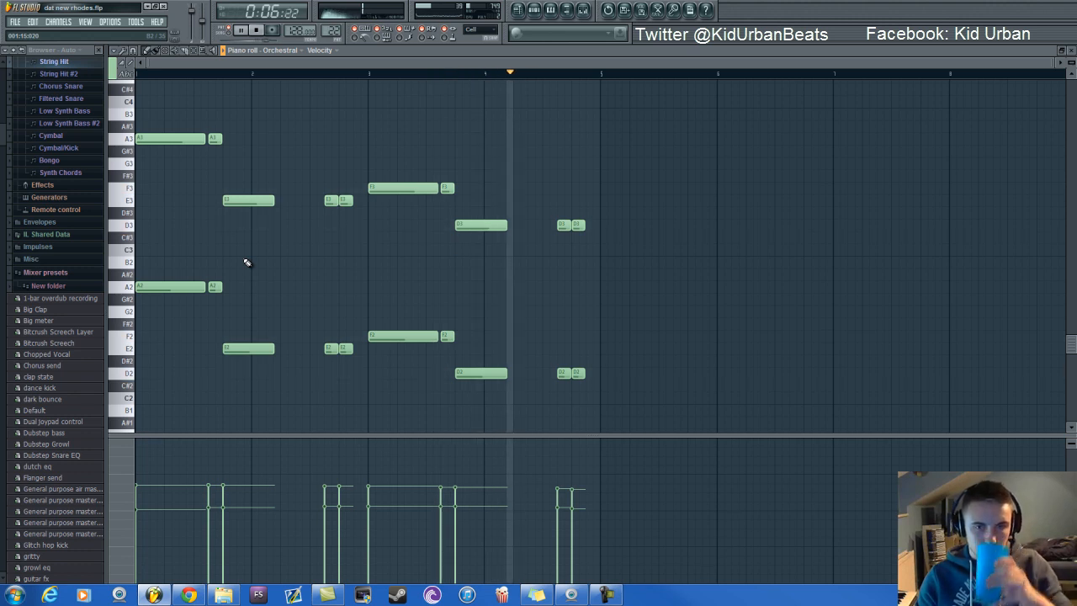
key(space)
Step: Enlarge the velocity lane to examine the string notes' velocities, and shrink it back
click(165, 140)
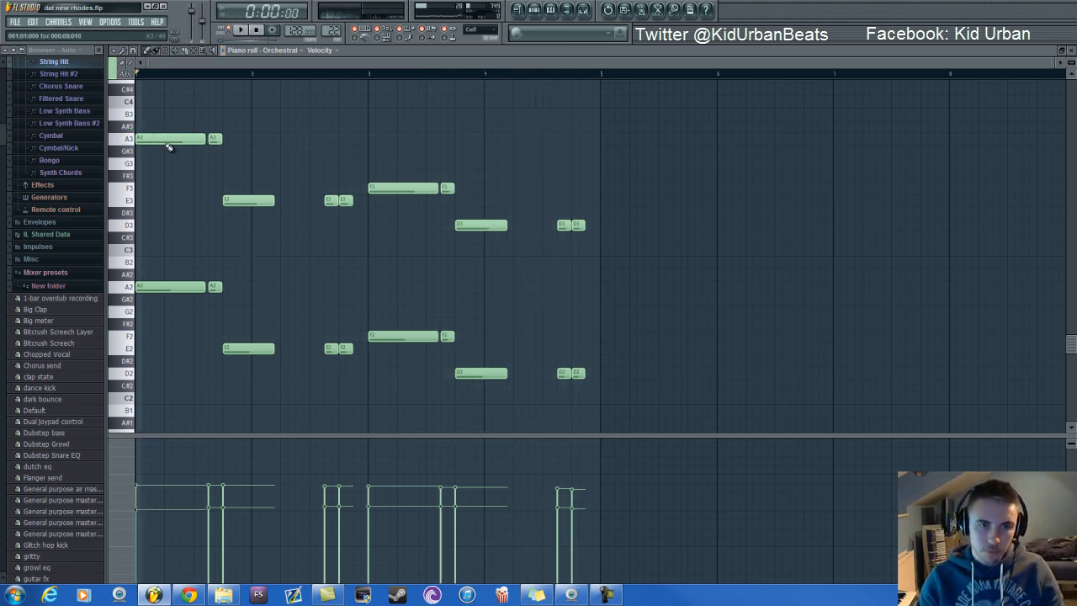
drag(218, 437, 197, 192)
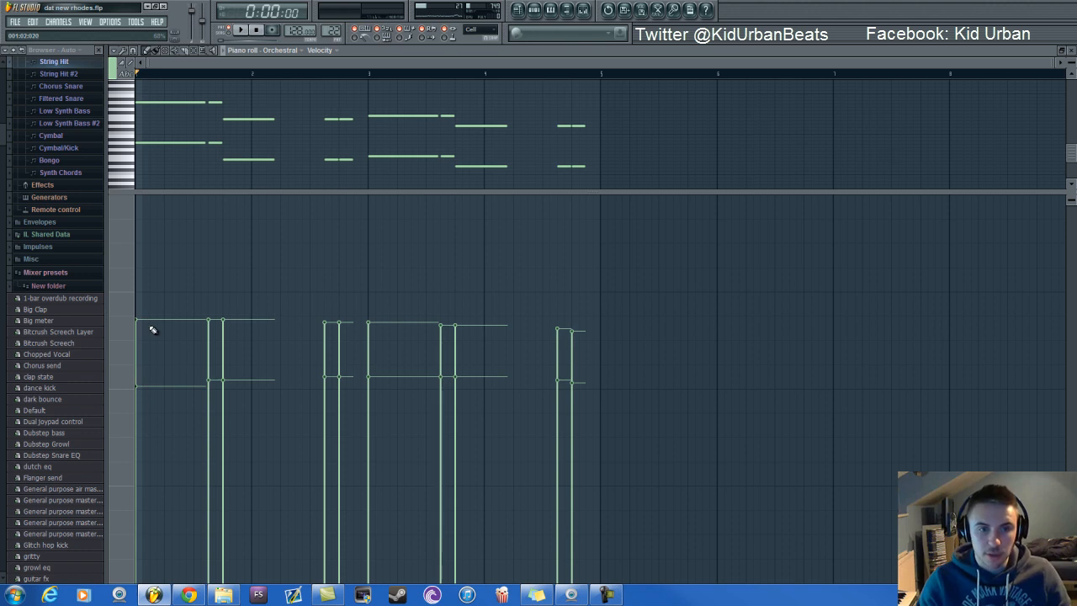
drag(331, 194, 324, 445)
Step: Select the upper octave row of string notes, and after it the lower octave row, to compare the two layers
drag(628, 98, 137, 246)
mouse_move(163, 144)
mouse_down()
mouse_move(643, 141)
mouse_move(171, 147)
mouse_up()
drag(51, 148, 154, 142)
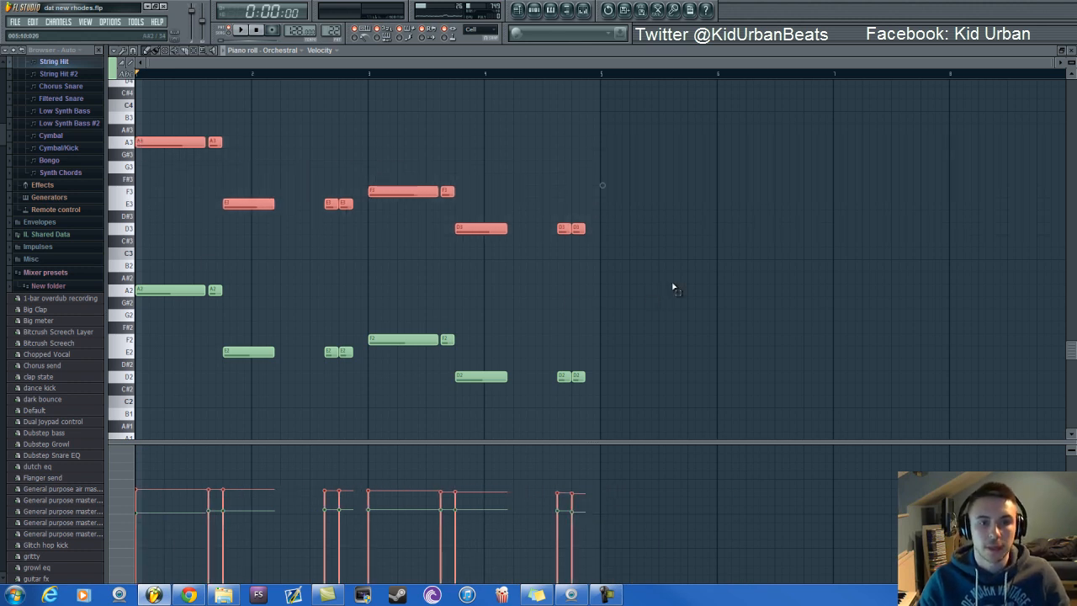
drag(668, 271, 5, 418)
drag(179, 290, 35, 289)
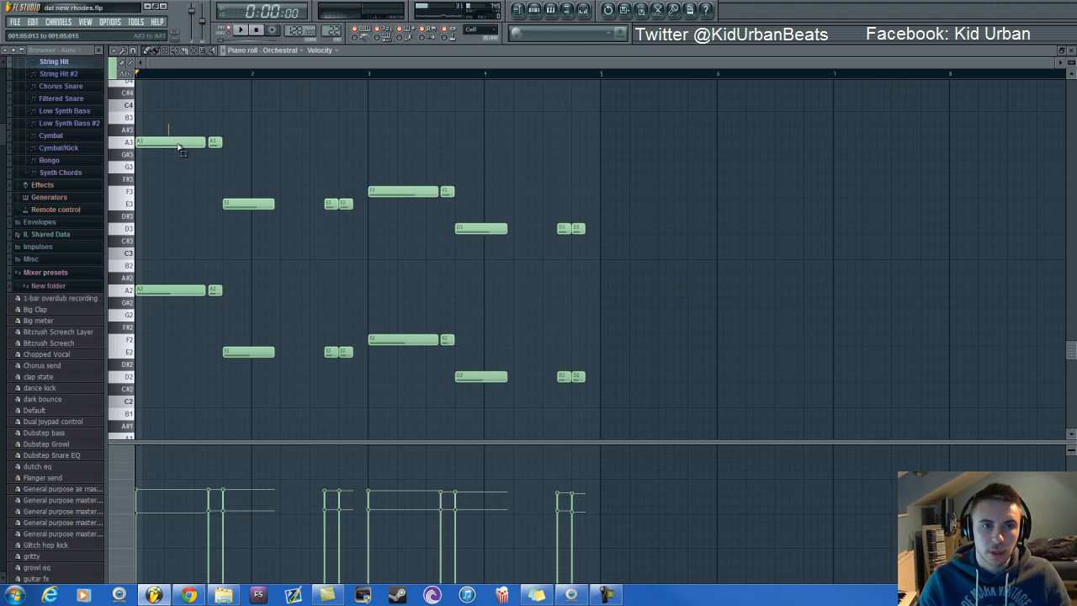
Step: Move the upper octave row of string notes to start at bar 5 and play it alone from there
drag(168, 130, 626, 284)
drag(174, 134, 637, 148)
click(599, 74)
key(space)
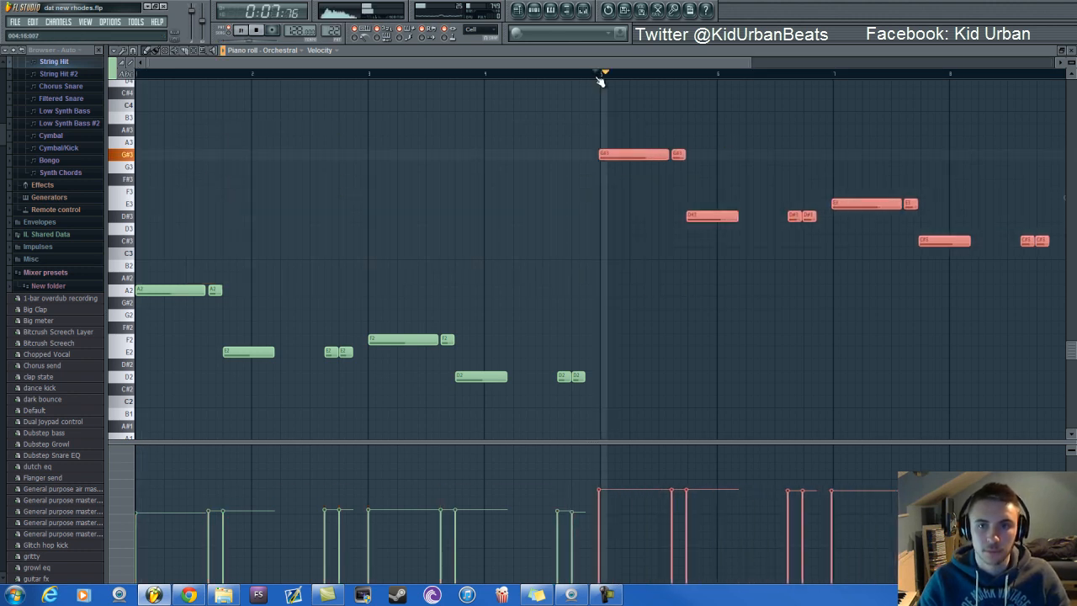
scroll(594, 76, down, 1)
scroll(594, 78, down, 1)
Step: Raise the separated string notes at bar 5 by one semitone to start on A3 and replay them
key(space)
drag(478, 145, 477, 140)
key(space)
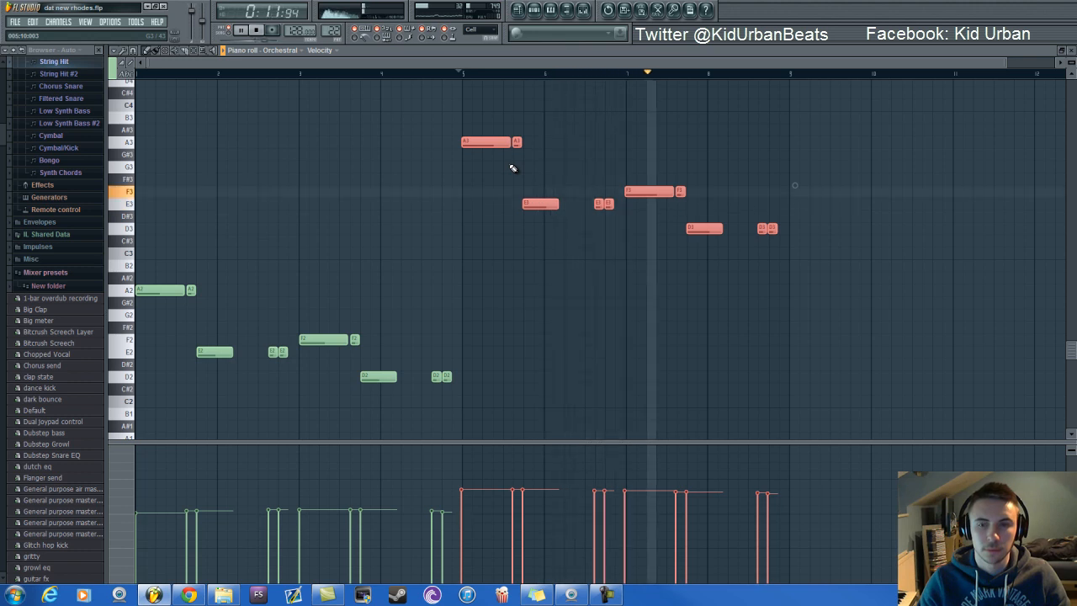
key(space)
Step: Return the upper string notes to bar 1 starting on A3 and remove the stray C#2 note
drag(489, 143, 164, 143)
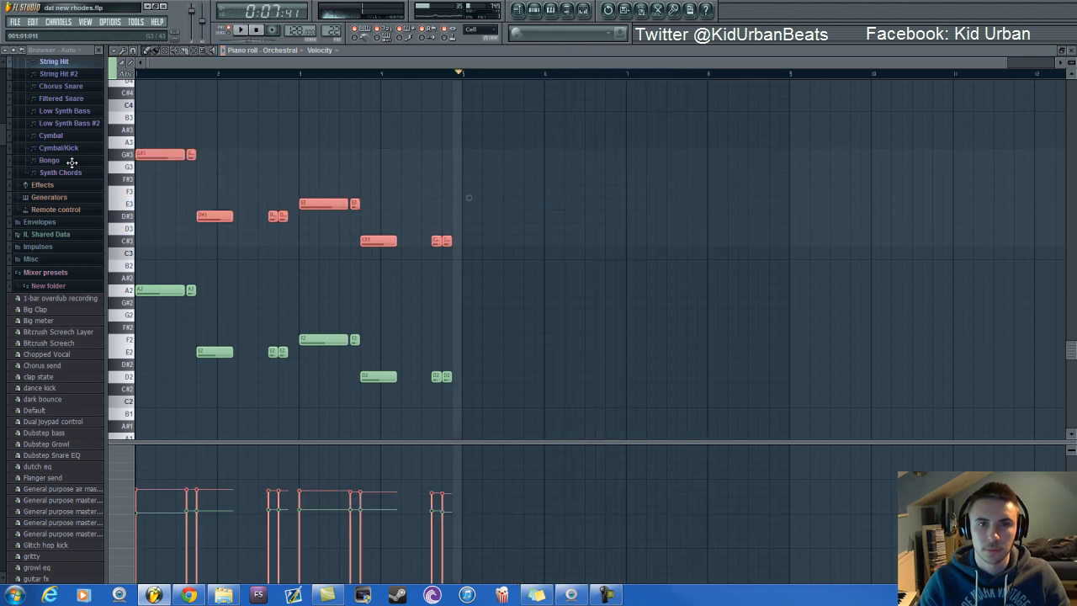
click(147, 389)
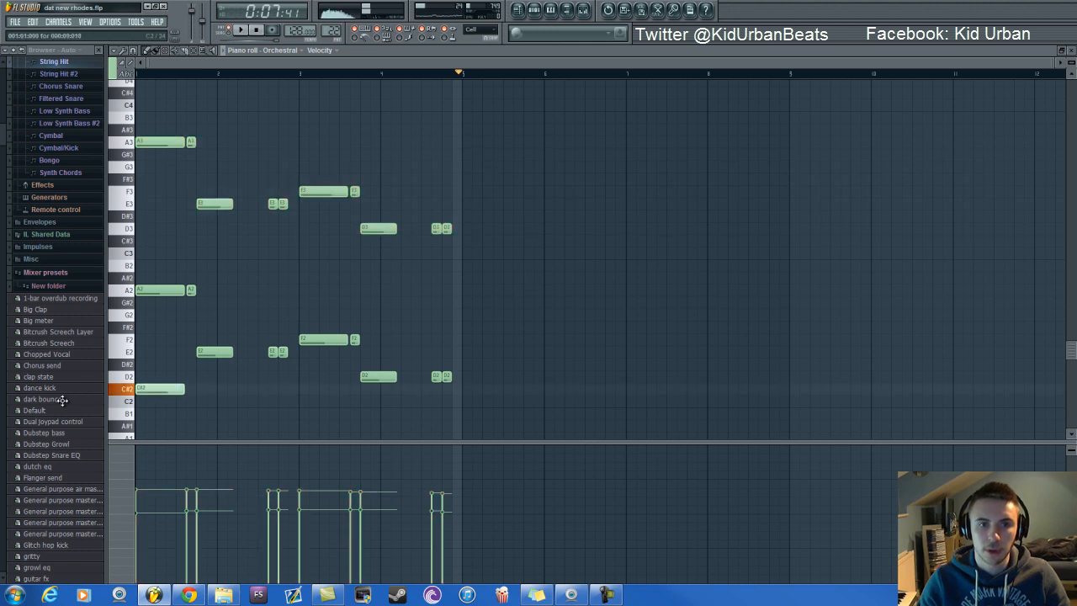
right_click(148, 388)
Step: Select the lower octave row of string notes, audition the pattern and stop playback
drag(485, 273, 137, 430)
mouse_move(150, 288)
mouse_down()
mouse_move(489, 288)
mouse_move(84, 281)
mouse_up()
key(space)
key(space)
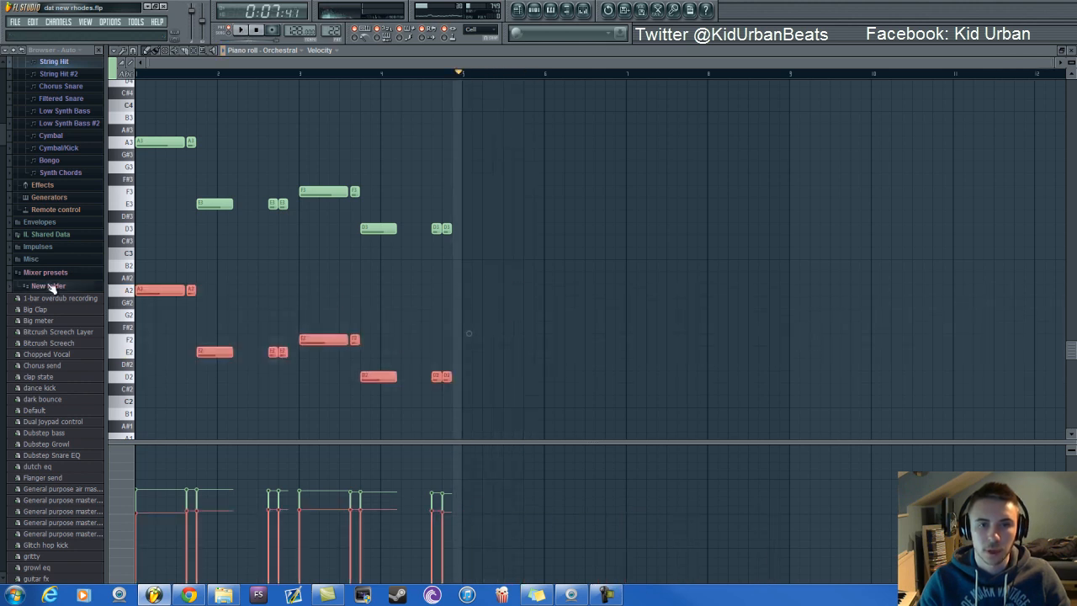
click(265, 30)
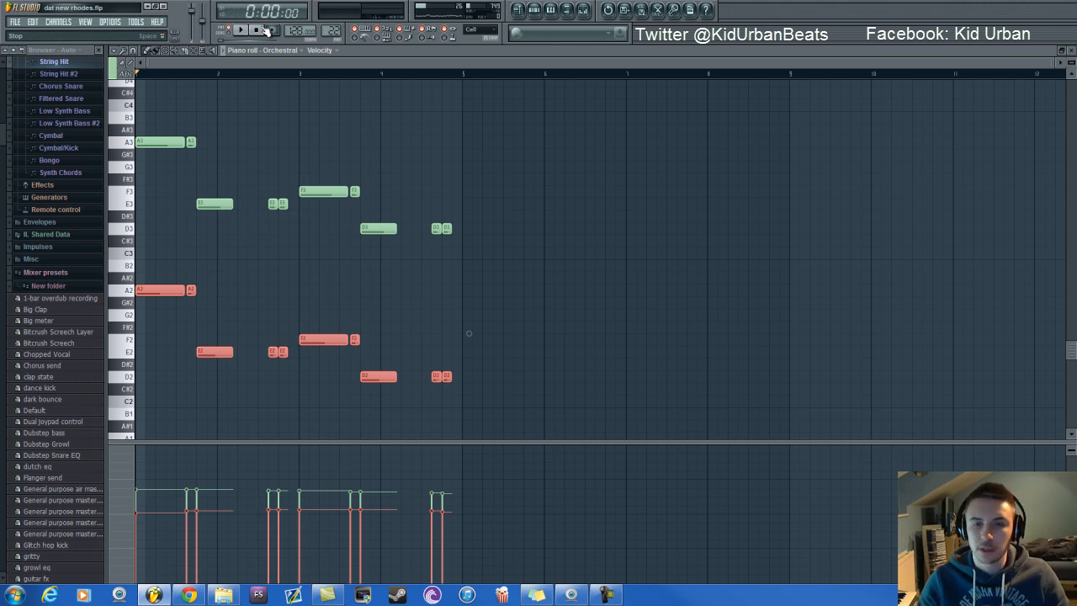
Step: Switch the step sequencer to the Chorus Snare pattern and open the VT_SD channel's settings
key(space)
click(536, 11)
key(space)
drag(332, 31, 332, 16)
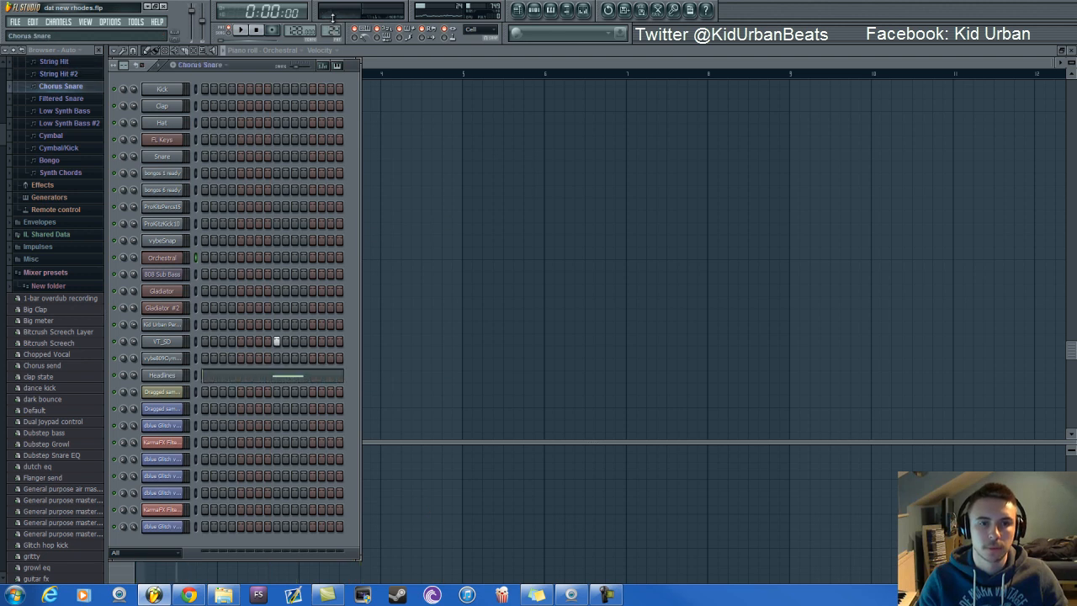
click(168, 348)
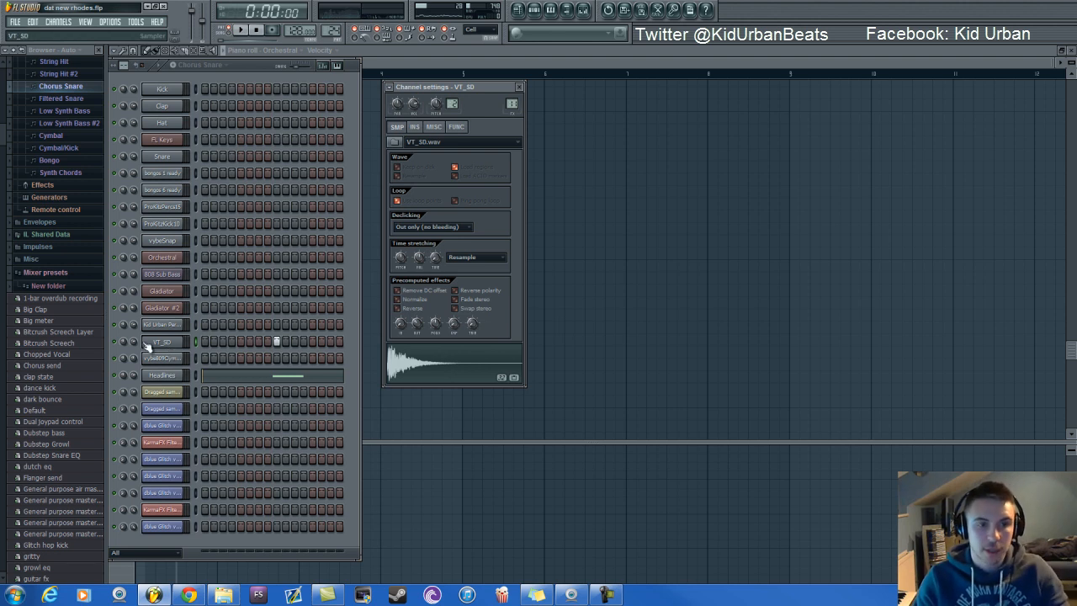
Step: Locate the VT_SD sample in the browser's Vintage folder, collapsing the other open sample packs, and preview it
click(64, 274)
scroll(66, 362, down, 6)
scroll(55, 387, down, 3)
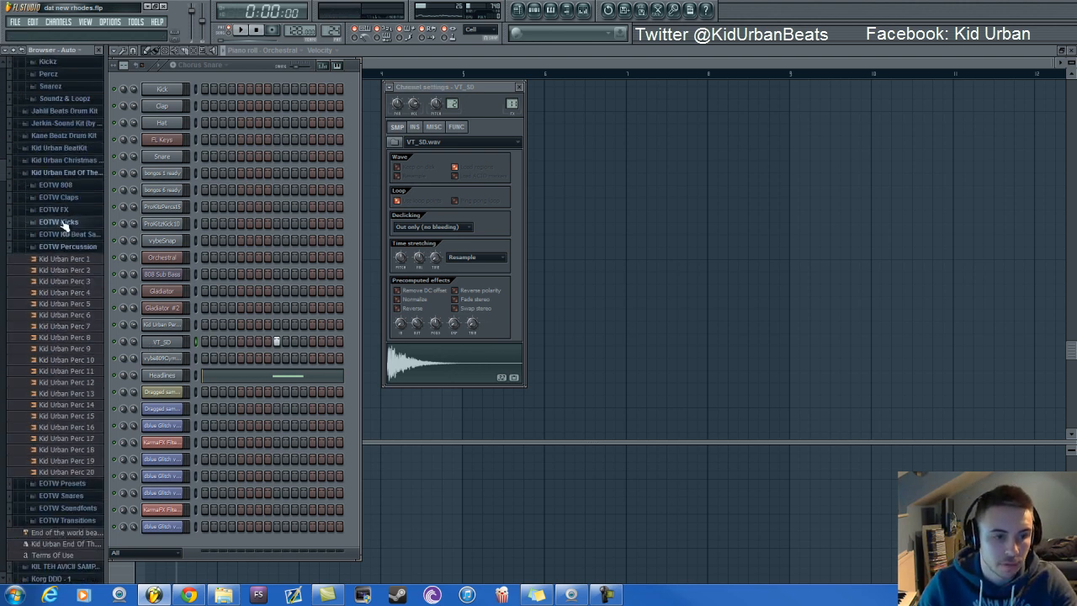
click(66, 174)
scroll(67, 276, down, 5)
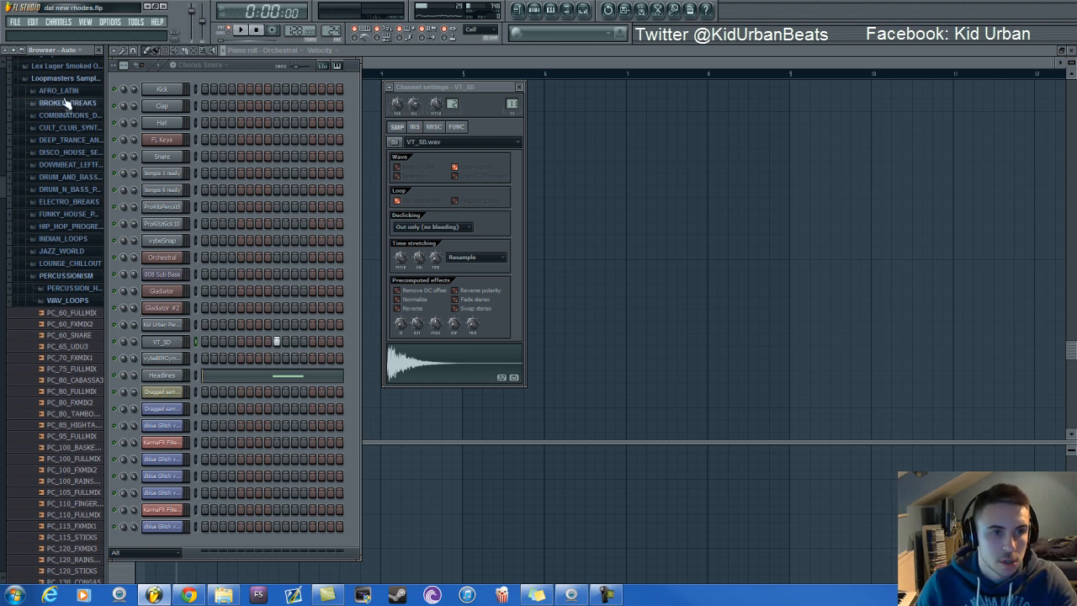
click(64, 80)
scroll(65, 385, down, 4)
click(50, 329)
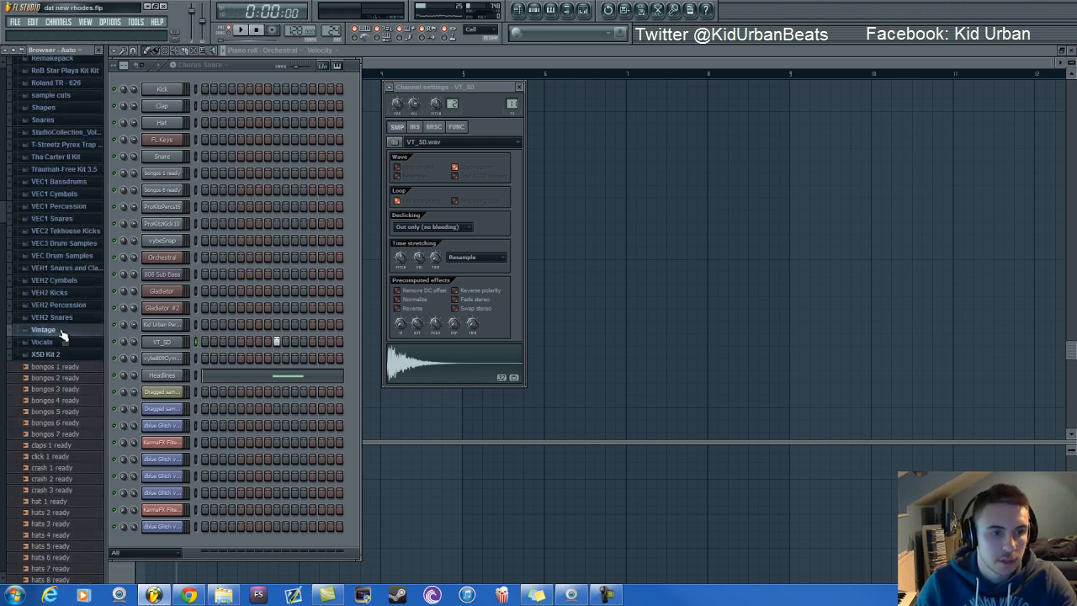
scroll(60, 367, down, 3)
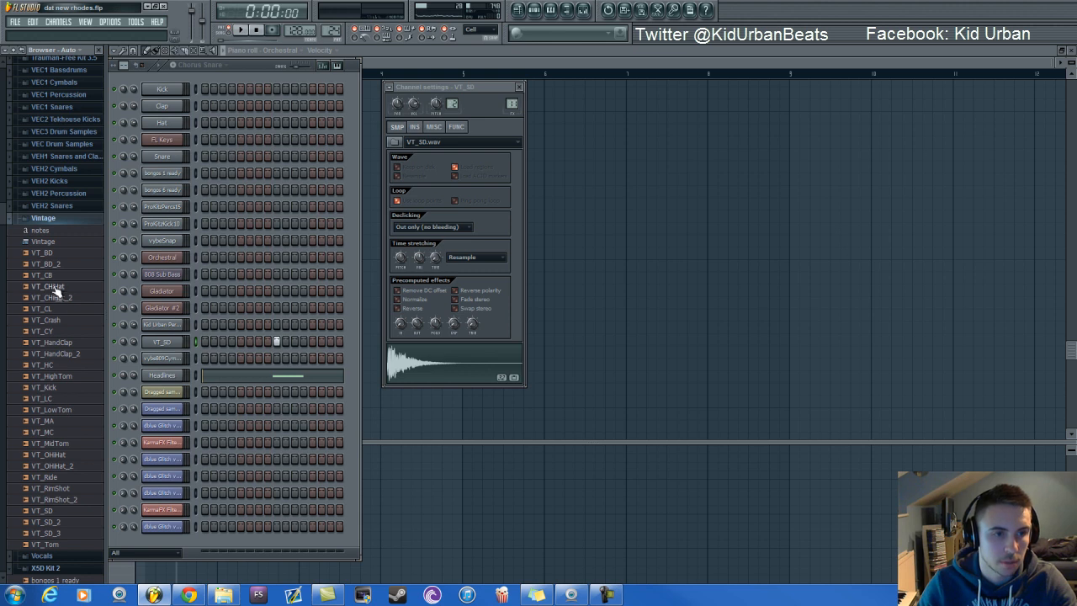
click(66, 512)
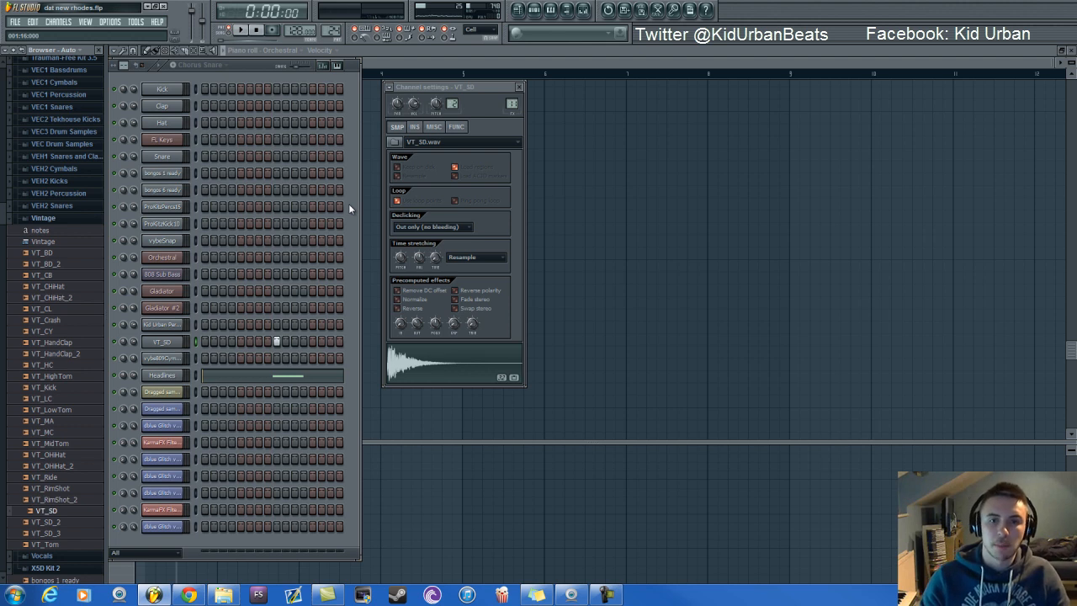
Step: Select the VT_SD channel and open the Fruity Parametric EQ 2 on its mixer track
click(173, 344)
click(174, 344)
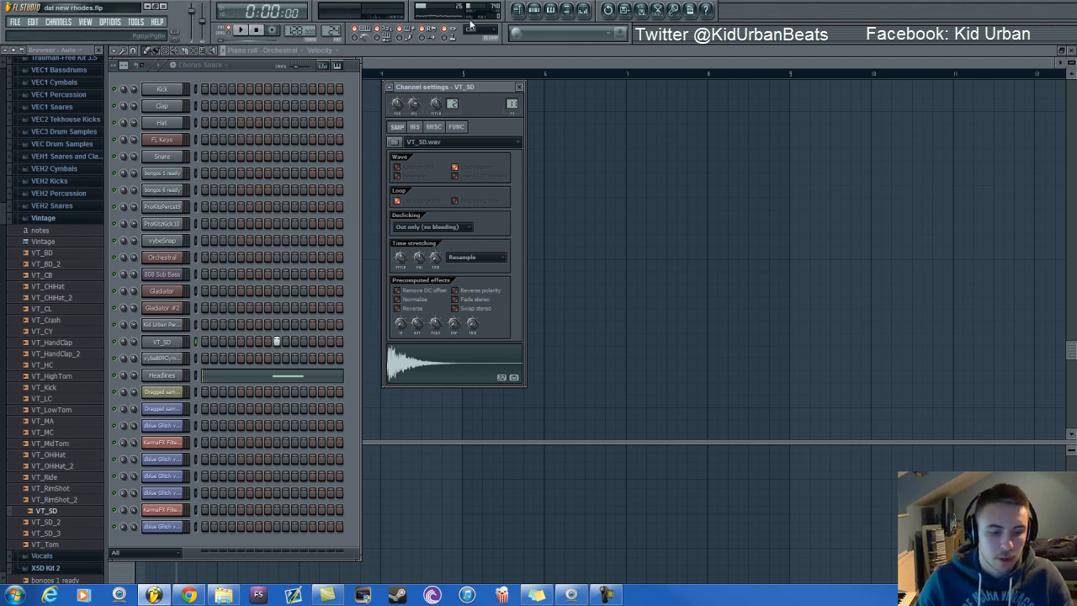
click(583, 10)
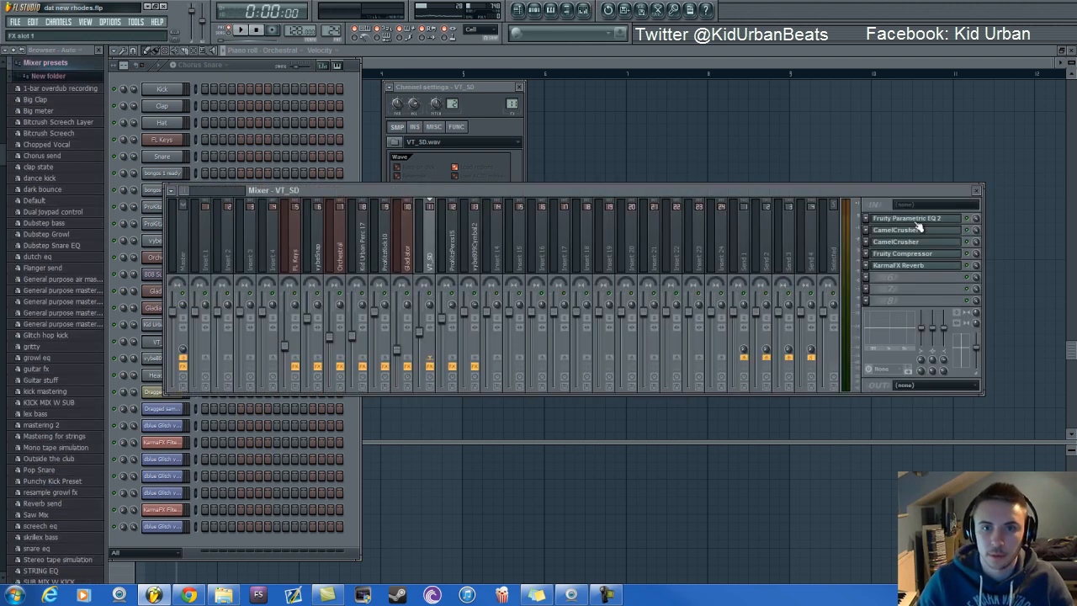
click(913, 220)
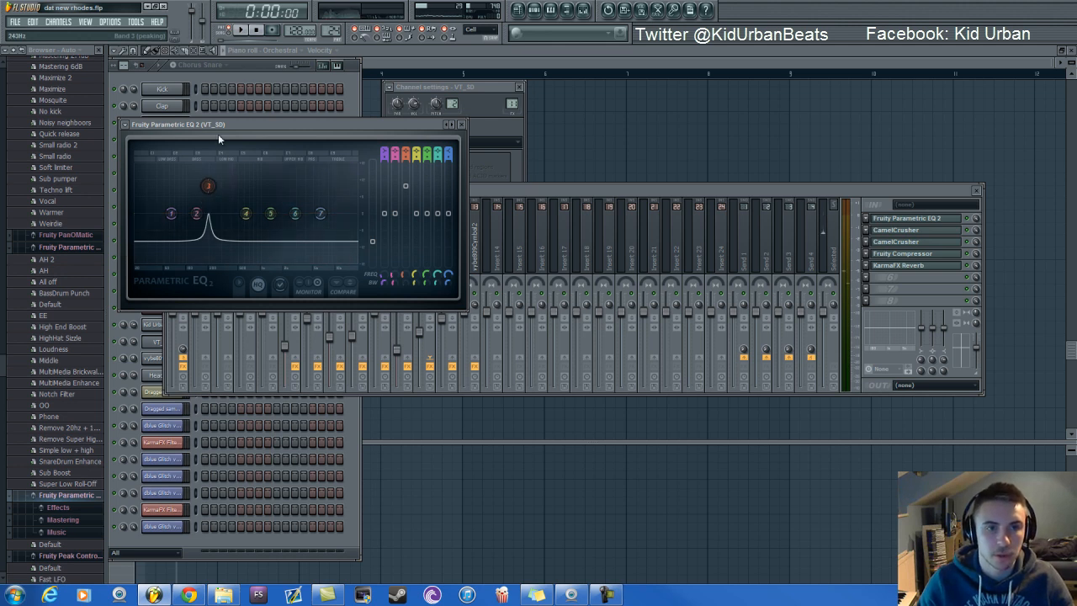
Step: Check the VT_SD hit in the step sequencer, then return to its mixer track and open the first CamelCrusher
click(237, 66)
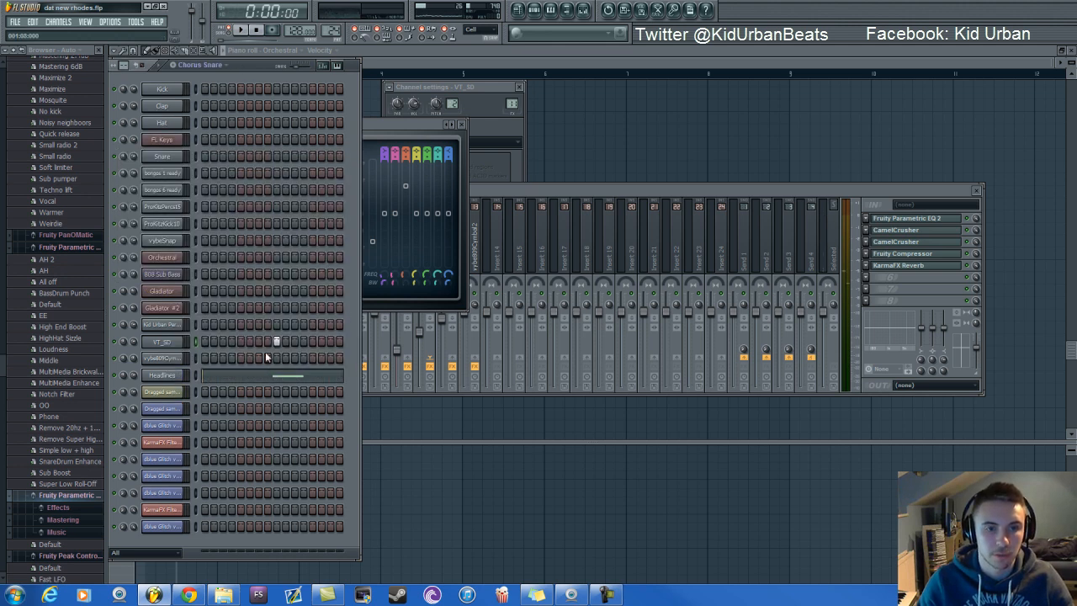
click(542, 188)
click(910, 221)
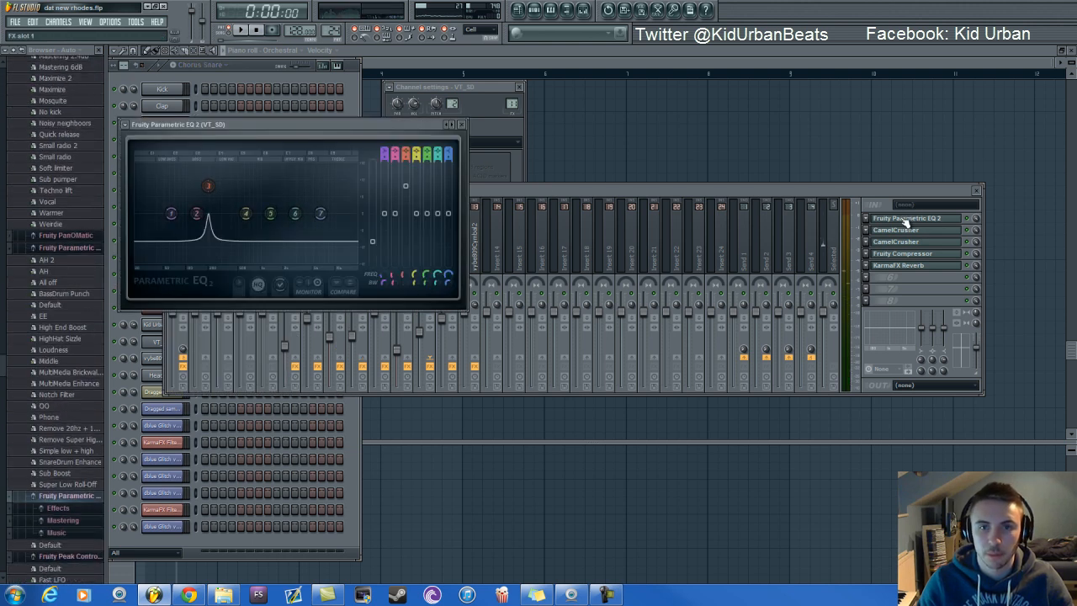
click(915, 232)
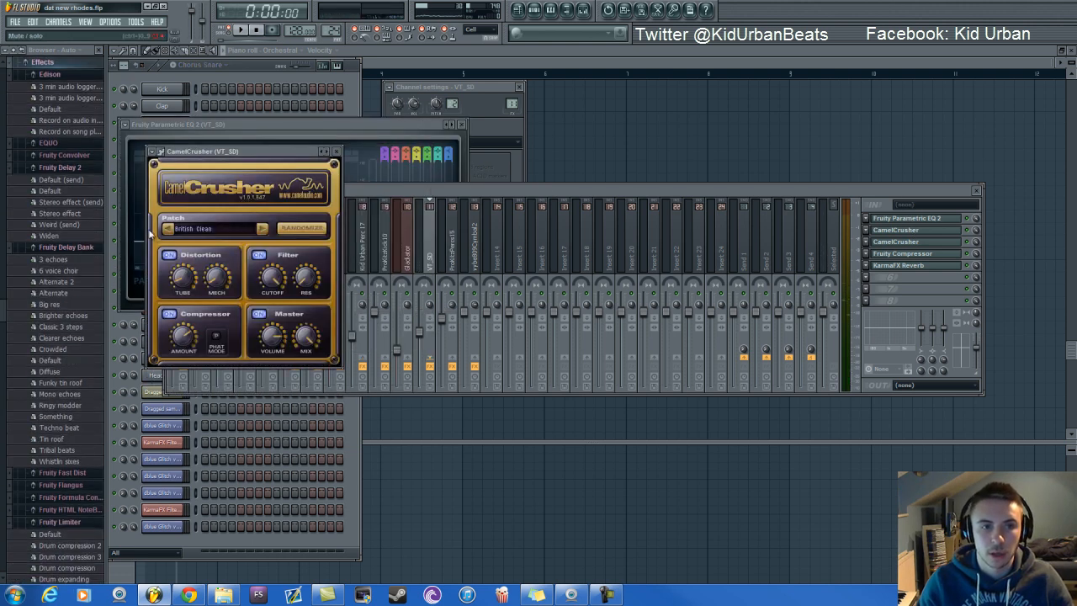
Step: Open the second CamelCrusher and the KarmaFX Reverb on the VT_SD mixer track
click(899, 242)
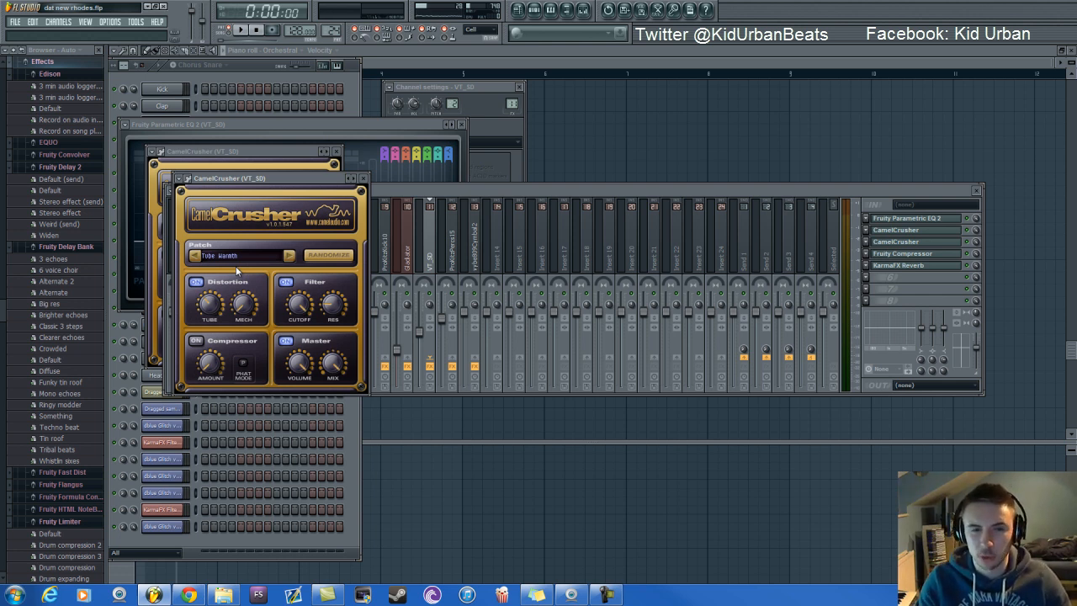
click(900, 265)
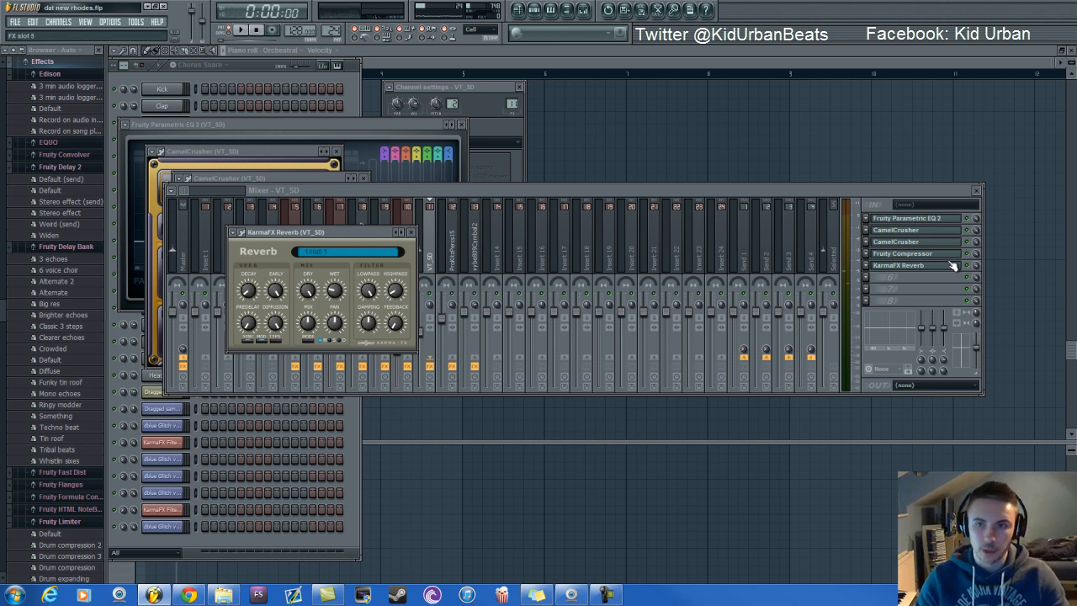
Step: Open the Headlines channel's settings from the step sequencer and preview its sample
click(240, 65)
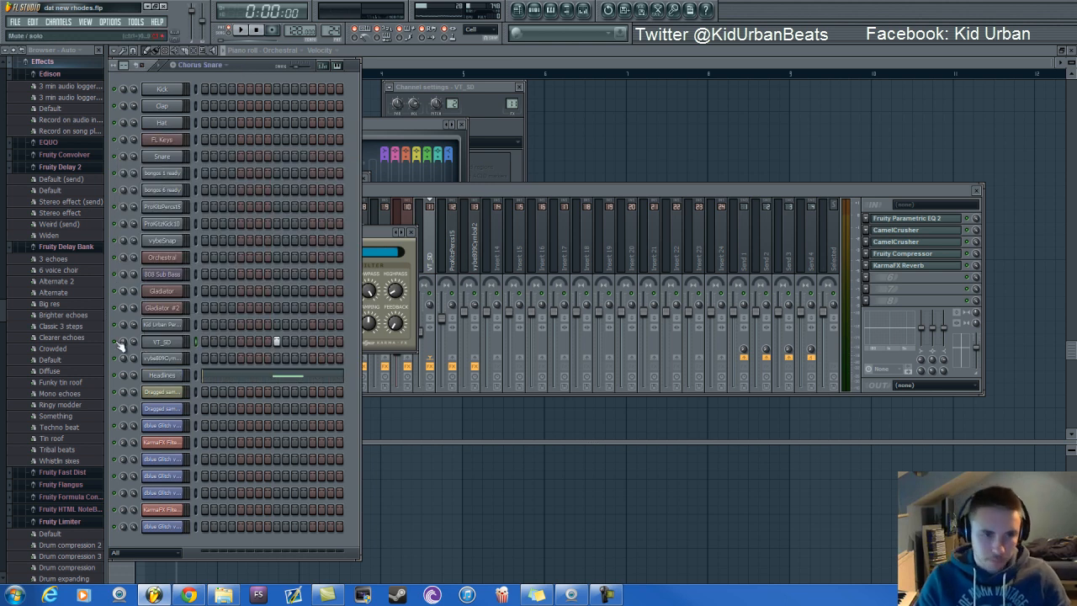
click(169, 374)
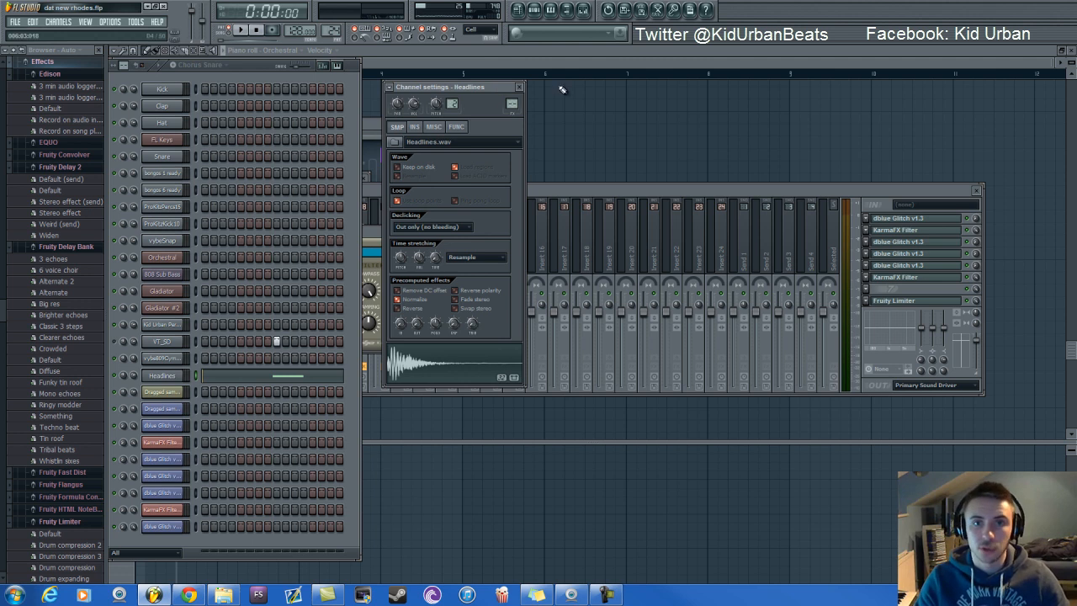
click(465, 360)
click(463, 363)
click(461, 364)
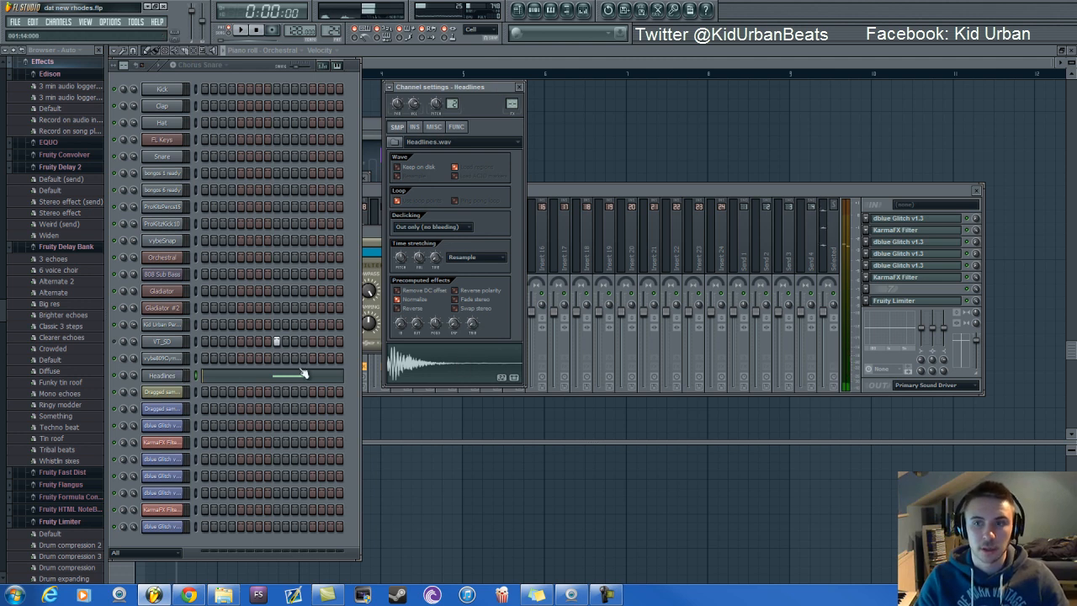
Step: Open the Headlines channel's notes of the Chorus Snare pattern in the piano roll
click(718, 183)
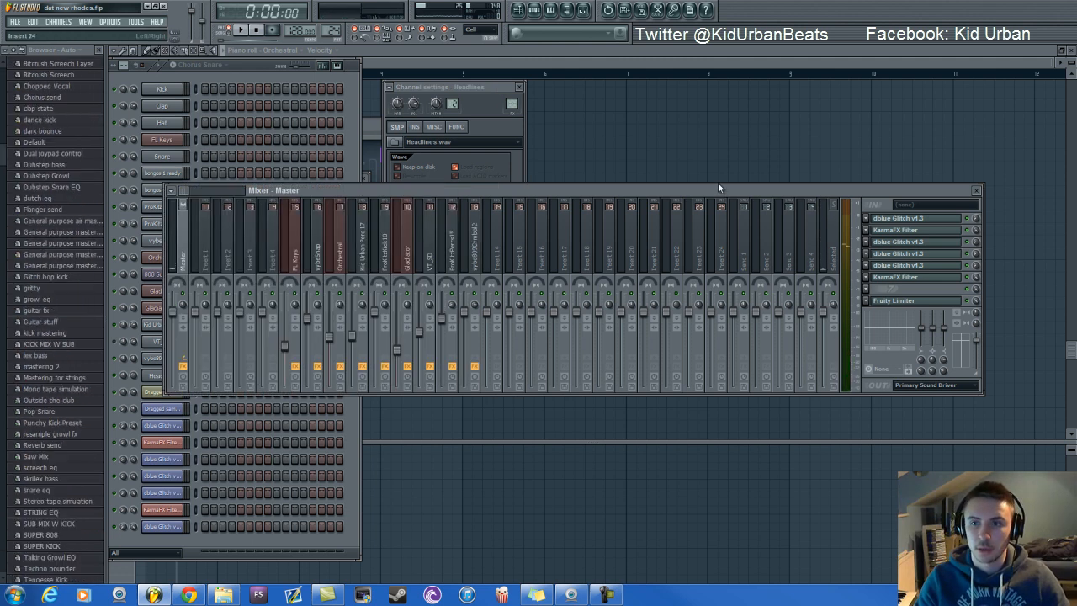
click(224, 65)
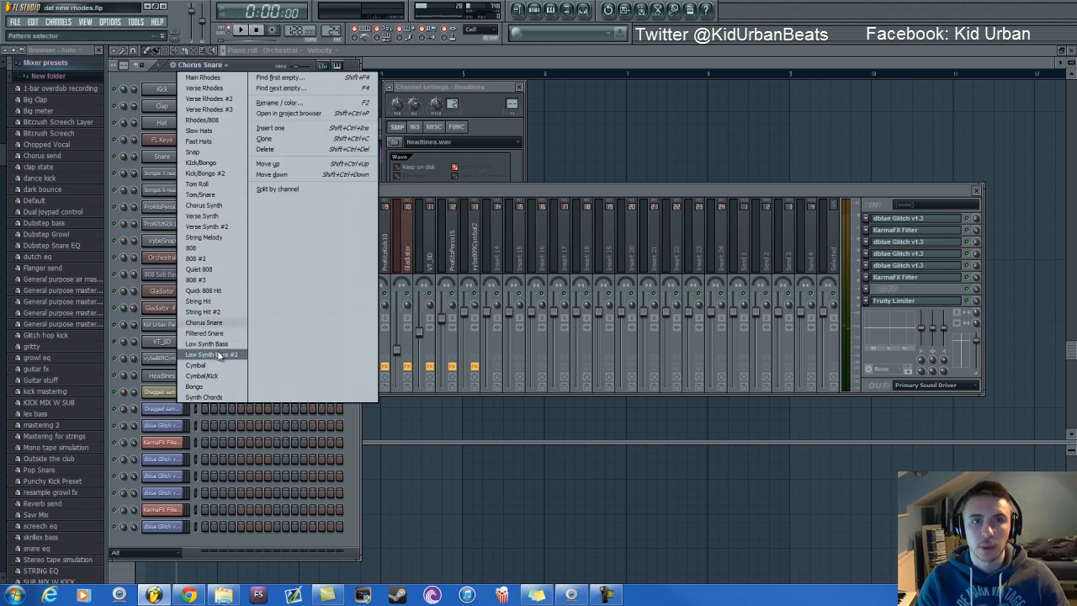
click(256, 68)
click(263, 376)
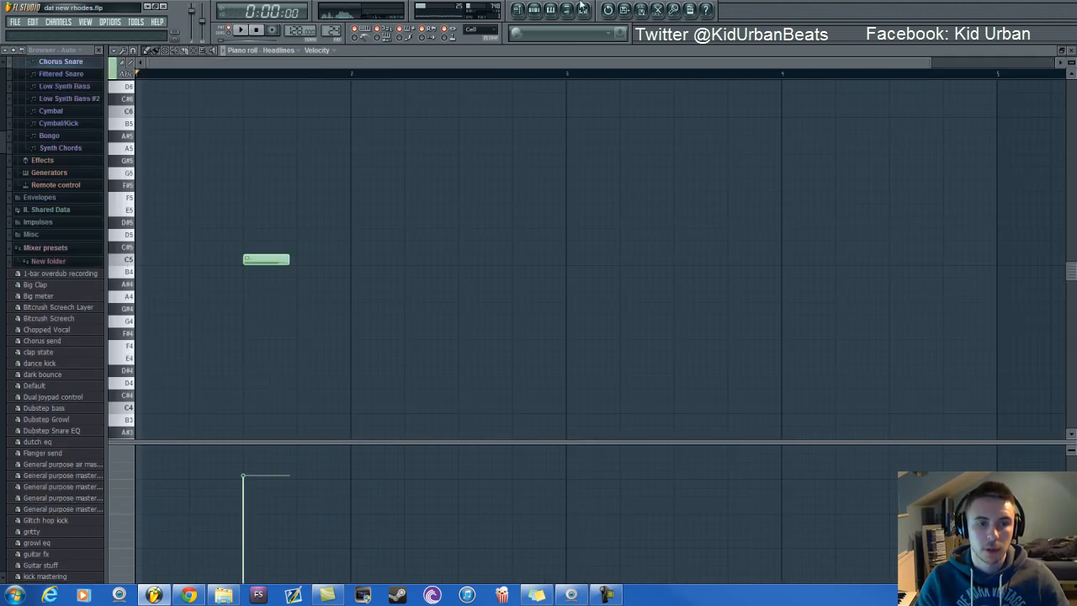
Step: Return to the playlist and step sequencer and play the Chorus Snare pattern, stopping it after a listen
click(517, 10)
click(534, 10)
key(space)
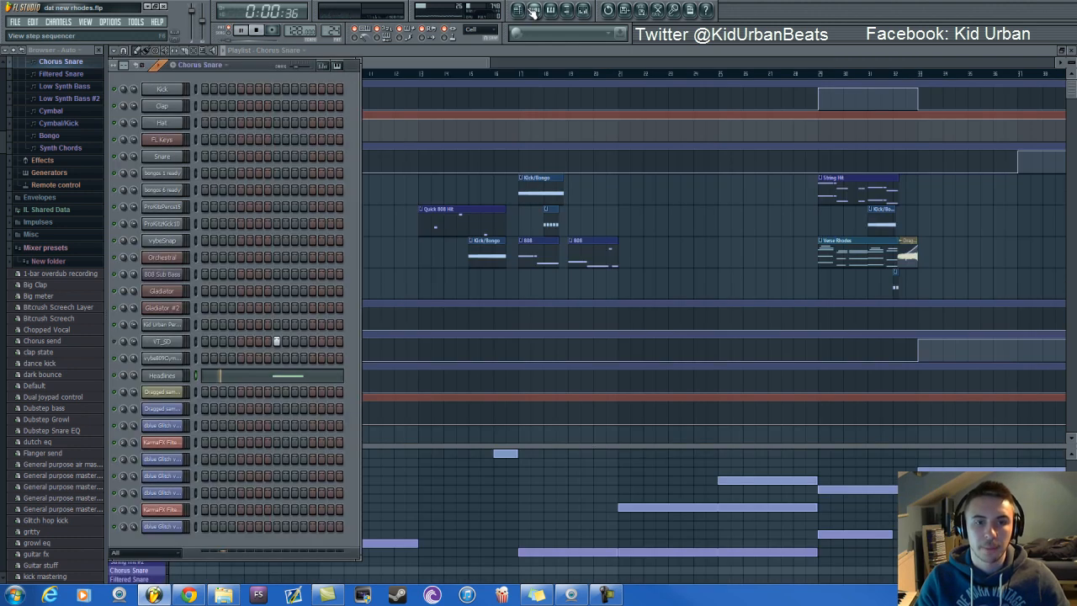
key(space)
key(space)
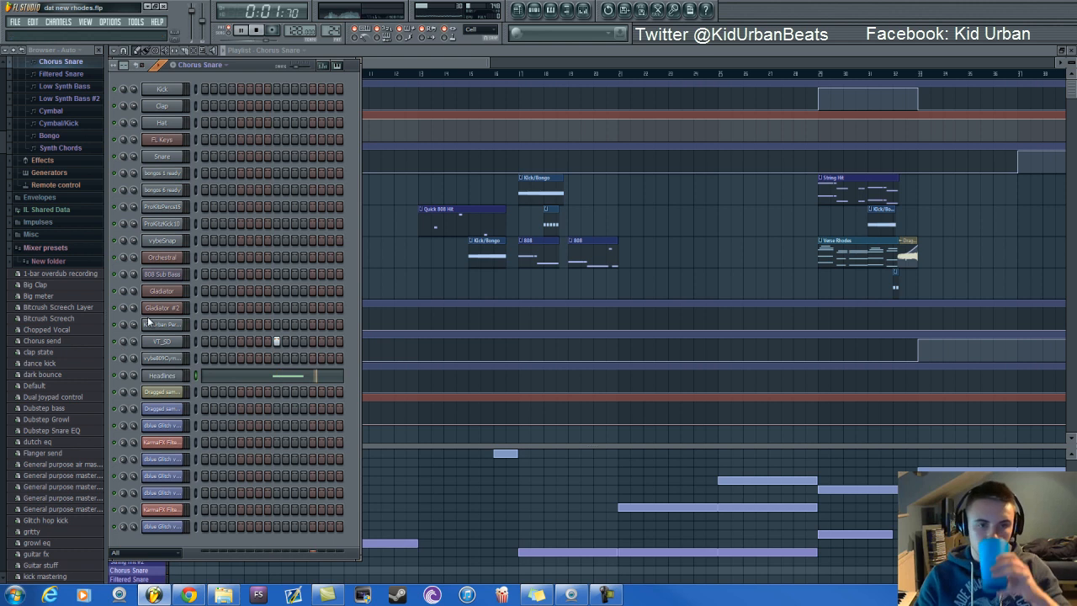
click(259, 31)
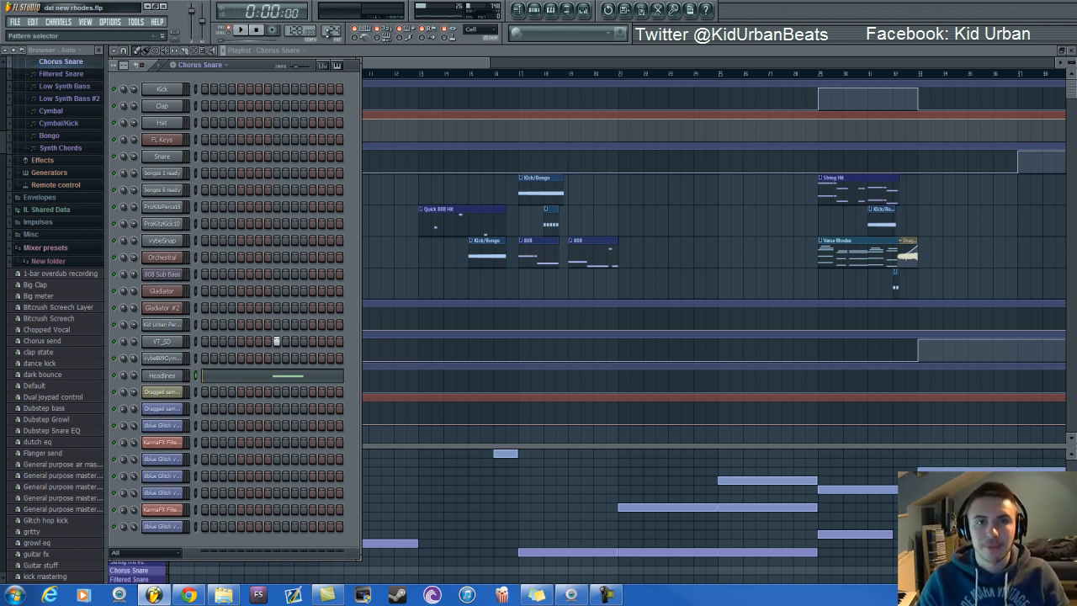
Step: Switch to the Filtered Snare pattern, play it, and locate its clips in the playlist
scroll(333, 30, up, 1)
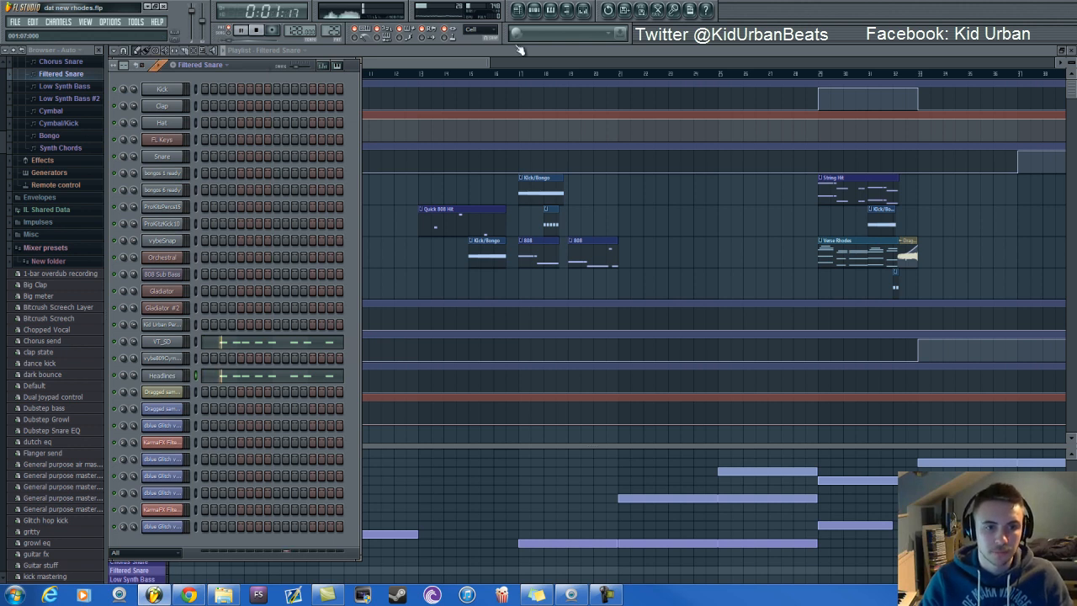
key(F6)
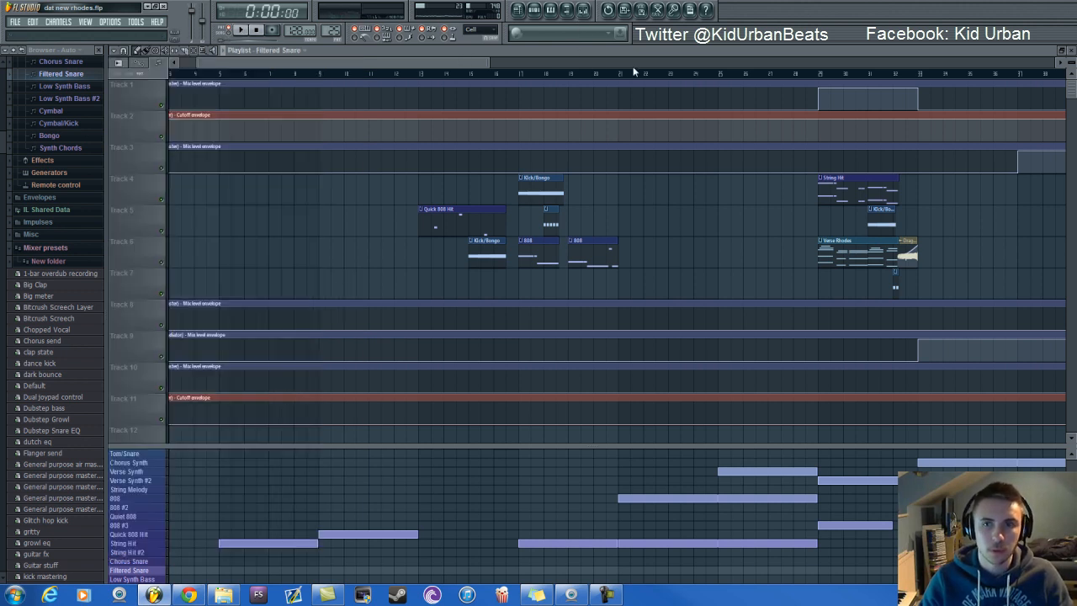
drag(482, 64, 722, 61)
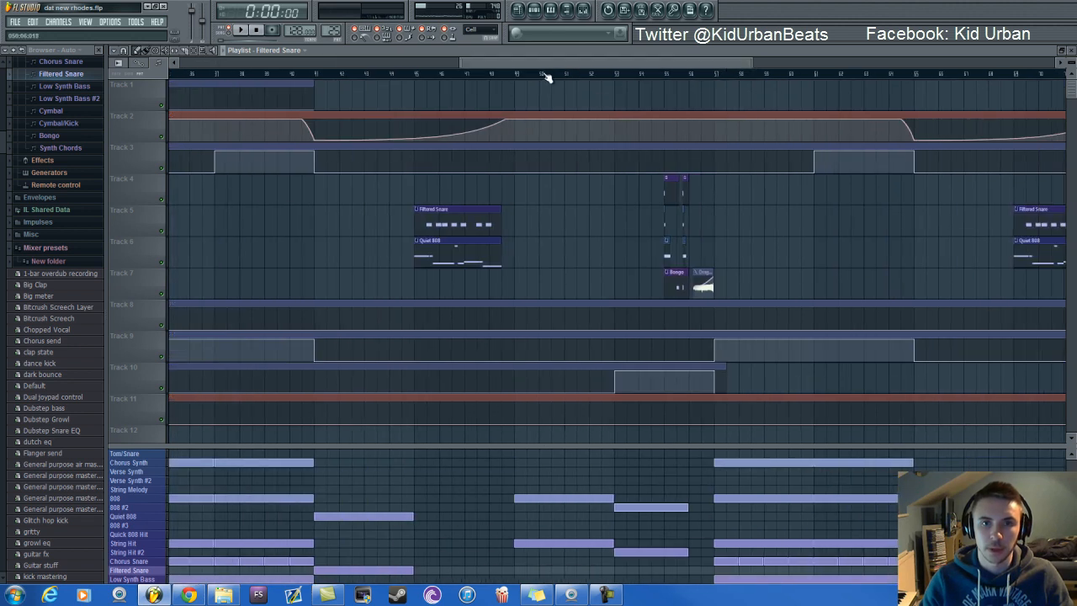
click(542, 15)
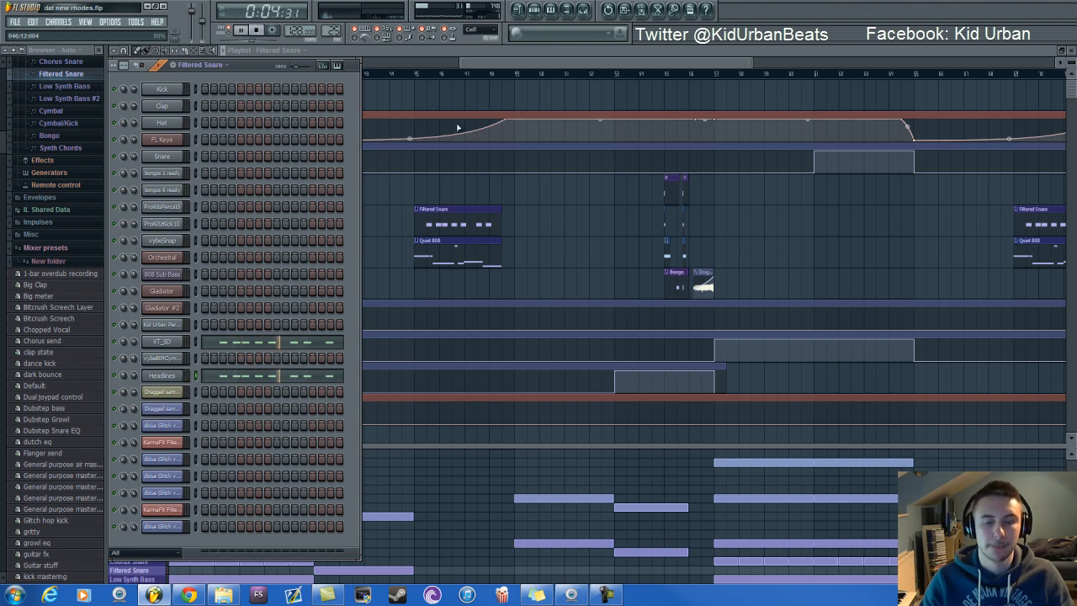
click(337, 66)
key(space)
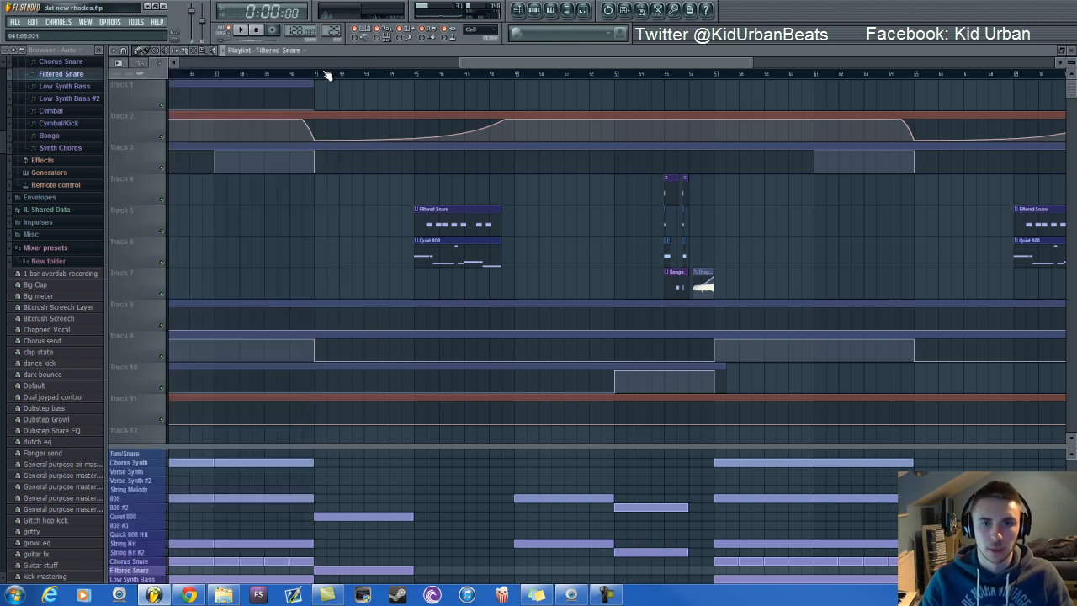
Step: Play the song from bar 41 to hear the Filtered Snare section alongside the step sequencer, then stop
click(318, 74)
key(space)
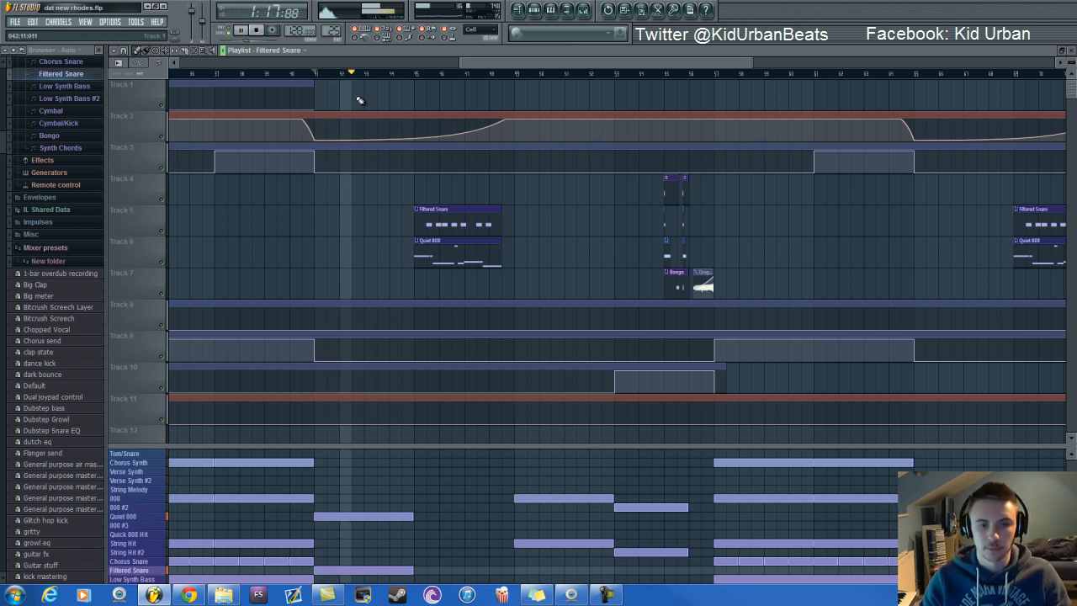
key(F6)
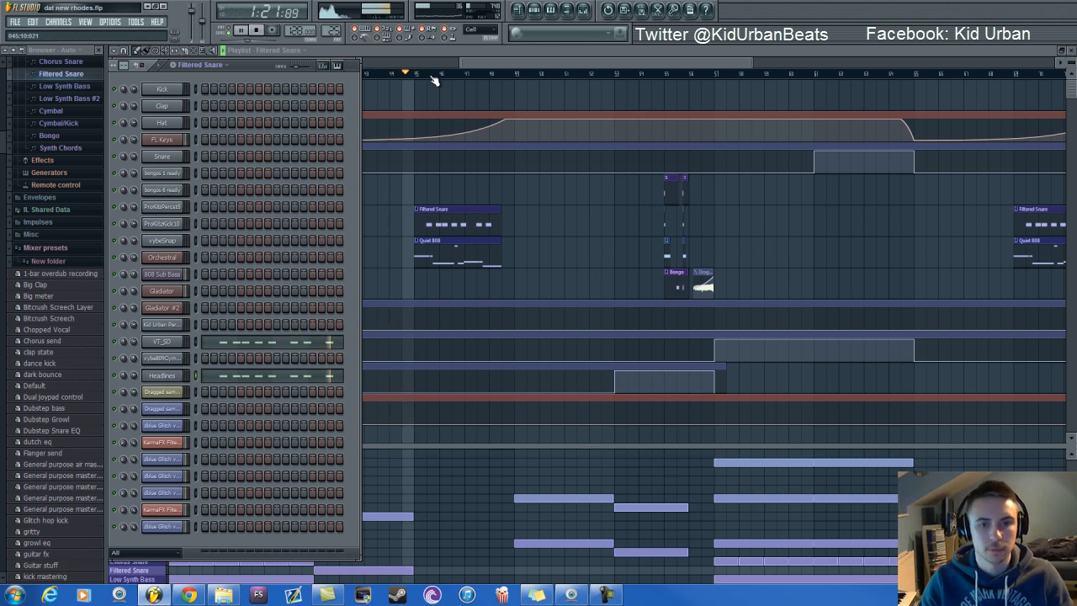
key(space)
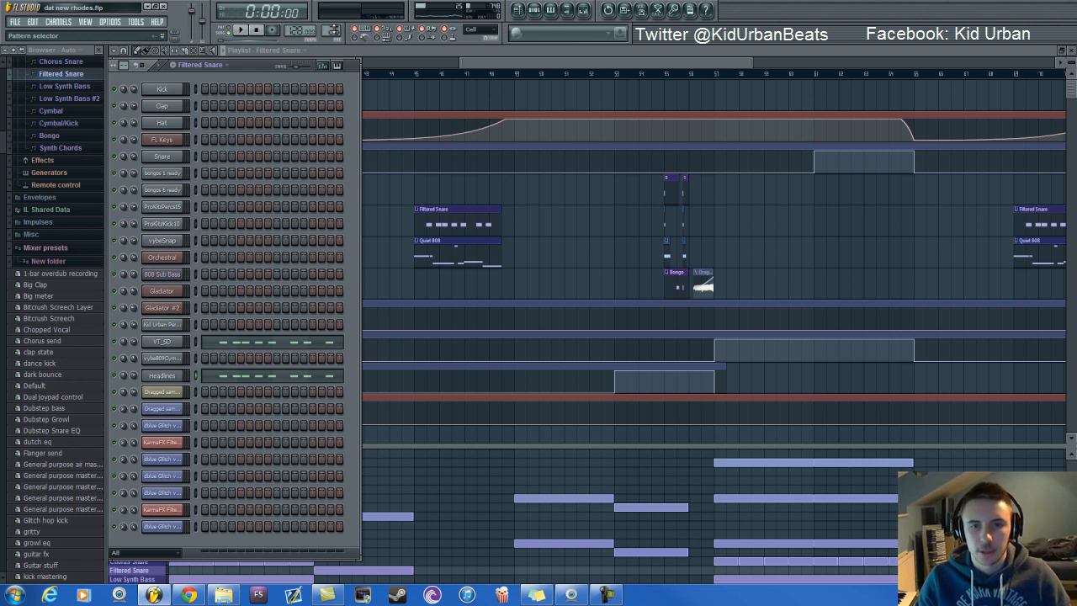
Step: Switch to the Low Synth Bass pattern, audition A3 in the Gladiator piano roll, and review the pattern's clips in the playlist
scroll(334, 29, up, 1)
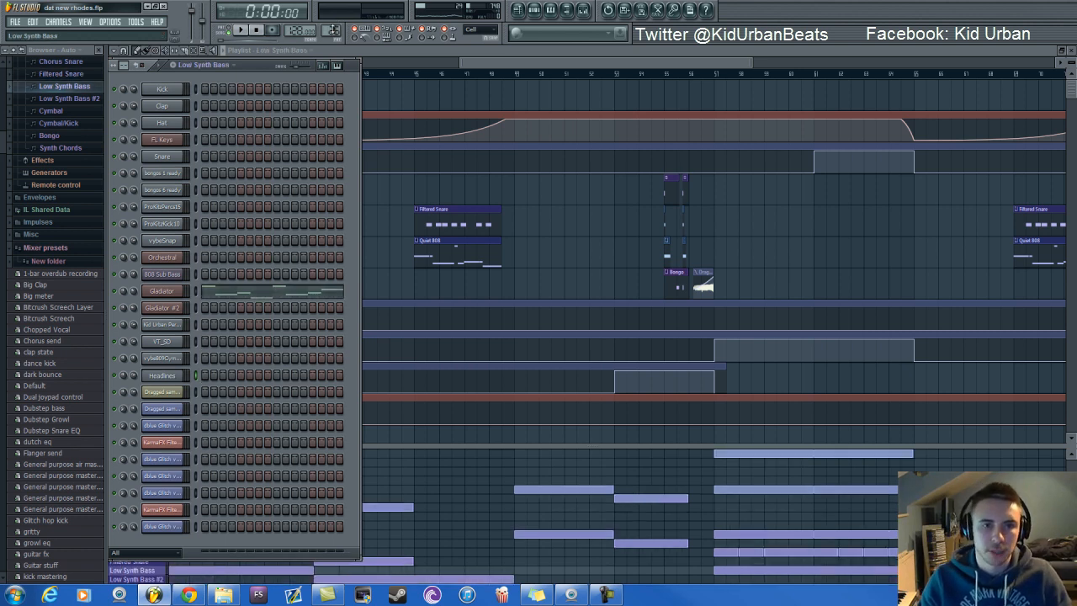
click(228, 293)
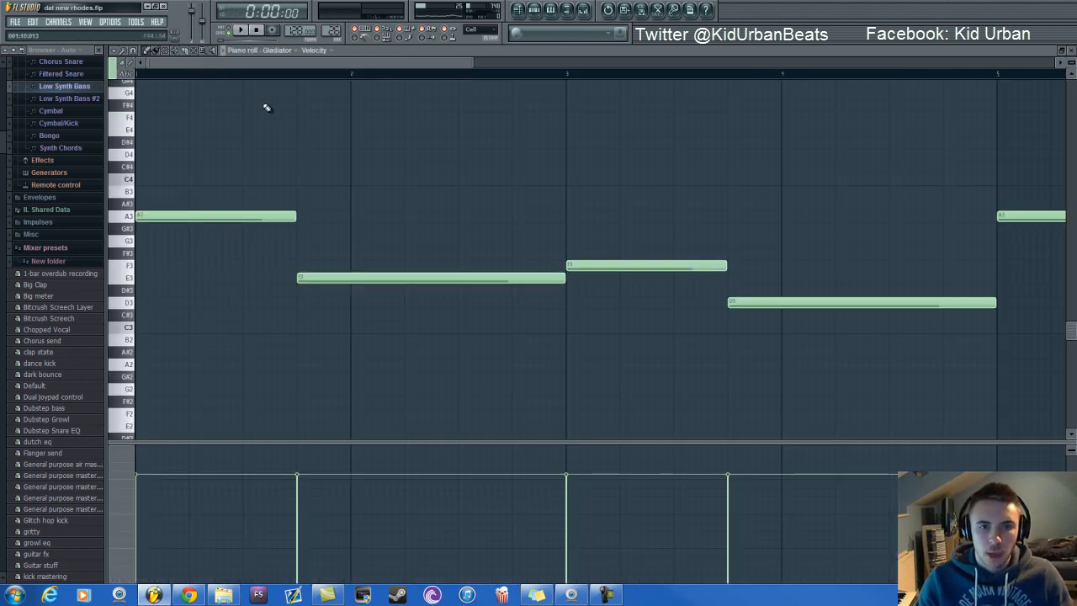
click(131, 218)
click(131, 218)
click(131, 218)
scroll(255, 235, down, 5)
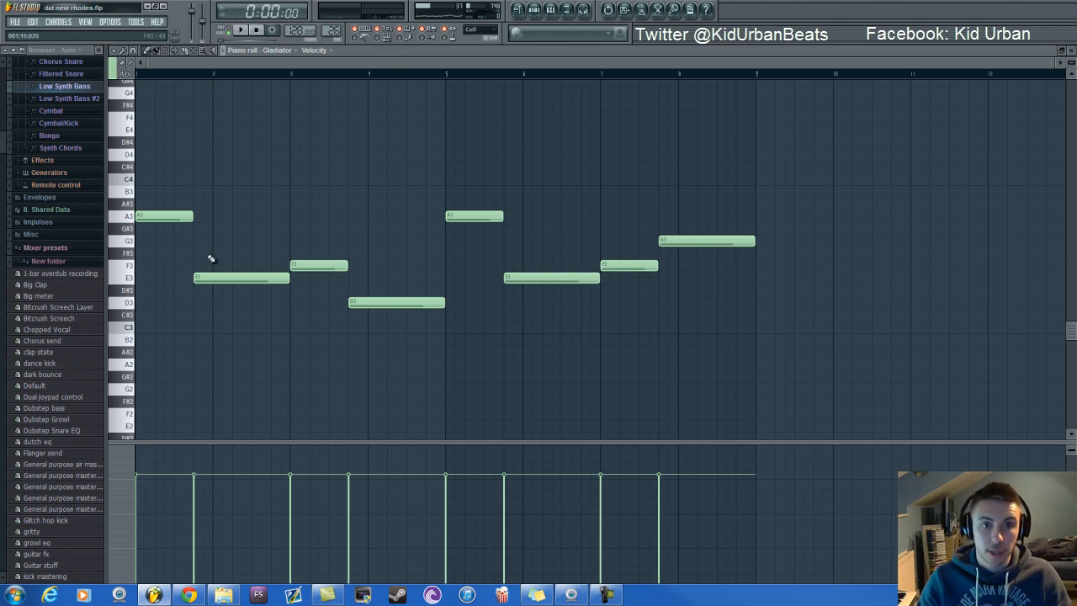
click(517, 9)
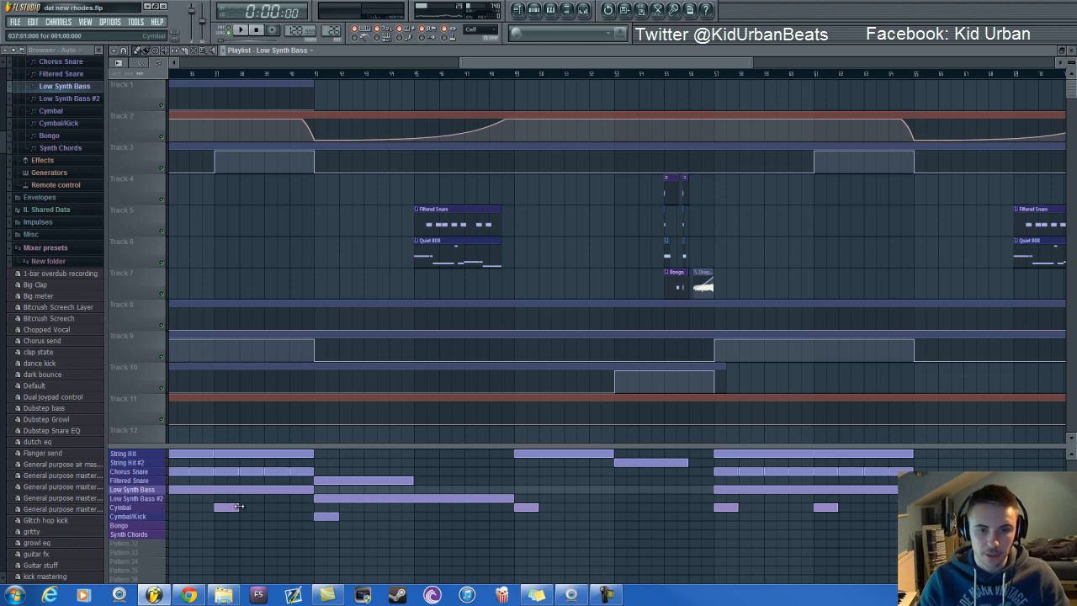
scroll(240, 505, down, 2)
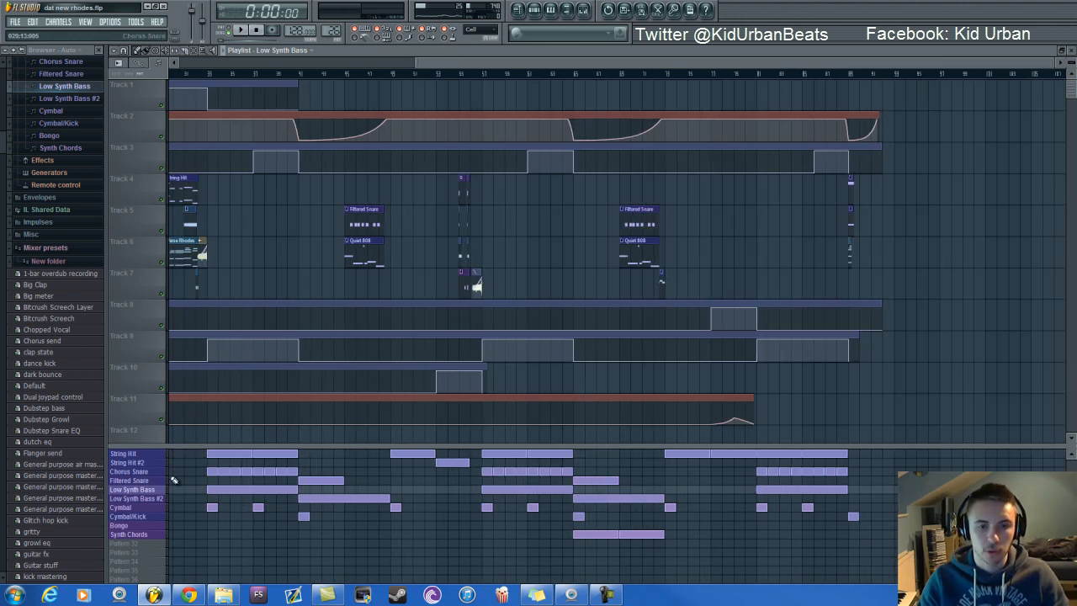
Step: Play the Low Synth Bass pattern in pattern mode, then reopen its Gladiator notes in the piano roll
click(534, 9)
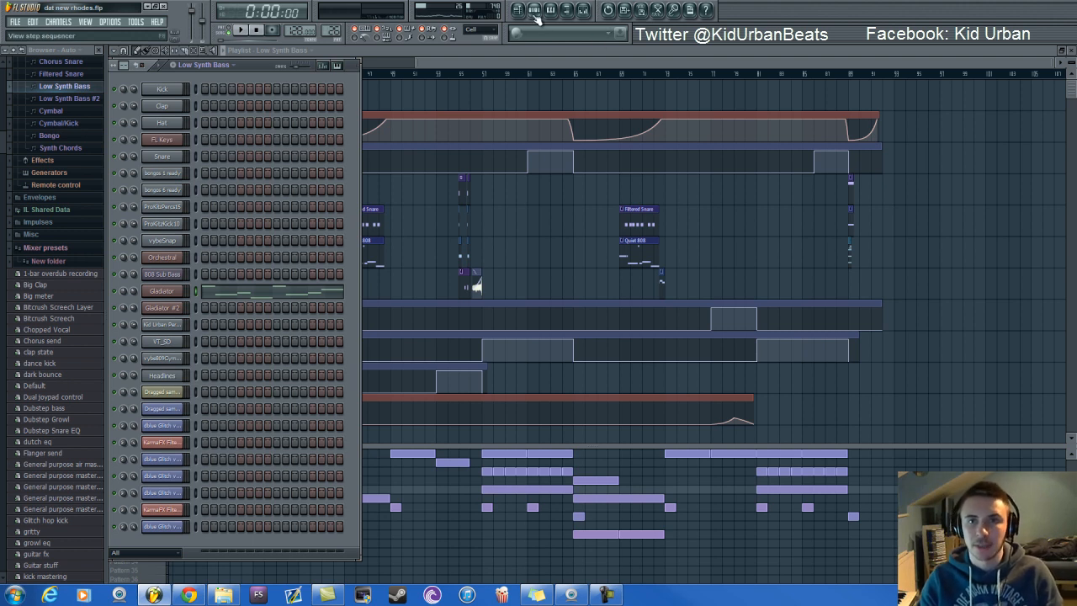
click(229, 32)
key(space)
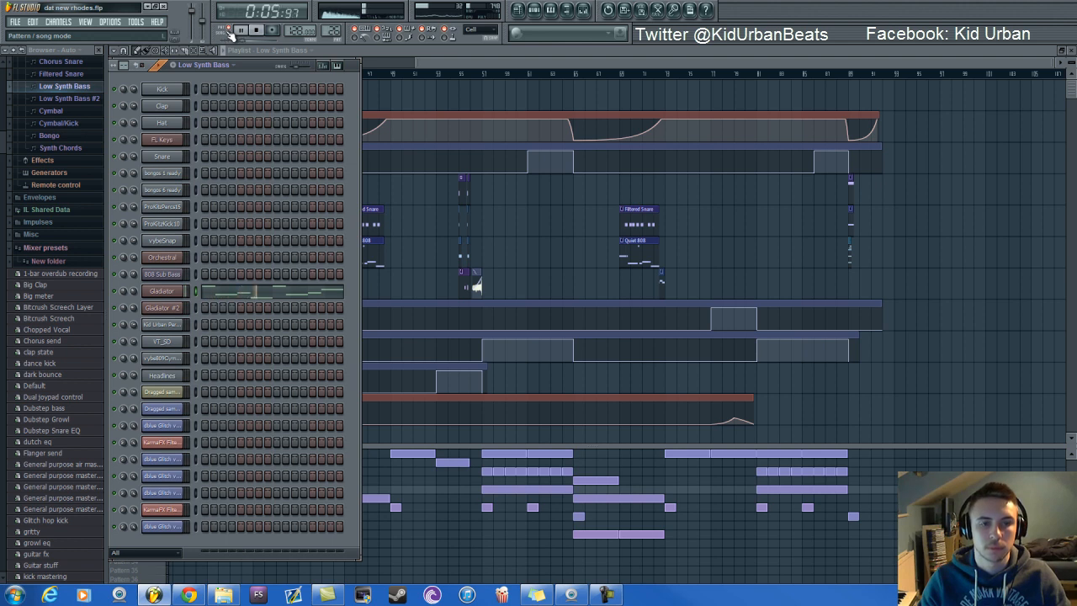
click(260, 31)
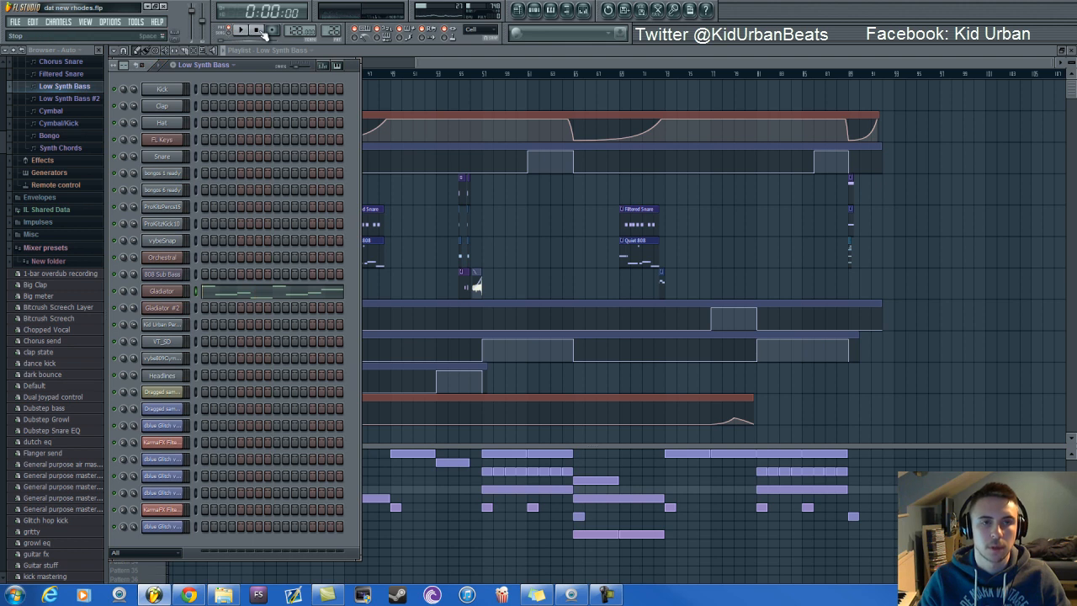
click(248, 294)
scroll(373, 73, down, 4)
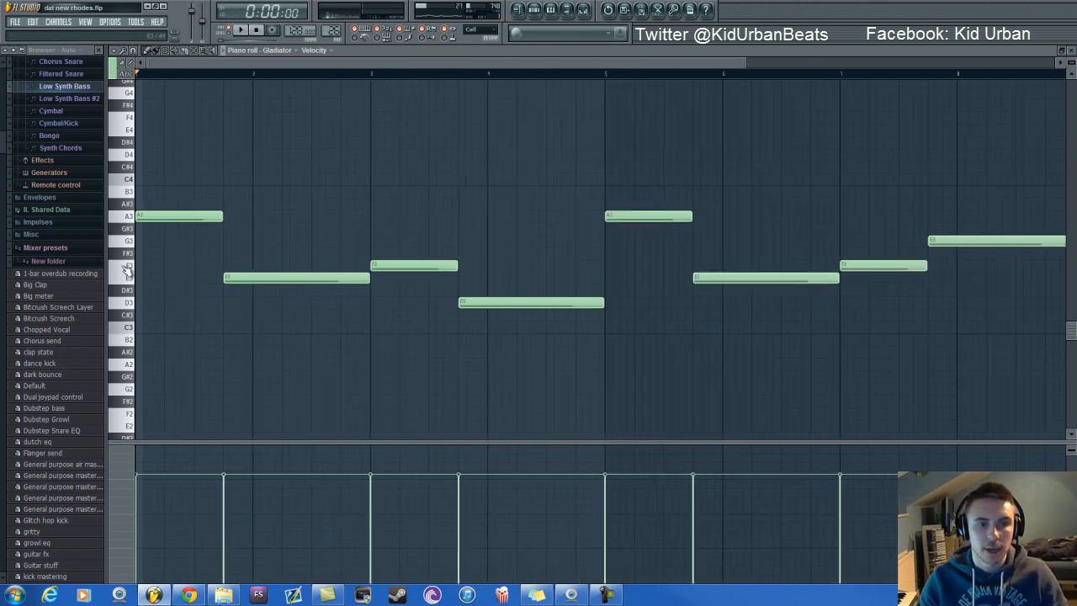
Step: Switch the step sequencer to the Cymbal pattern, open the vybe809Cymbal2 channel's settings, and preview the sample
click(547, 8)
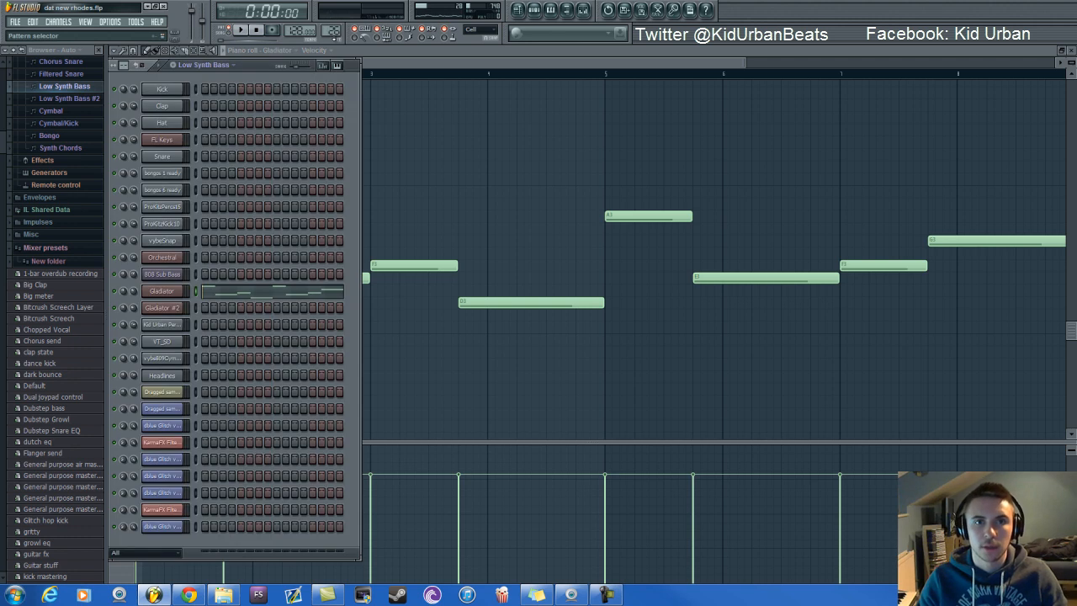
scroll(334, 32, up, 2)
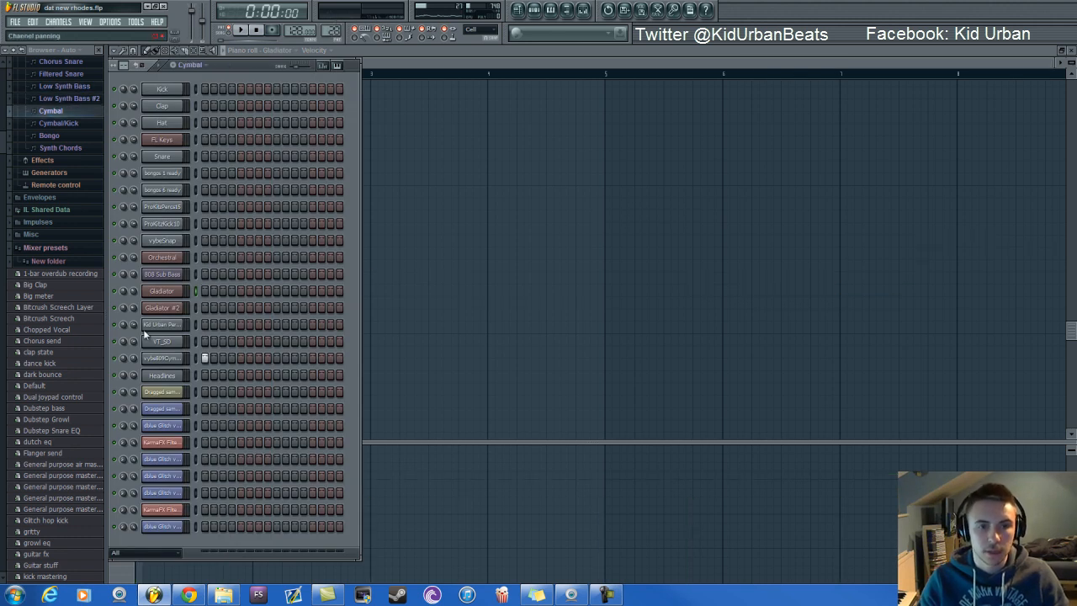
click(160, 361)
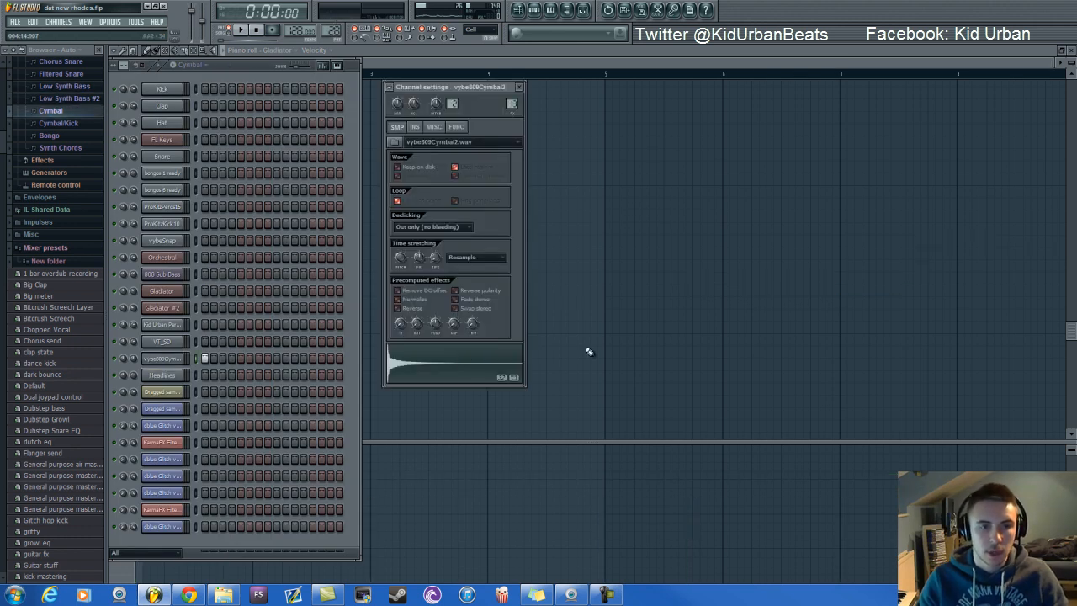
click(447, 368)
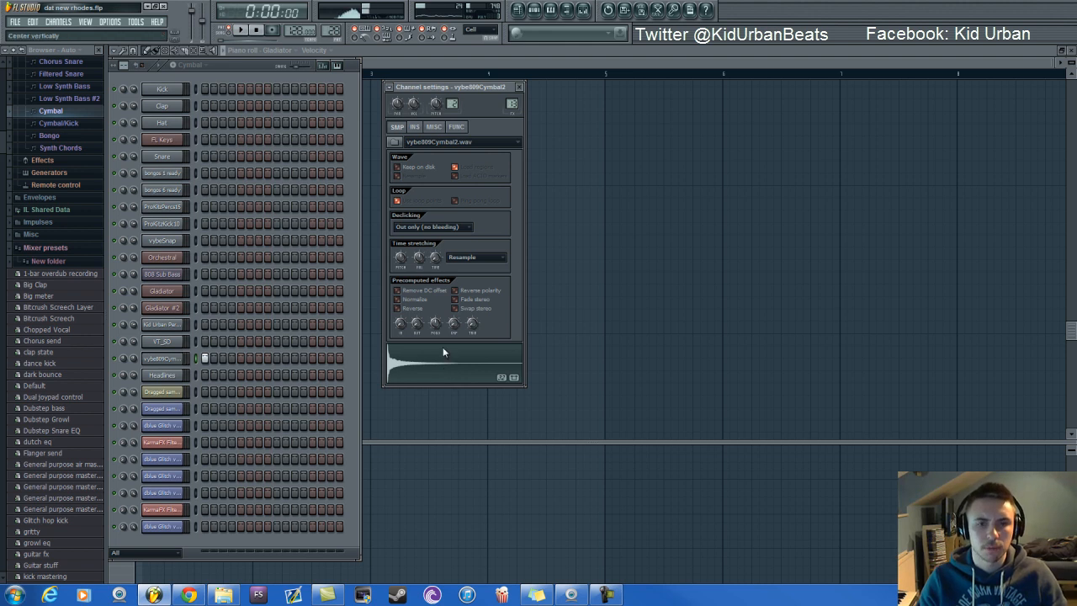
Step: Check the Cymbal/Kick pattern in the step sequencer, then advance to the Synth Chords pattern
scroll(336, 25, down, 1)
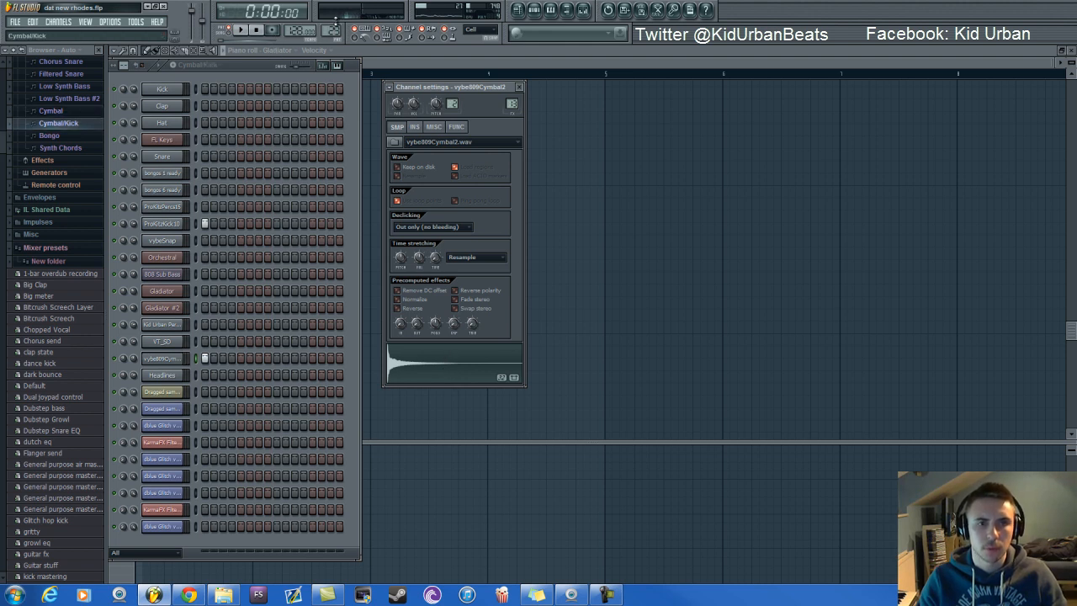
click(249, 76)
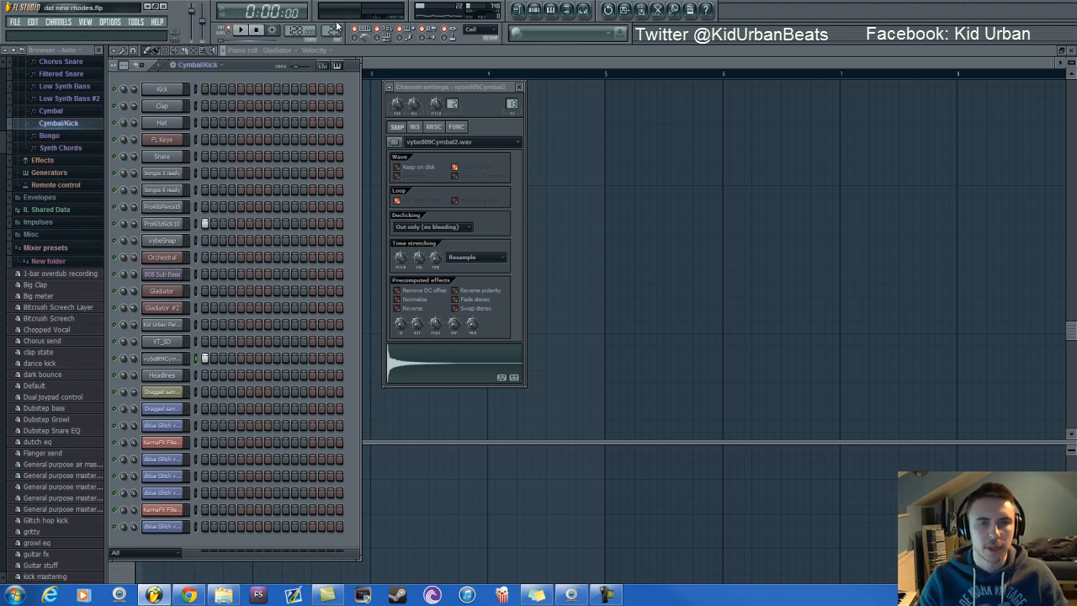
scroll(337, 30, down, 1)
scroll(337, 25, down, 1)
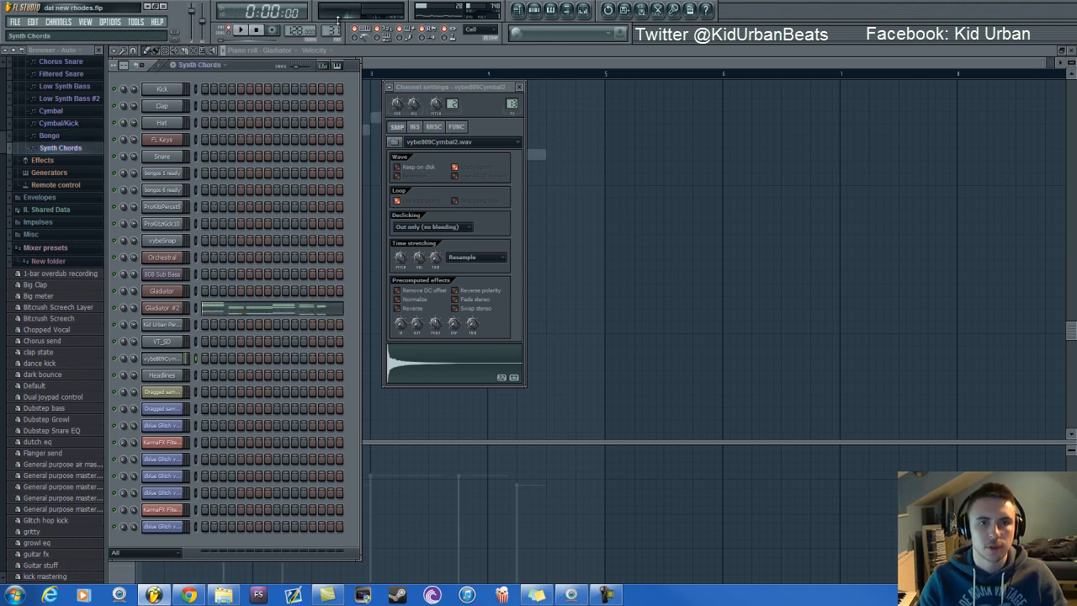
Step: Play the Synth Chords pattern in the step sequencer and check where its clips sit in the playlist
key(space)
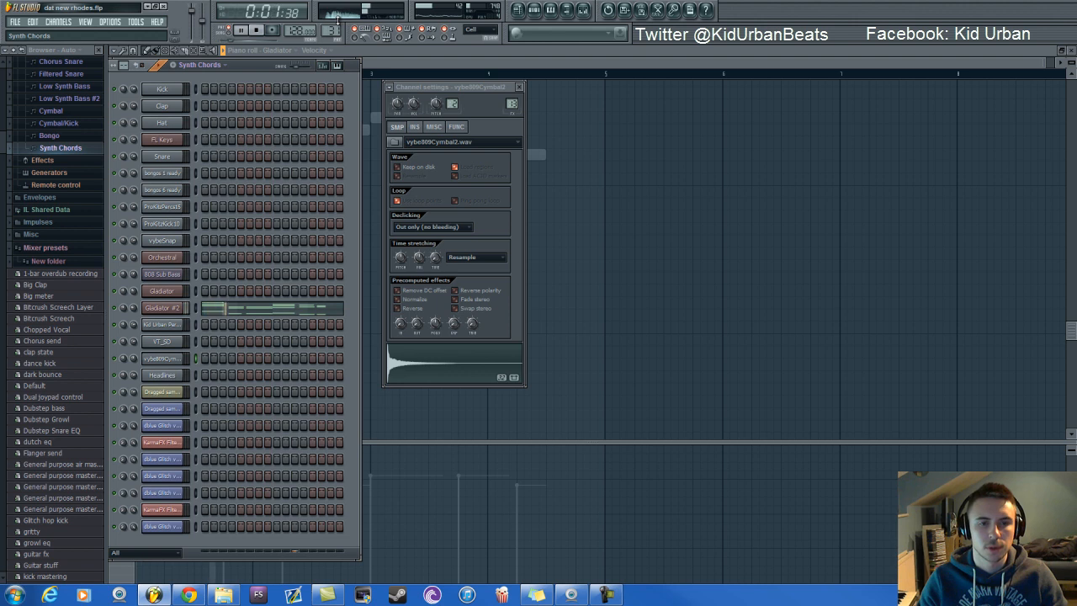
click(518, 10)
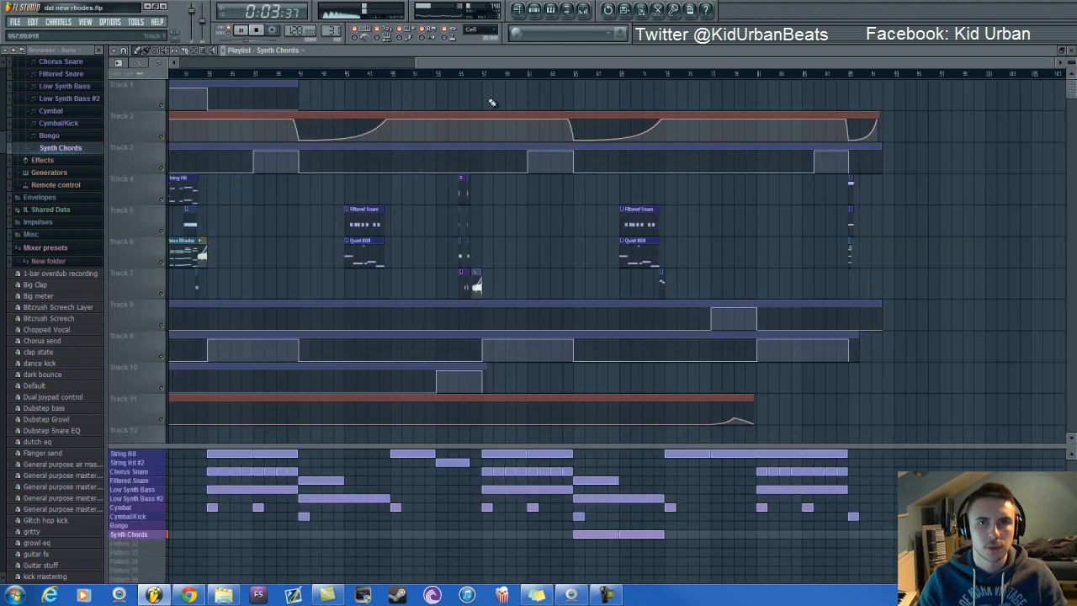
click(536, 11)
key(space)
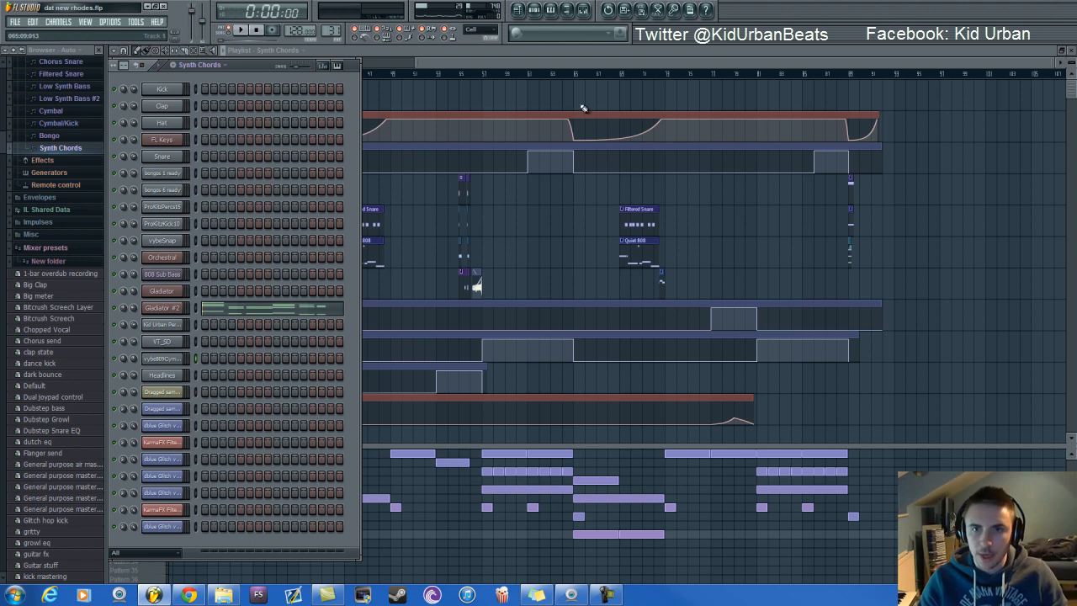
Step: Play the song from bar 65, where the Synth Chords clips begin, then stop playback with the step sequencer showing
click(574, 74)
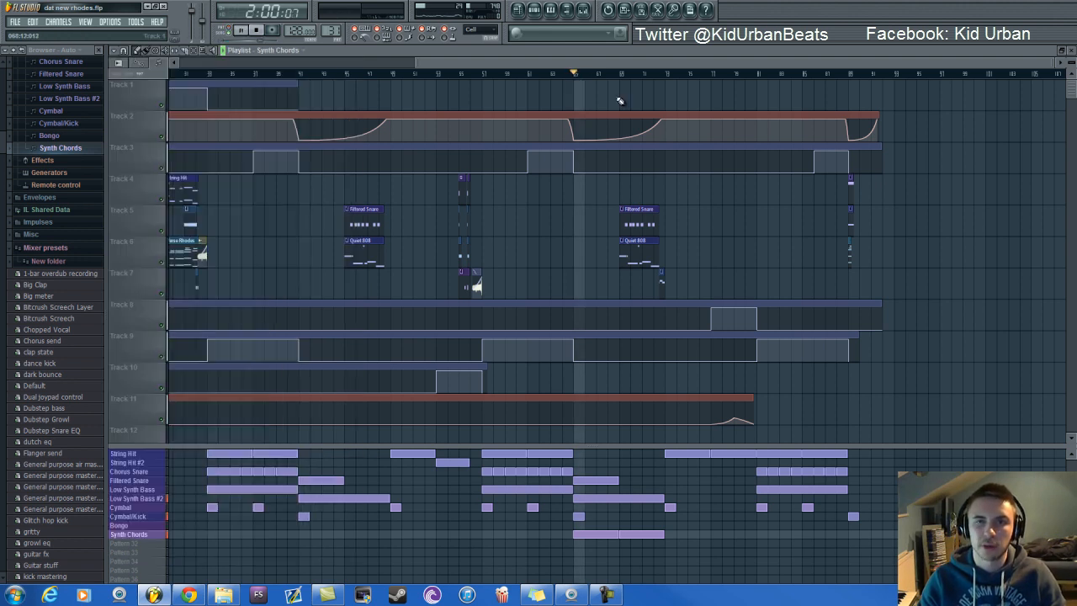
key(space)
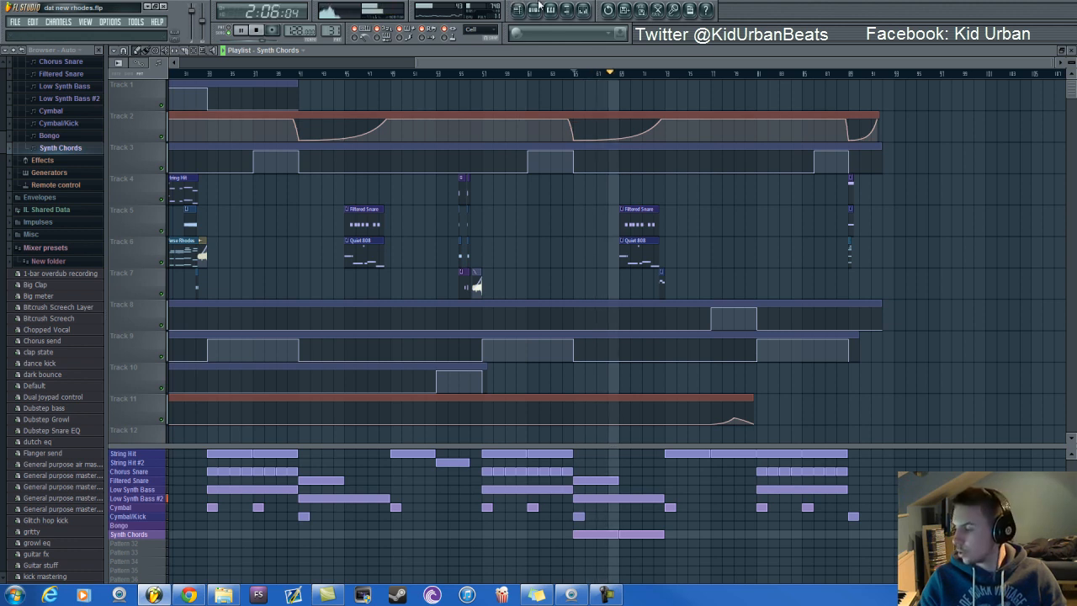
click(534, 9)
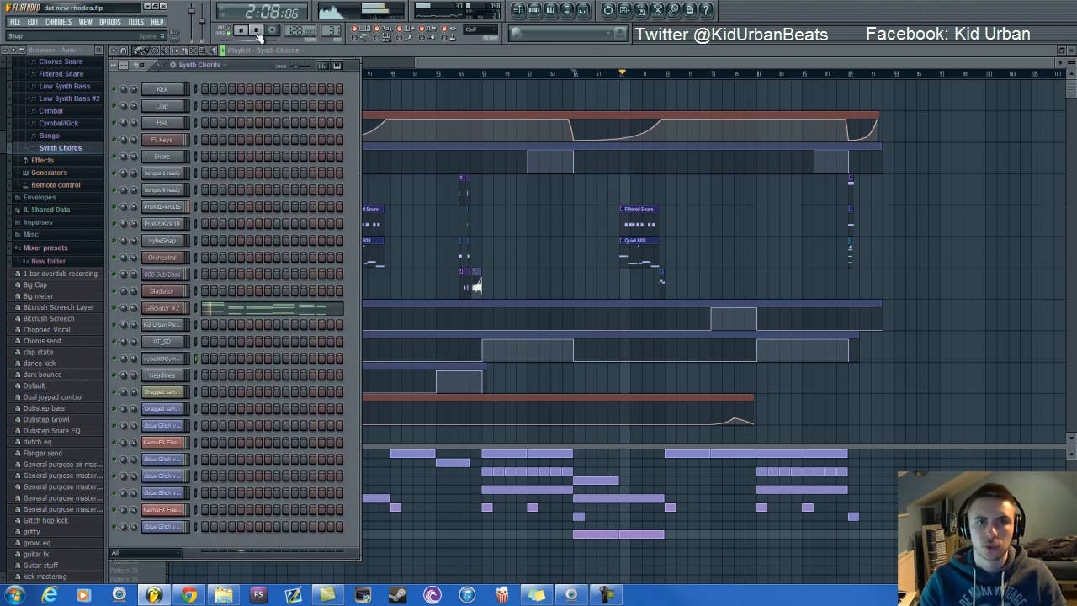
key(space)
Step: Select the empty Pattern 34 and return the playlist to the beginning of the song
drag(329, 31, 328, 581)
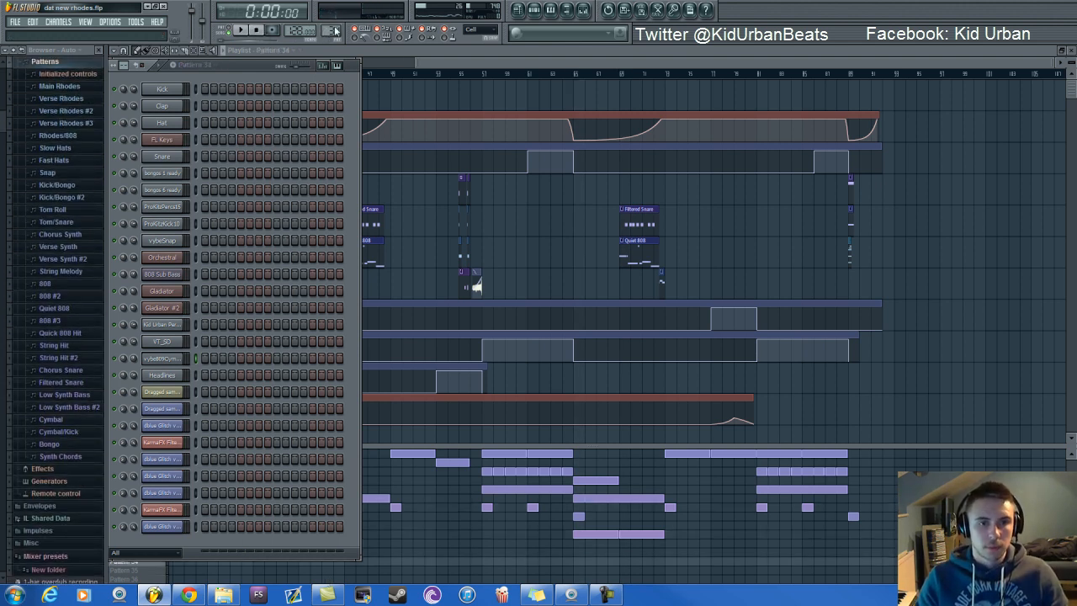
drag(445, 61, 149, 69)
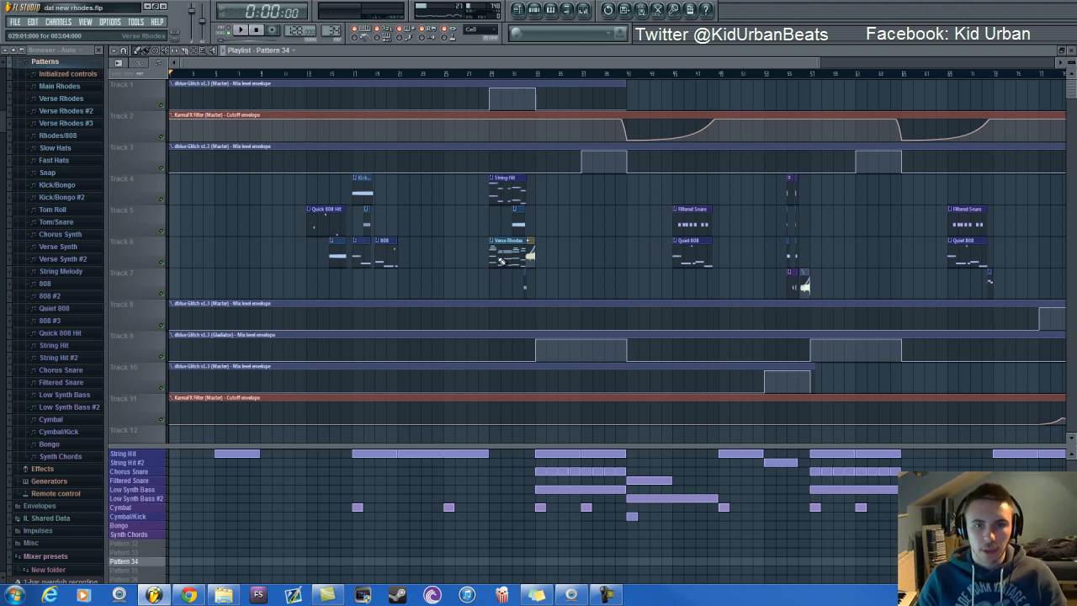
Step: Move the Dragged sample_208 clip from Track 6 up to Track 5 to uncover the volume envelope beneath it
scroll(498, 256, up, 6)
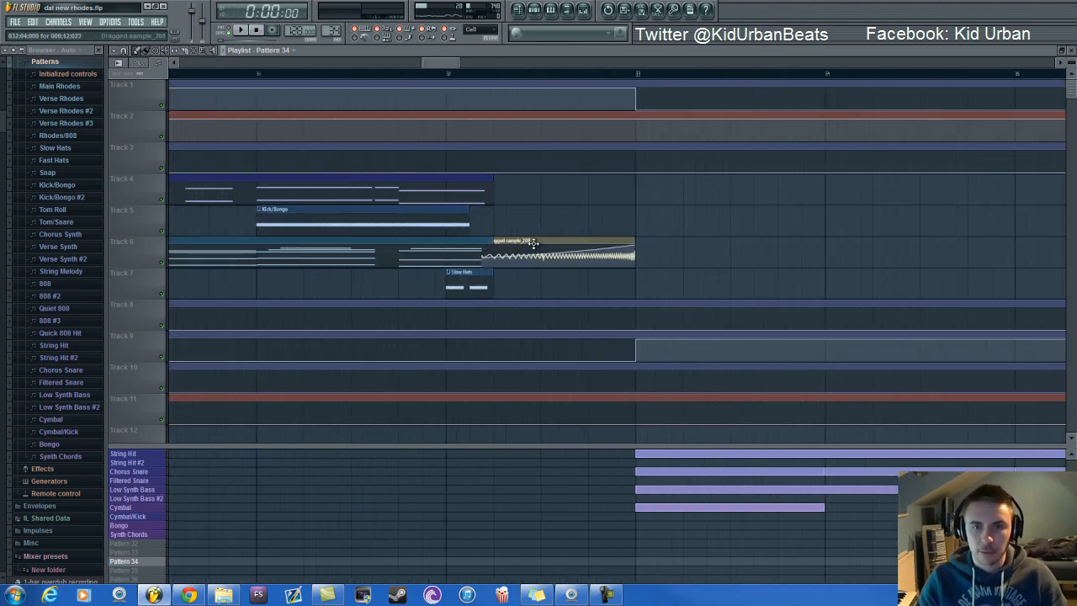
drag(533, 243, 532, 193)
scroll(523, 218, down, 3)
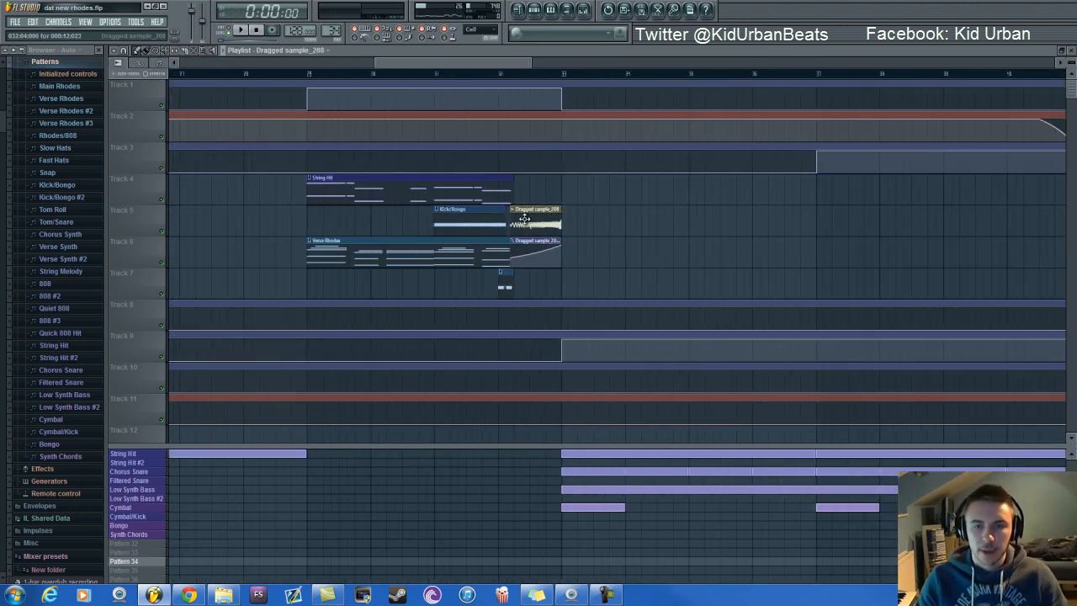
scroll(523, 219, down, 2)
scroll(444, 191, down, 2)
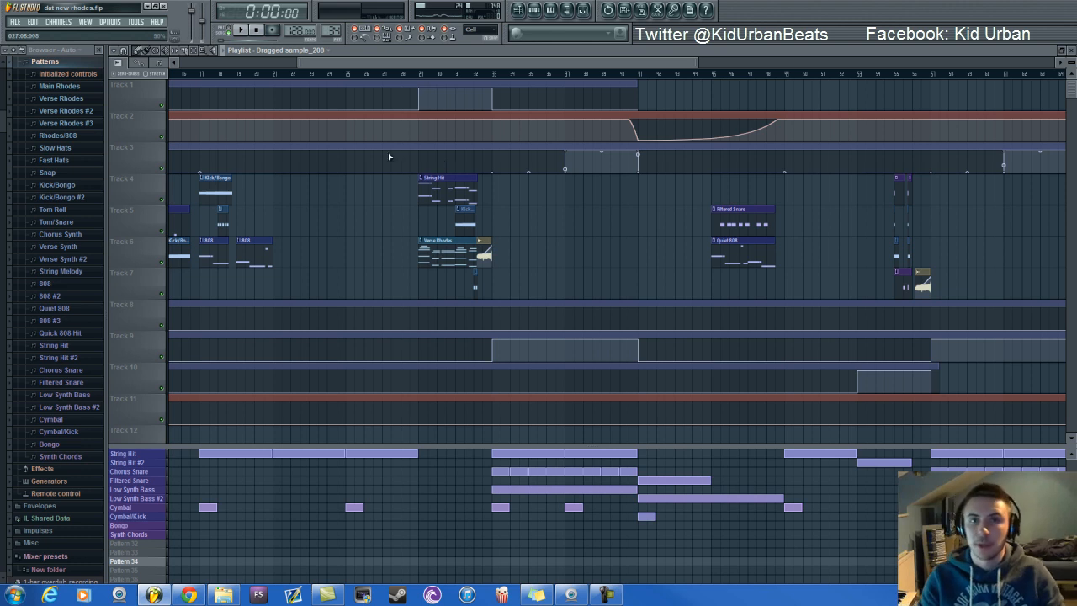
Step: Play the song from about bar 28 through the Dragged sample_208 transition, then stop playback
scroll(506, 264, up, 5)
scroll(398, 249, down, 4)
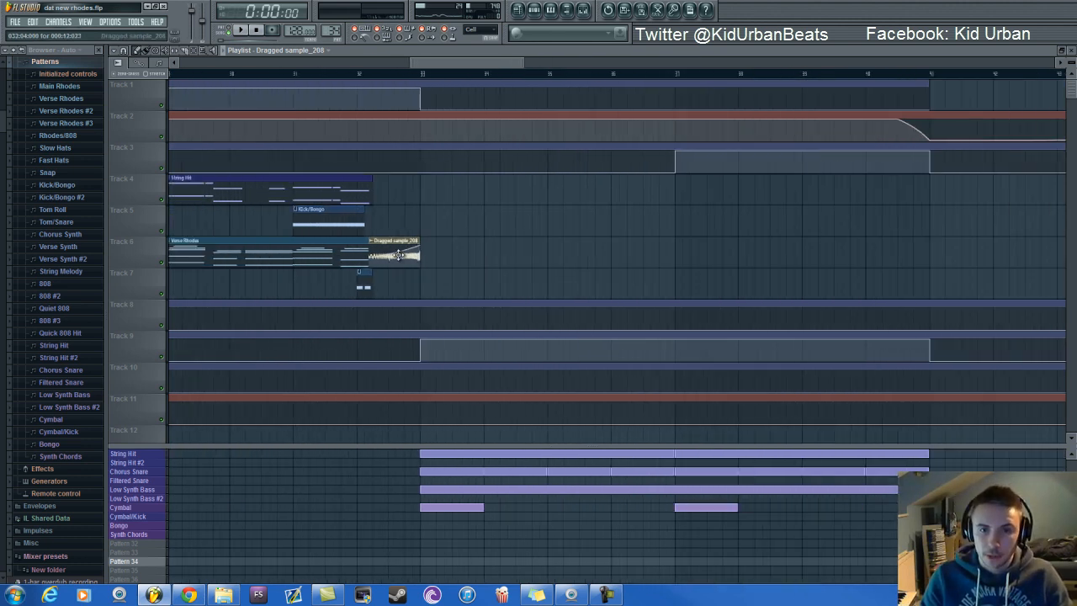
click(308, 76)
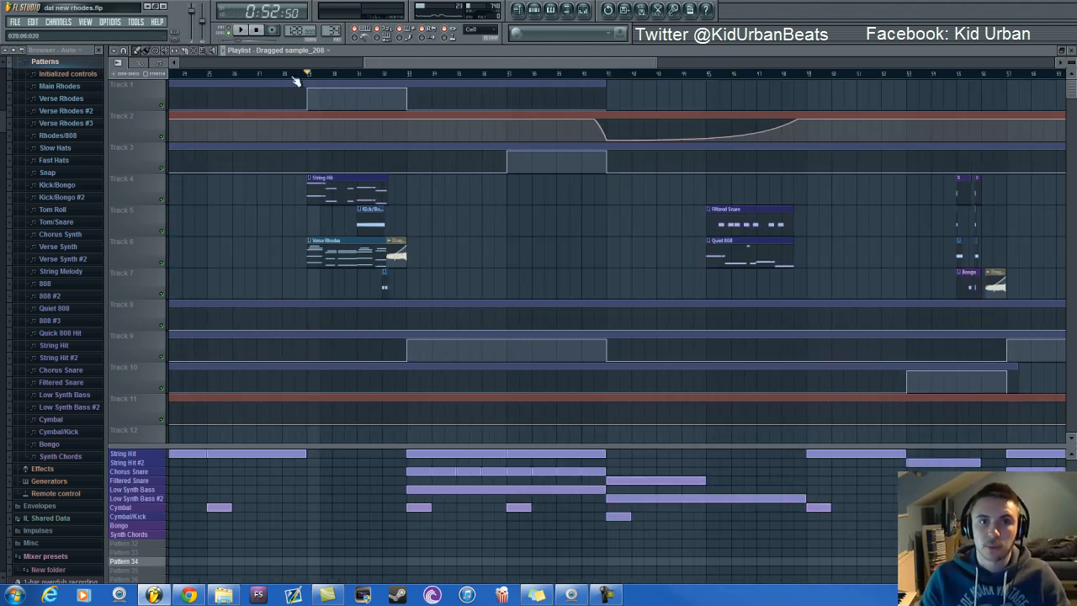
click(284, 75)
key(space)
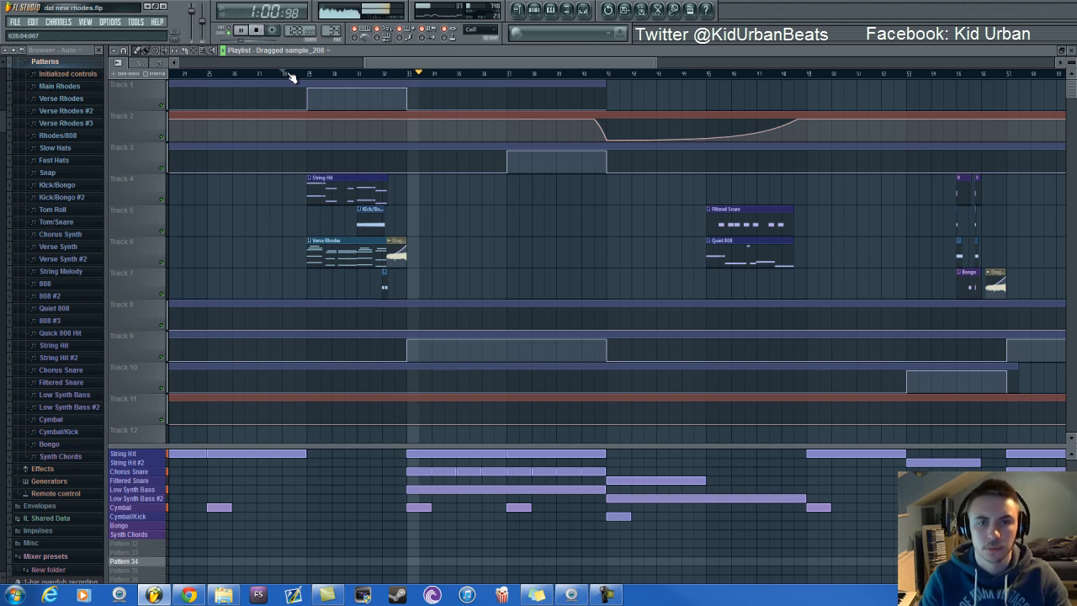
key(space)
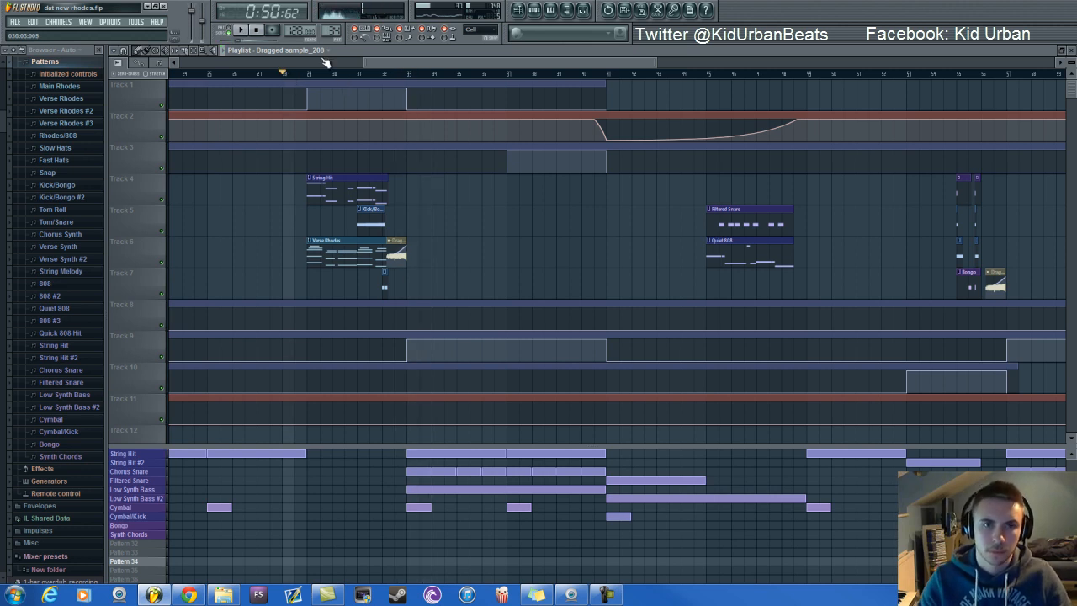
click(256, 29)
Step: Open the first dblue Glitch v1.3 effect on the Master mixer track to examine its TapeStop step
scroll(328, 149, down, 2)
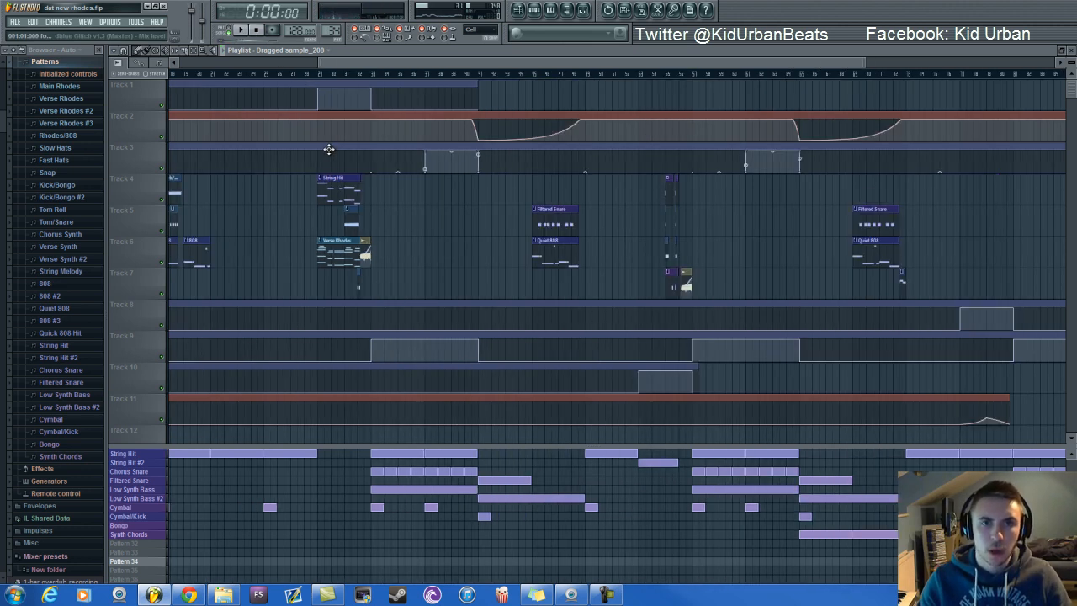
scroll(329, 149, down, 1)
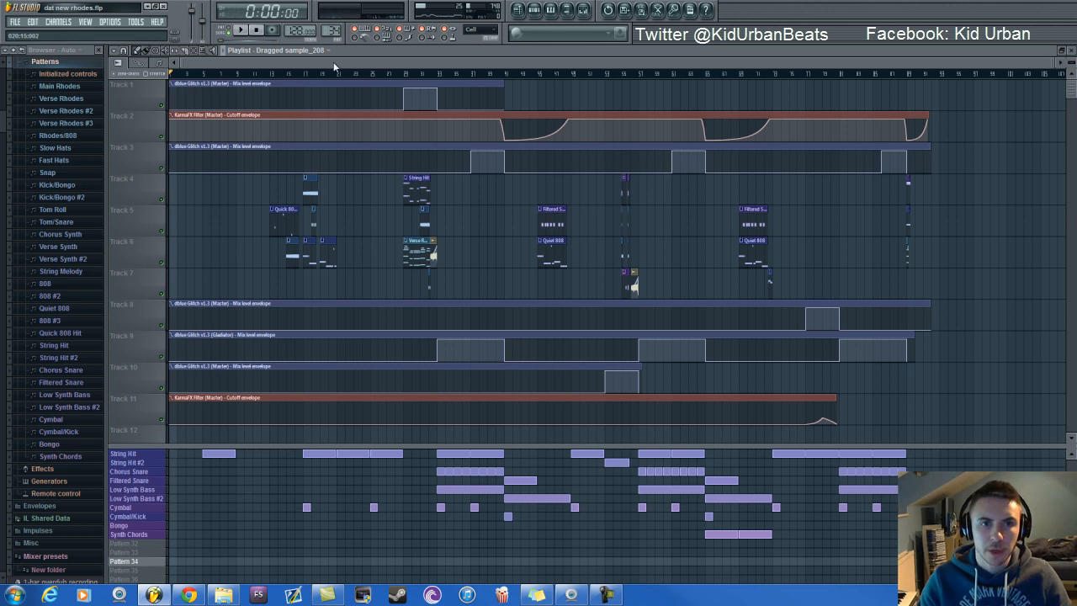
click(582, 10)
click(181, 250)
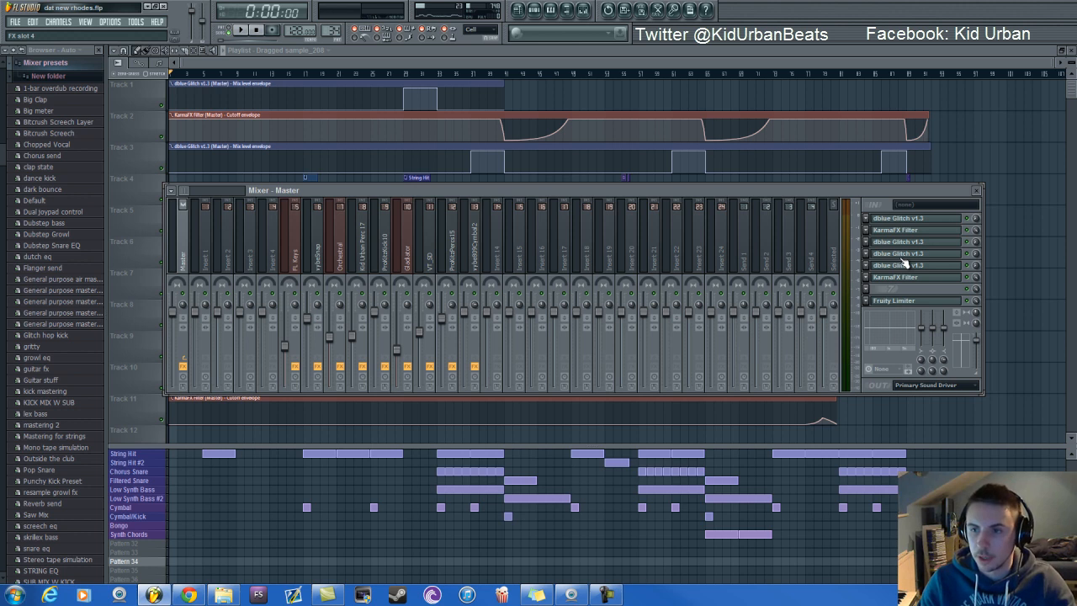
click(411, 75)
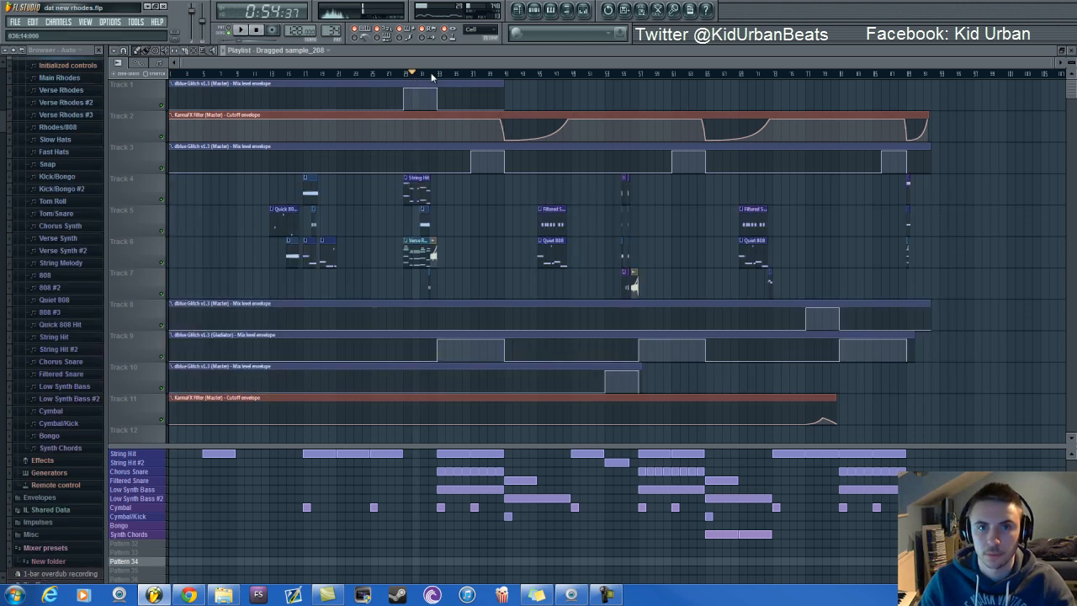
click(582, 10)
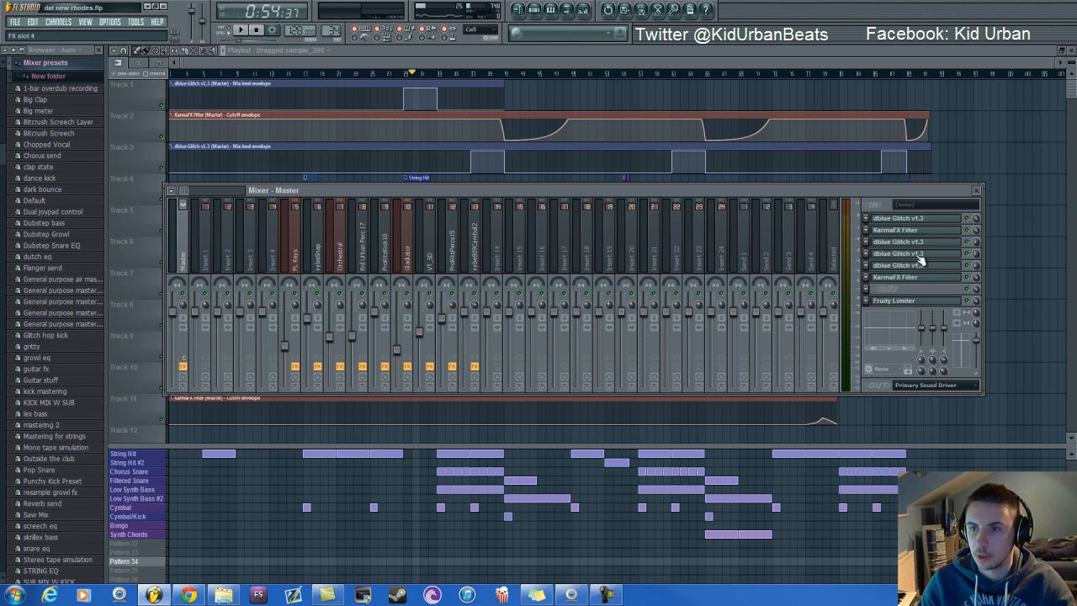
click(917, 220)
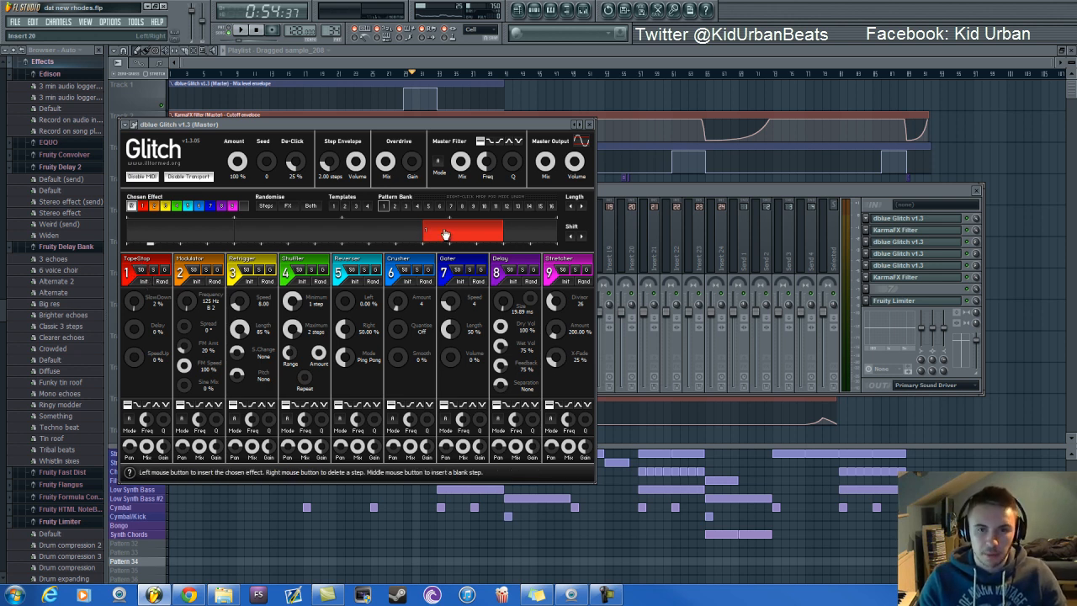
Step: Set the song position to about bar 28 and play the section with the Master's first dblue Glitch effect open
click(396, 74)
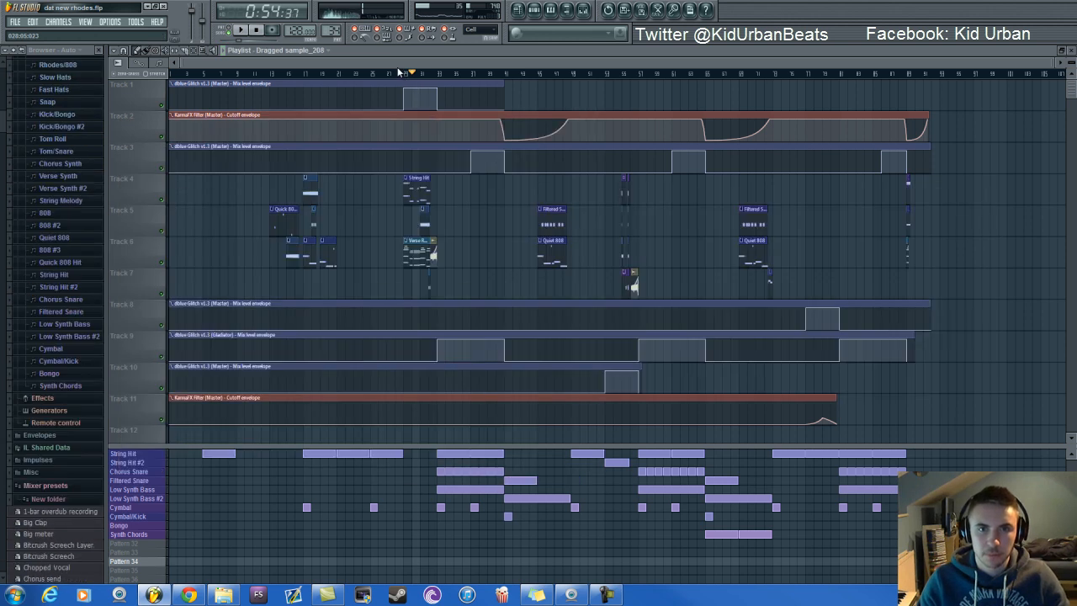
click(583, 10)
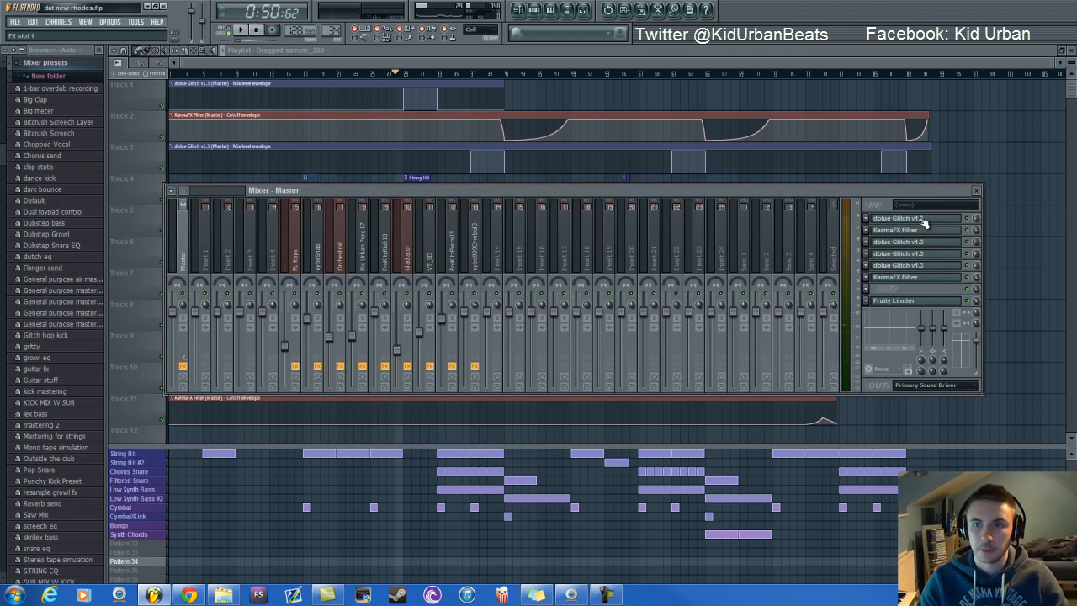
click(923, 220)
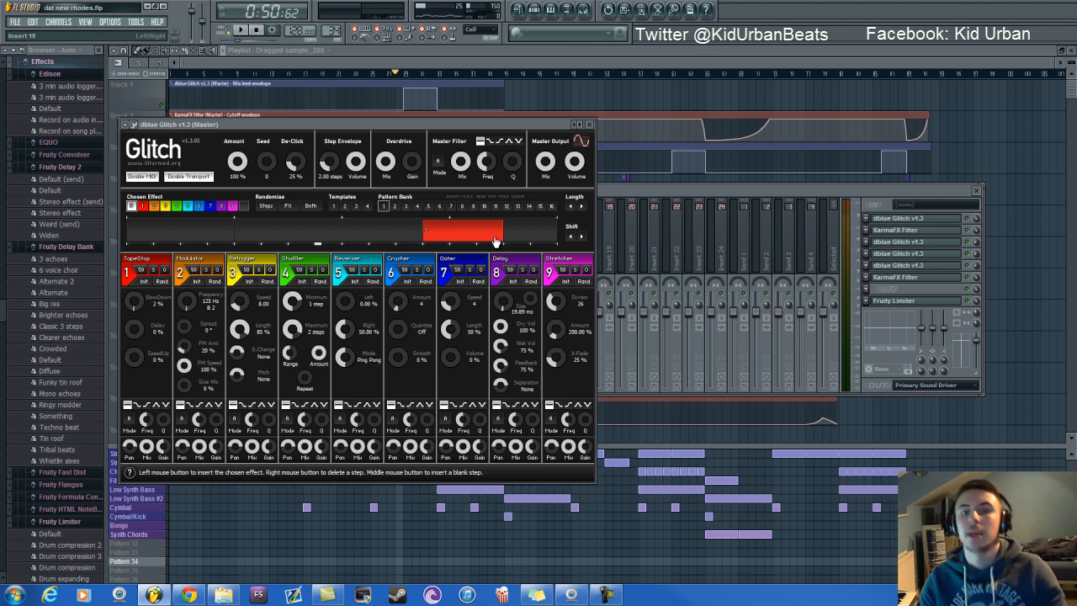
key(space)
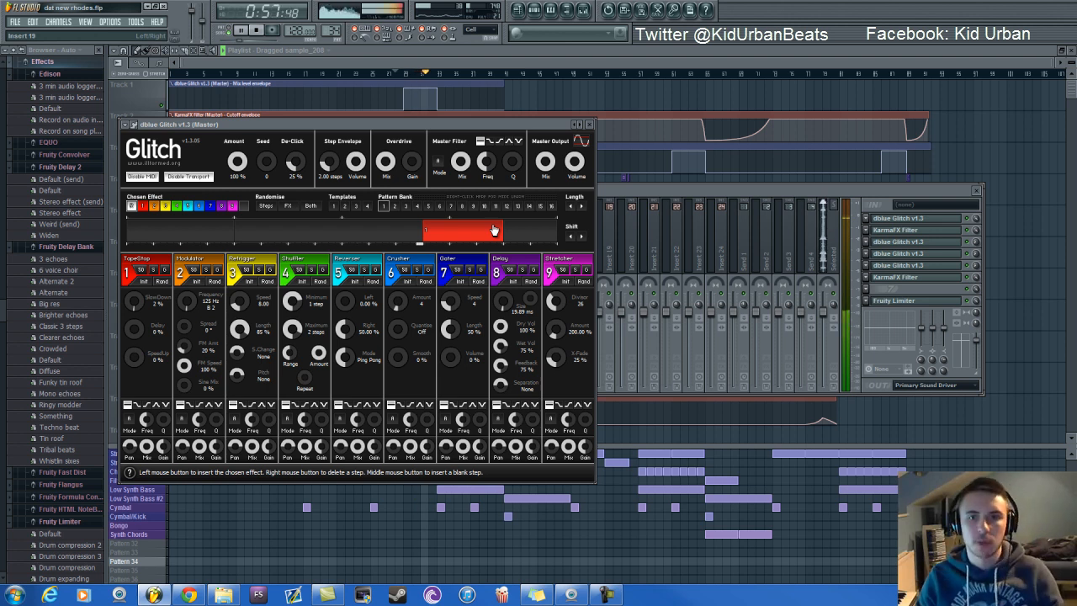
click(257, 32)
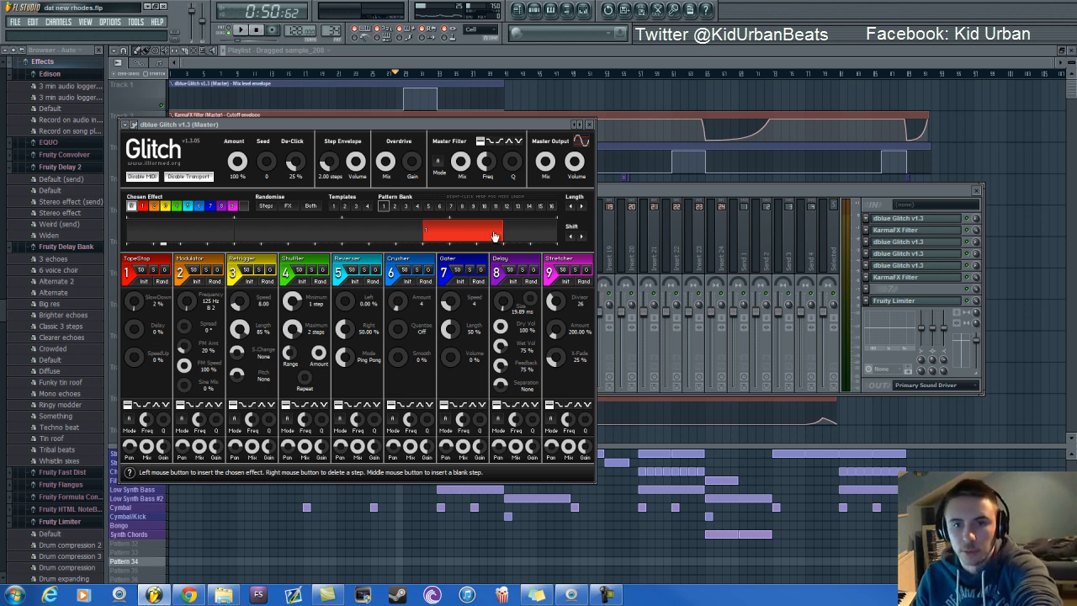
Step: Move the Dragged sample_208 clip before bar 33 from Track 6 to Track 5 and preview it
click(507, 57)
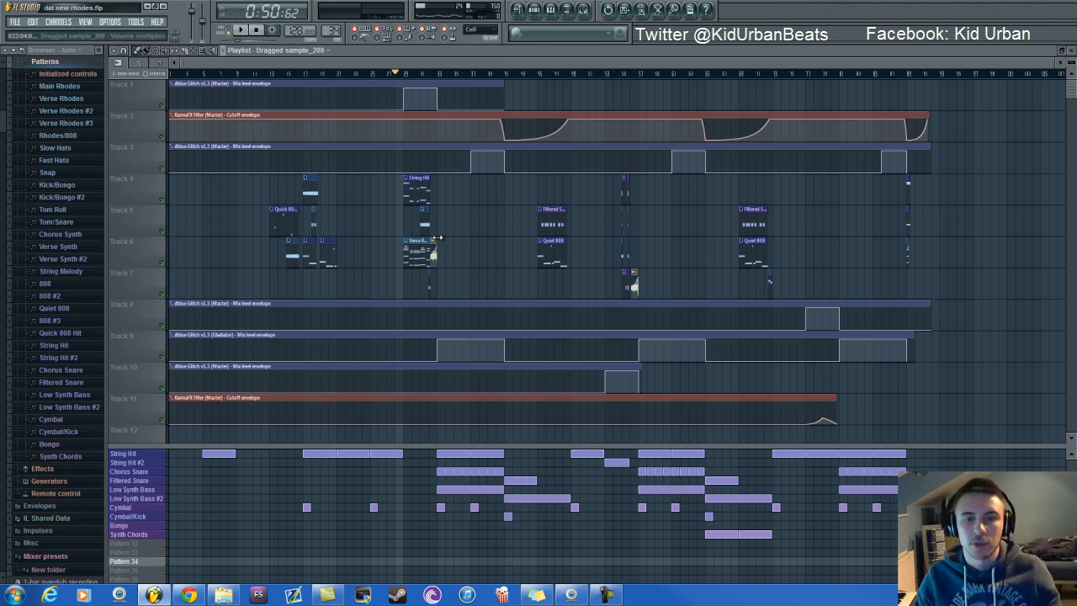
scroll(446, 235, up, 5)
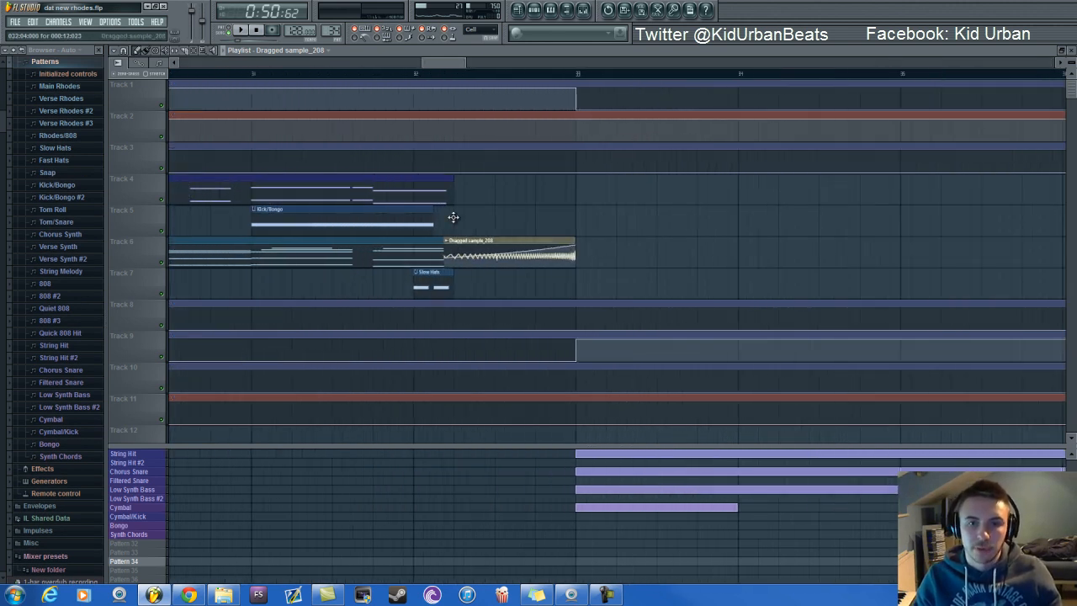
drag(454, 225, 450, 222)
right_click(446, 216)
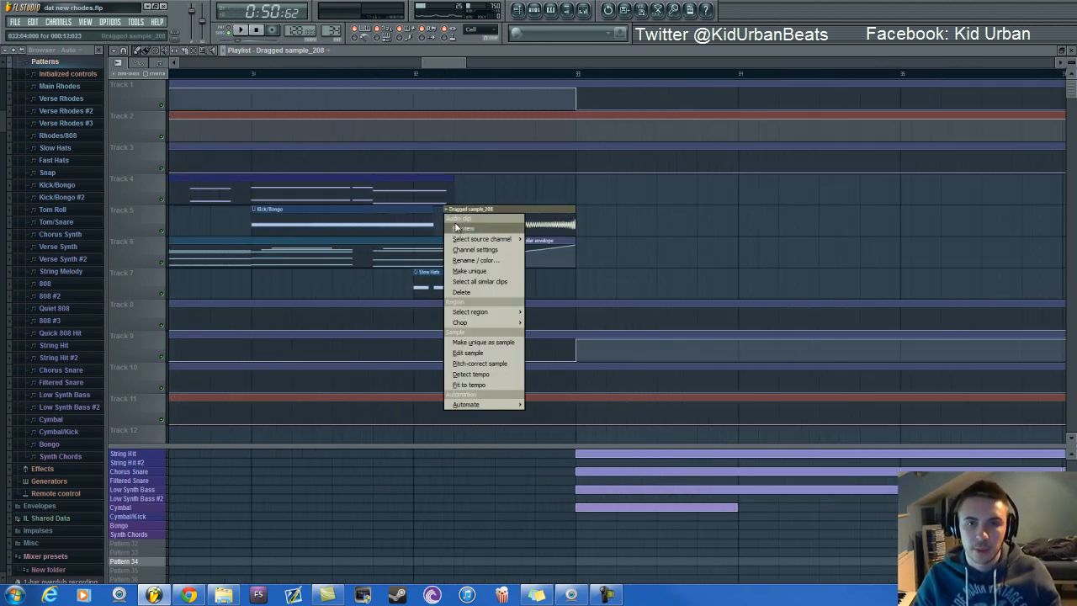
click(459, 228)
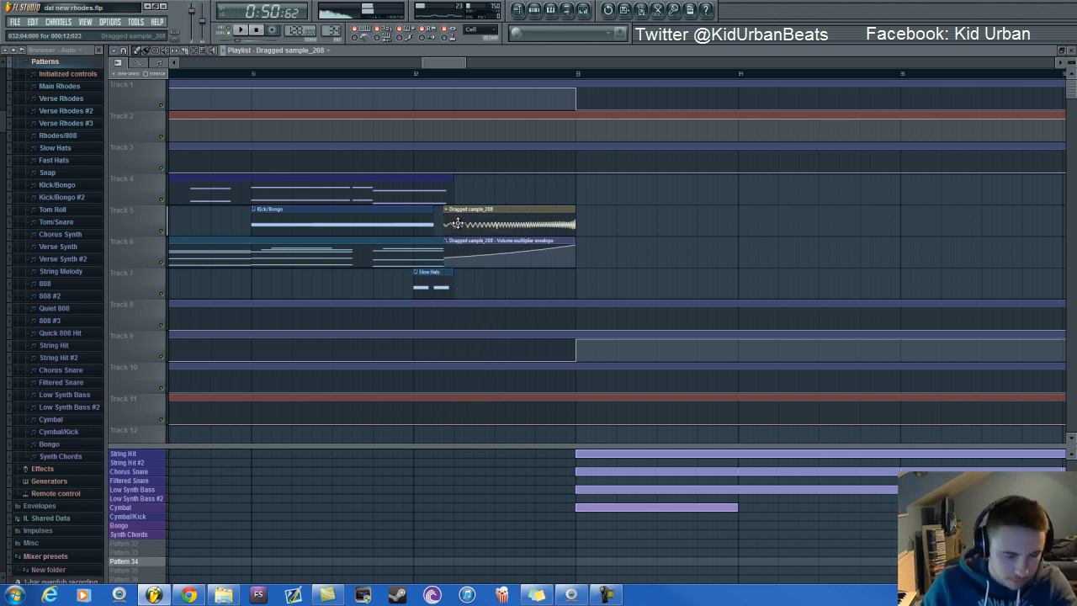
Step: Check the Master mixer track's effect slots, then set the song position to bar 33 in the playlist
click(591, 10)
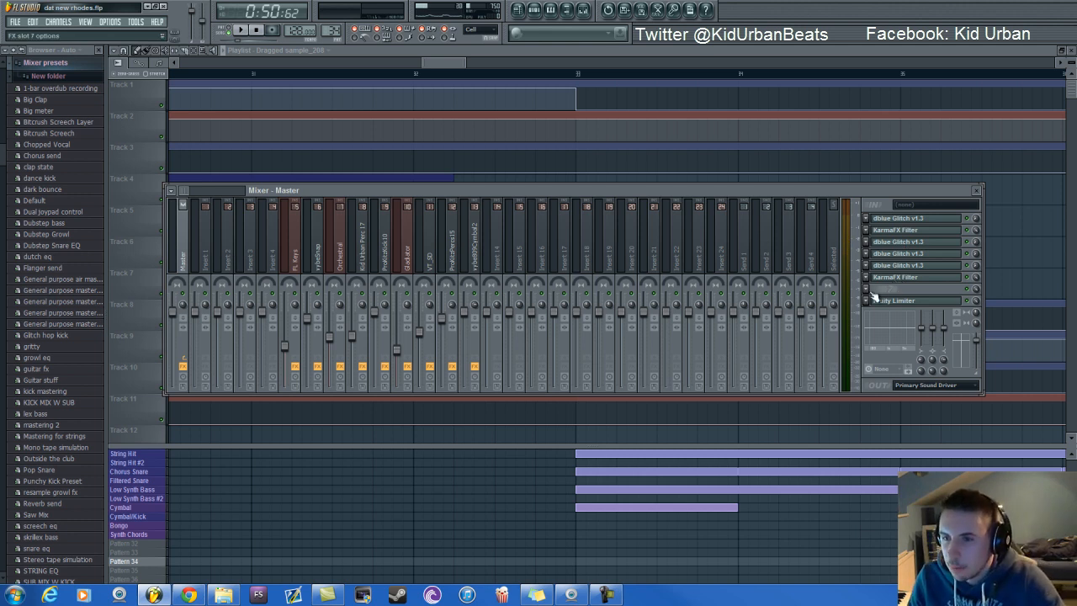
key(F9)
scroll(440, 74, down, 6)
click(469, 76)
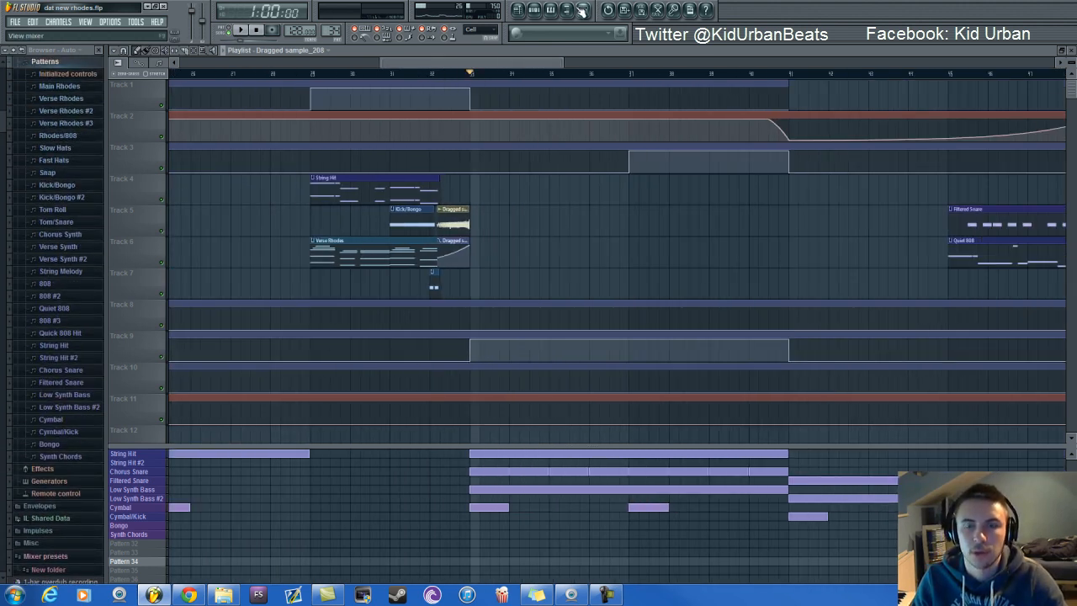
key(space)
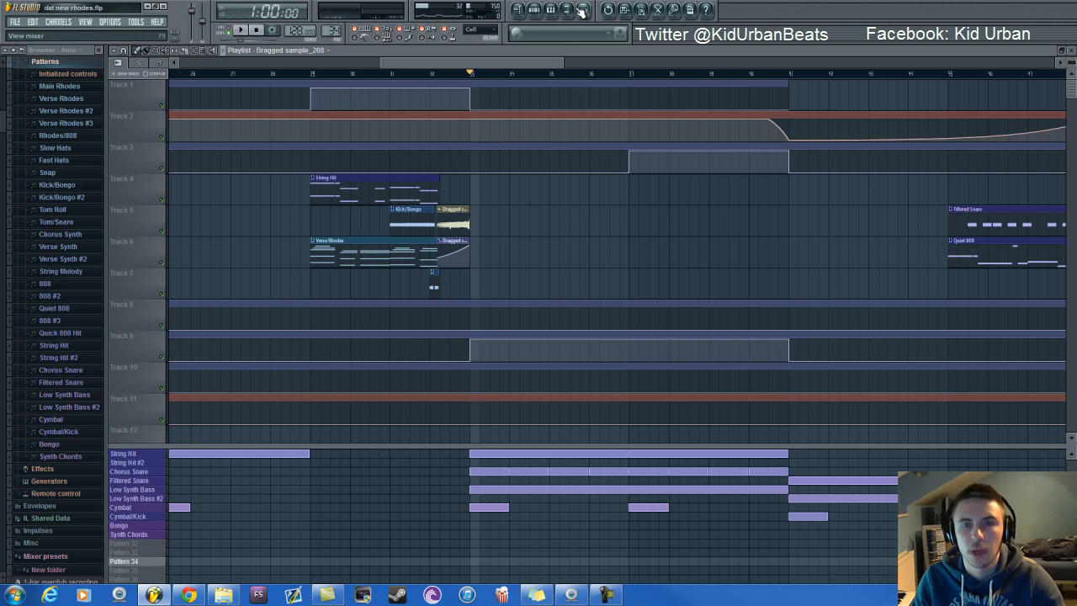
Step: Load Edison into slot 7 of the Master mixer track and record a short burst of audio with it
click(582, 10)
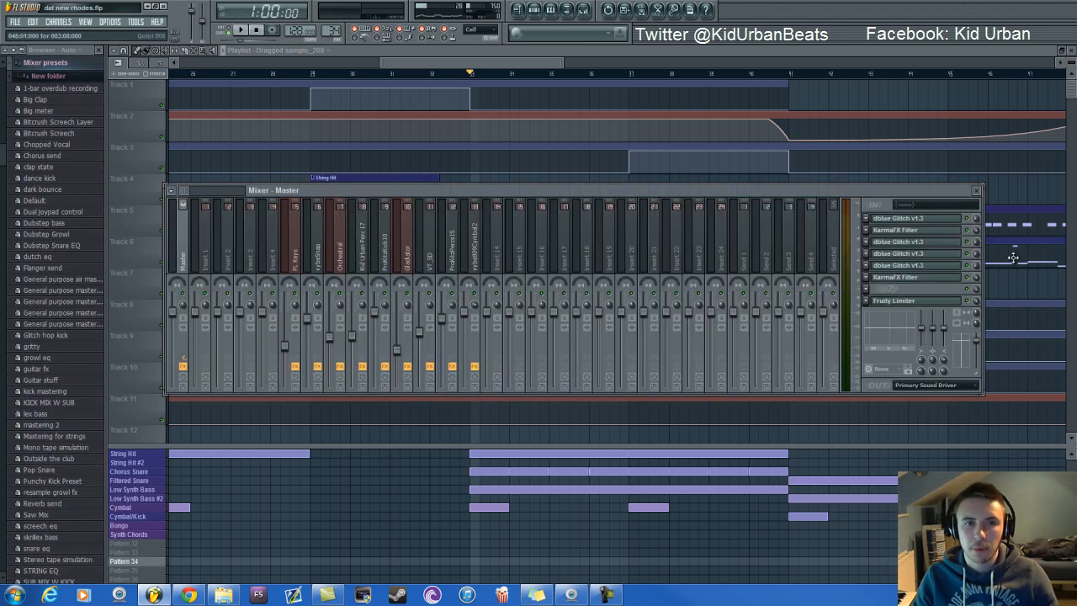
click(866, 288)
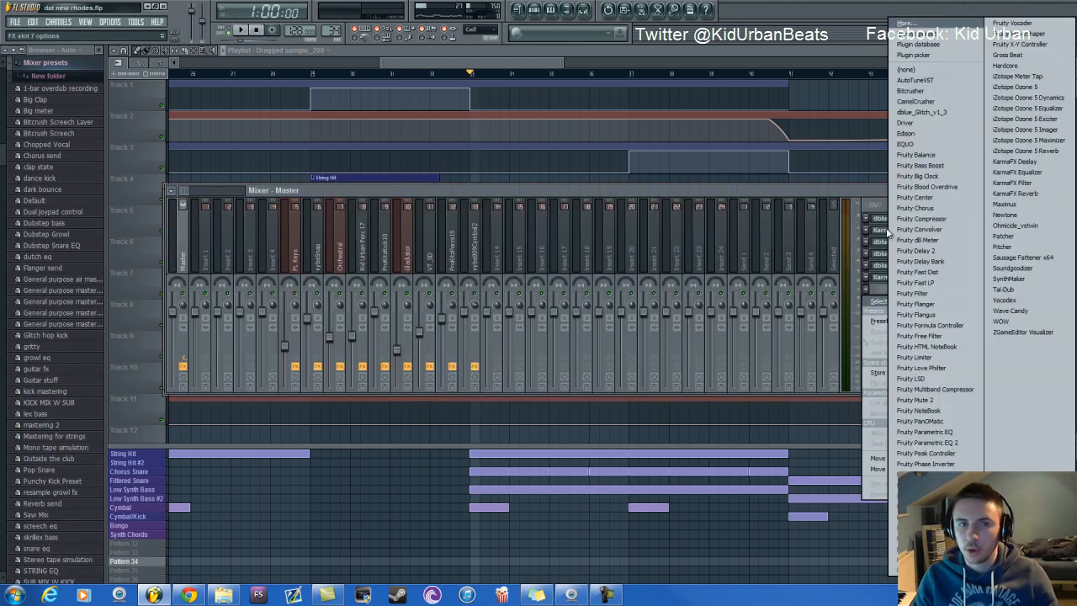
click(905, 133)
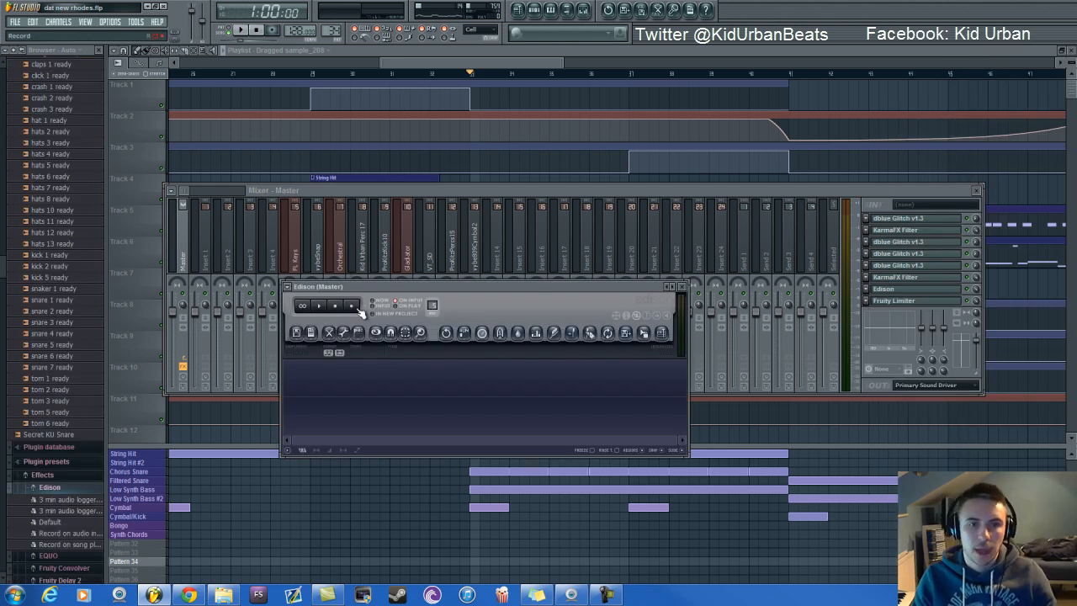
click(353, 306)
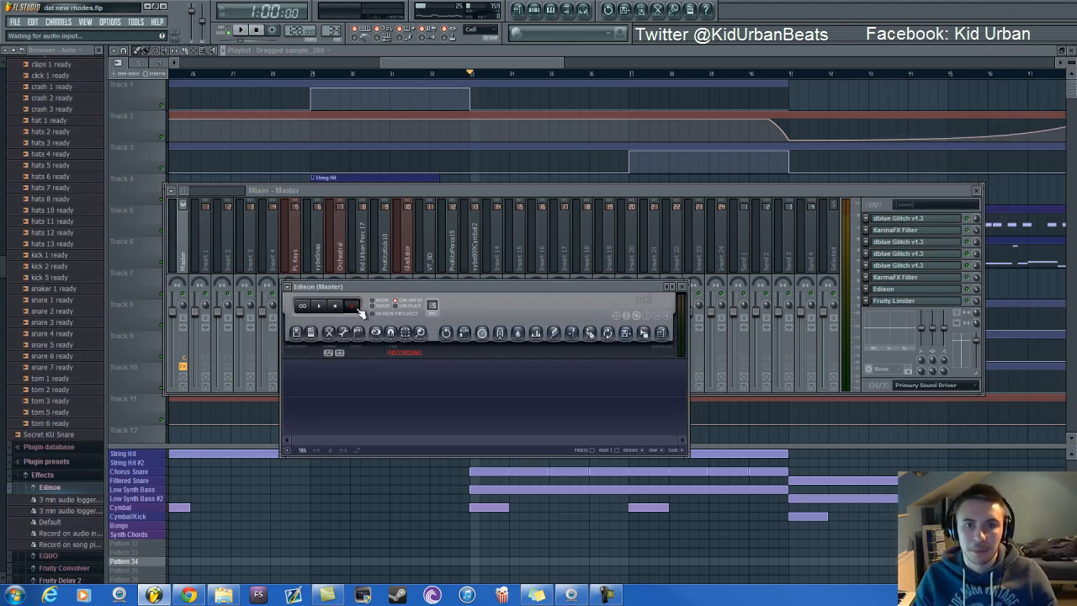
click(247, 31)
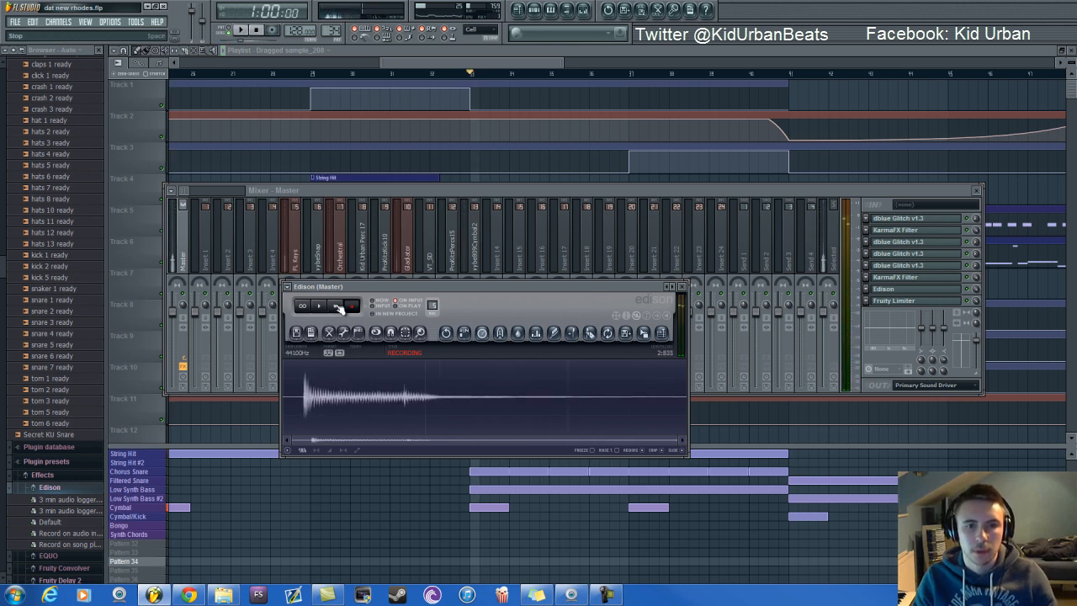
click(352, 305)
Step: Reverse the sound recorded in Edison from its first hit onward and preview the reversed waveform
drag(285, 402, 295, 403)
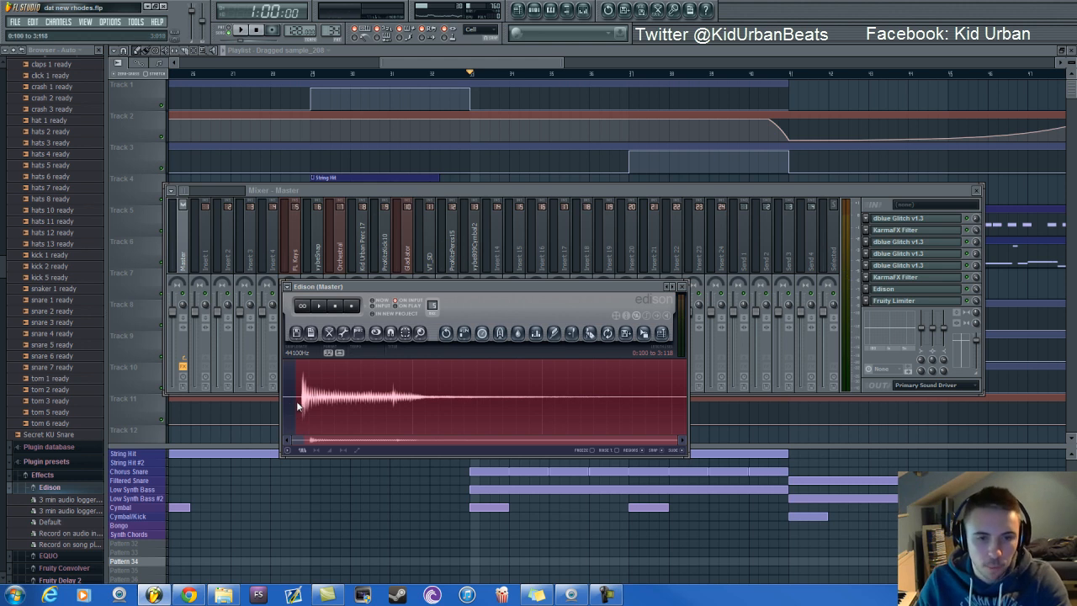
click(344, 331)
click(292, 315)
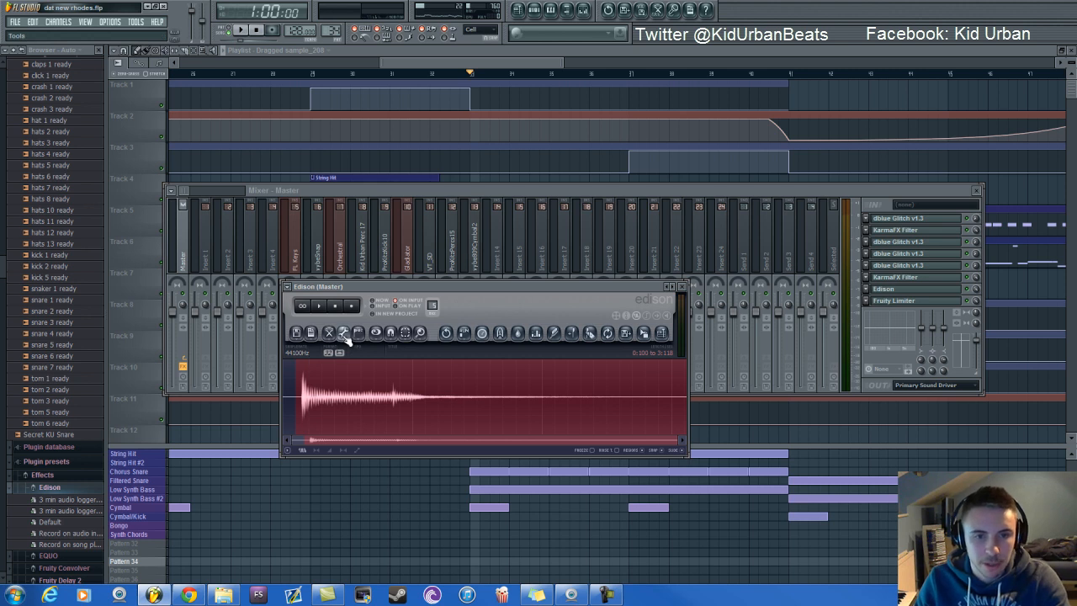
click(344, 332)
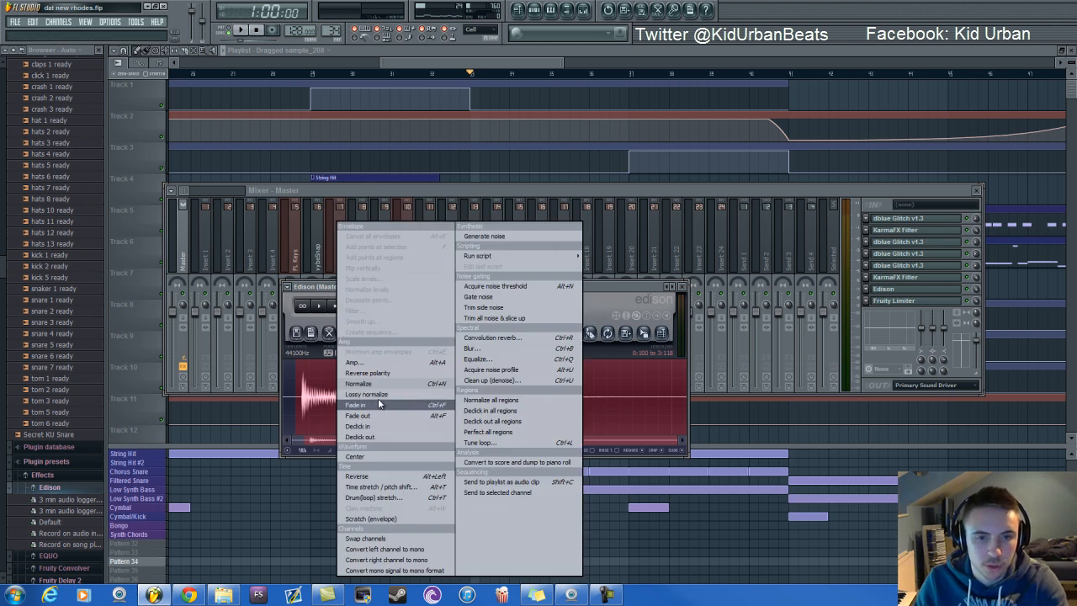
click(370, 476)
drag(492, 403, 450, 403)
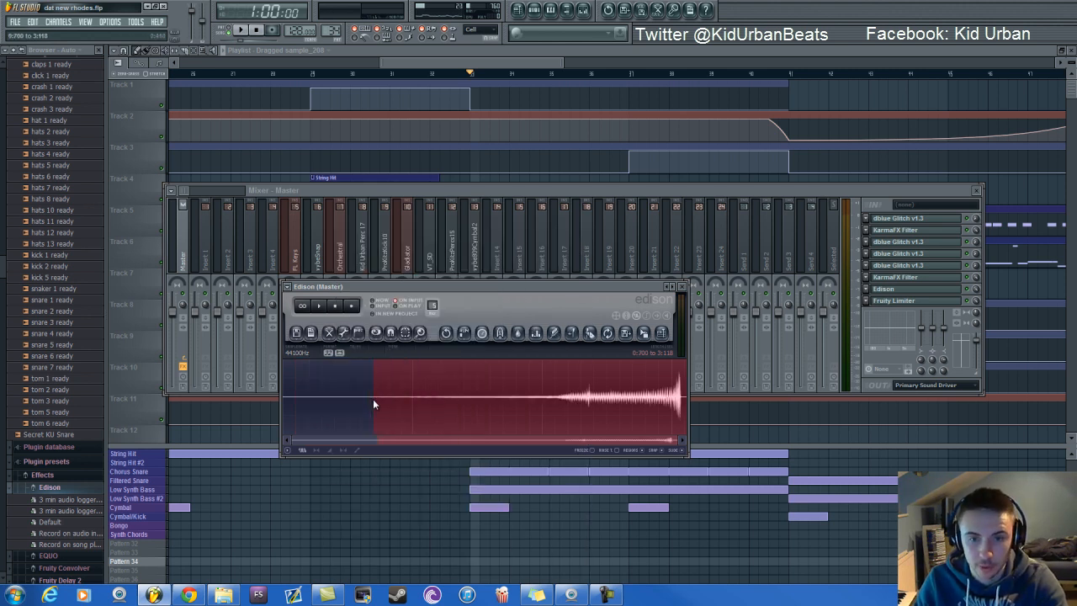
click(320, 306)
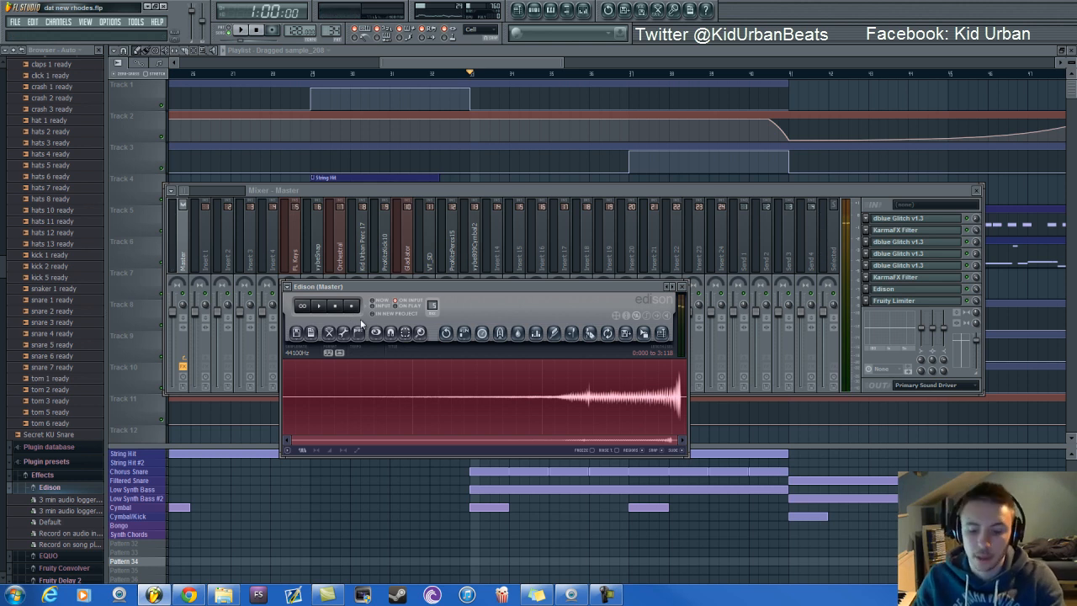
Step: Clear the Edison recording, remove Edison from the Master track's slot 7 and return to the playlist
key(Delete)
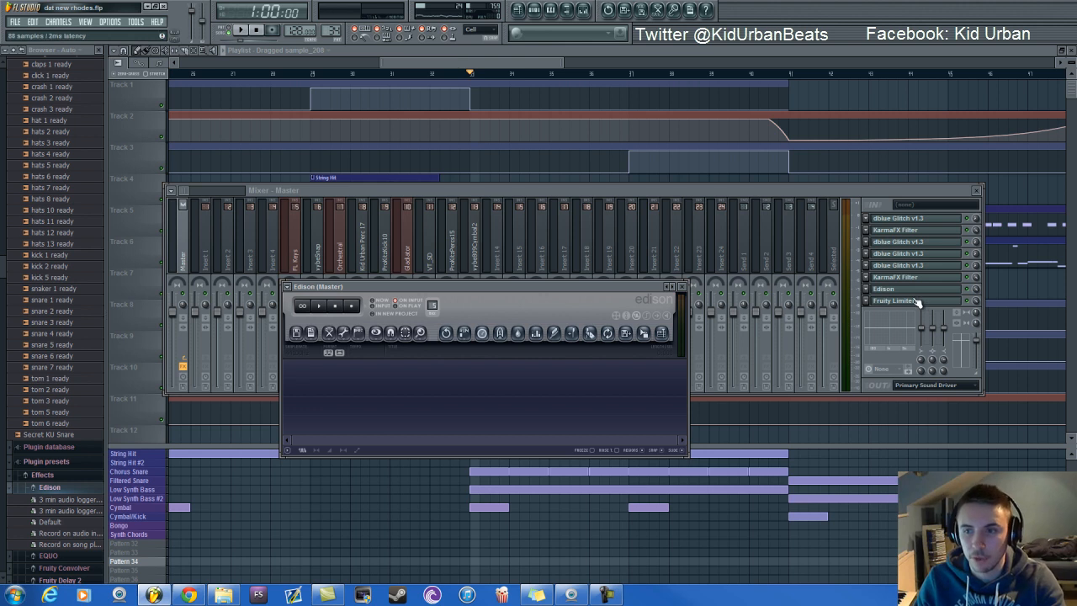
click(871, 292)
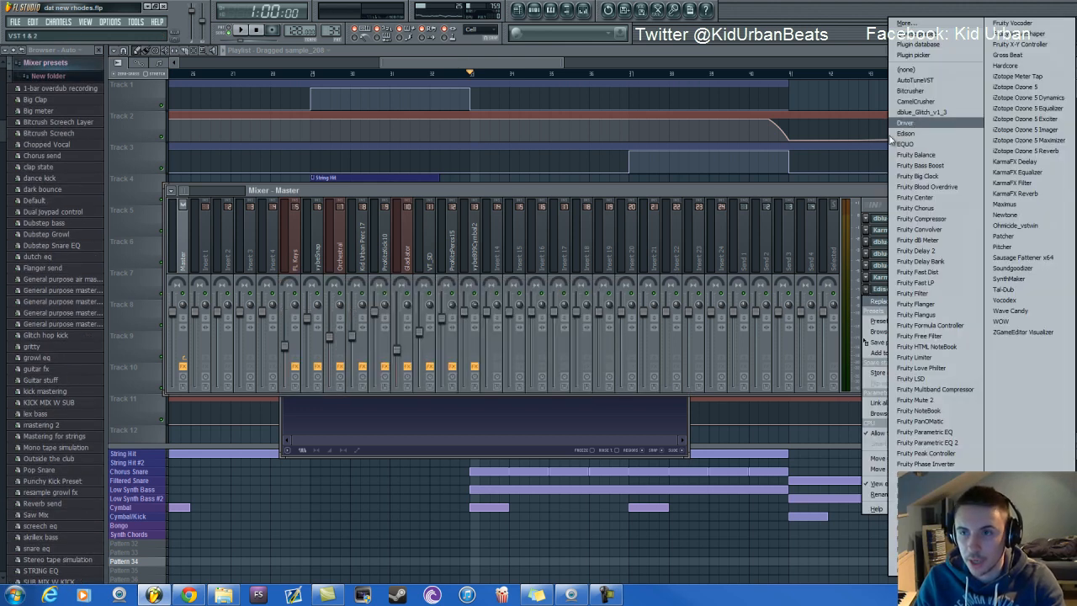
click(921, 69)
click(403, 66)
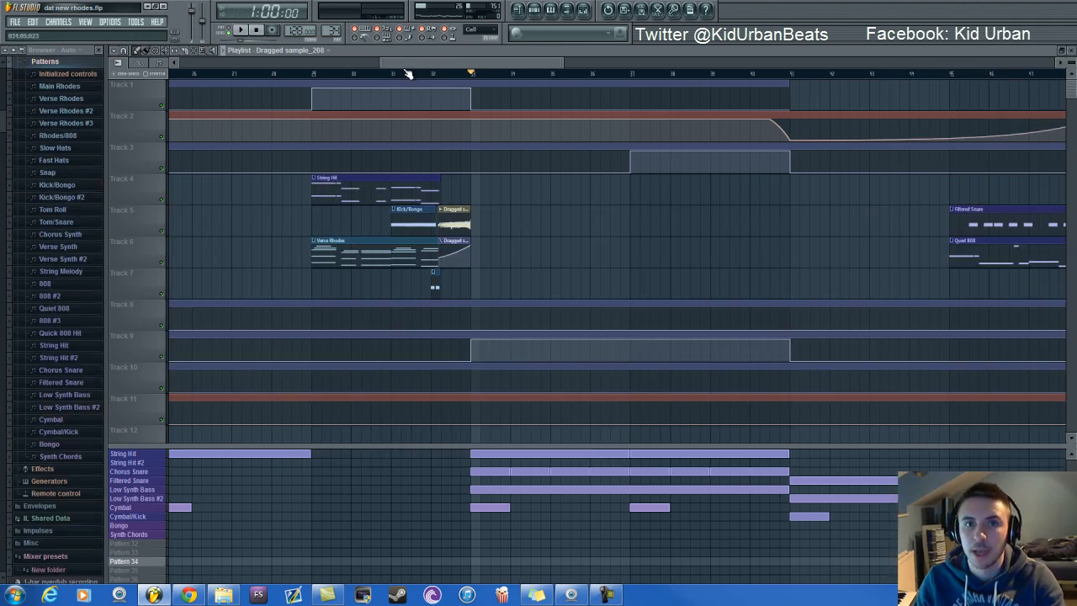
Step: Check the automation options of the Dragged sample_208 clip before bar 33, then move the clip from Track 5 to Track 6
scroll(407, 74, down, 2)
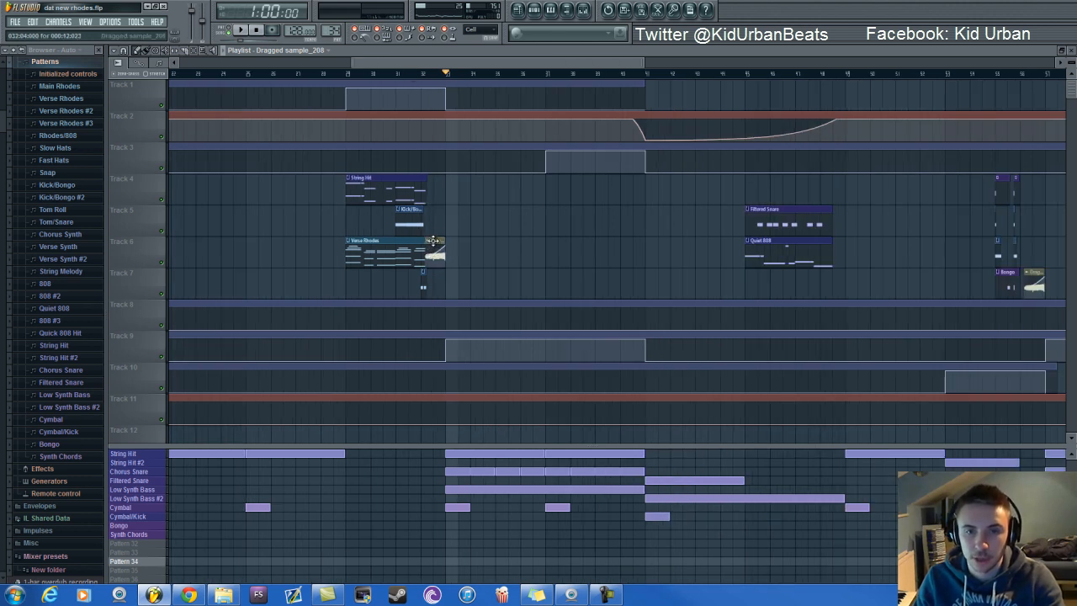
scroll(430, 278, up, 3)
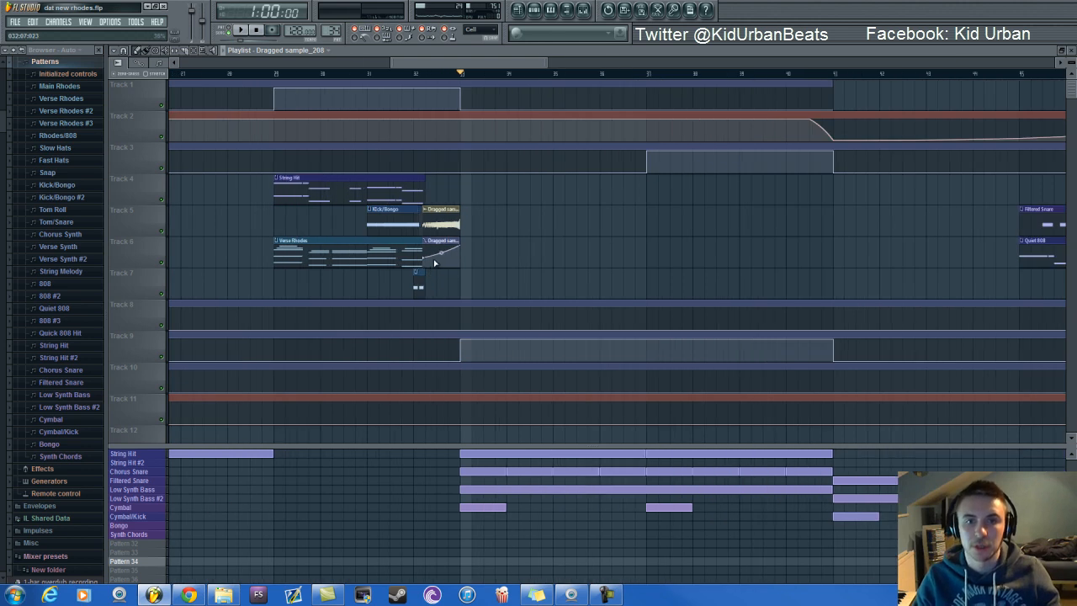
scroll(429, 250, up, 2)
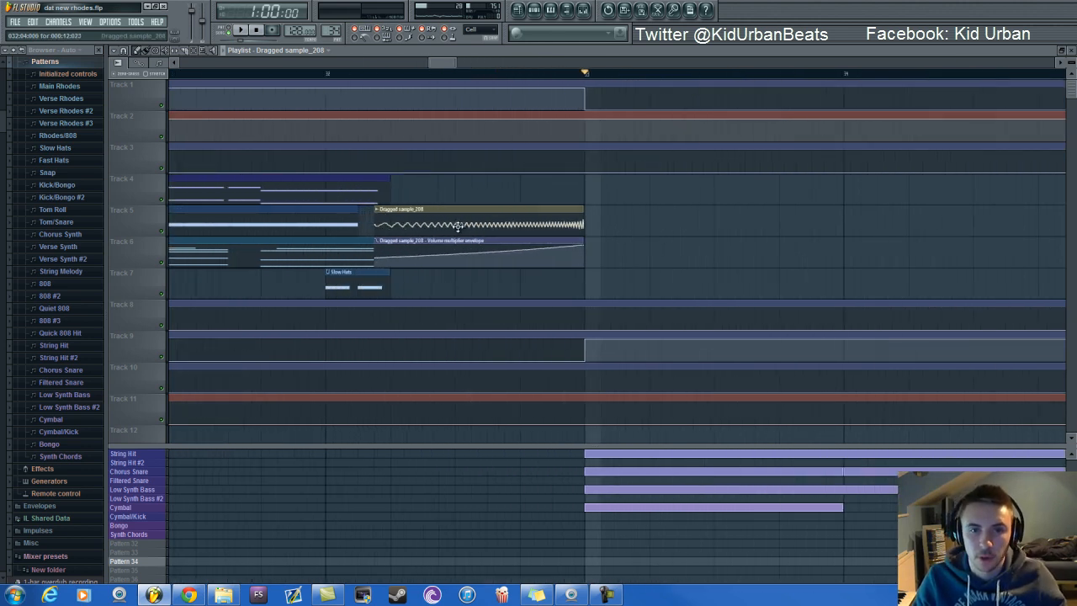
right_click(380, 217)
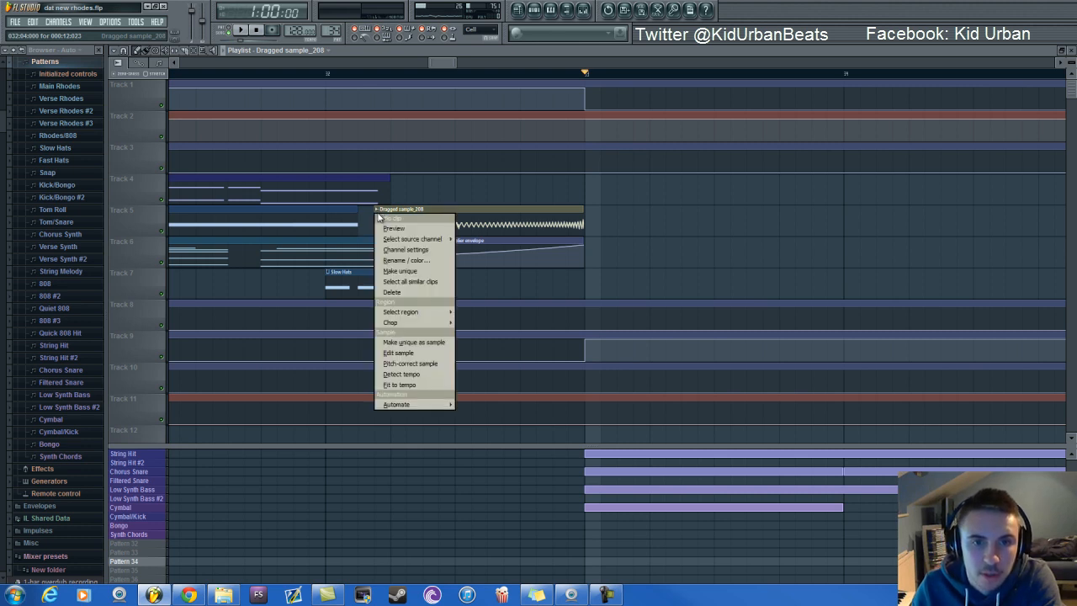
mouse_move(408, 402)
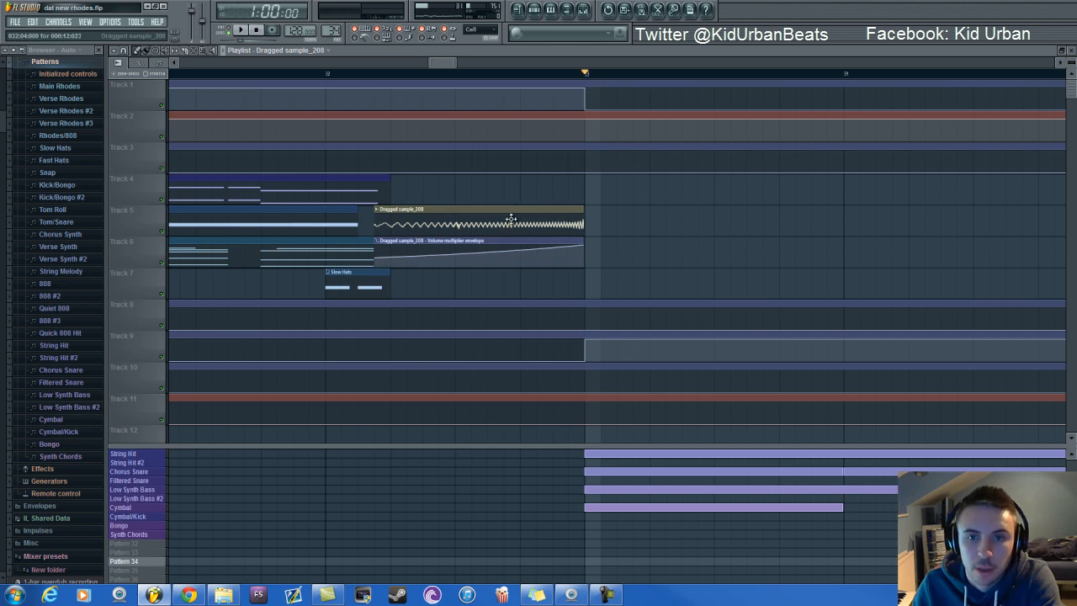
drag(509, 221, 511, 245)
Step: Show the whole arrangement in the playlist, reset the song position to the start, and play the full beat before stopping playback
scroll(509, 78, down, 5)
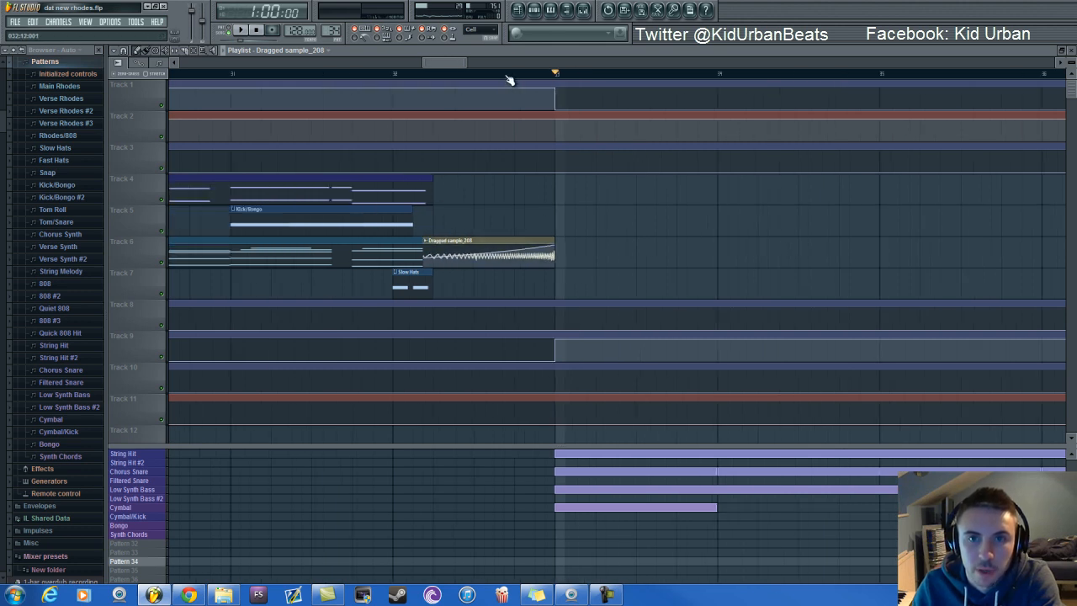
scroll(509, 77, down, 3)
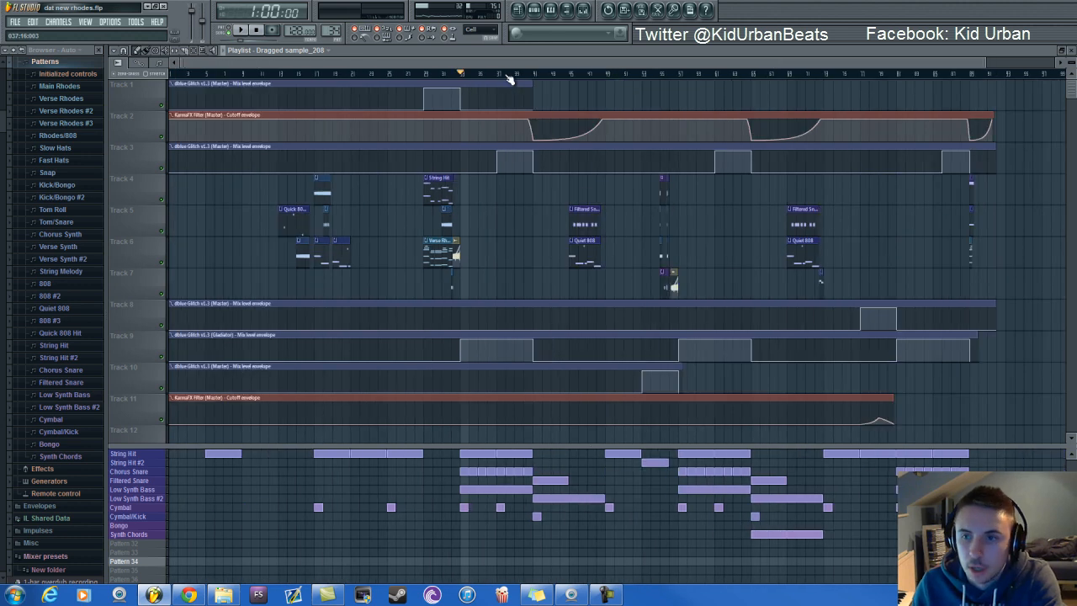
scroll(563, 559, up, 5)
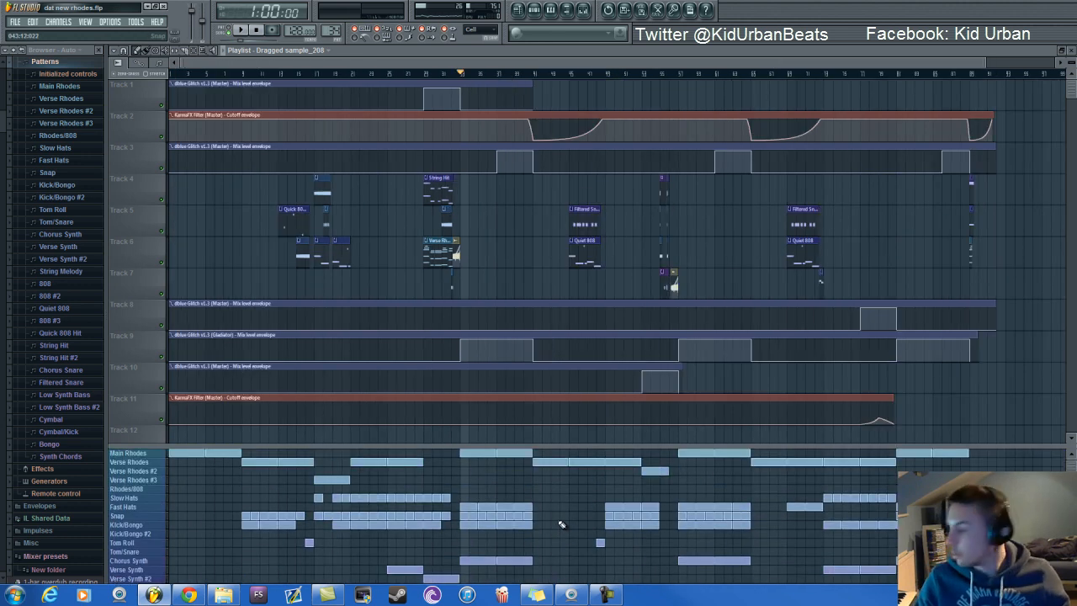
scroll(520, 329, down, 1)
click(258, 31)
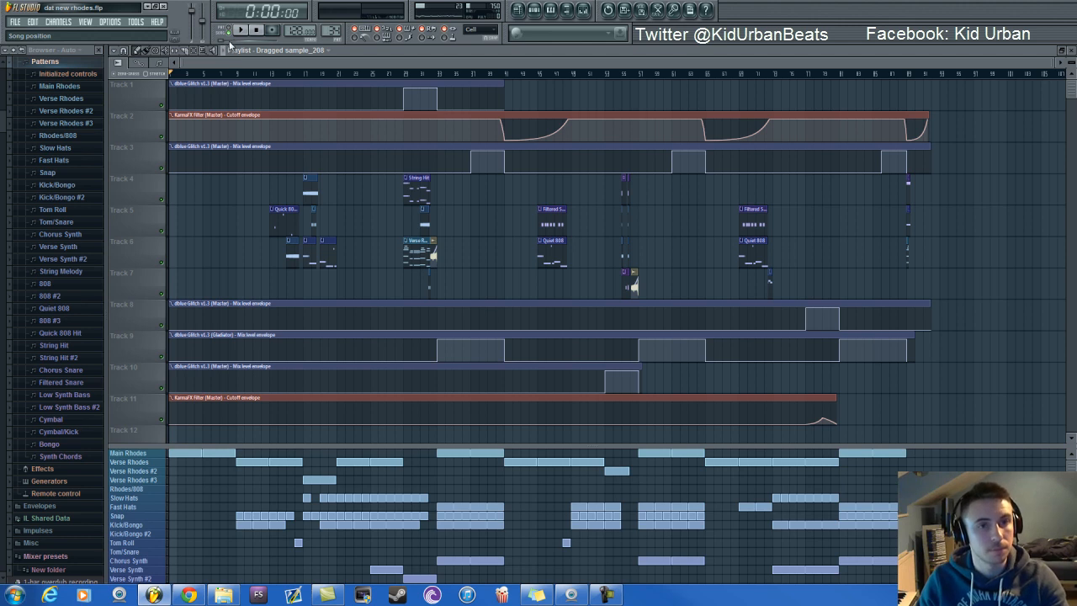
click(242, 30)
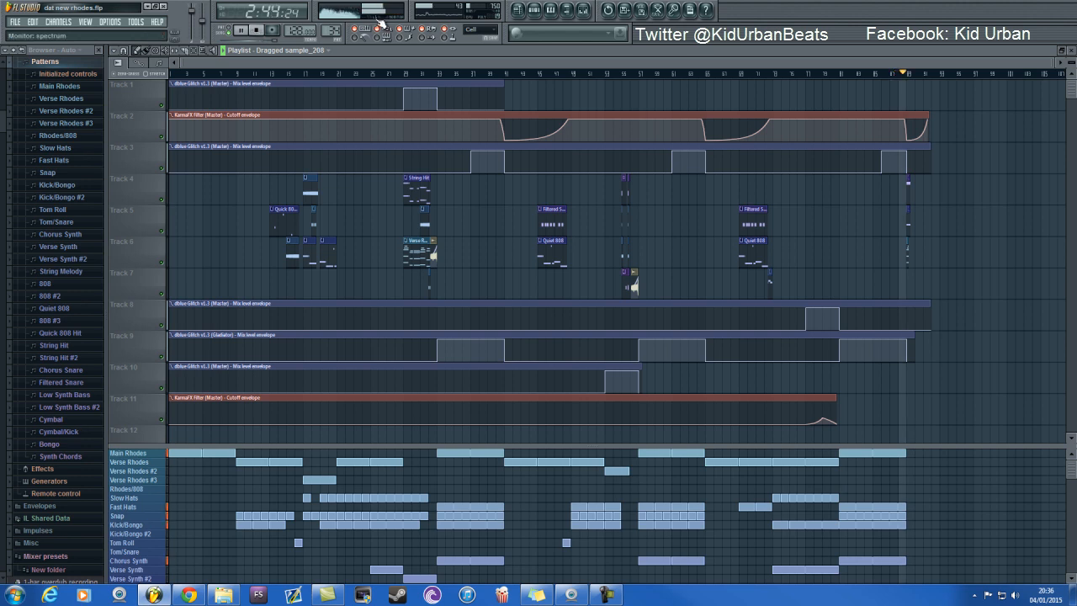
click(257, 31)
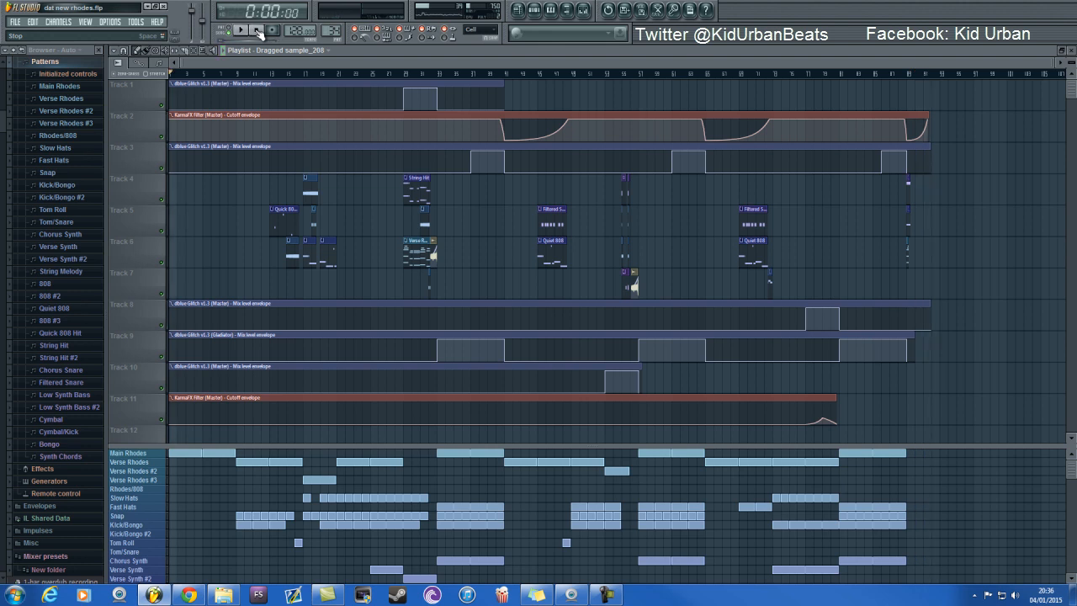